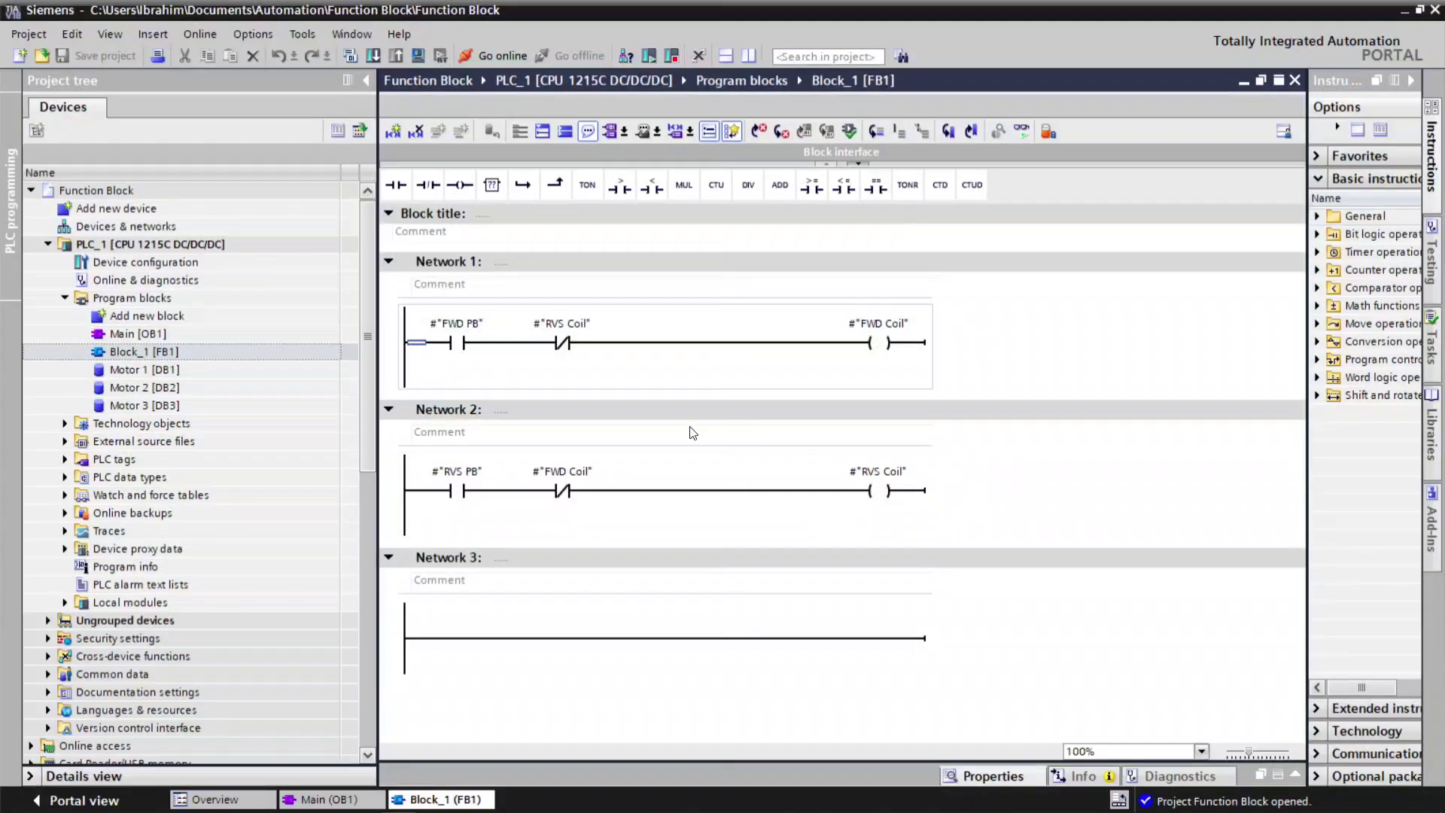
Step: Review the Motor 1 data block and the Main [OB1] networks that call Block_1 for Motors 1, 2 and 3
double_click(123, 371)
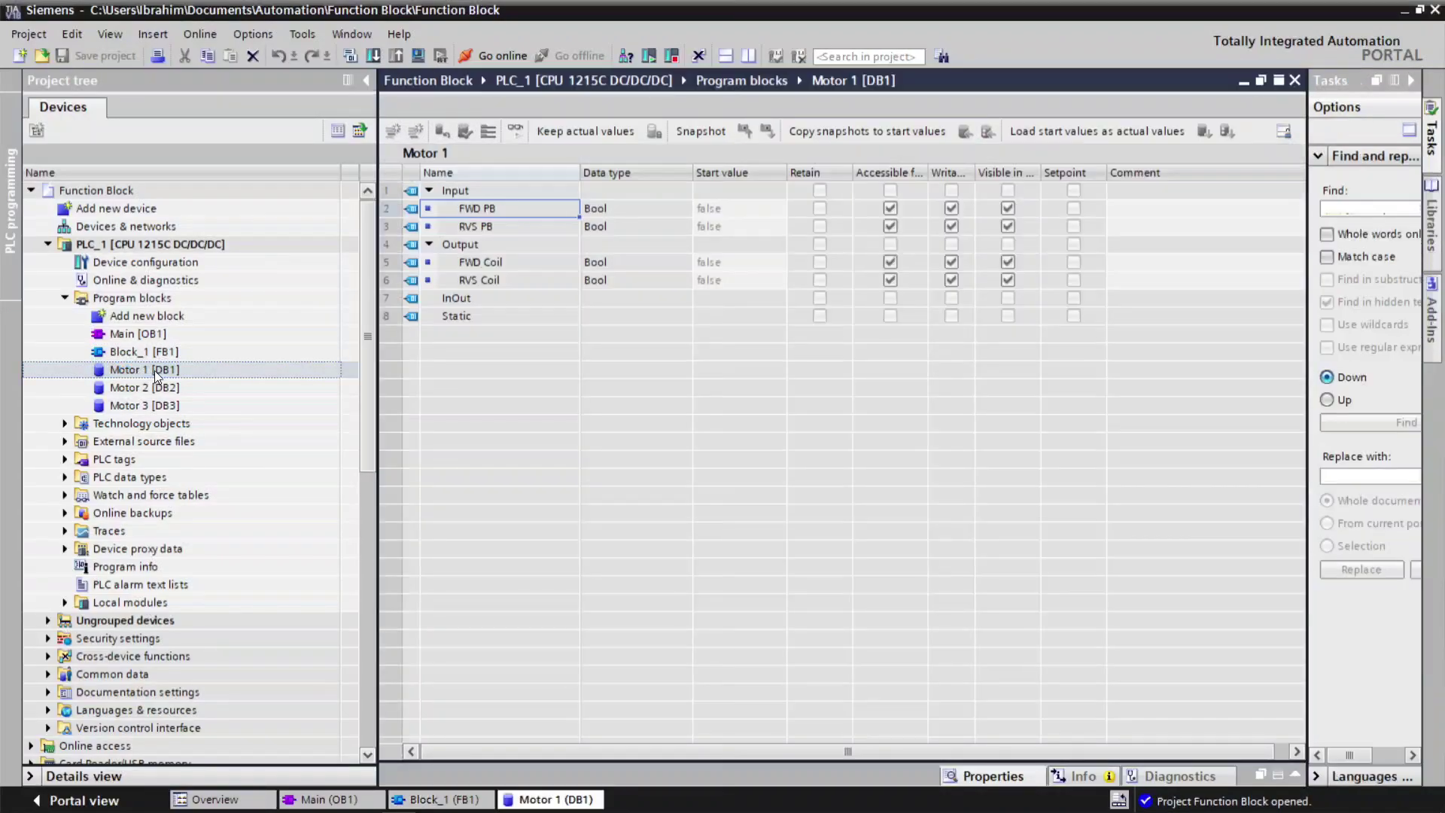
double_click(129, 335)
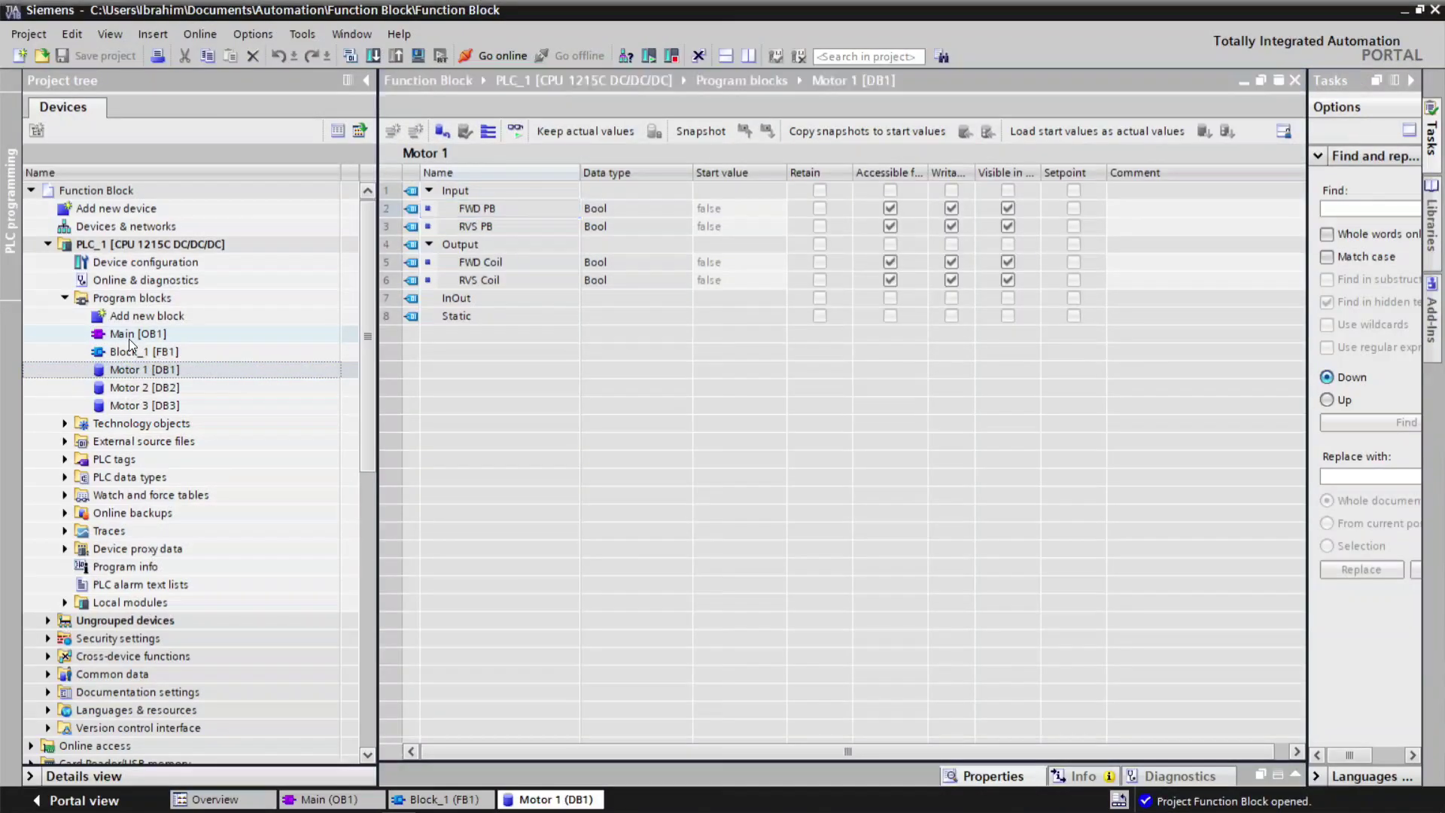
scroll(707, 398, "down", 1)
scroll(706, 397, "up", 3)
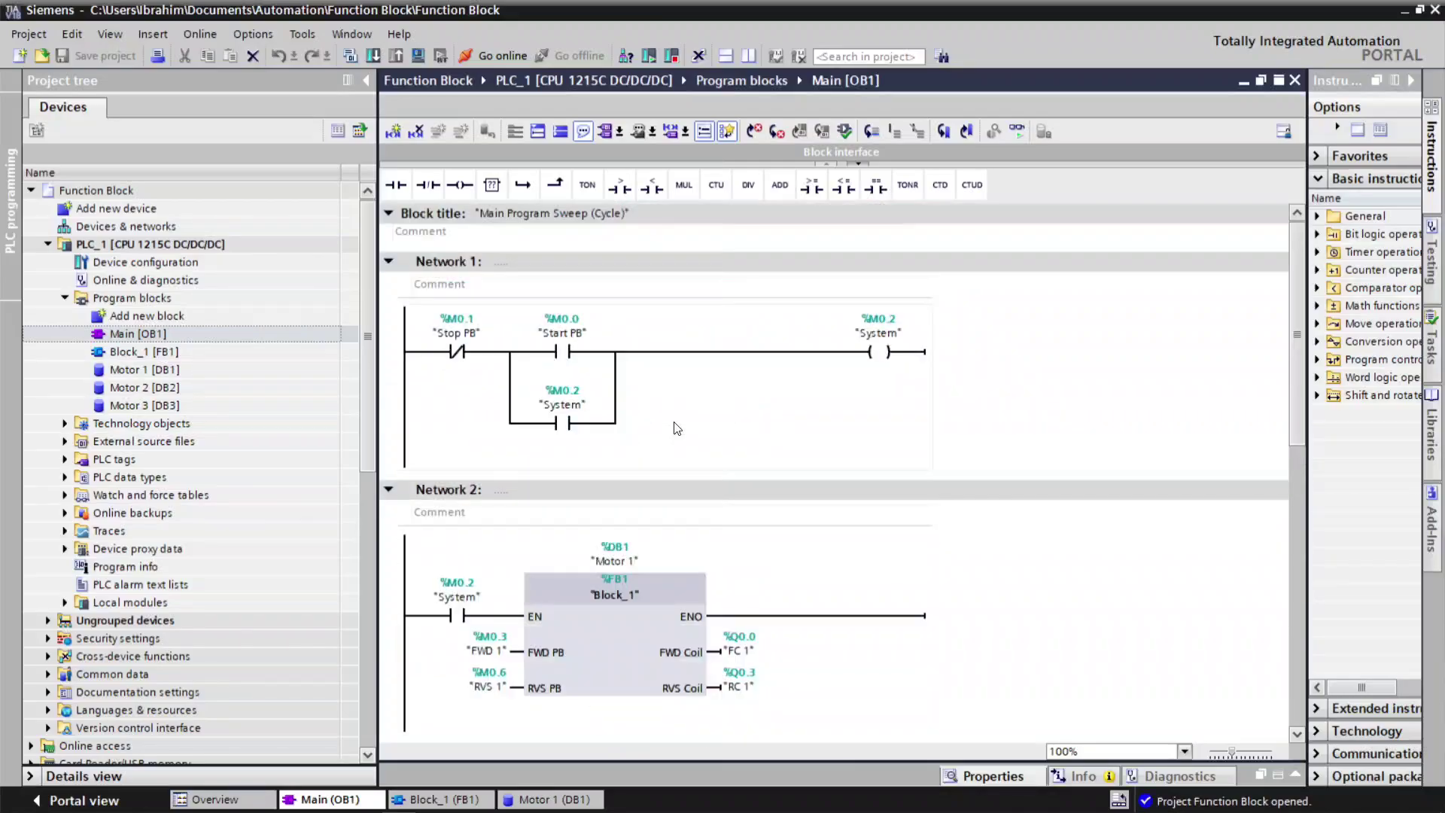
scroll(585, 547, "down", 1)
scroll(591, 546, "down", 4)
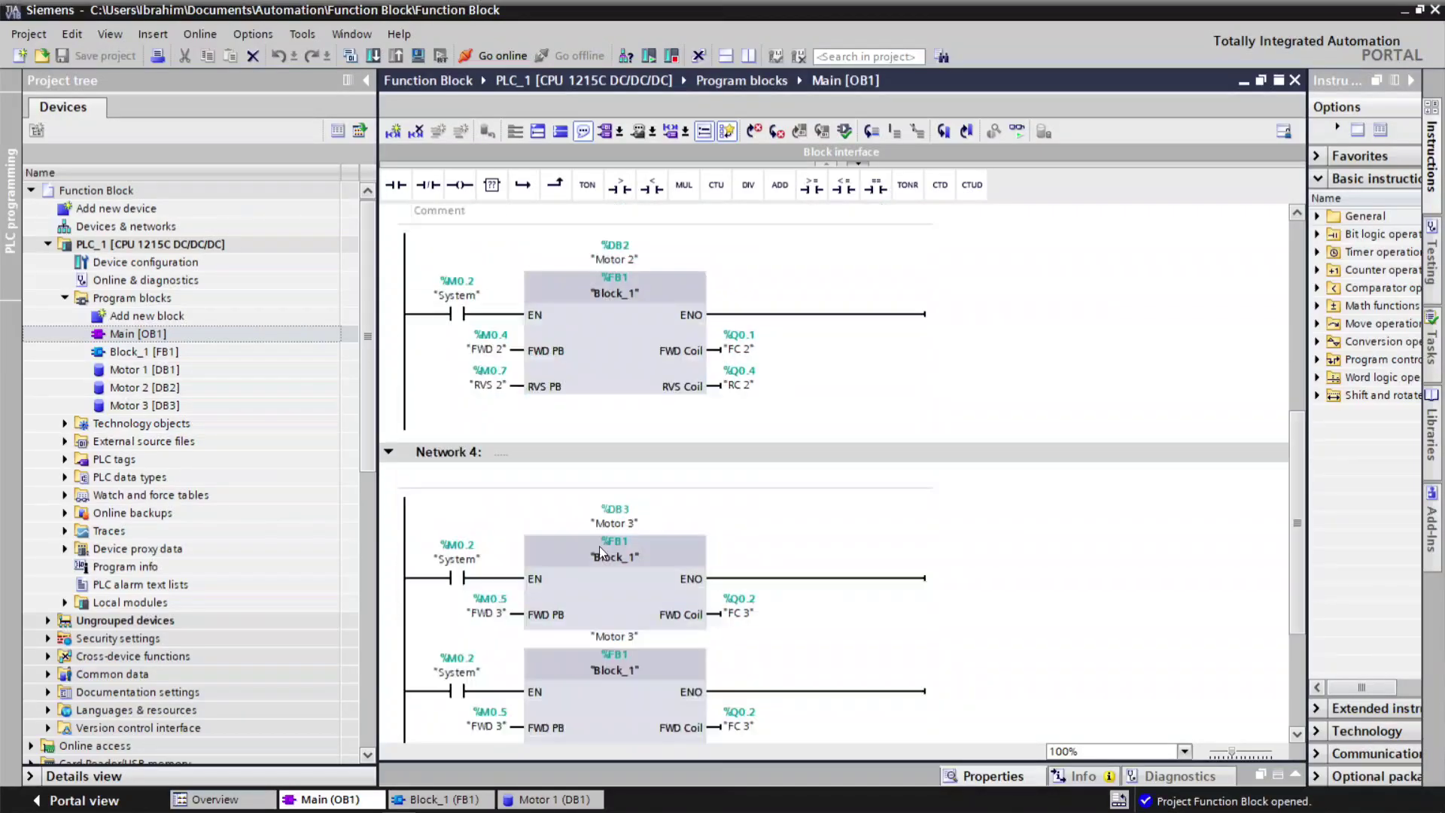
scroll(600, 529, "up", 1)
scroll(775, 535, "down", 1)
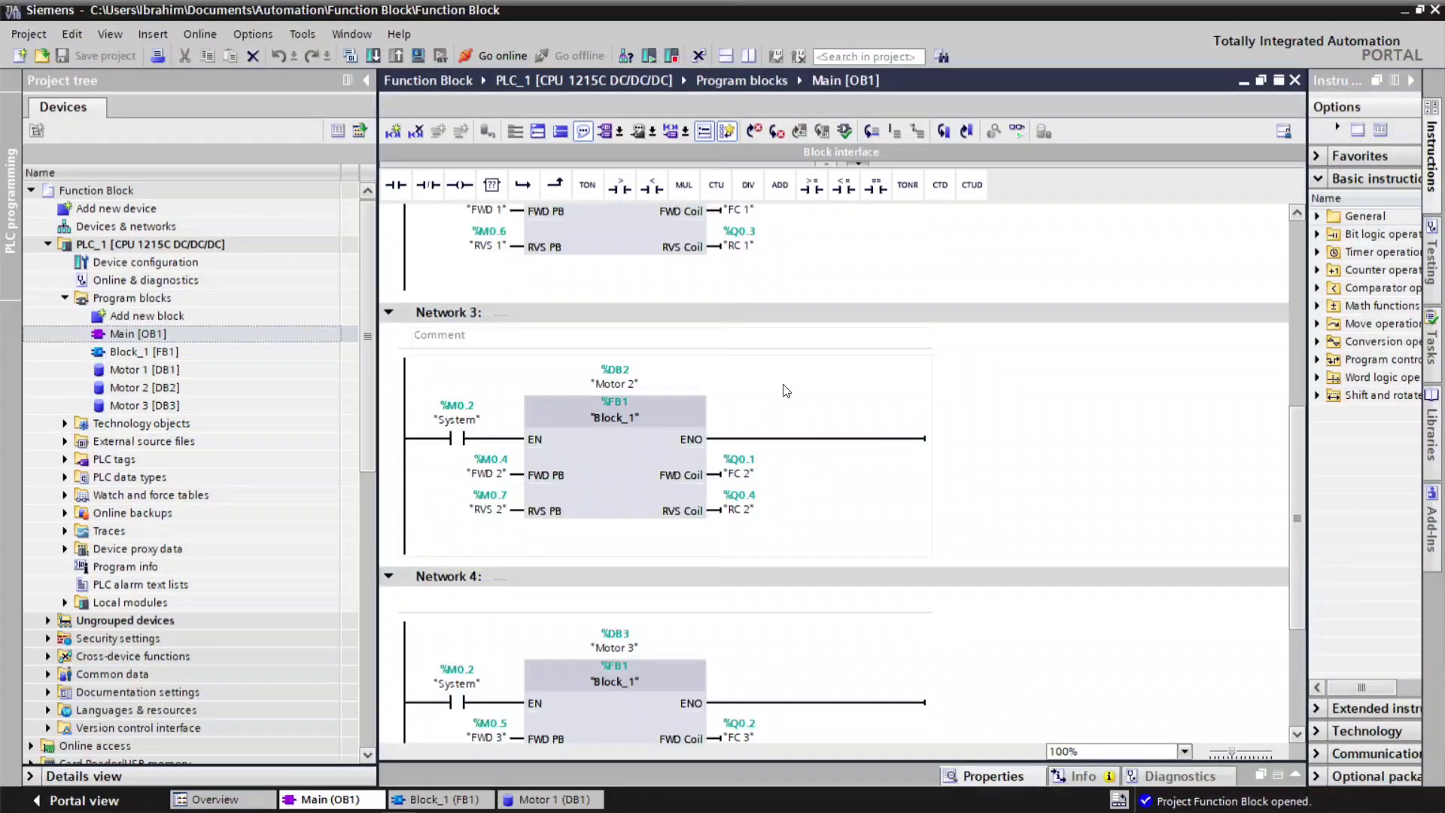
scroll(783, 390, "up", 5)
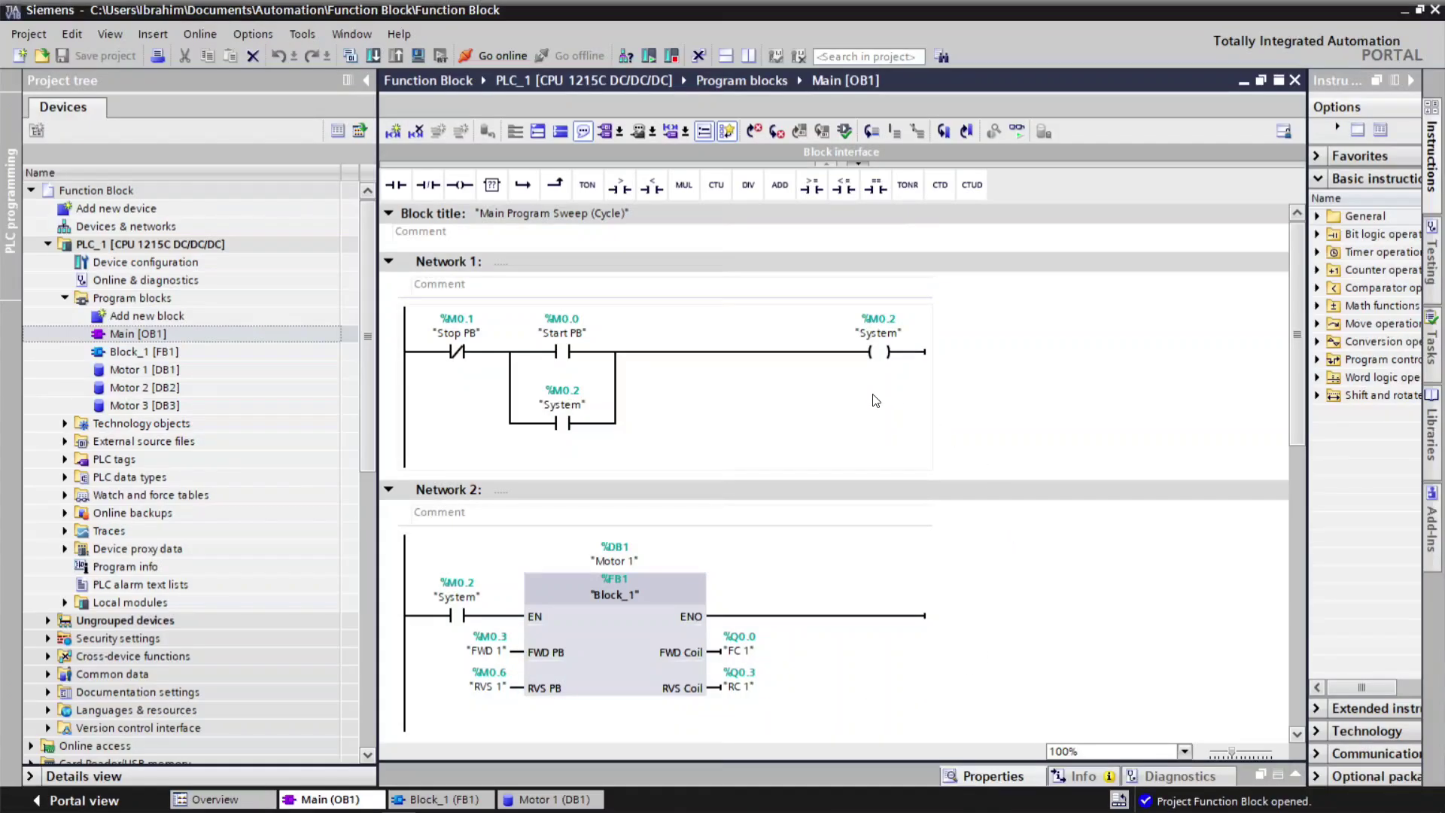
scroll(875, 399, "down", 6)
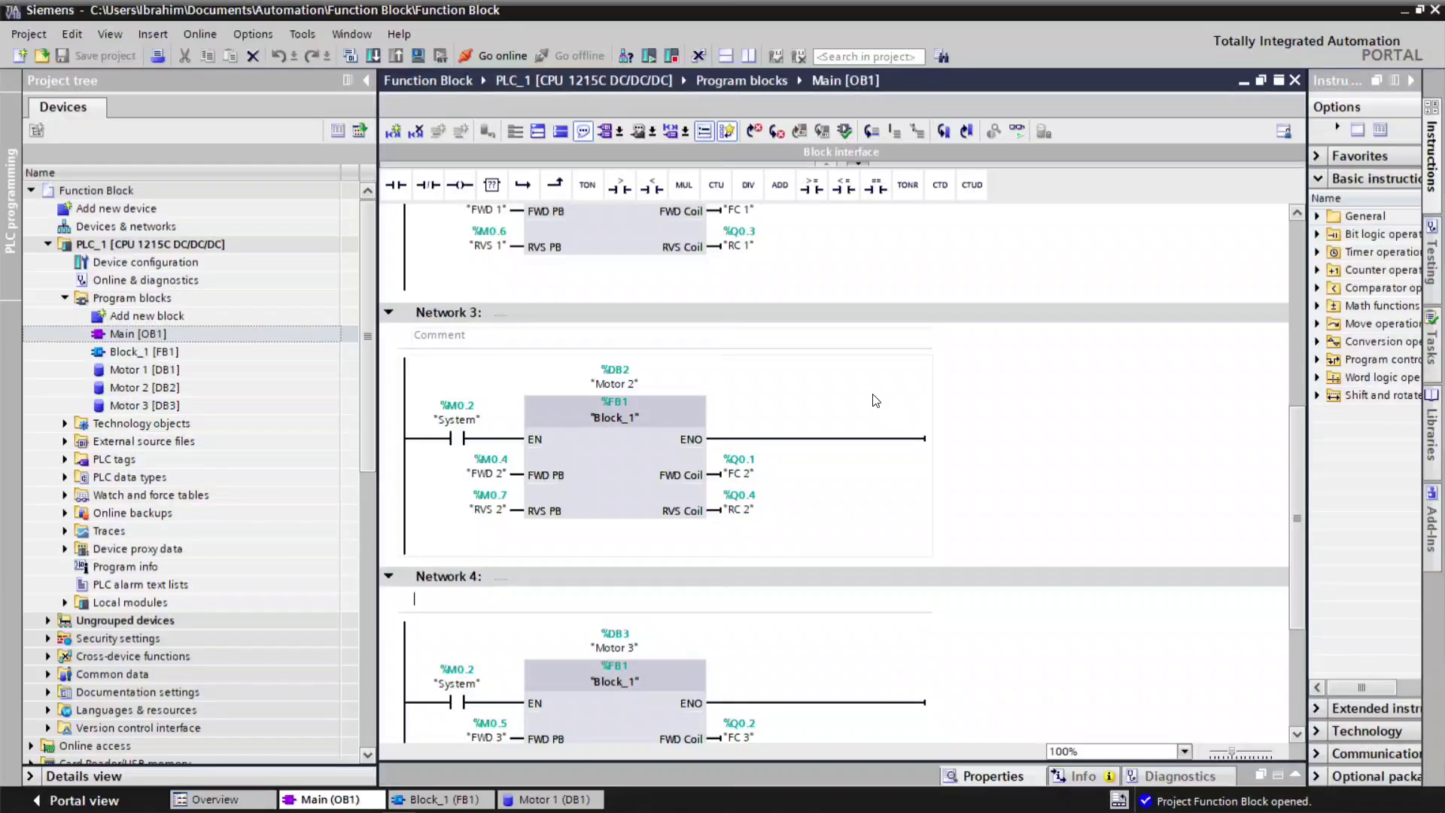
scroll(875, 400, "up", 6)
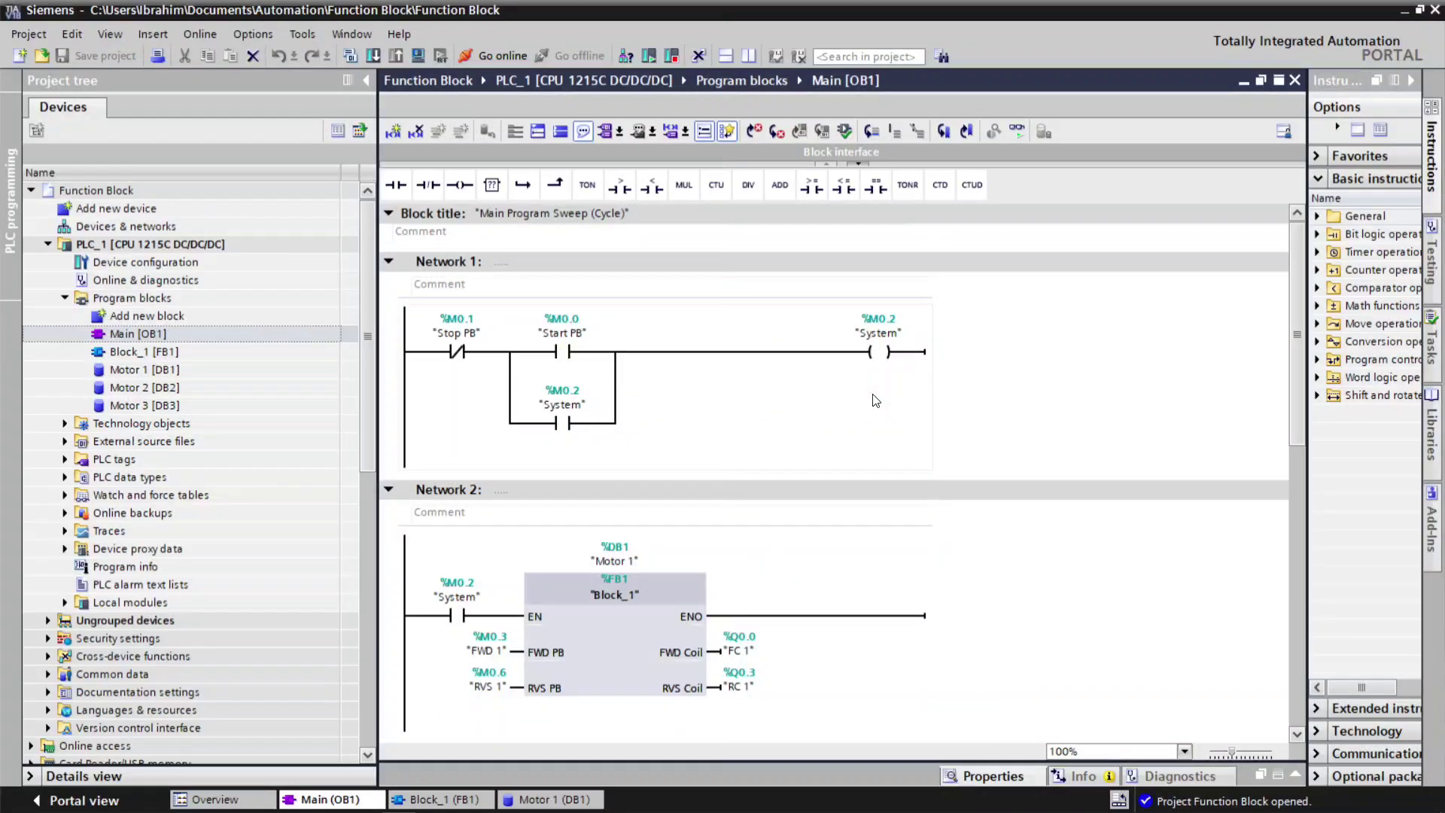
scroll(873, 400, "down", 5)
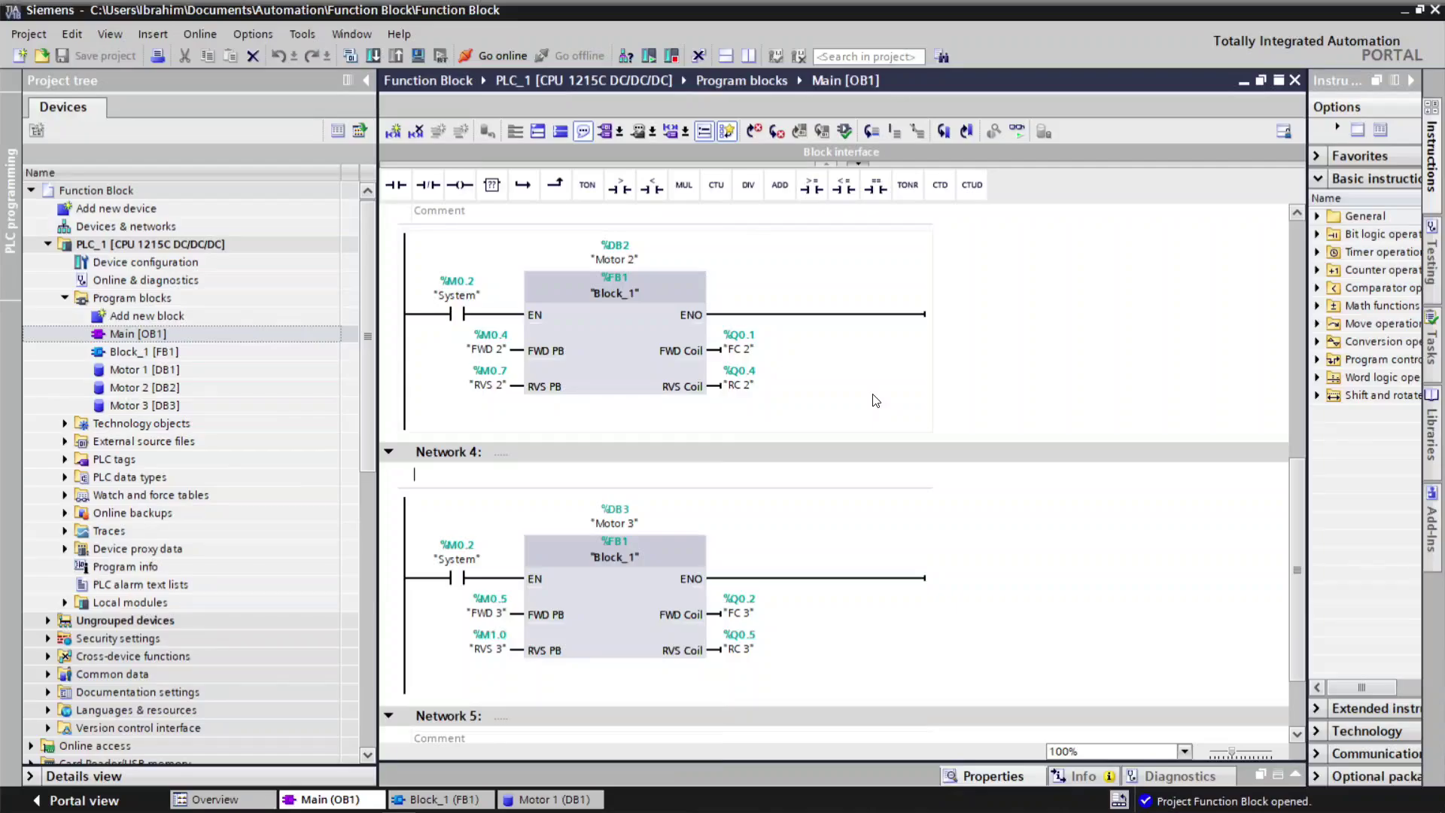
scroll(875, 400, "up", 10)
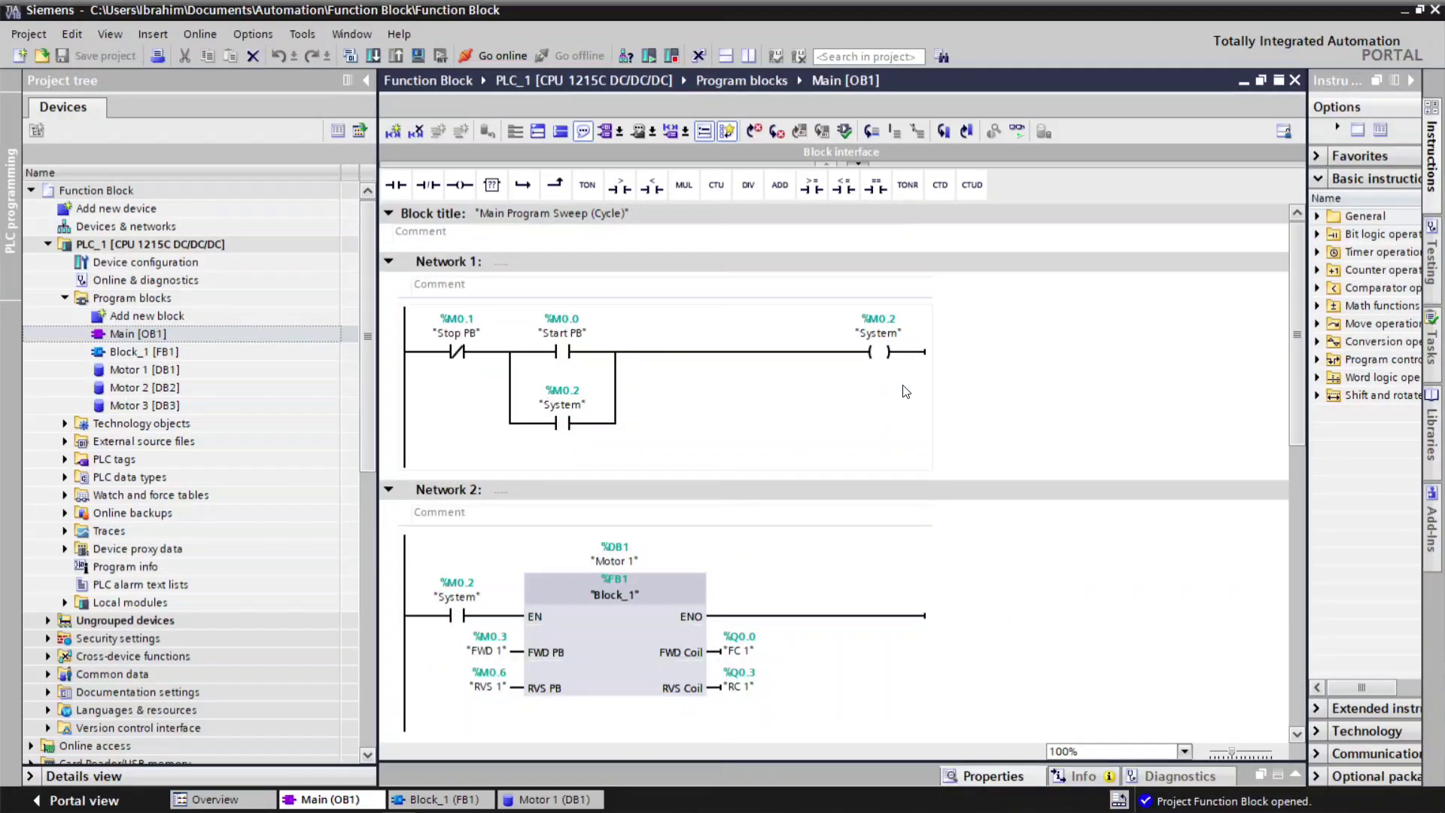
Step: Add a WinCC RT Advanced PC station to the project and connect its Ethernet port to PLC_1
double_click(99, 208)
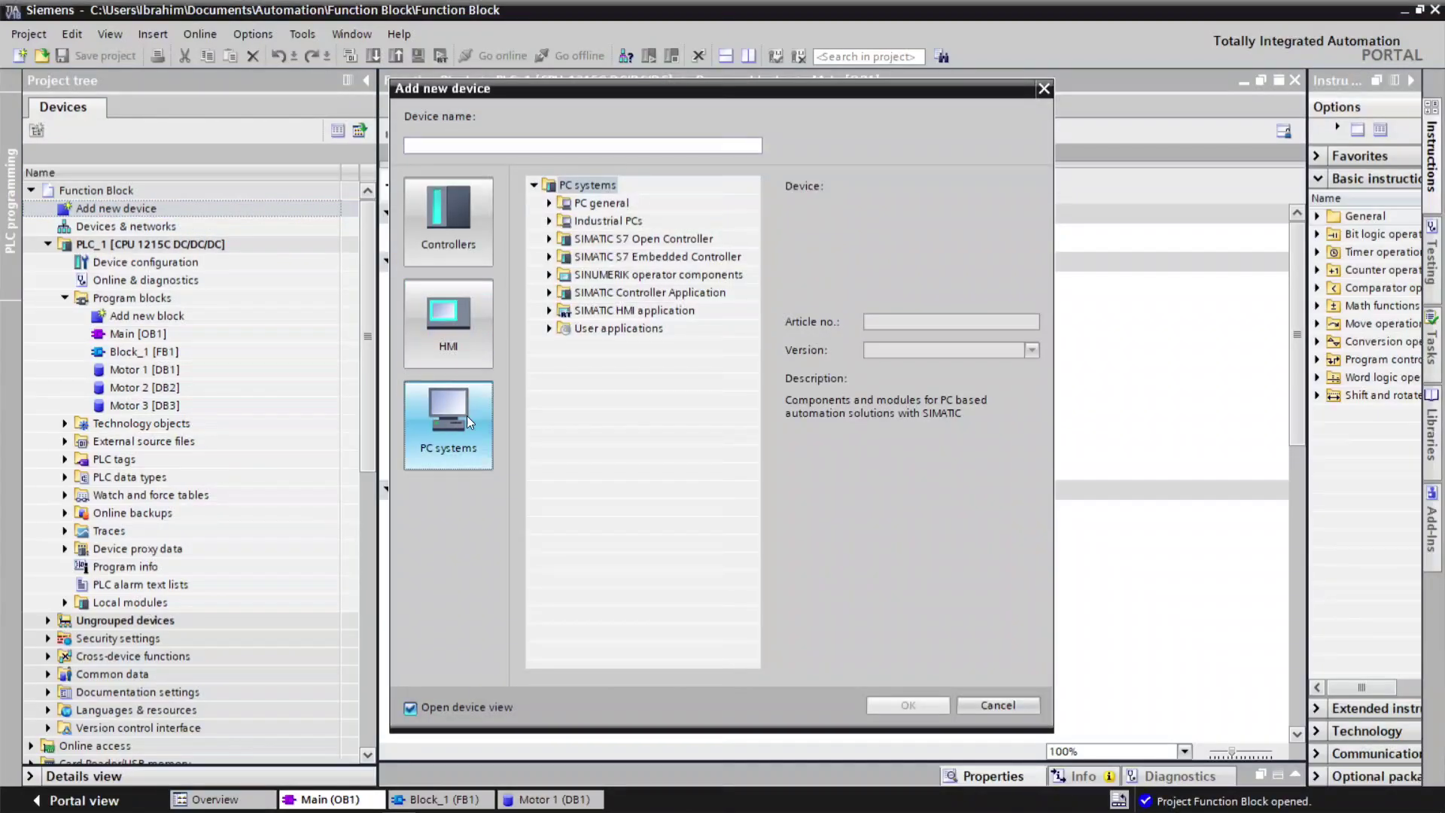
left_click(551, 311)
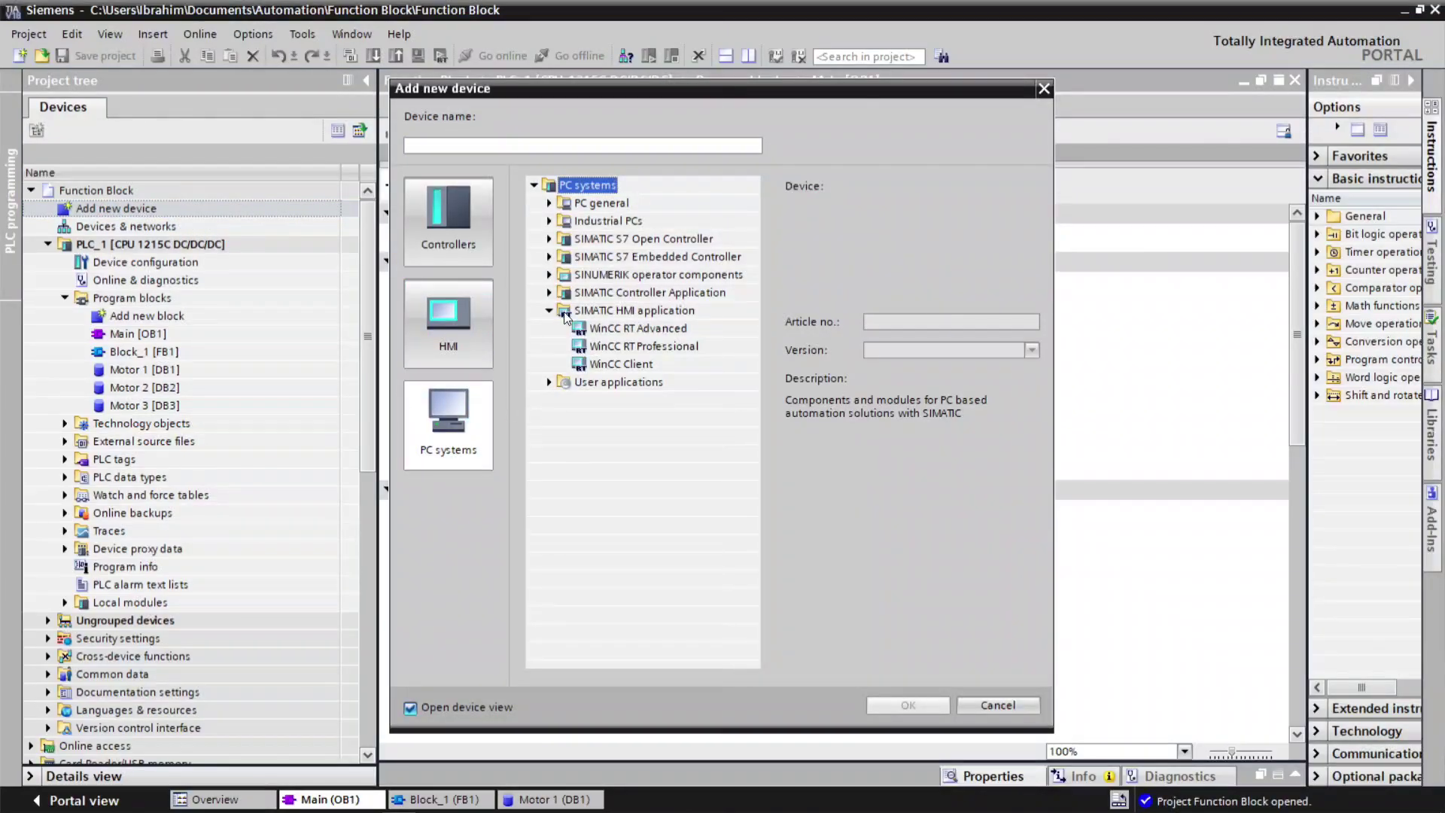
left_click(634, 329)
left_click(908, 704)
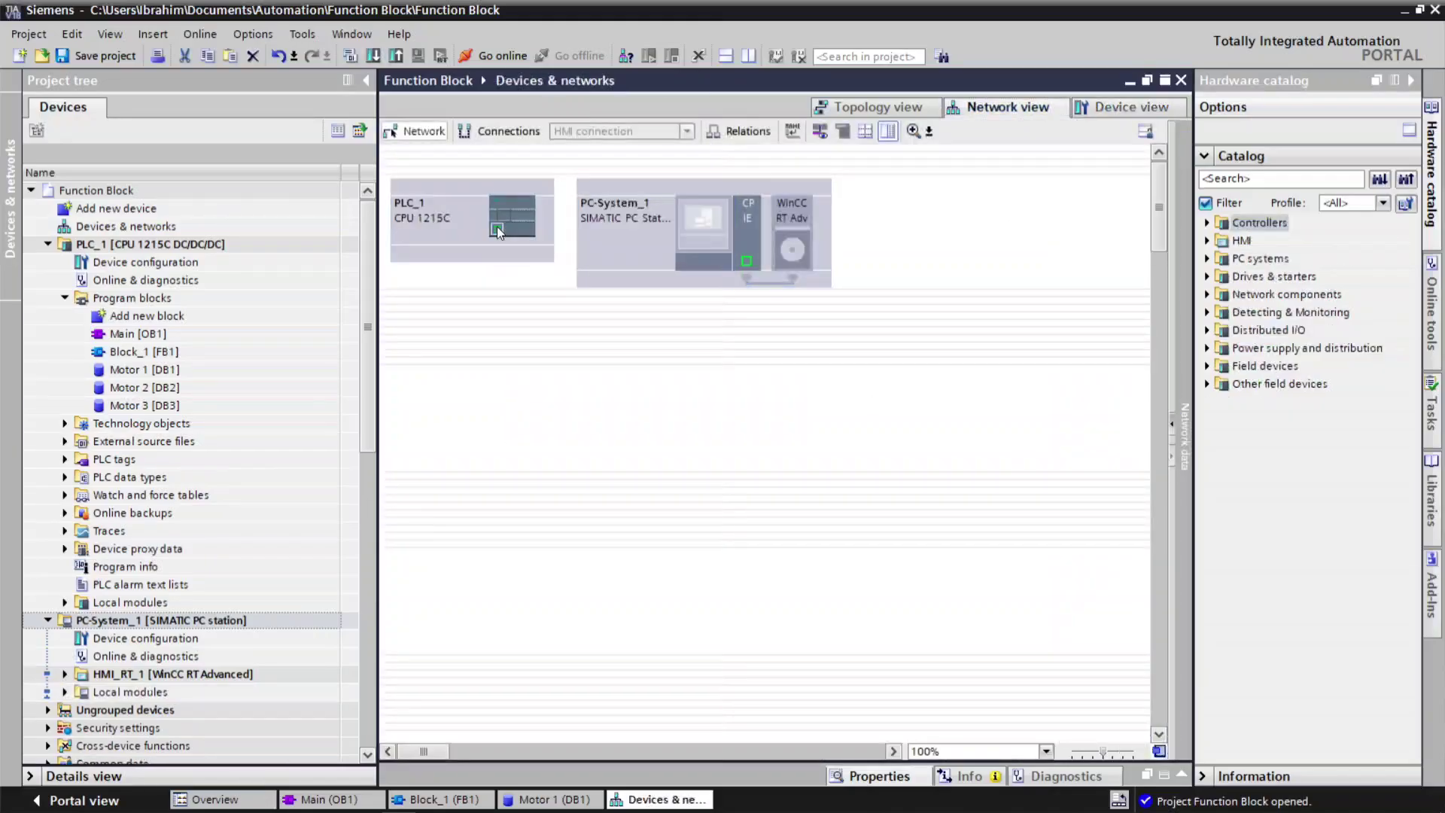
left_click_drag(497, 226, 747, 261)
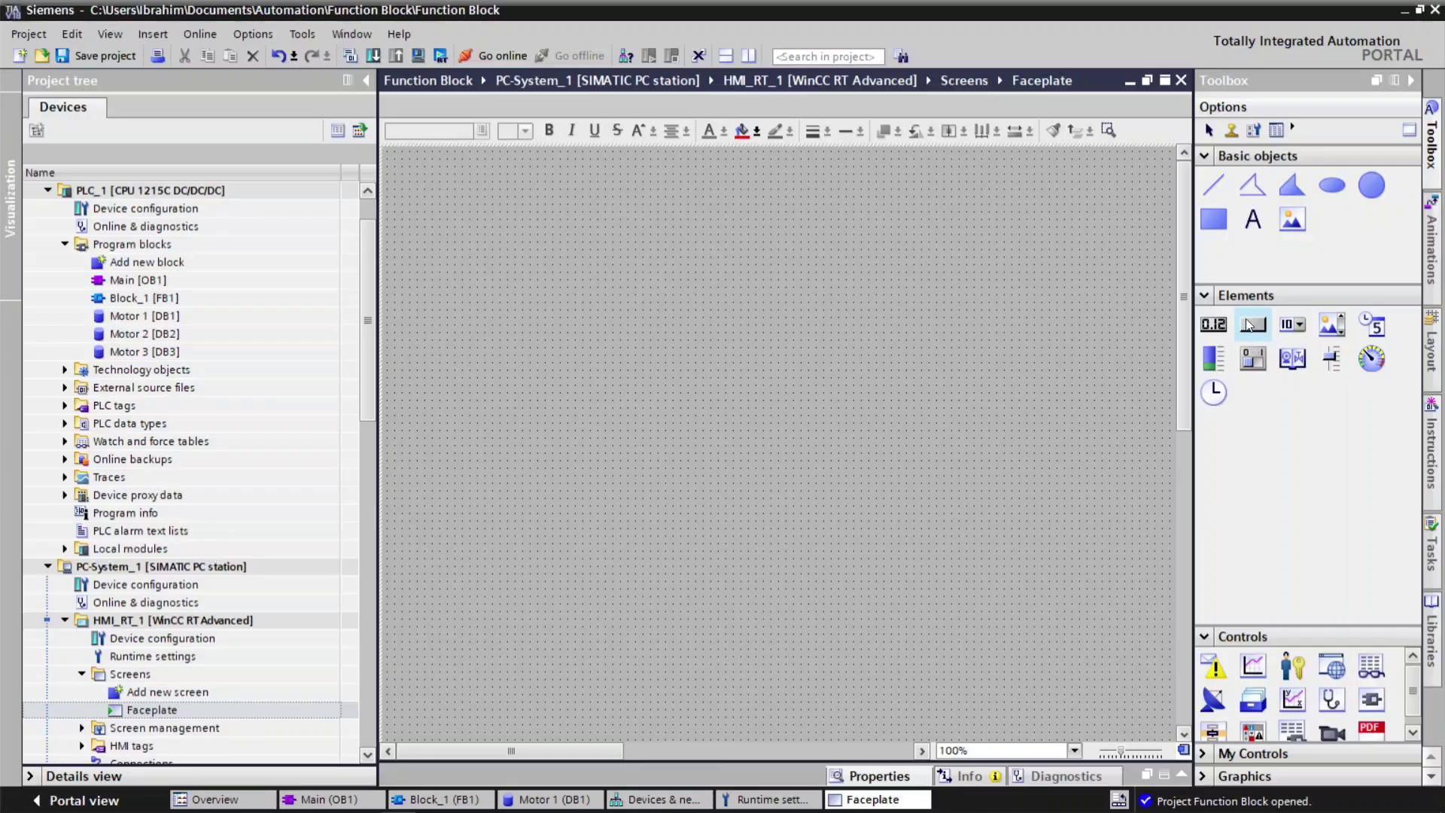
Step: On the Faceplate screen, place a button and a rectangular panel, and title the panel Control Panel with a centred text
left_click(1247, 325)
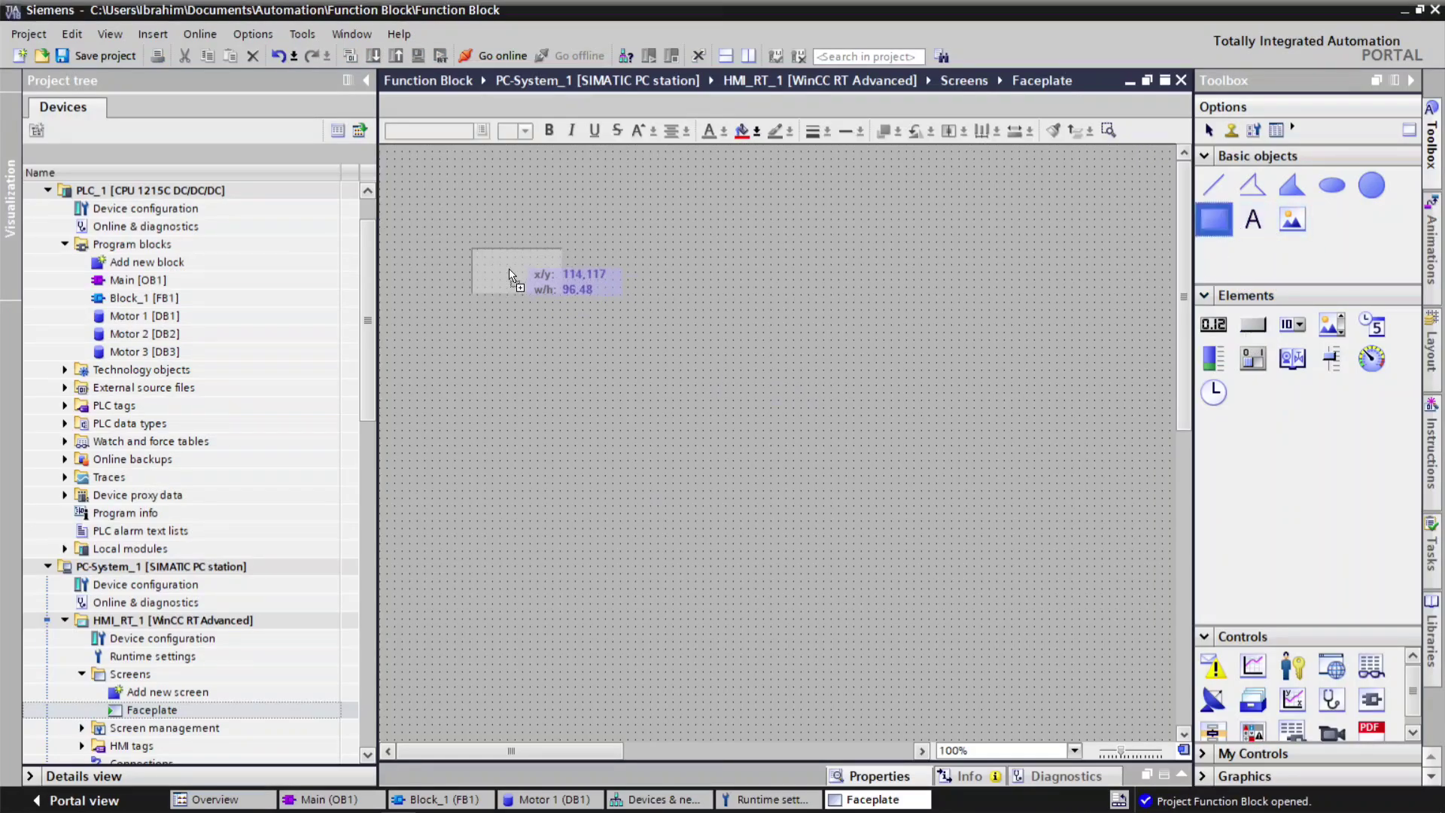
left_click_drag(461, 245, 728, 498)
type("Control")
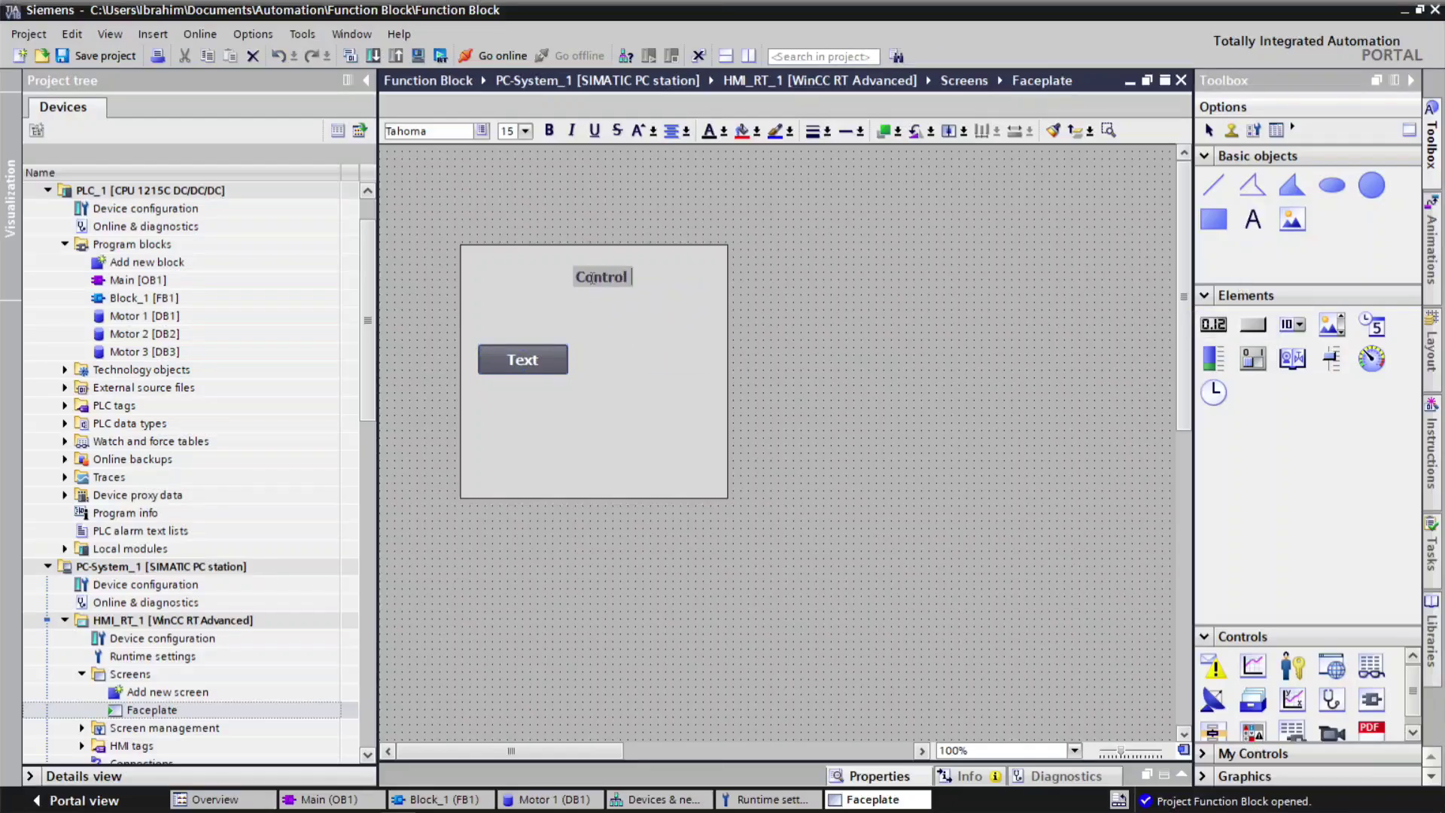
type(" Panel")
right_click(595, 280)
key("Escape")
left_click(648, 286)
left_click_drag(648, 286, 750, 286)
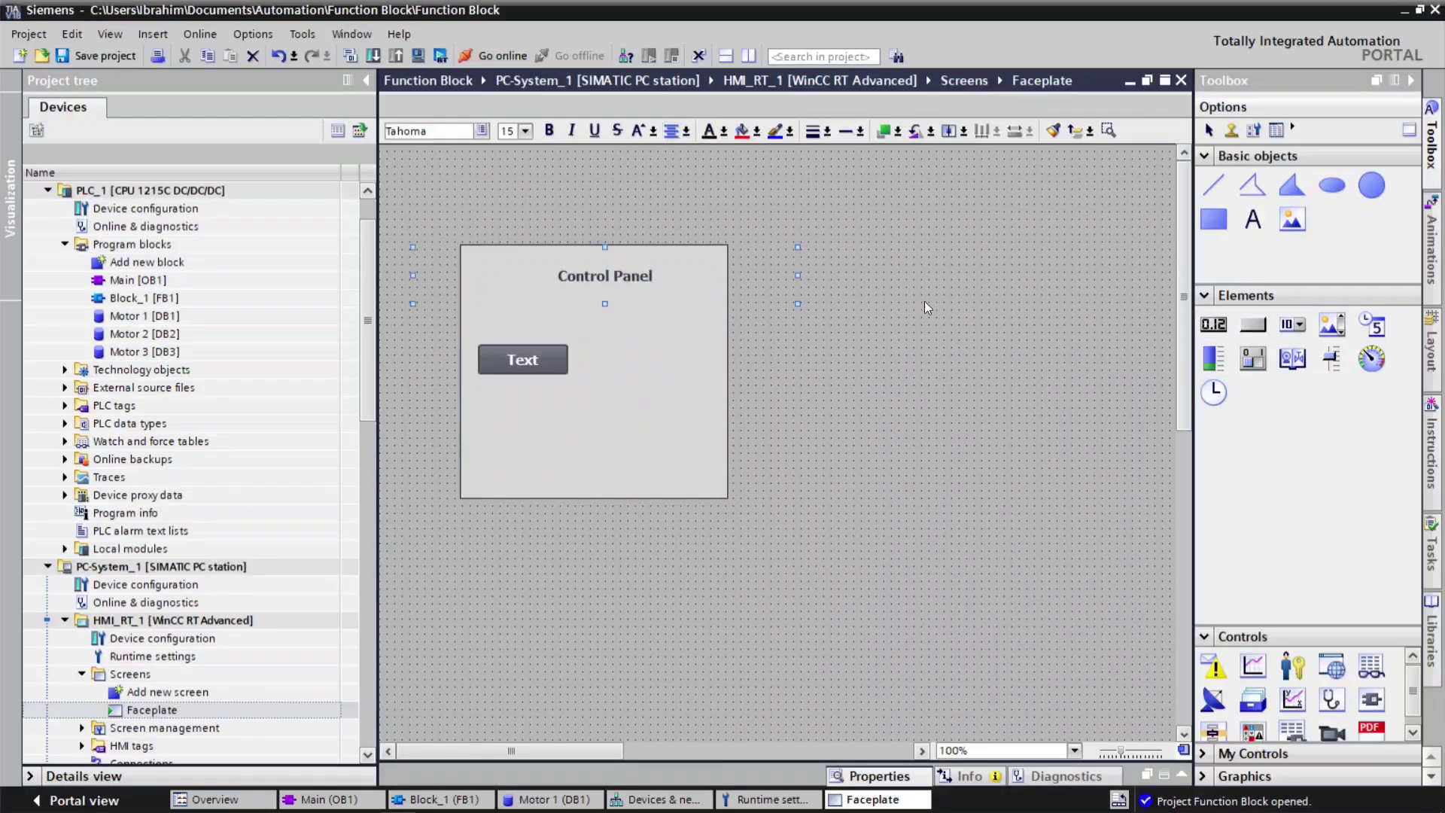
Step: Label the button Start and assign SetBitWhileKeyPressed to its Press event with the tag Start PB
double_click(523, 359)
type("Start")
left_click(879, 775)
left_click(615, 399)
left_click(426, 469)
left_click(672, 469)
type("S")
key("Return")
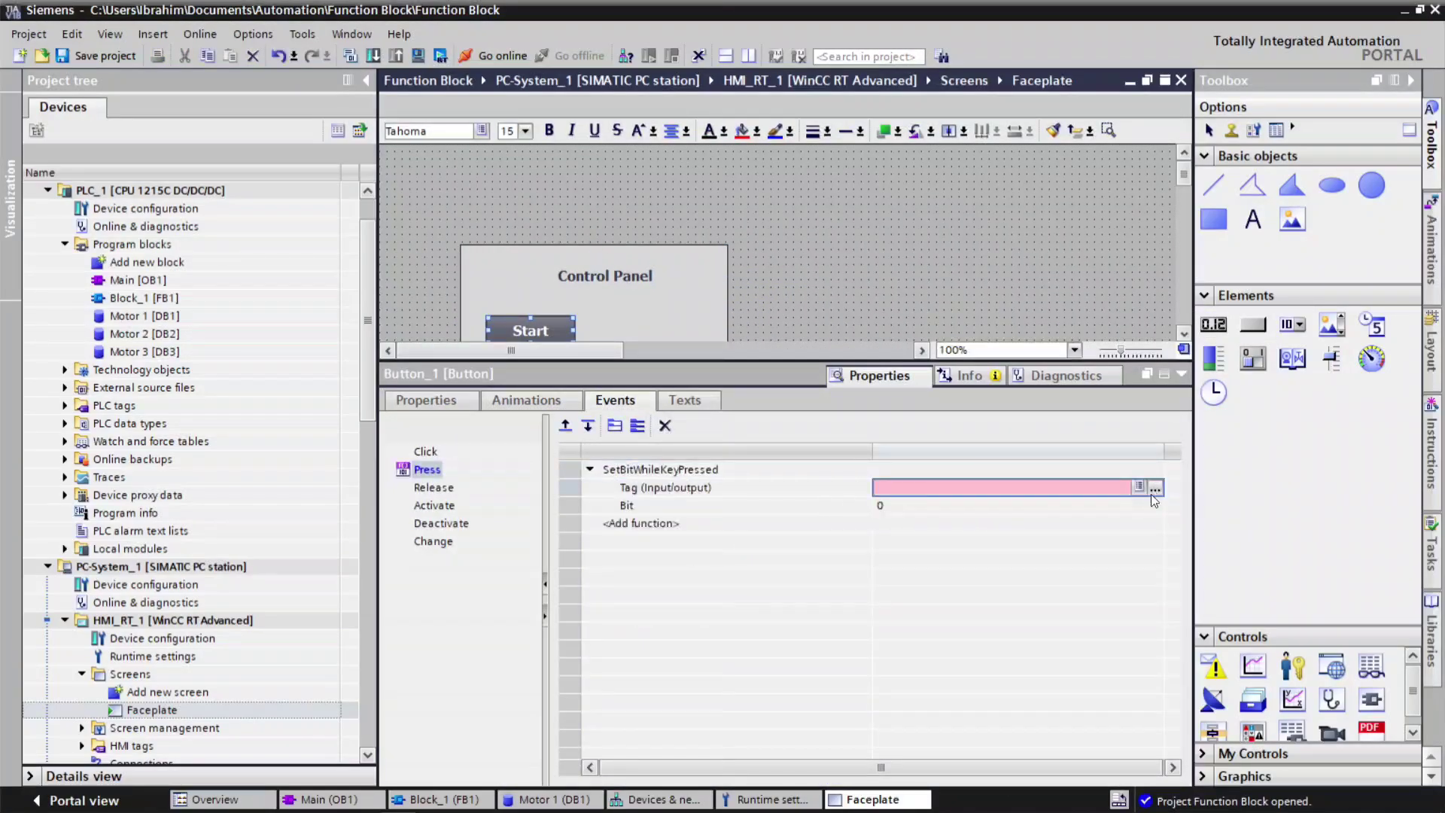
left_click(1149, 490)
key("Escape")
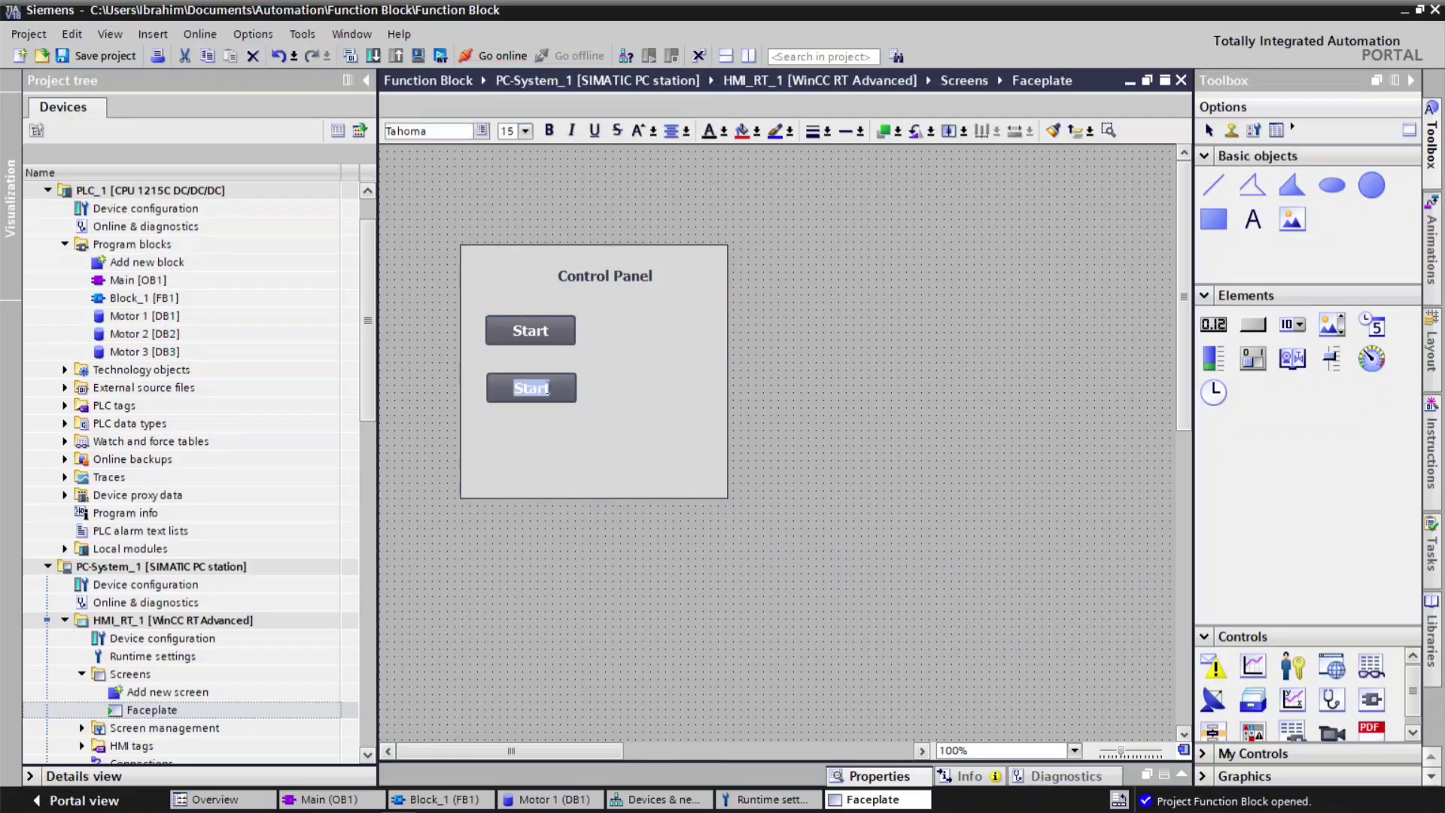
Step: Label the duplicated button Stop and set the Start button's background to green
type("Stop")
left_click(531, 330)
left_click(880, 775)
left_click(428, 469)
left_click(856, 490)
left_click(809, 555)
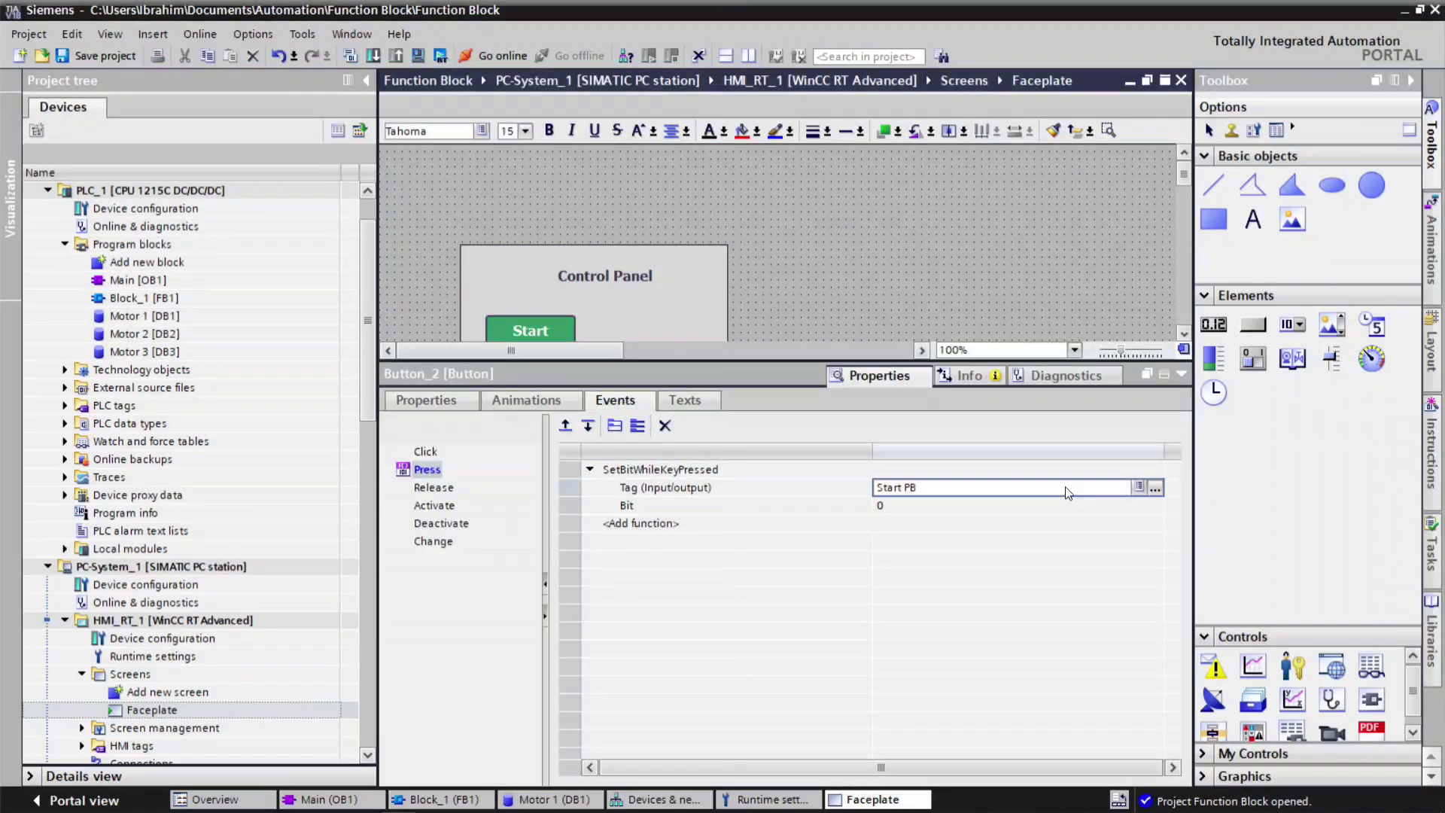
Step: Choose a new tag for the Stop button's Press event from the PLC's default tag table
left_click(1155, 488)
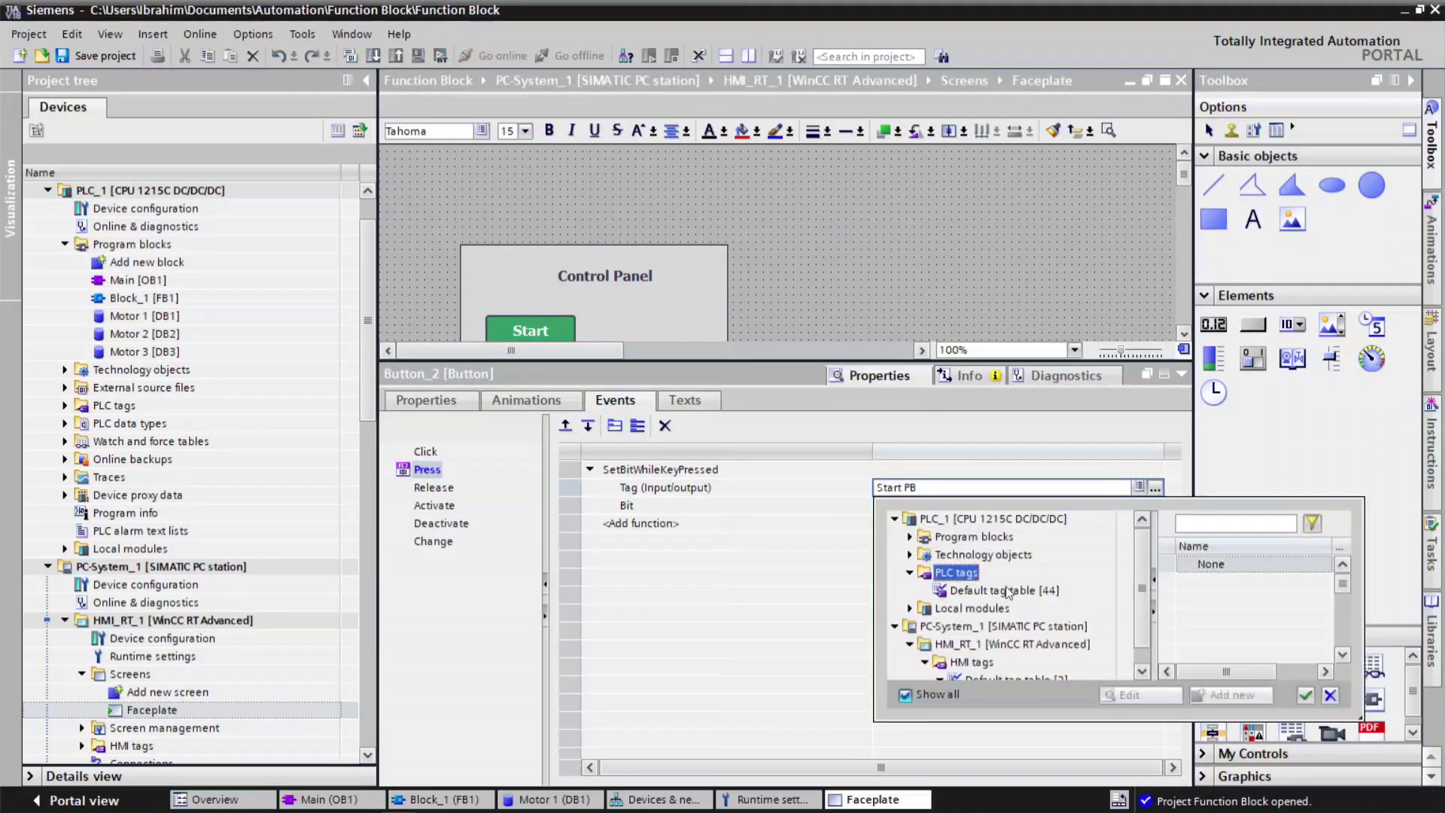
double_click(978, 591)
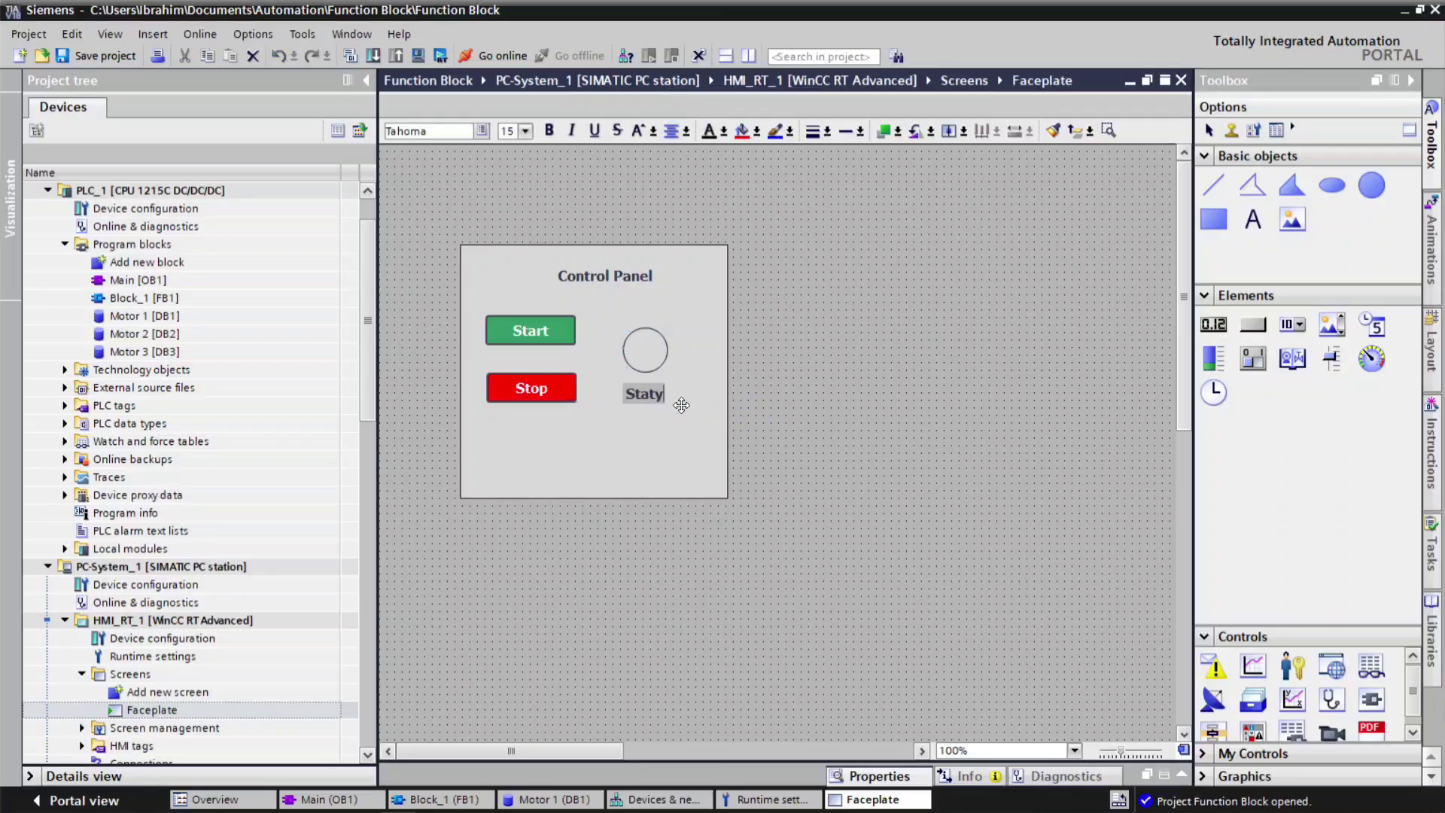
Step: Label the indicator circle Status and add a System tag appearance animation to that text, red at 0 and green at 1
double_click(643, 395)
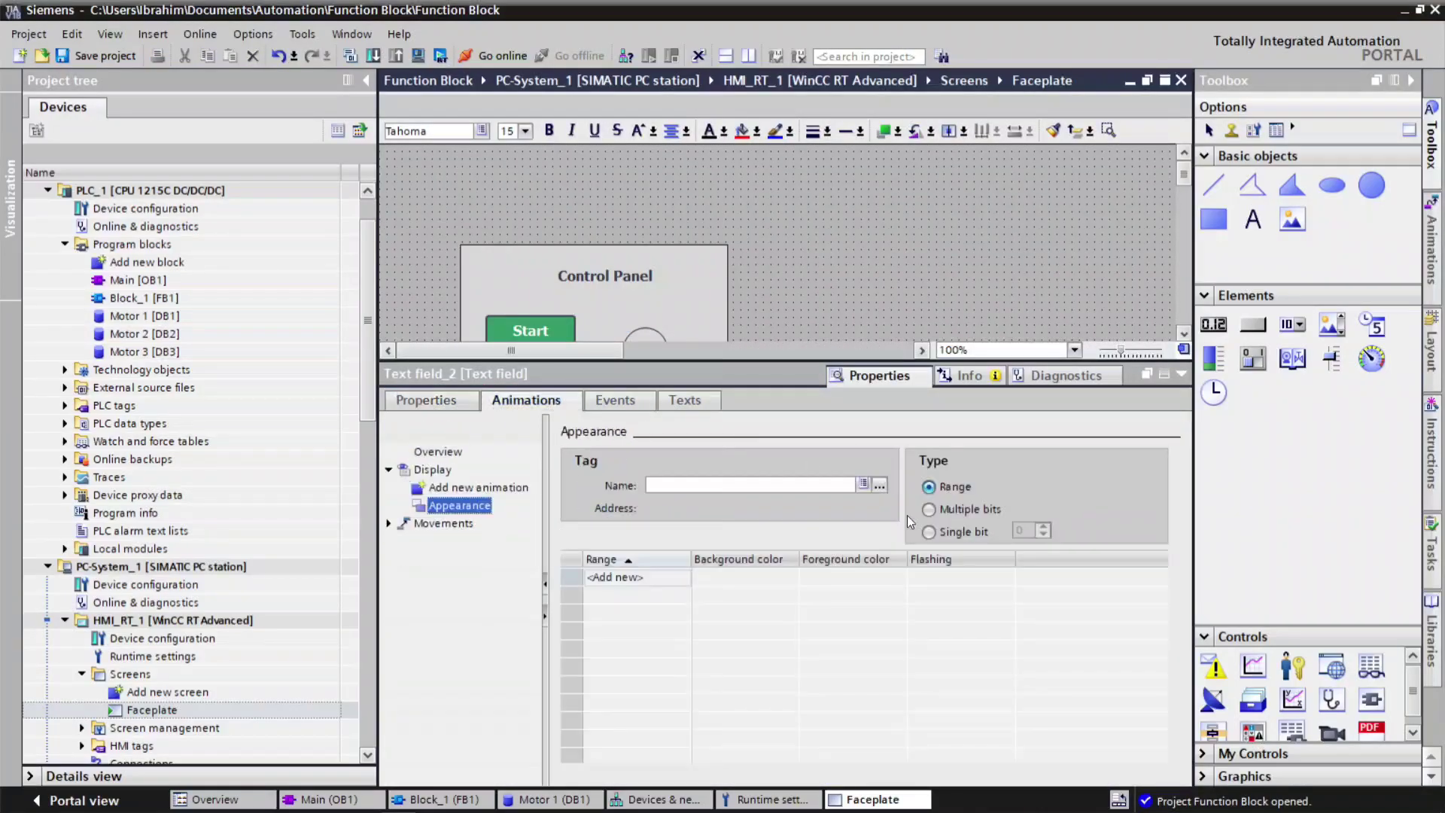
left_click(879, 485)
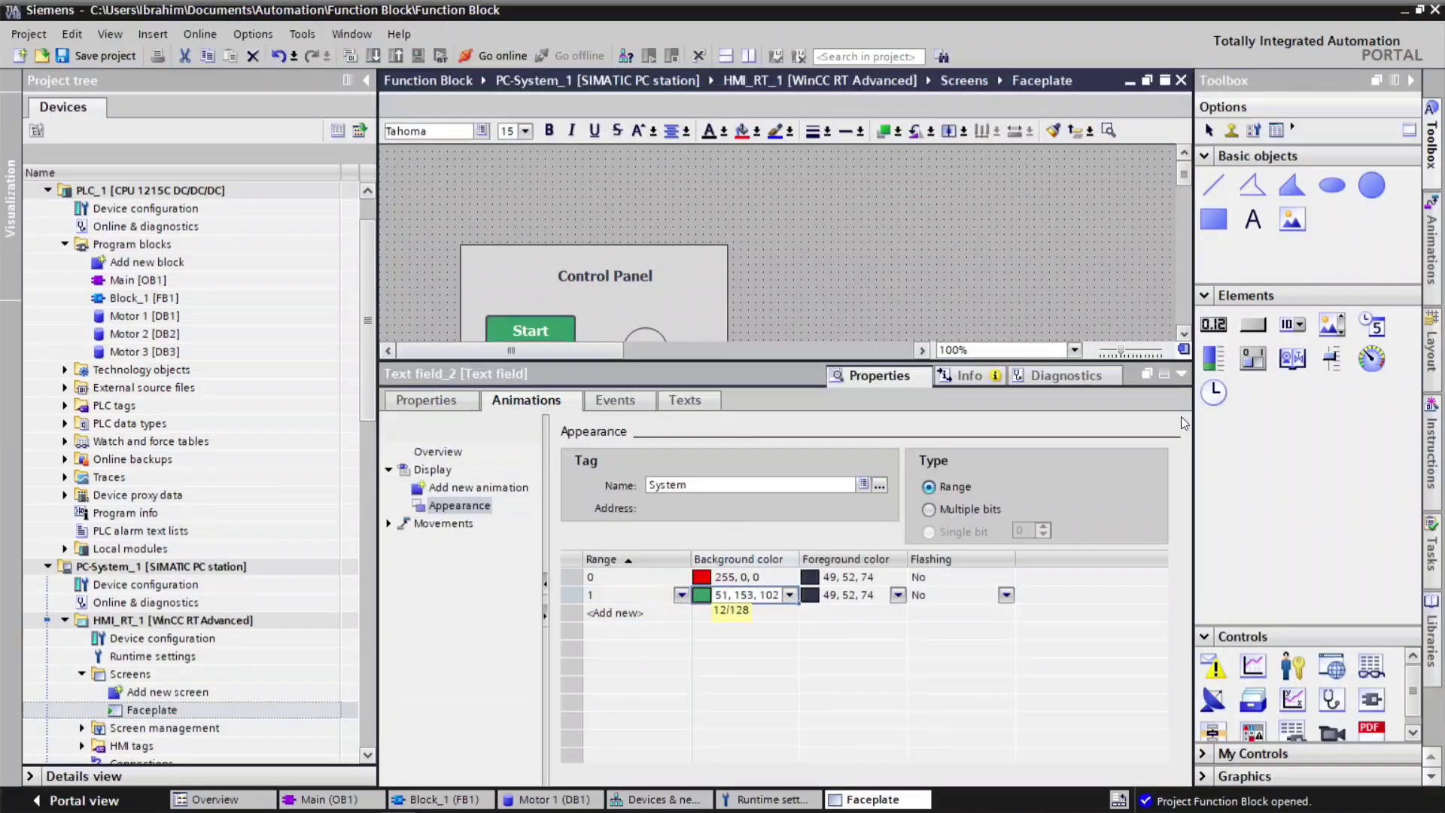
left_click(1181, 374)
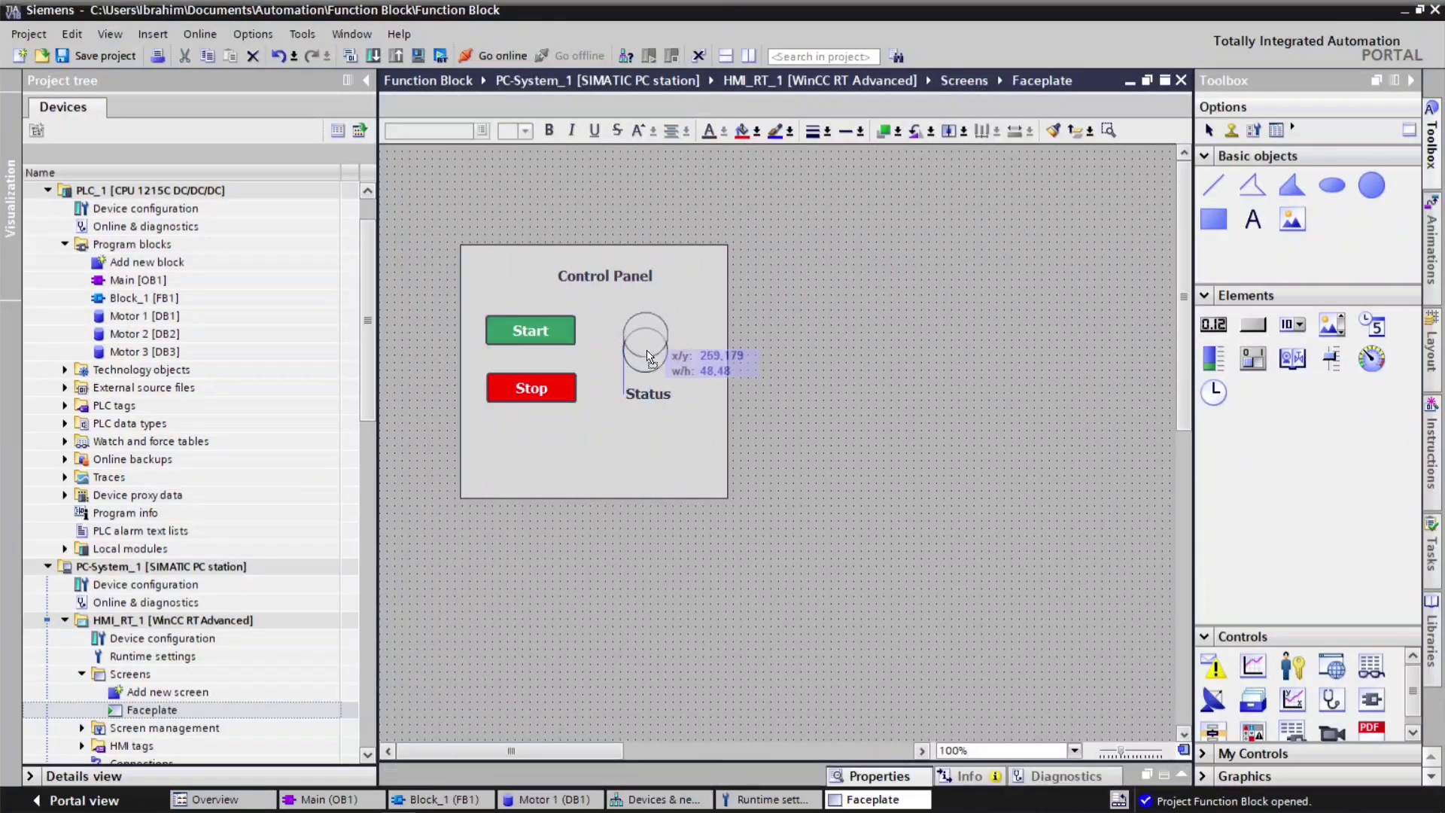
Step: Try to group all the objects of the Control Panel
left_click(591, 489)
key("ctrl+a")
right_click(659, 396)
mouse_move(735, 561)
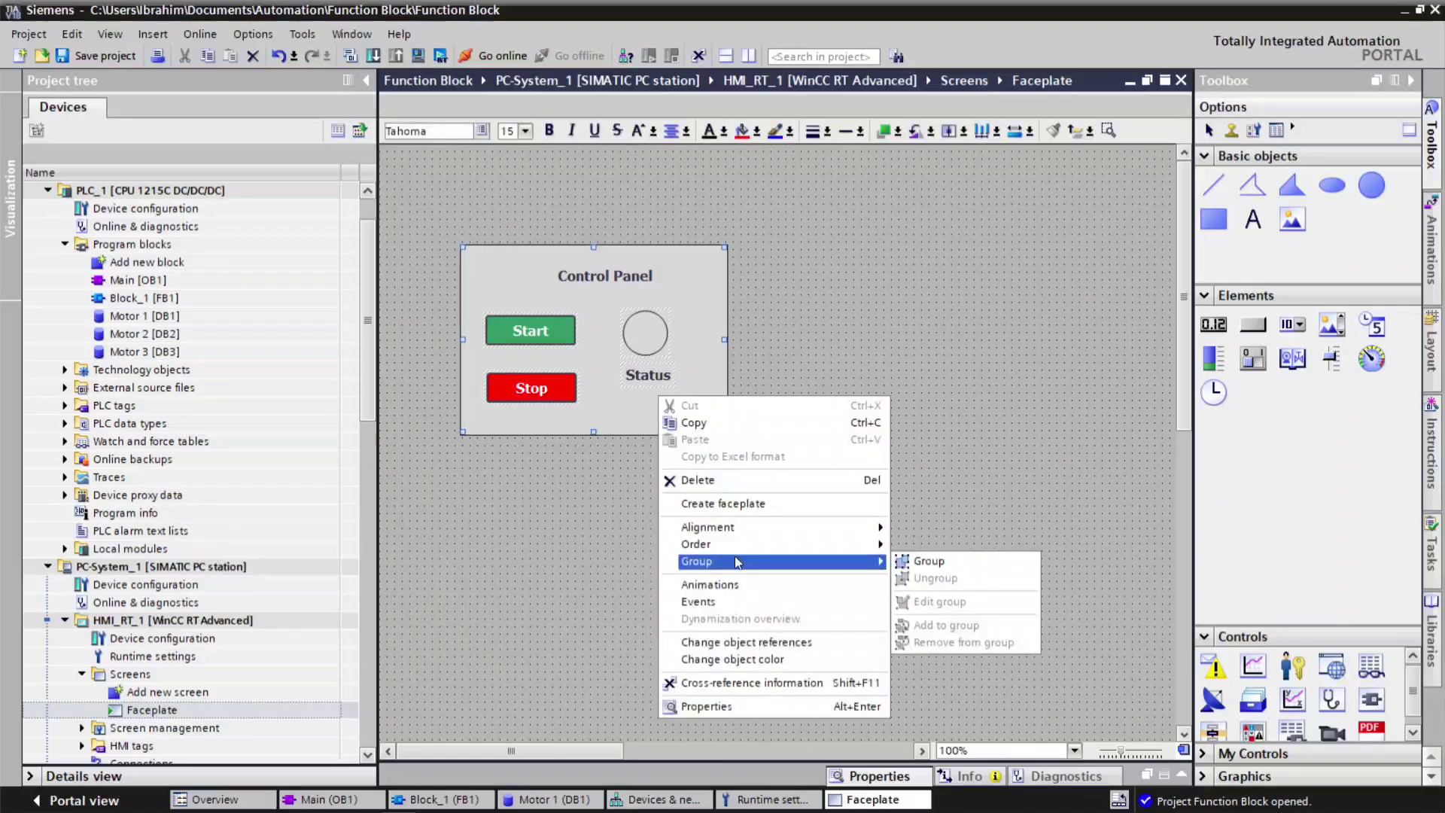
left_click(929, 561)
double_click(707, 391)
left_click(1181, 374)
key("ctrl+z")
Step: Widen the Status text field beneath the indicator circle
left_click_drag(673, 374, 719, 366)
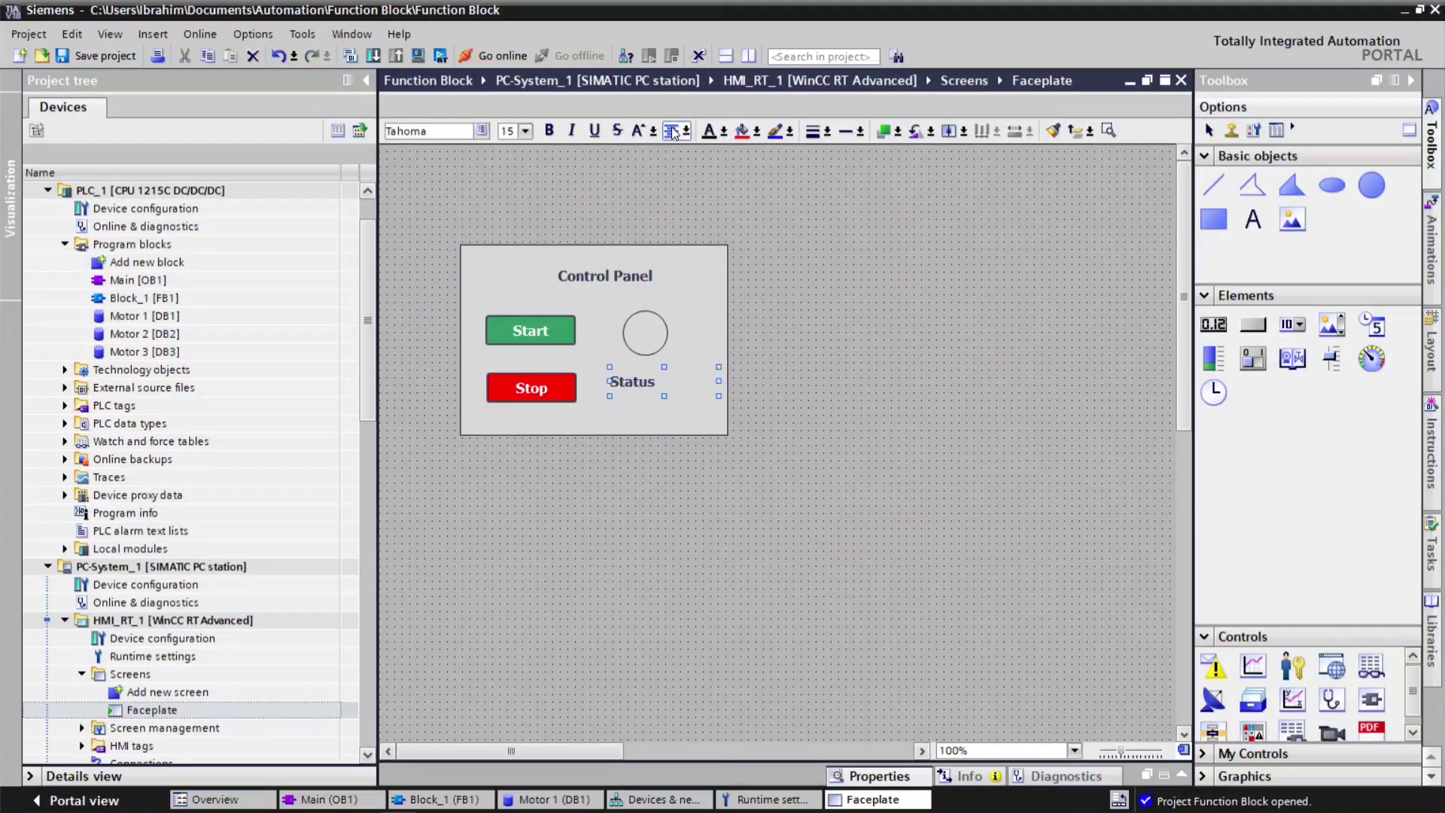
left_click(849, 371)
Step: Draw a second rectangular panel beside the Control Panel and add the title Motor No: to it
scroll(647, 357, "right", 5)
mouse_move(519, 244)
left_mouse_down()
mouse_move(611, 291)
mouse_move(612, 433)
mouse_move(888, 433)
left_mouse_up()
left_click_drag(1252, 219, 617, 272)
type("Motor No:")
right_click(719, 263)
left_click(722, 555)
left_click(585, 653)
left_click(726, 263)
Step: Add two stacked buttons labelled Forward and Reverse beneath the Motor No: title
left_click_drag(1253, 323, 606, 373)
type("Star")
key("BackSpace")
key("BackSpace")
key("BackSpace")
key("BackSpace")
type("Forward")
left_click(618, 335)
right_click(609, 322)
double_click(606, 371)
type("Reverse")
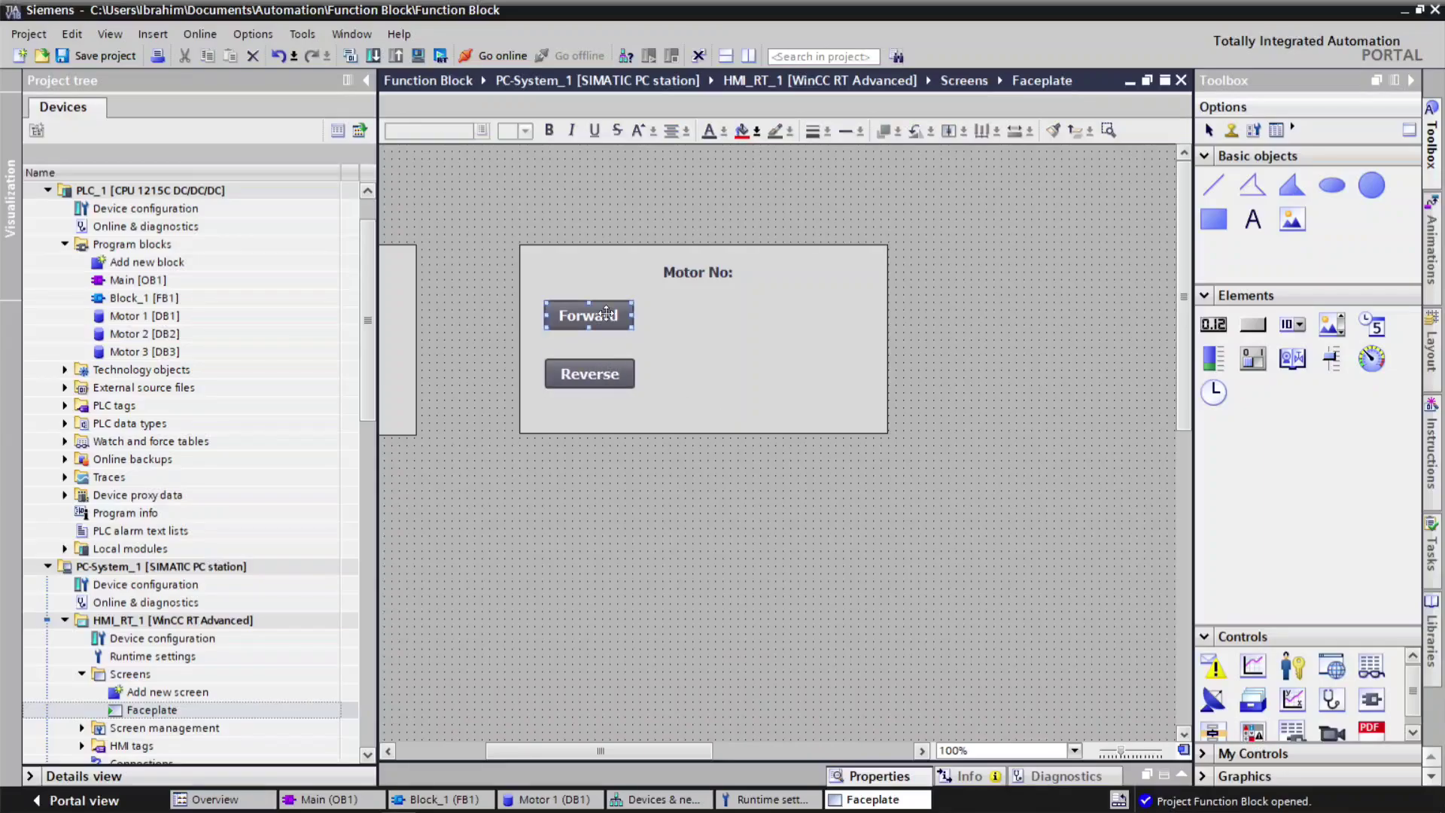
left_click(1010, 377)
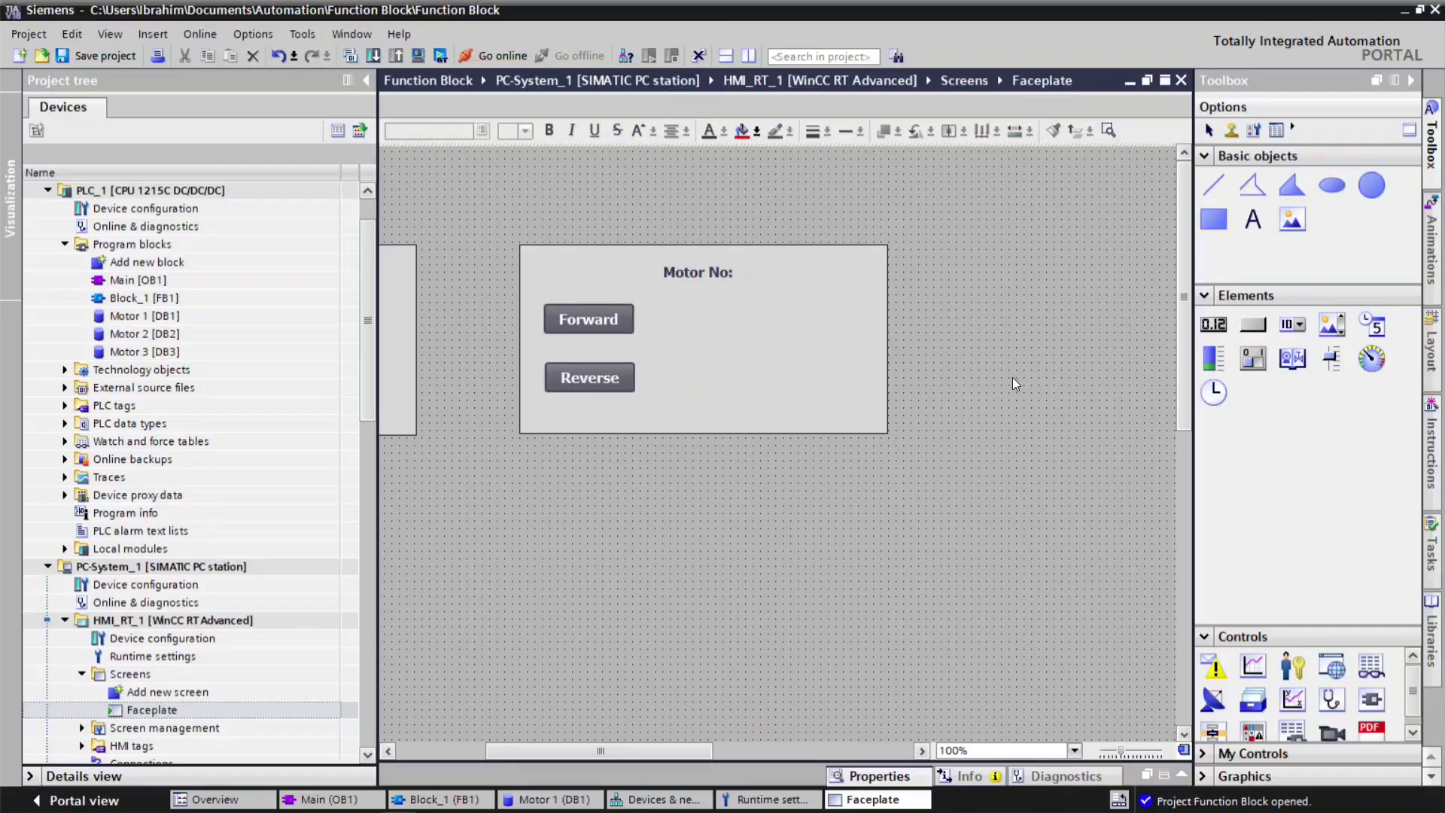
Step: Add two indicator circles beside the motor buttons and label them FWD and RVS
left_click_drag(1371, 185, 830, 337)
left_click_drag(1252, 219, 655, 301)
right_click(743, 381)
left_click(870, 423)
type("RVS")
left_click(917, 394)
left_click_drag(865, 392, 833, 383)
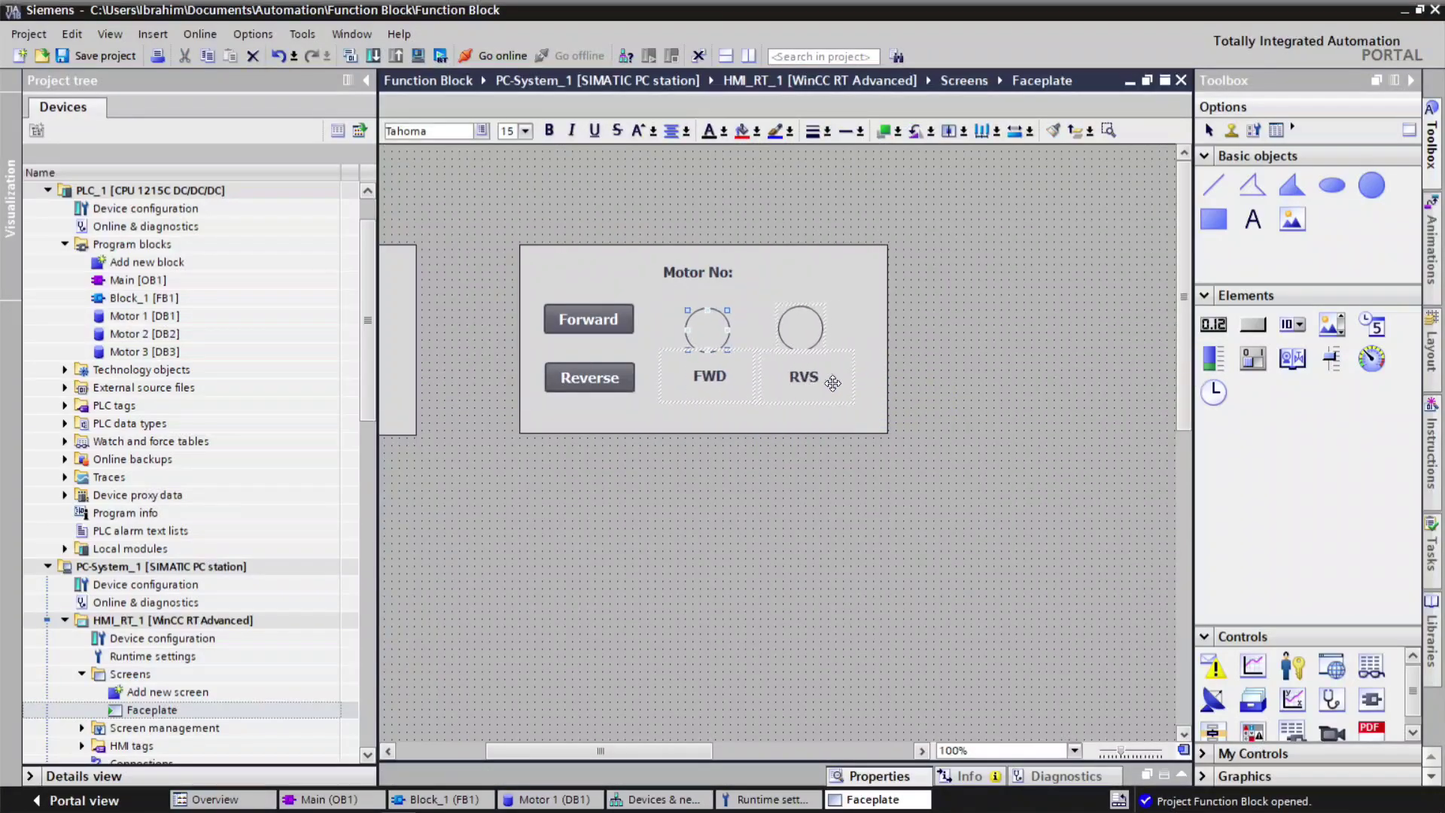
Step: Set the Forward button's background to cyan and the Reverse button's background to orange
double_click(587, 319)
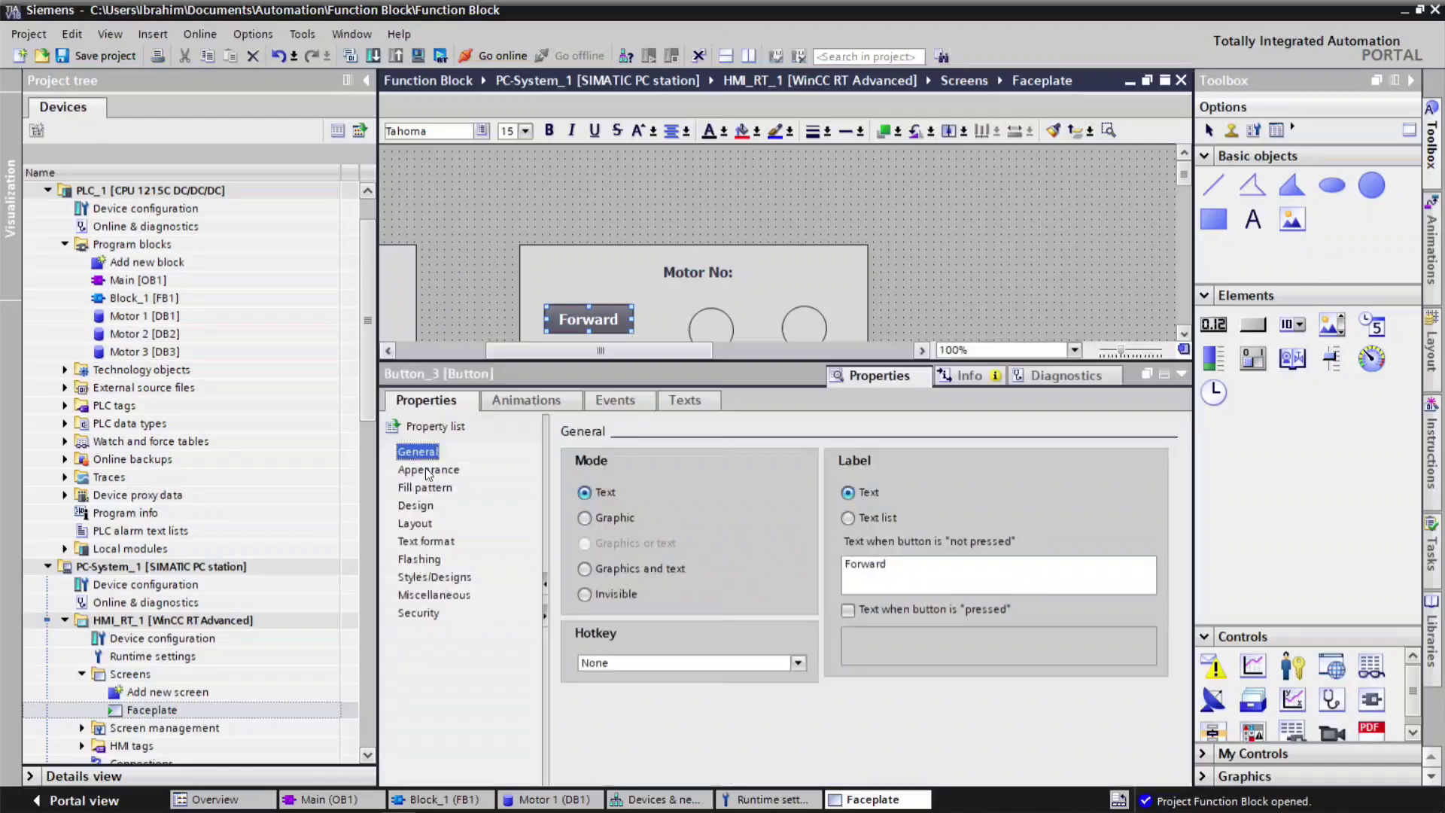
left_click(427, 470)
left_click(857, 490)
left_click(824, 555)
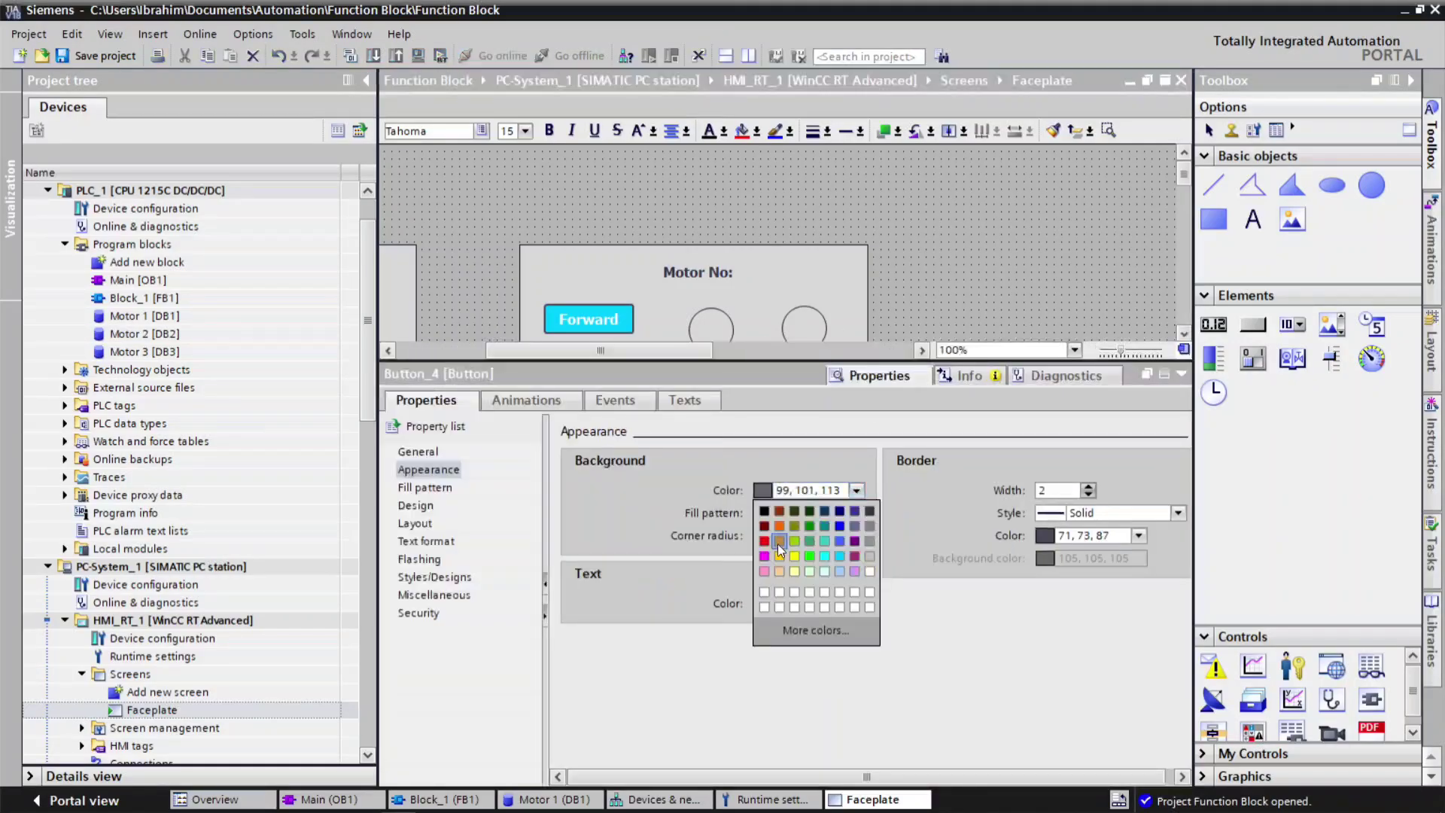
left_click(778, 543)
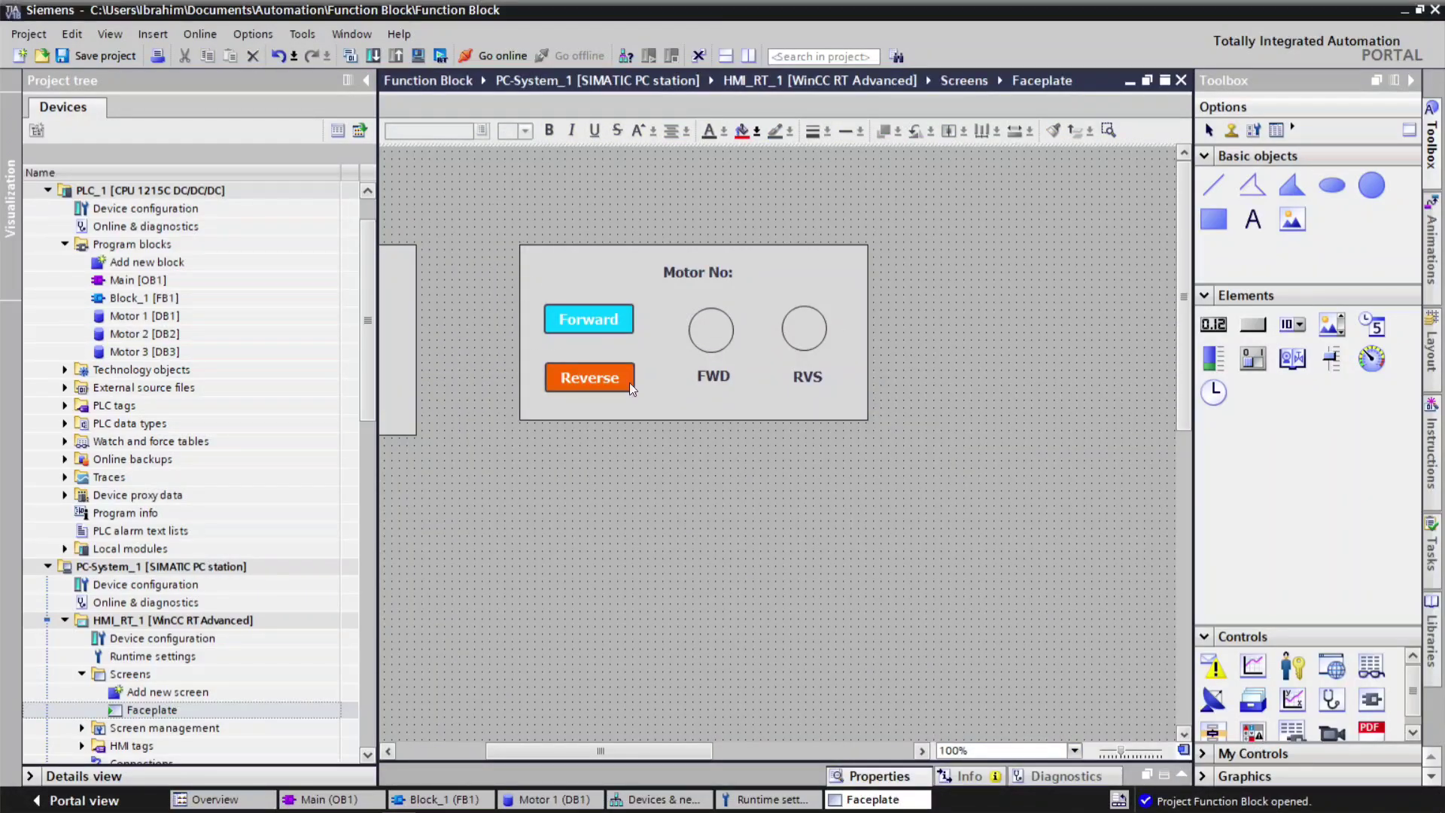
Step: Create a faceplate type from the Motor No: panel and all objects on it, accepting the default type name and version
left_click_drag(491, 203, 927, 461)
right_click(824, 416)
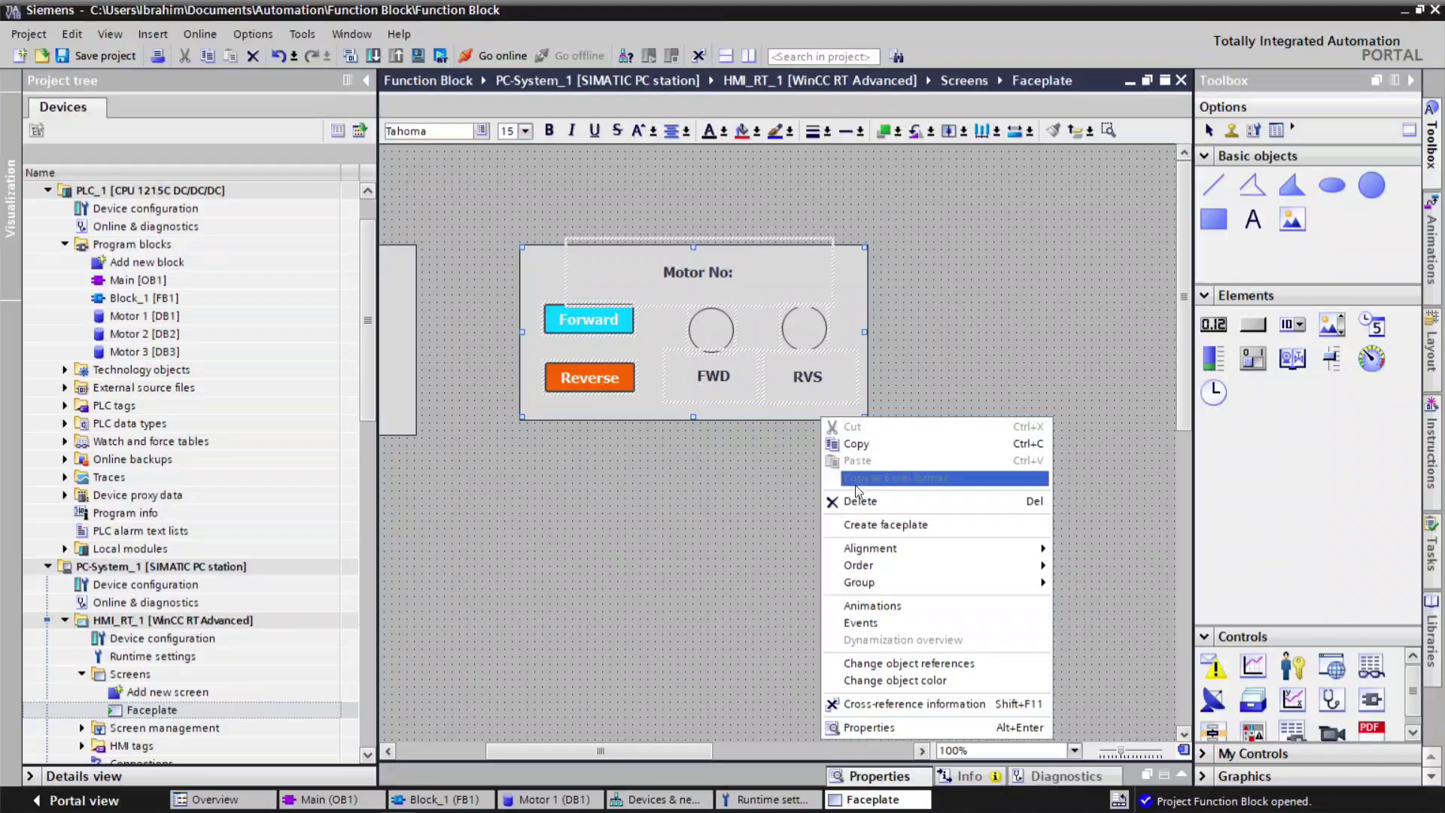
left_click(864, 525)
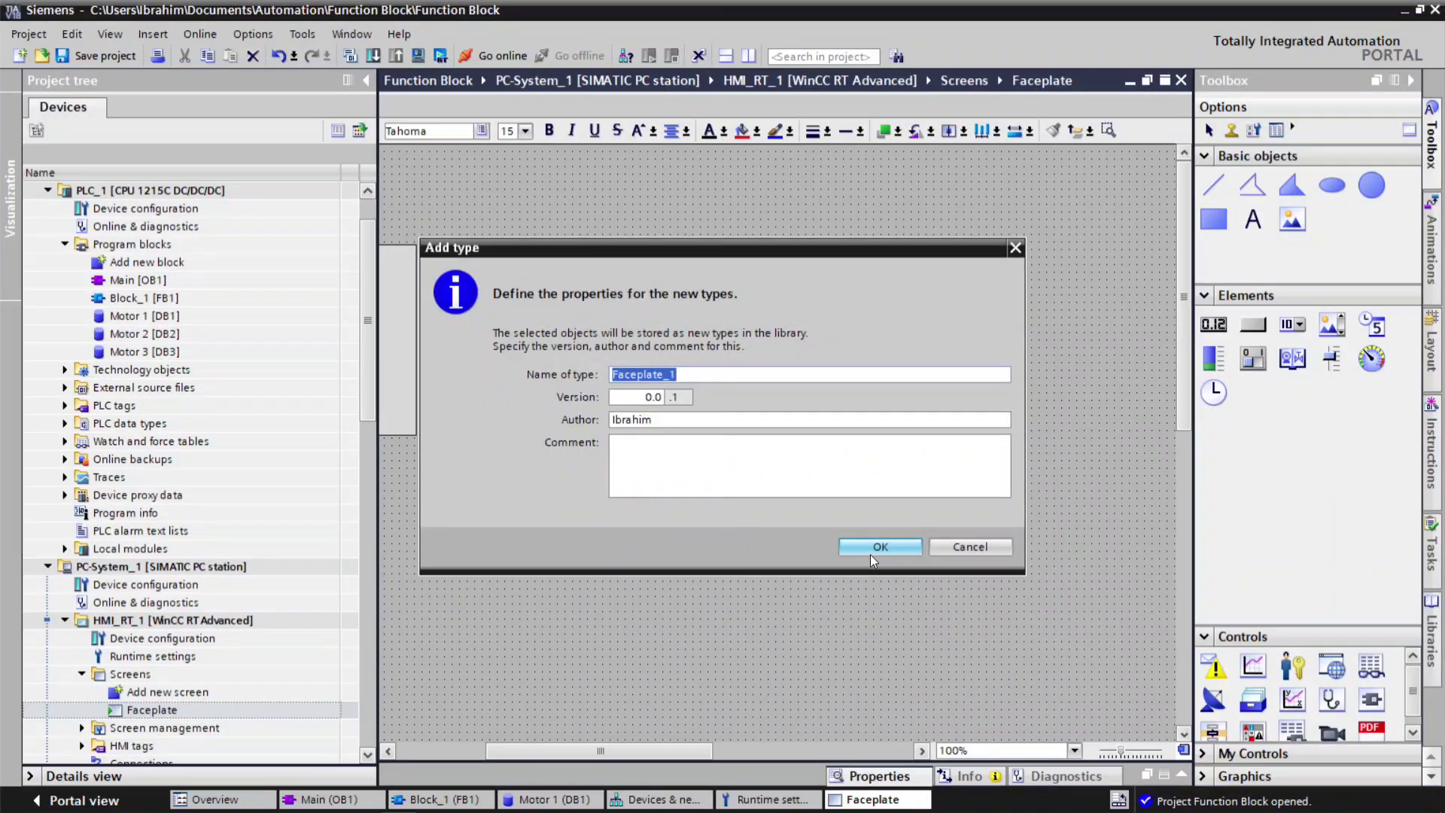
left_click(870, 554)
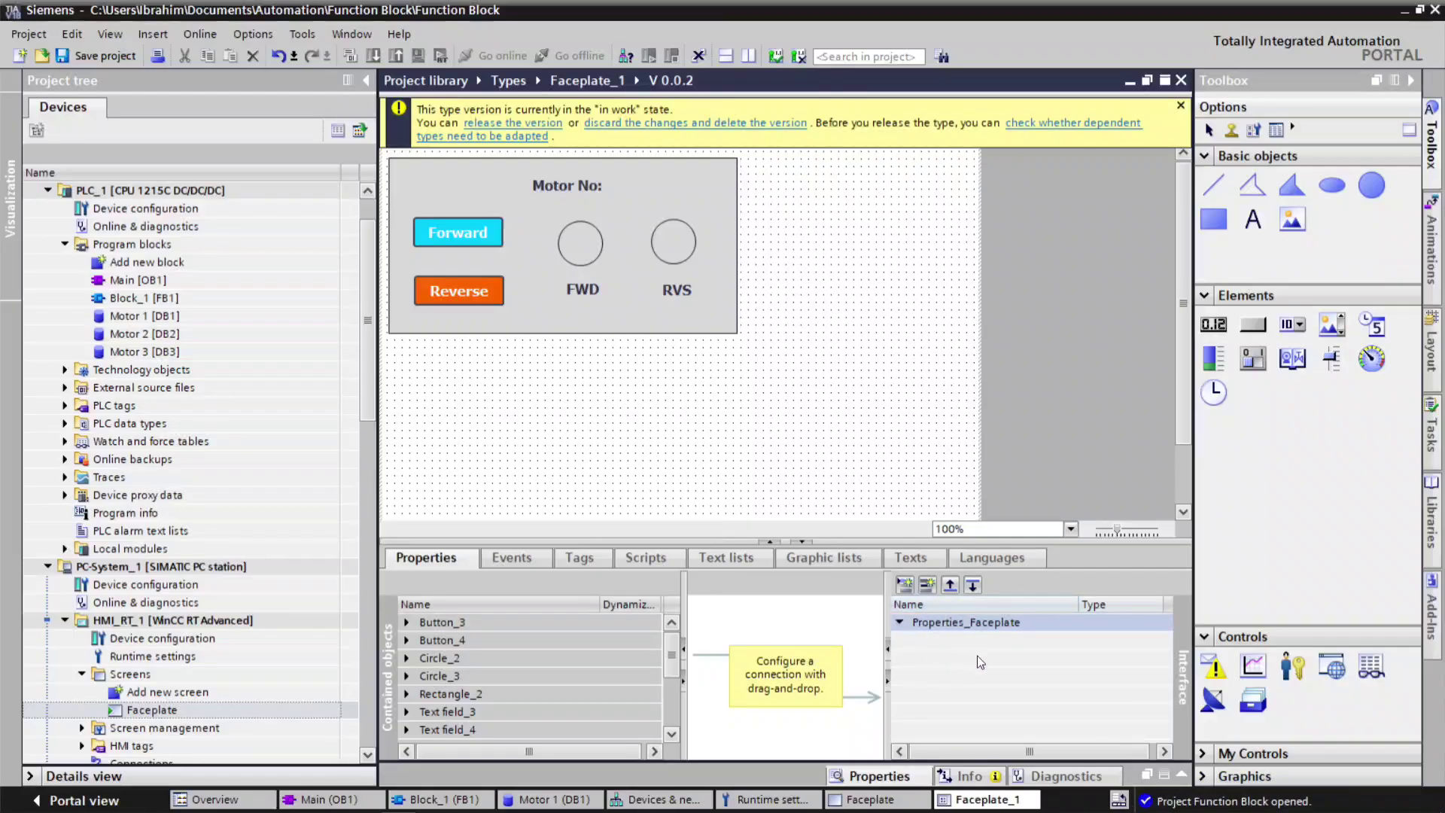
Step: Identify which contained object corresponds to each title, button, indicator circle and label of the faceplate
left_click(568, 186)
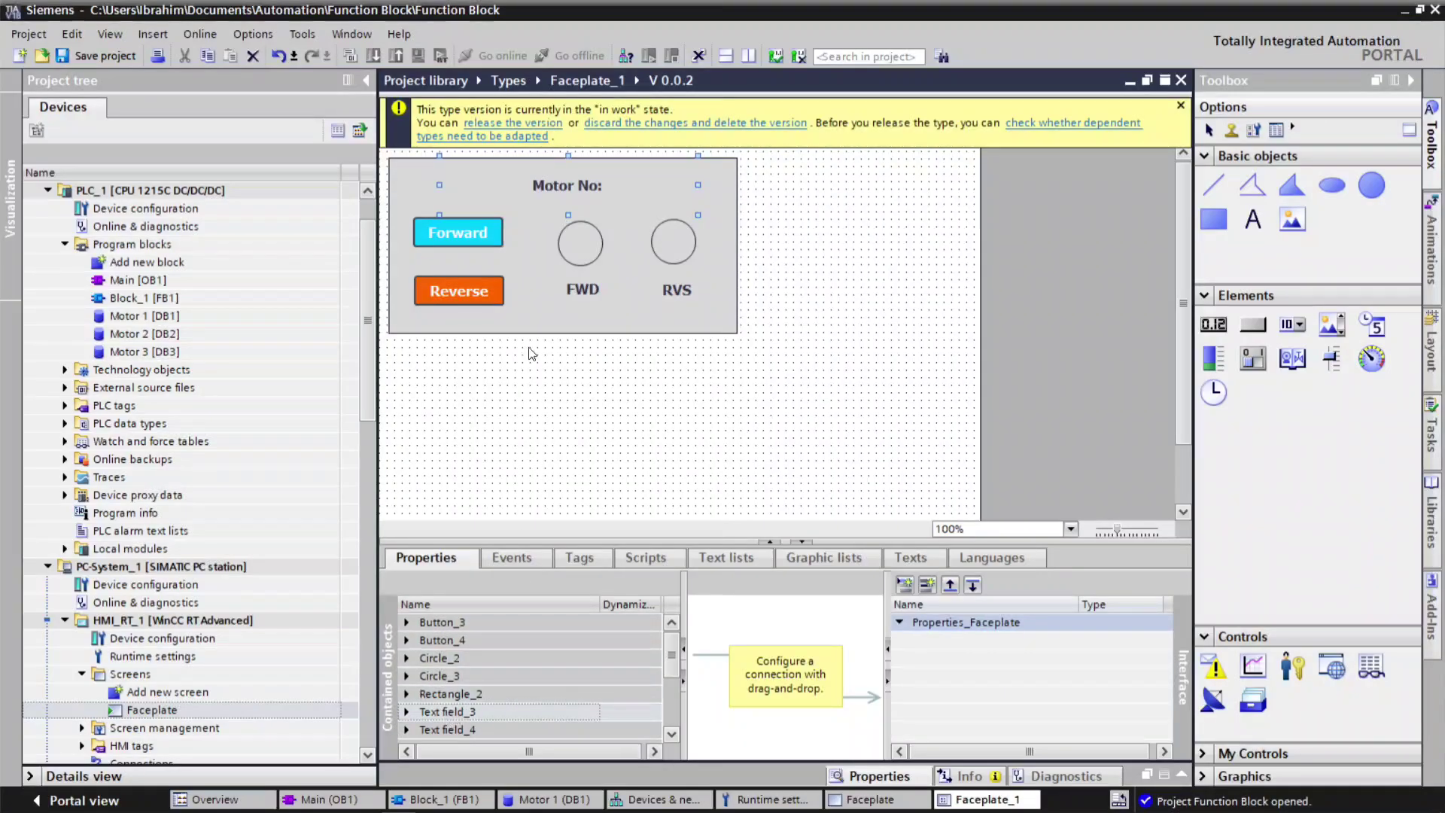
left_click(484, 248)
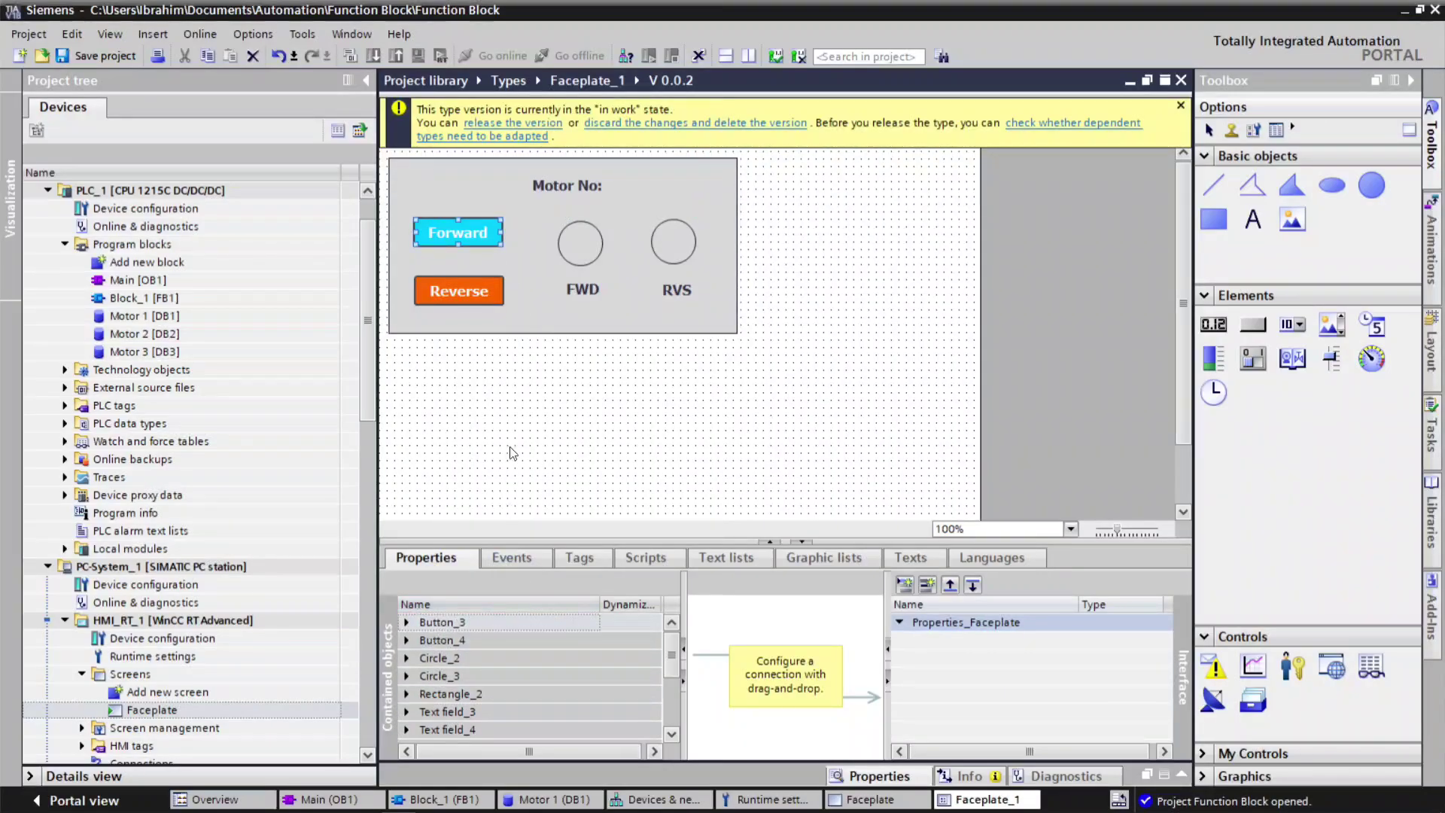
left_click(481, 291)
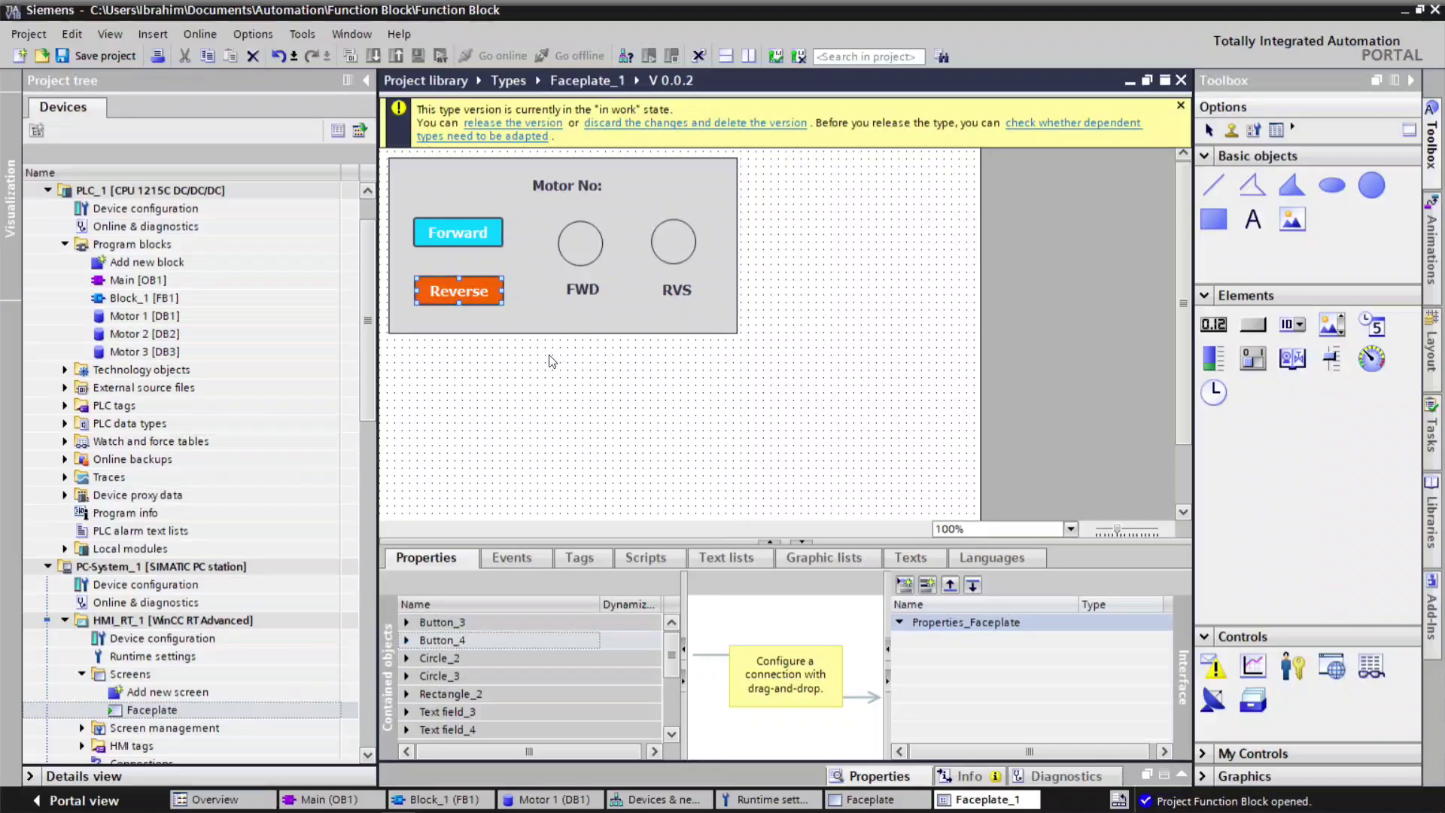
left_click(581, 245)
left_click(673, 239)
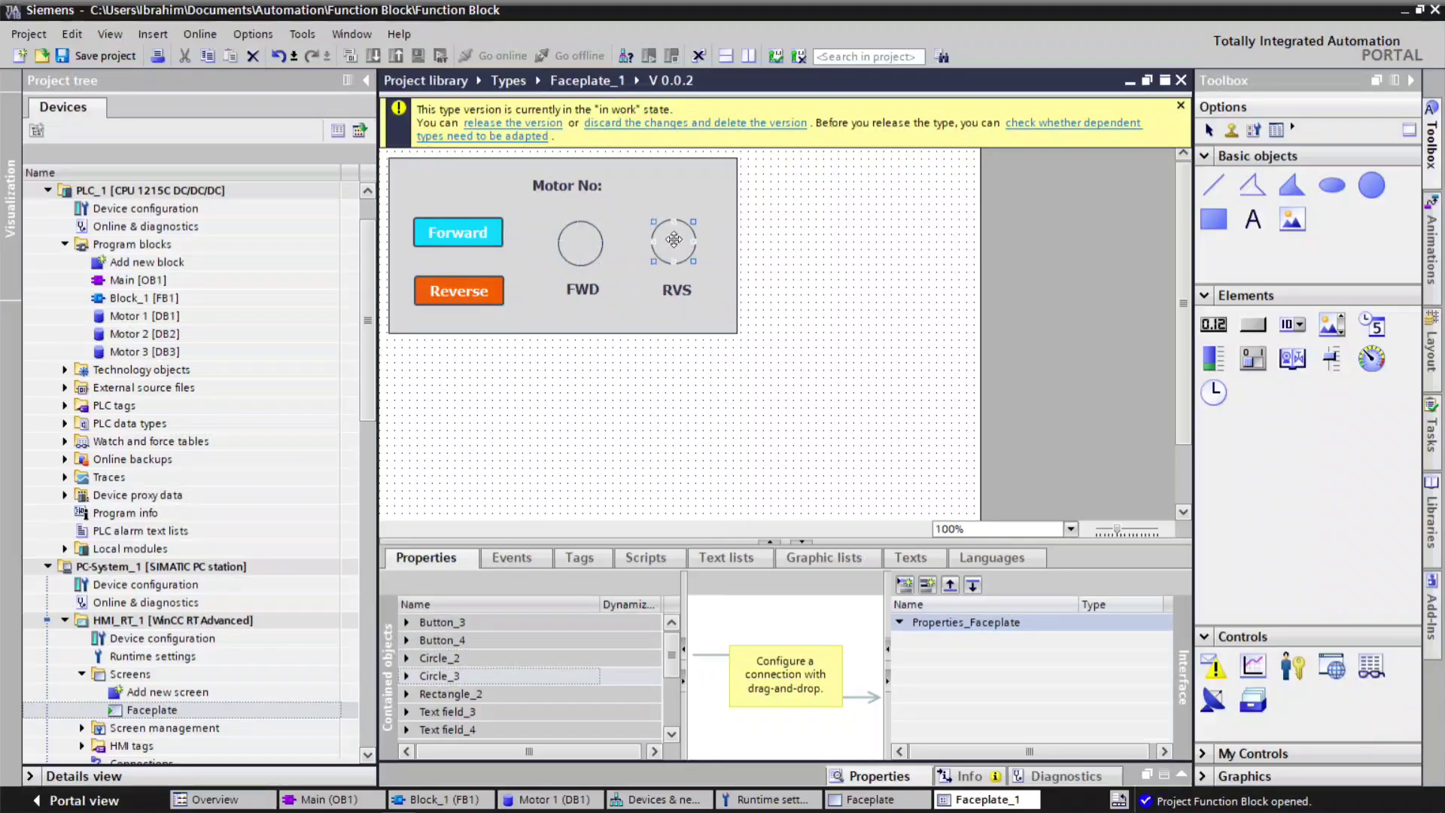
left_click(582, 286)
left_click(672, 288)
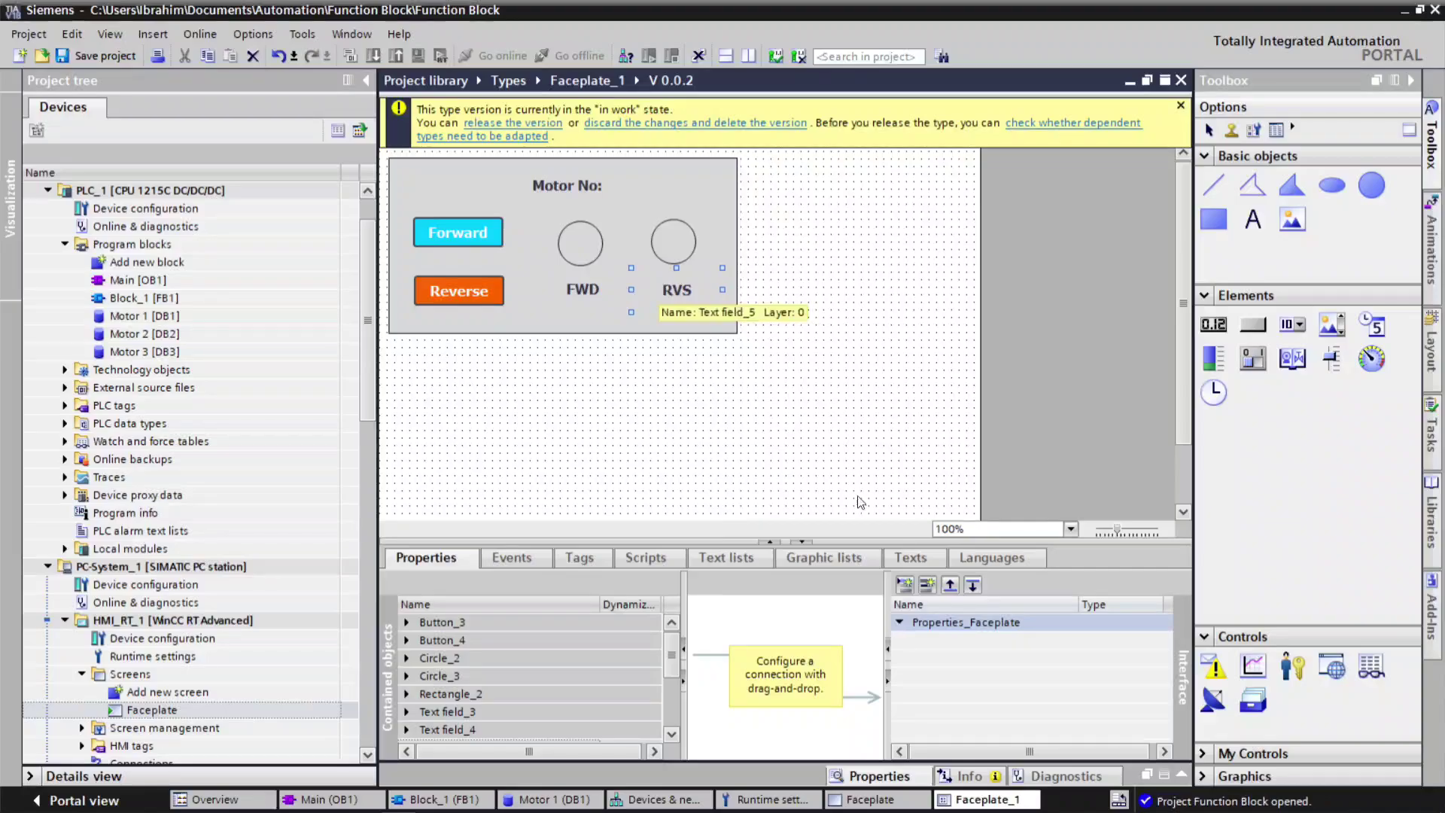
Step: Add a new category with a property to the faceplate interface and try to rename the property
left_click(906, 584)
right_click(947, 656)
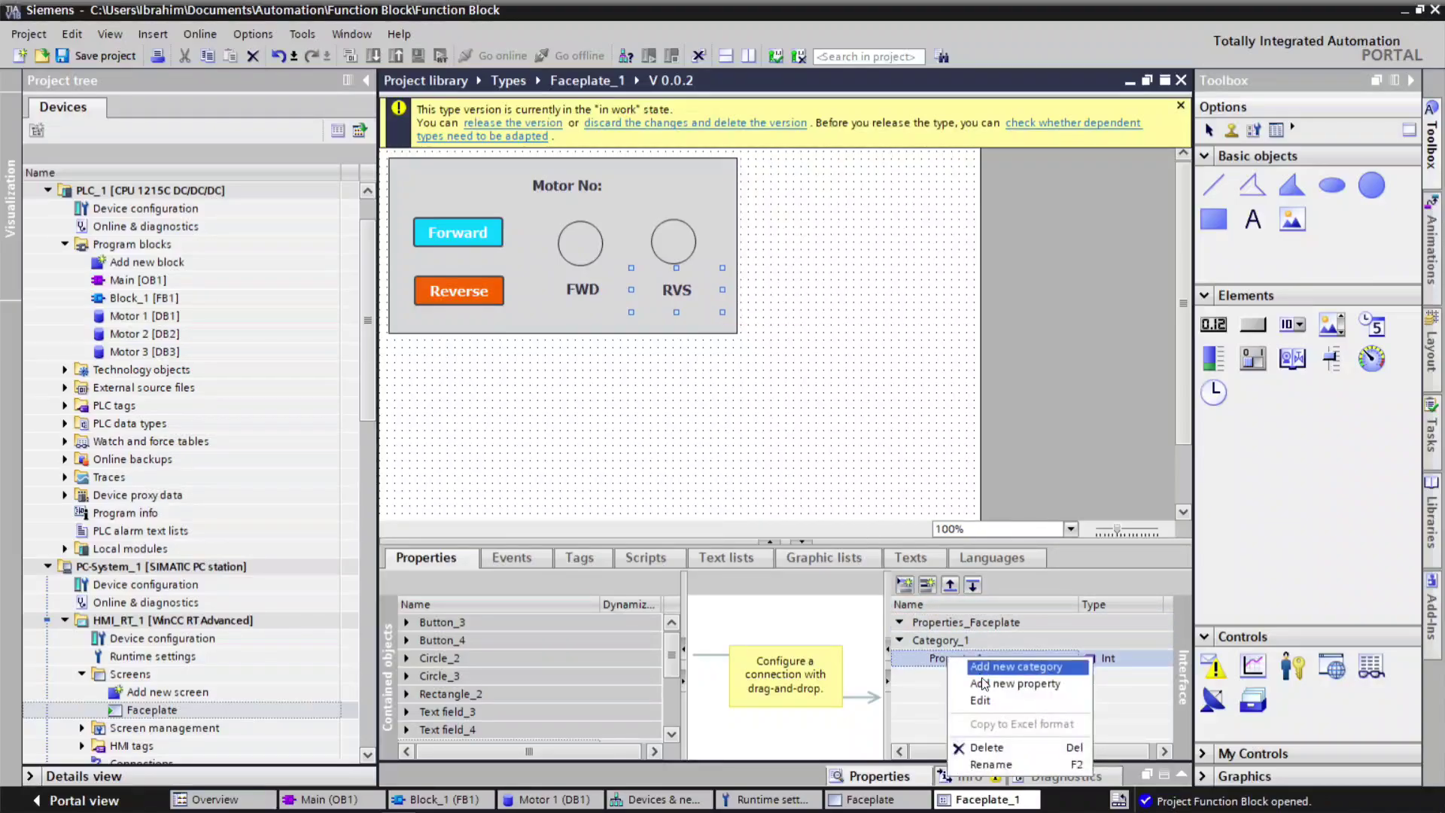
left_click(981, 694)
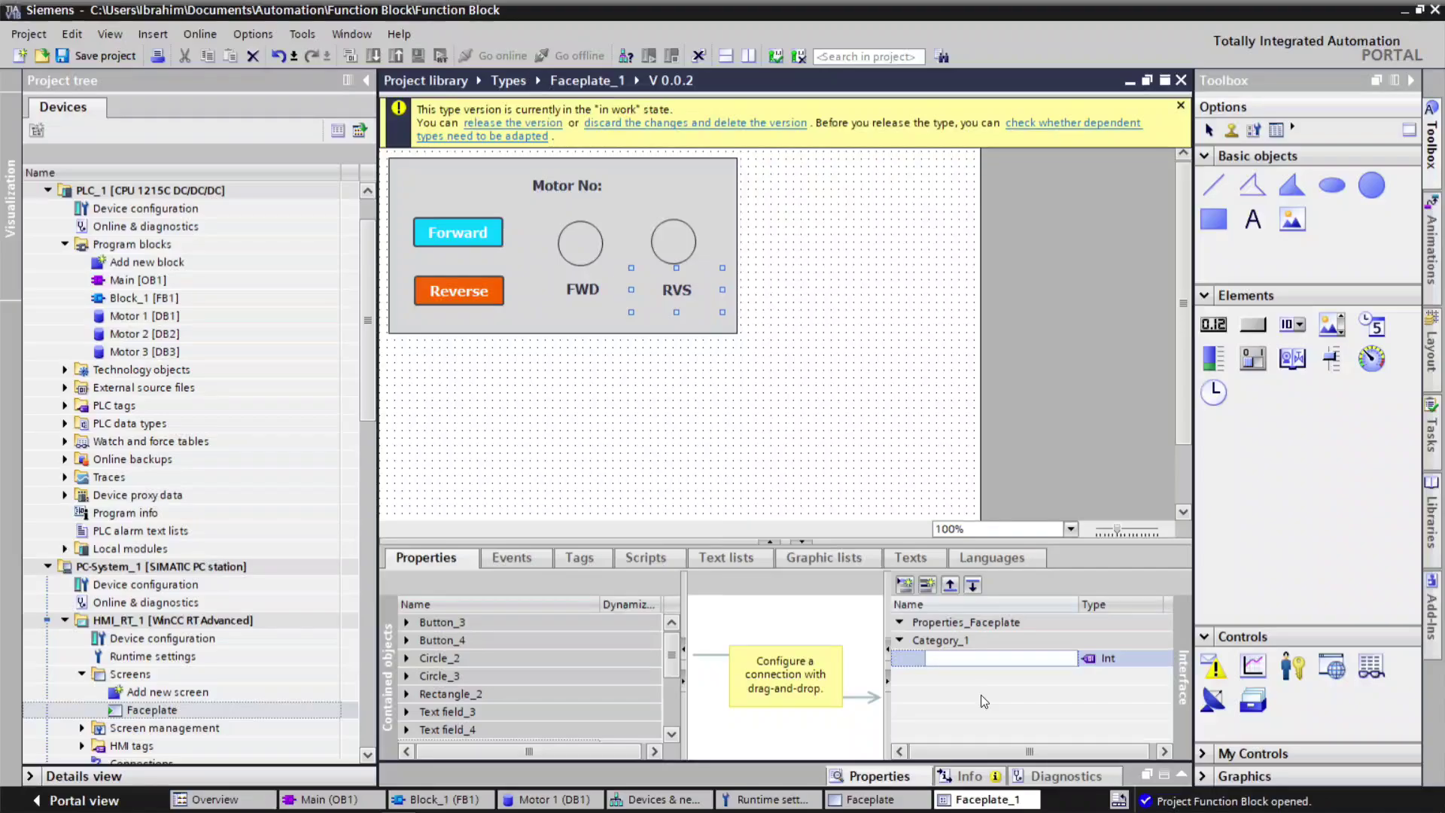
type("FWD B")
key("BackSpace")
left_click(1163, 661)
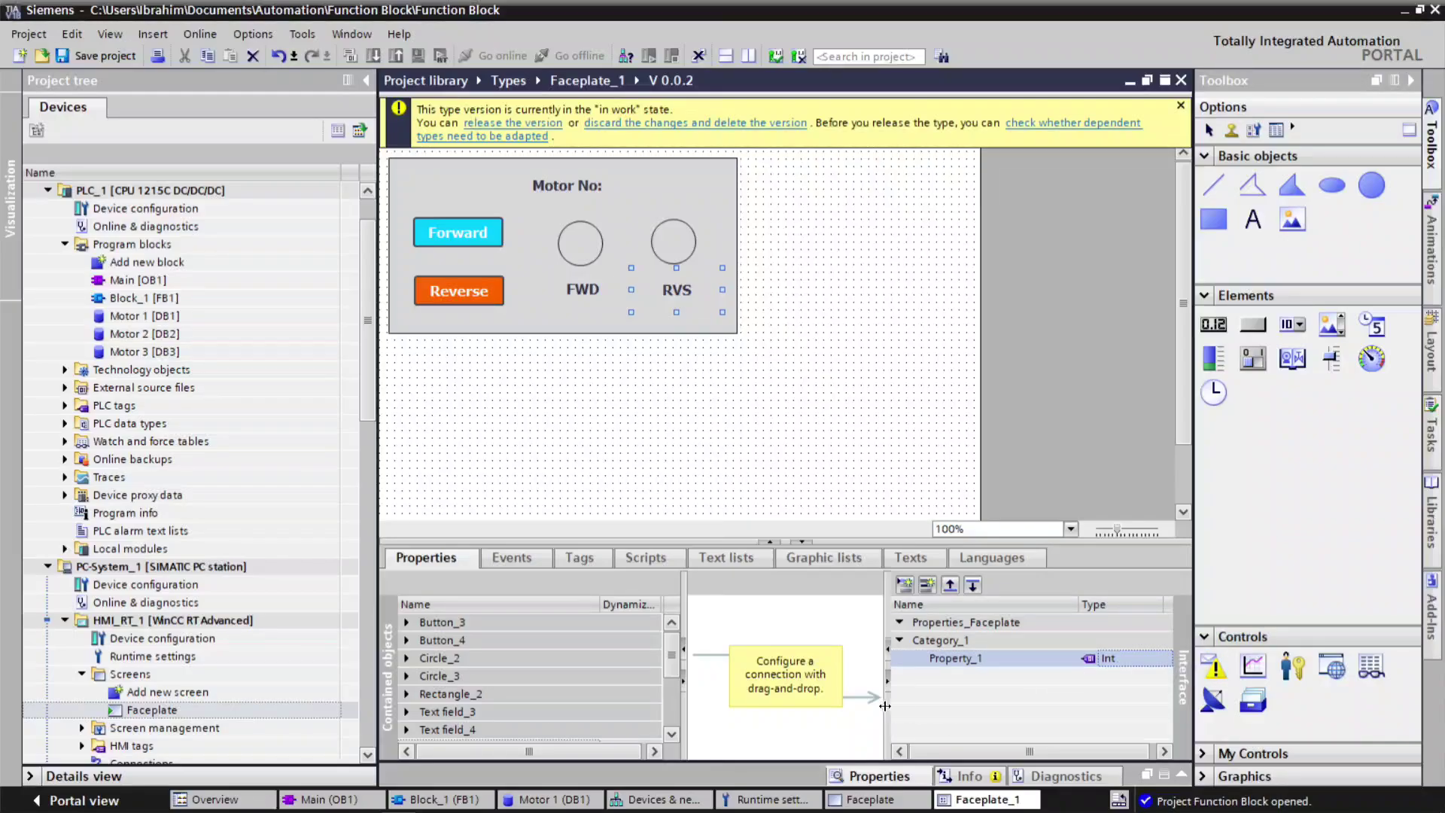
Step: Widen the interface list and set the new property's data type to Bool
left_click_drag(885, 705, 820, 706)
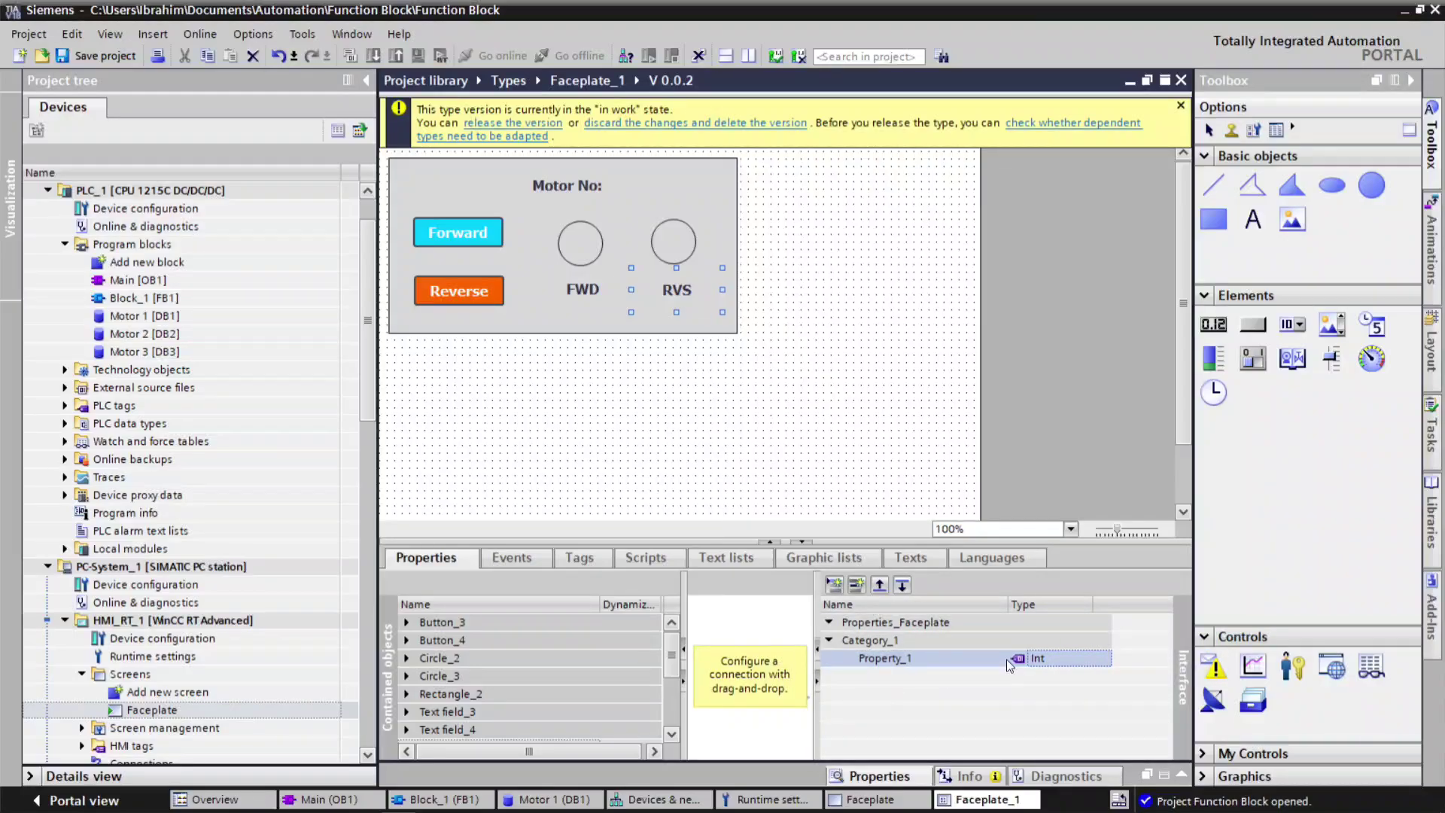
left_click(1103, 659)
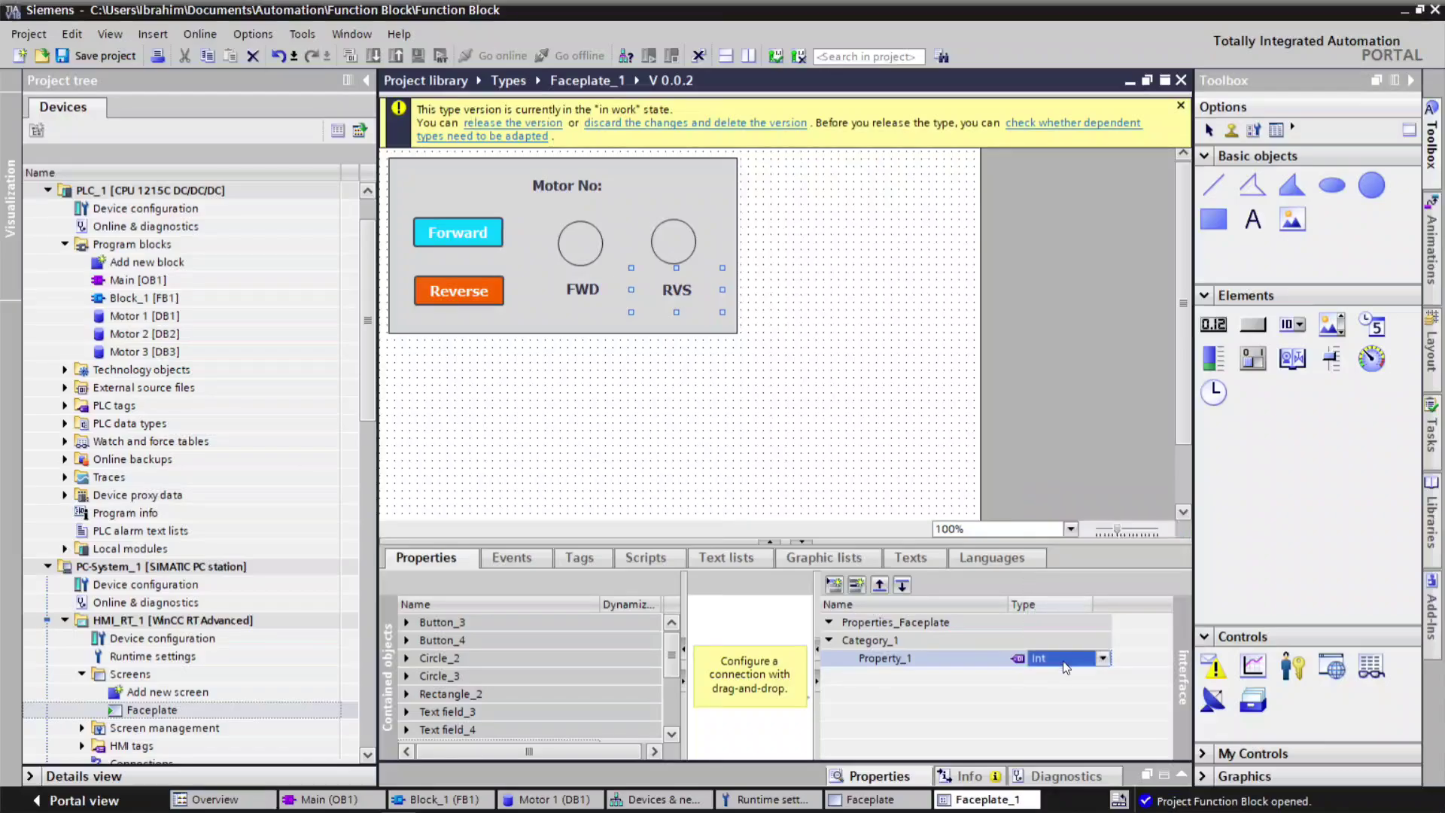
left_click(1103, 658)
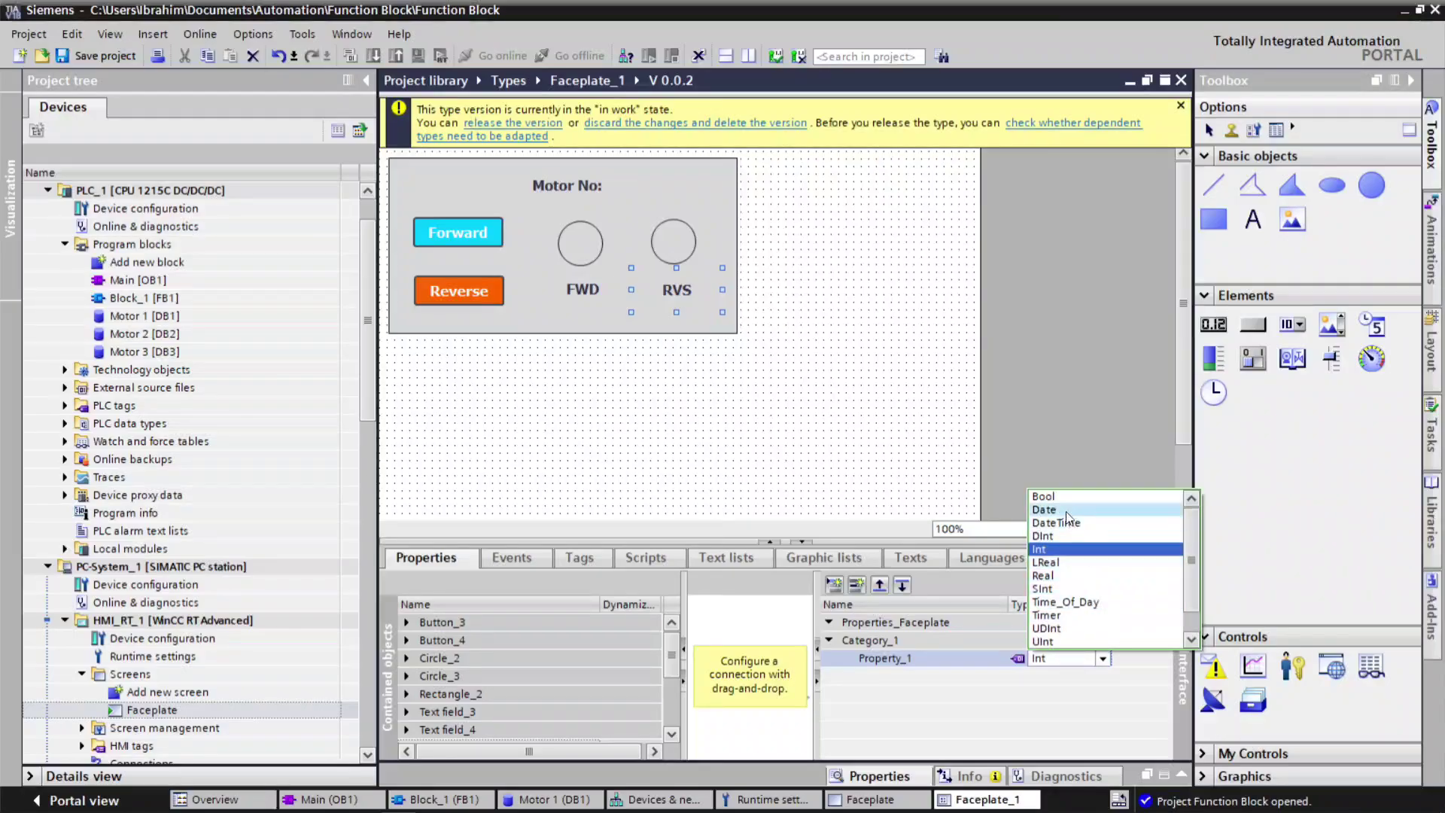
left_click(1053, 497)
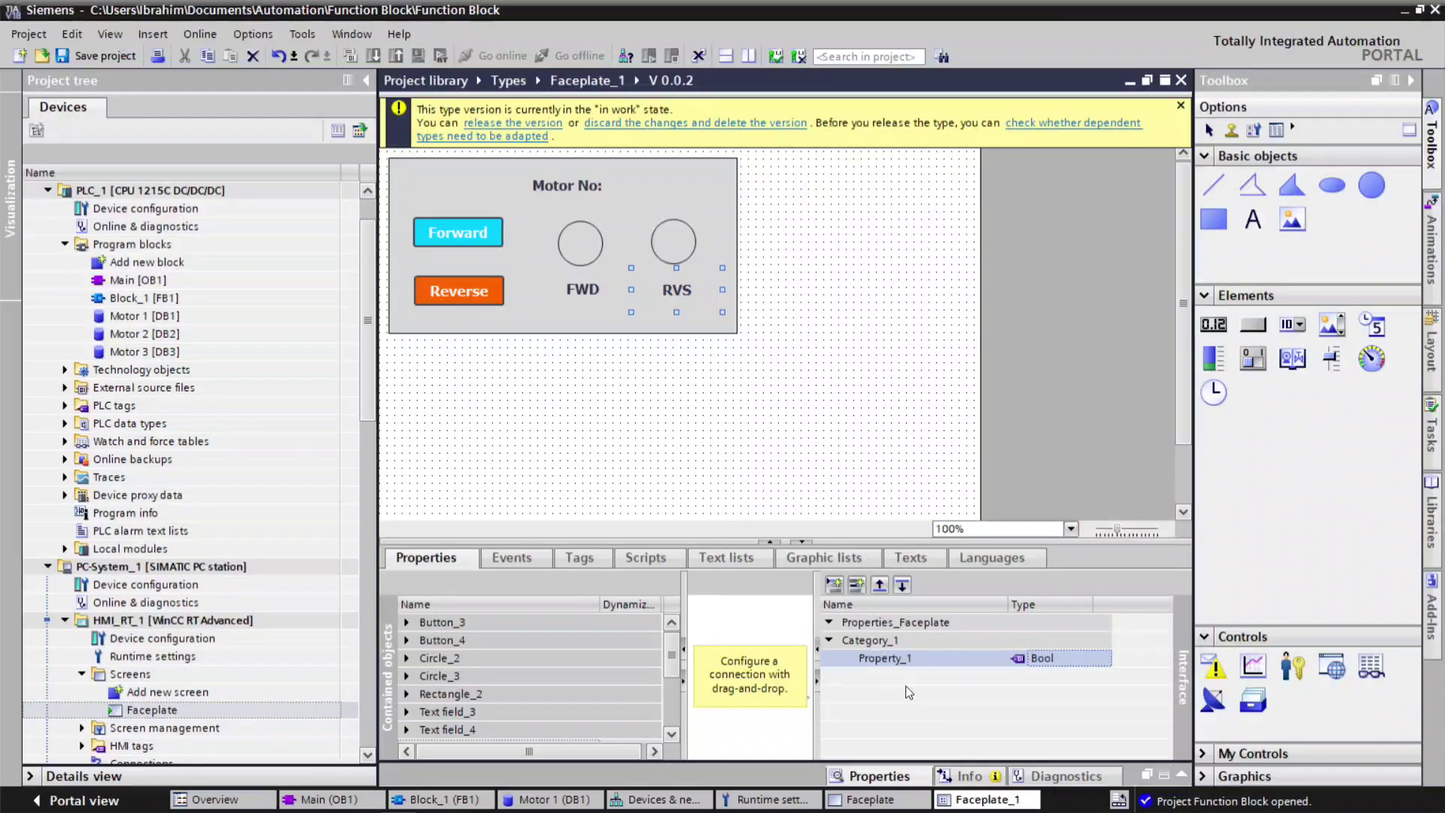
right_click(922, 656)
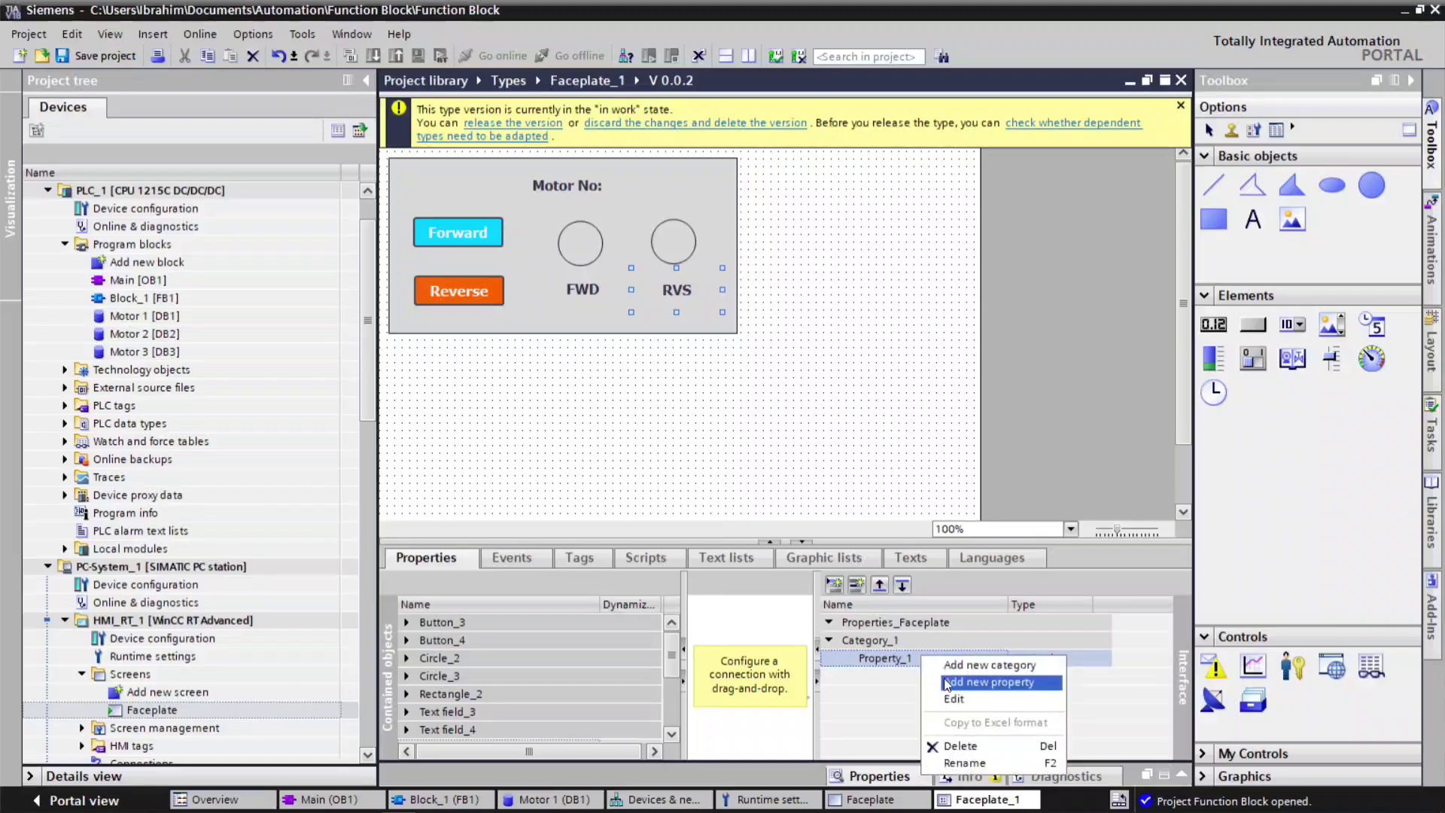
left_click(960, 698)
type("FWD P")
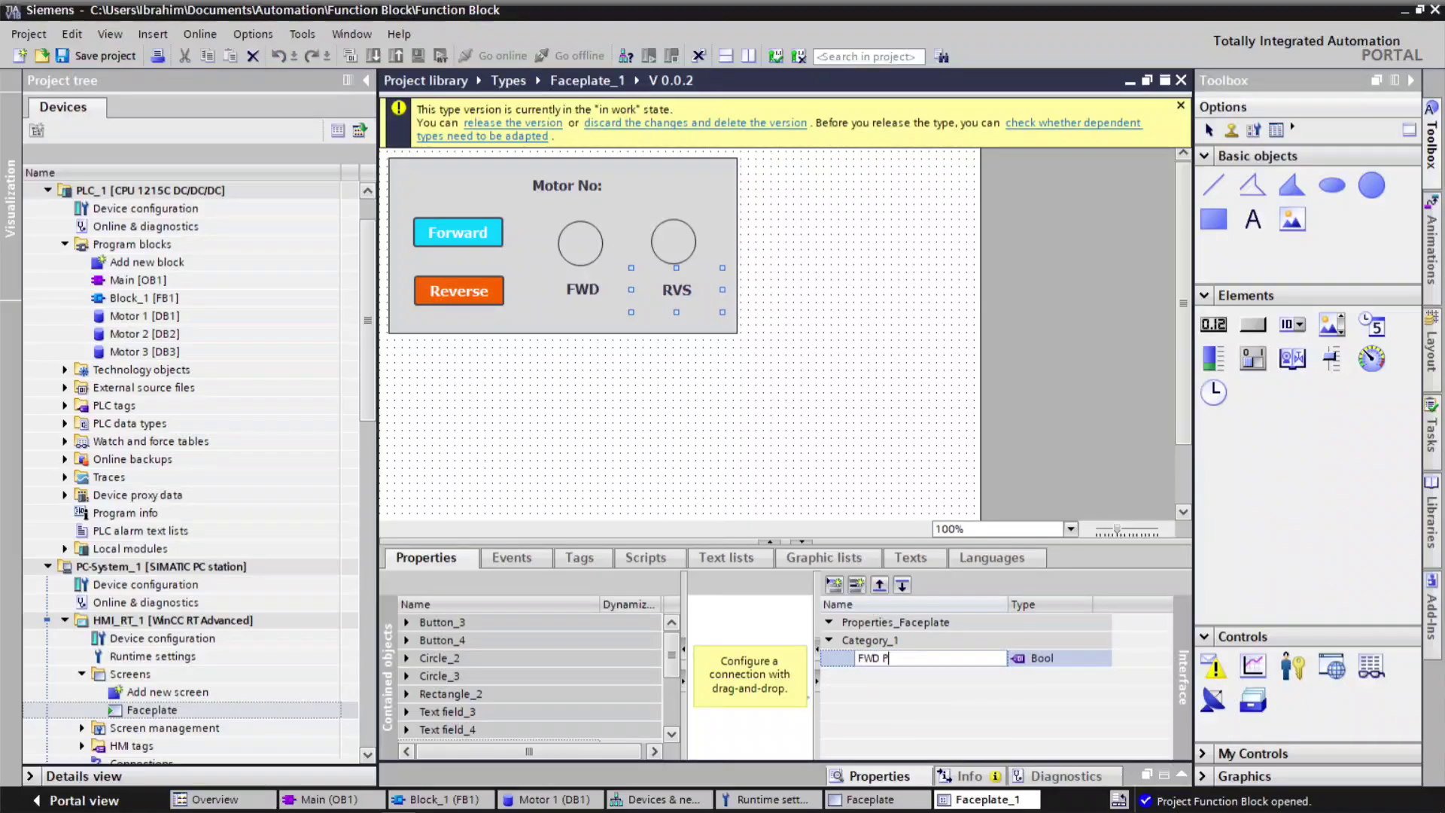
type("B")
key("Escape")
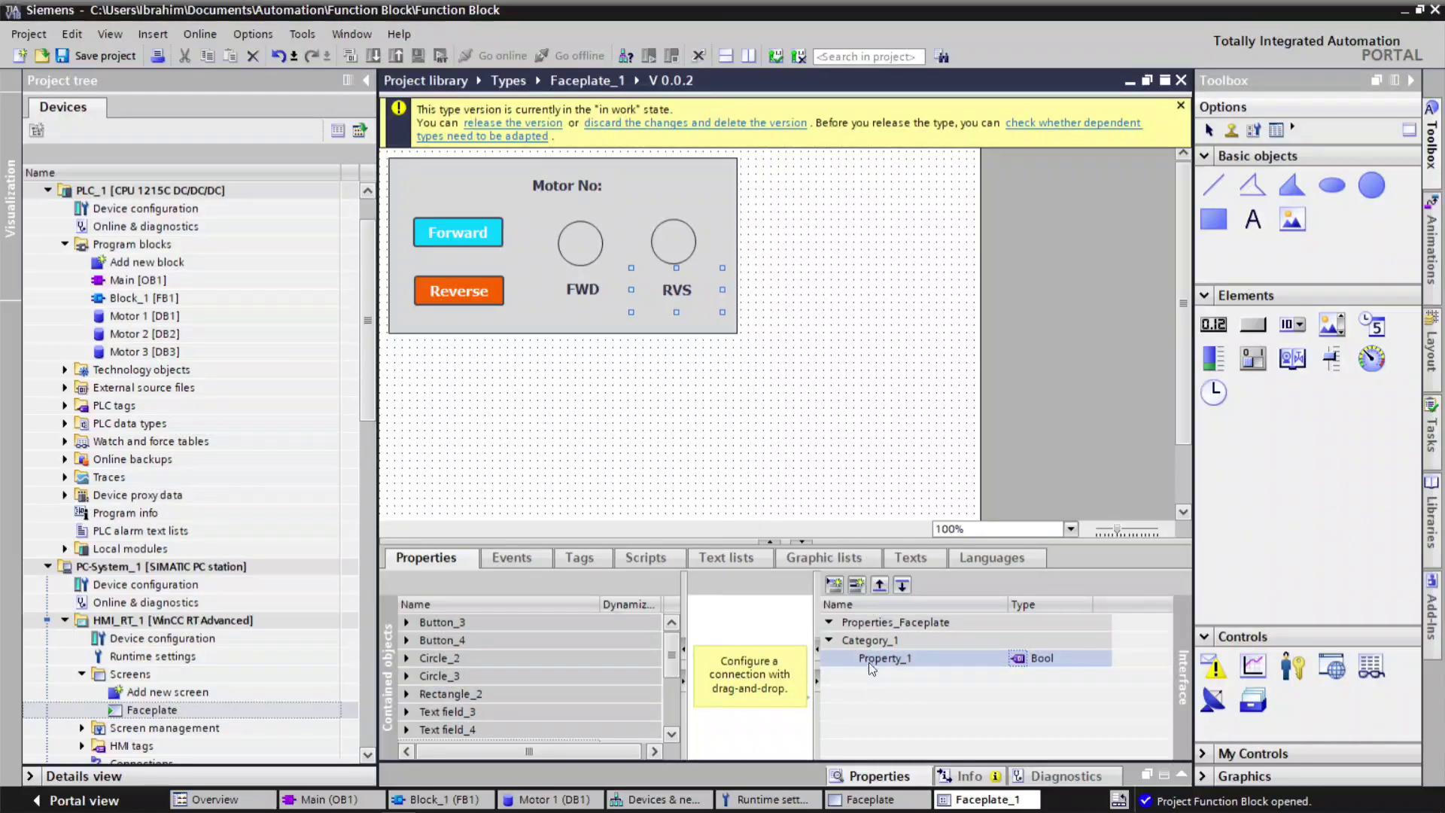
Step: Add a second interface property and name the two properties FWD_PB and RVS_PB
left_click(833, 586)
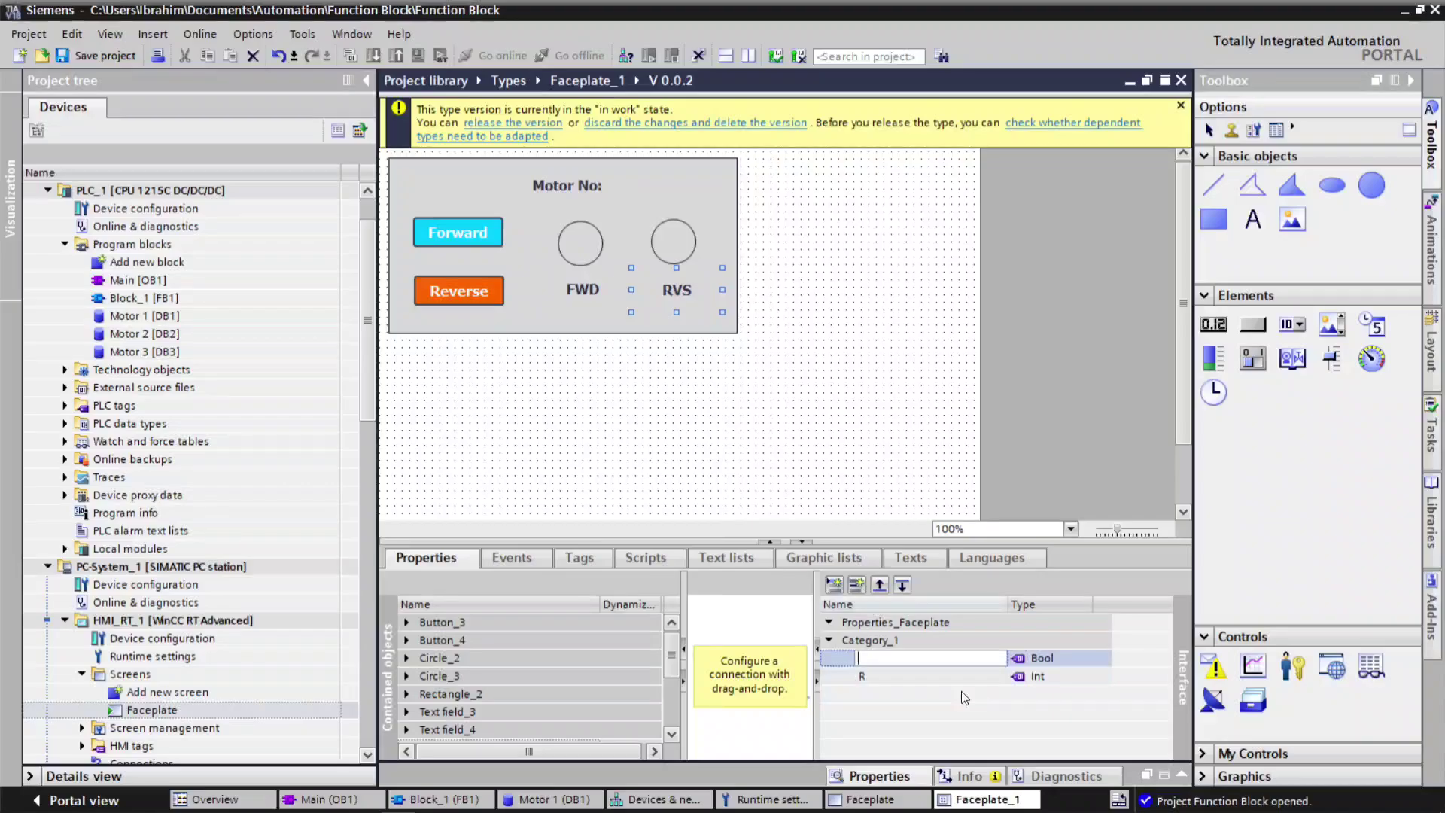
type("FWD_PB")
left_click(915, 679)
right_click(913, 679)
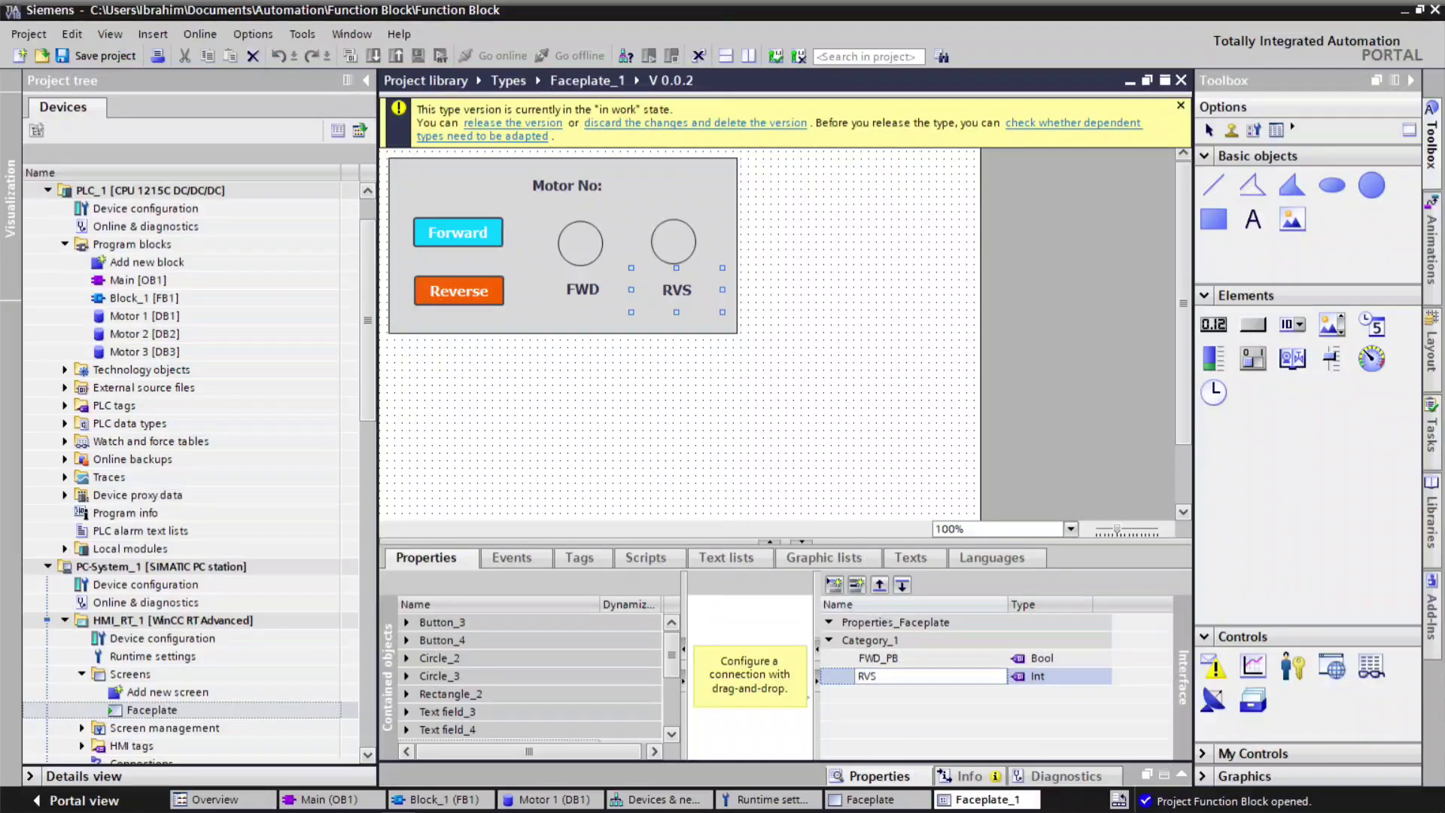
key("Return")
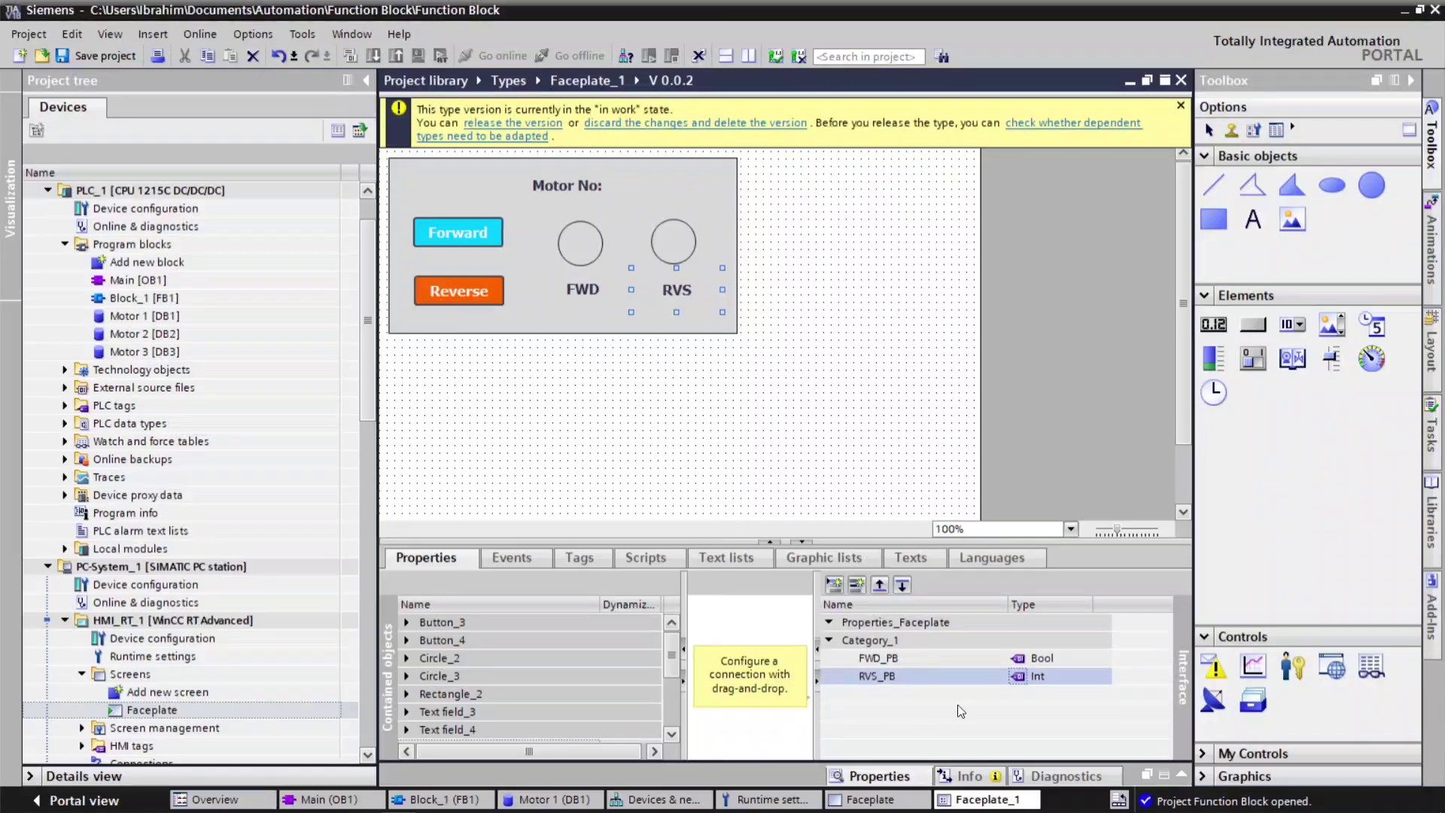
Step: Set the data type of the RVS_PB property to Bool
left_click(1097, 682)
left_click(1105, 677)
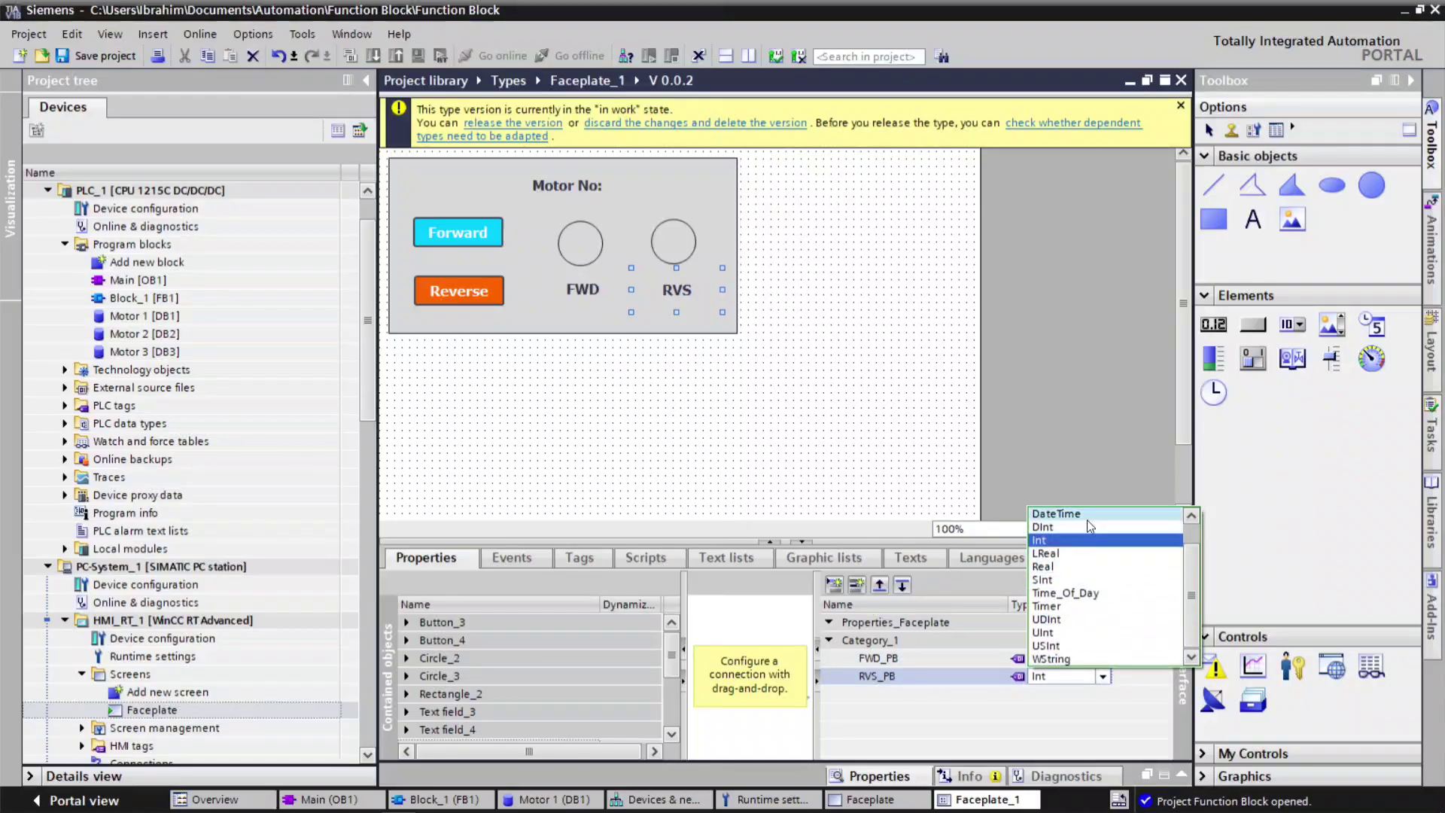
scroll(1076, 547, "up", 1)
left_click(1055, 513)
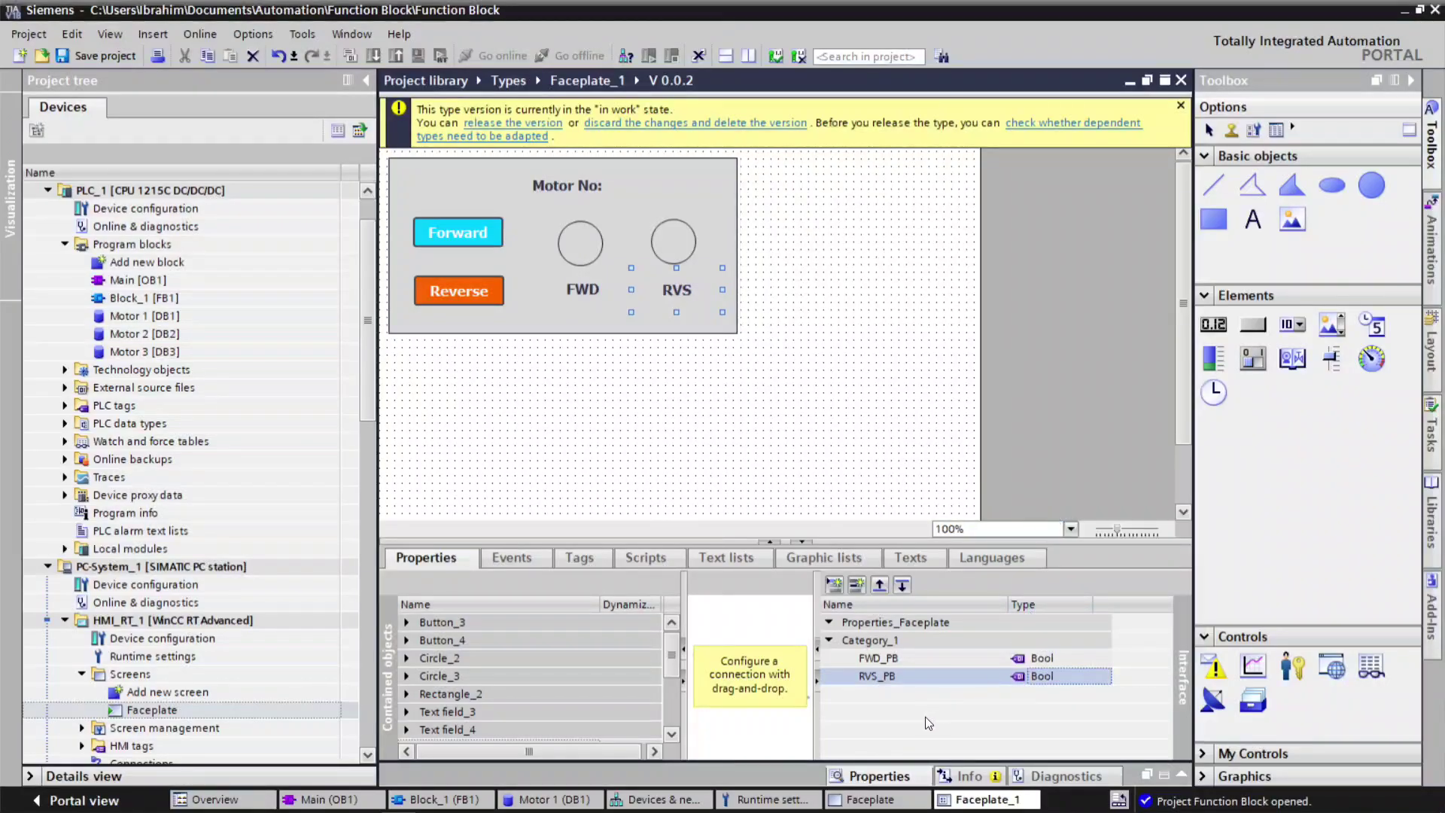
Step: Add a third interface property named FWD_IND with data type Bool
double_click(864, 691)
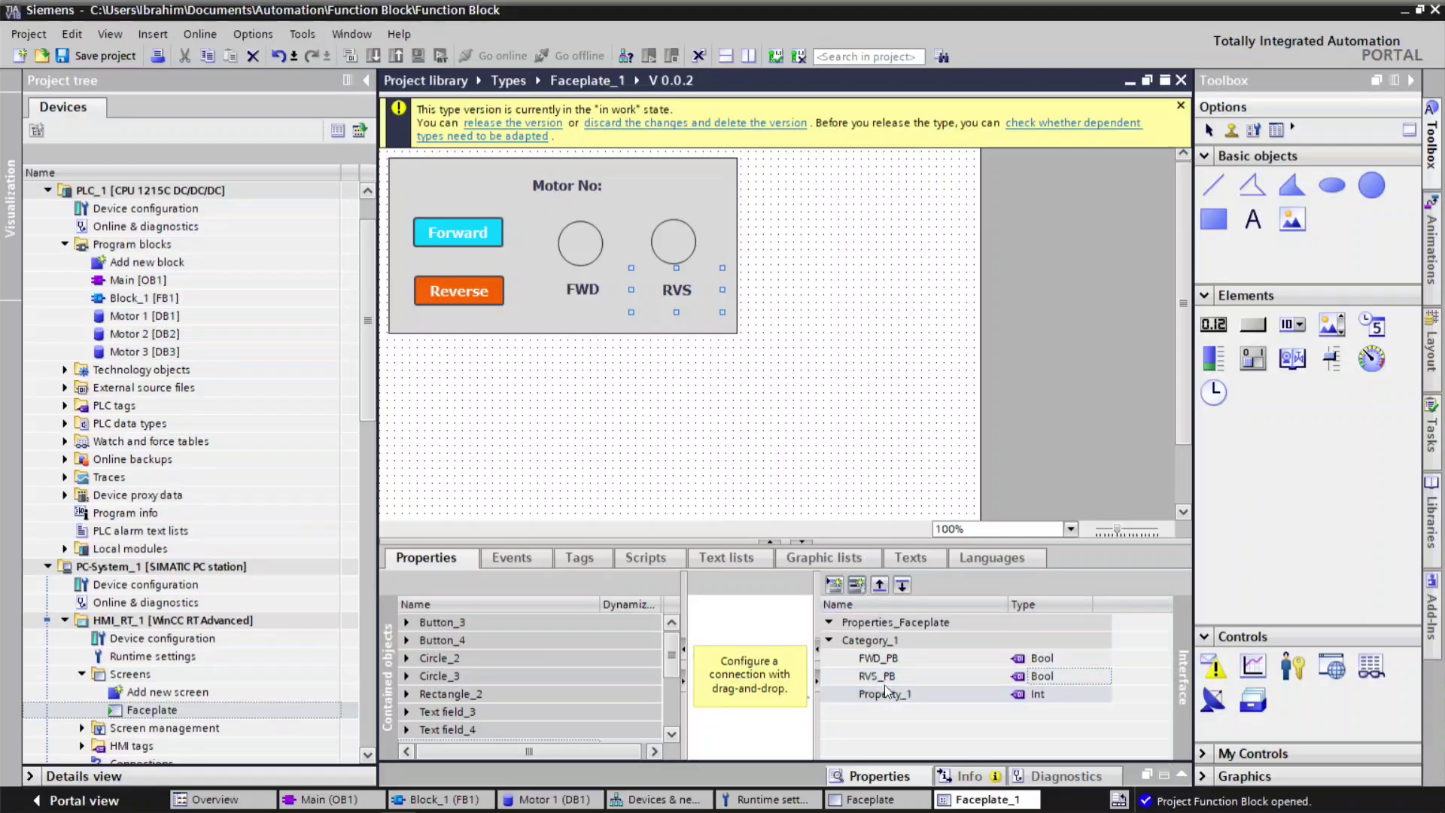
right_click(883, 693)
left_click(941, 733)
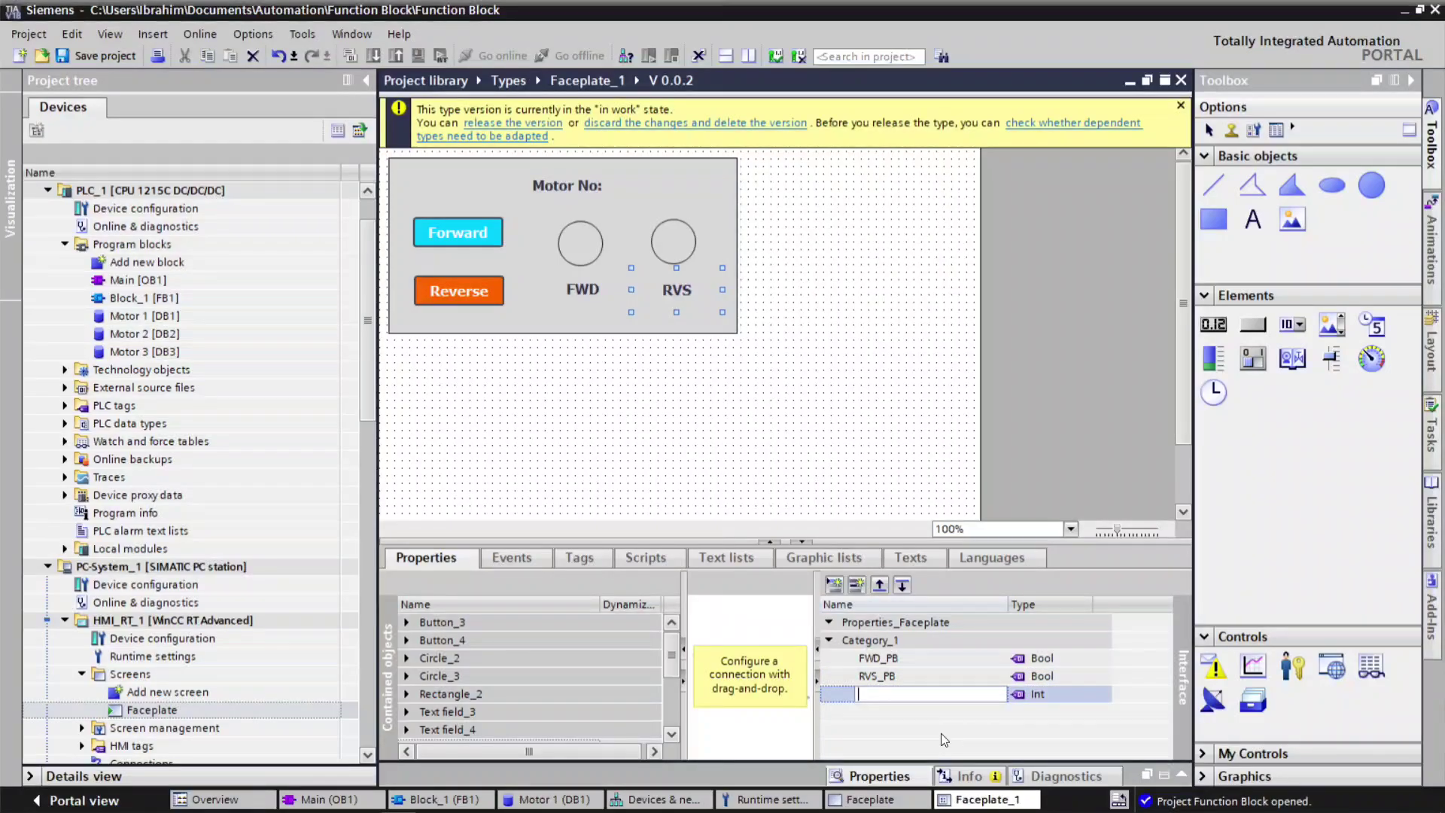
type("FWD_IND")
left_click(1097, 694)
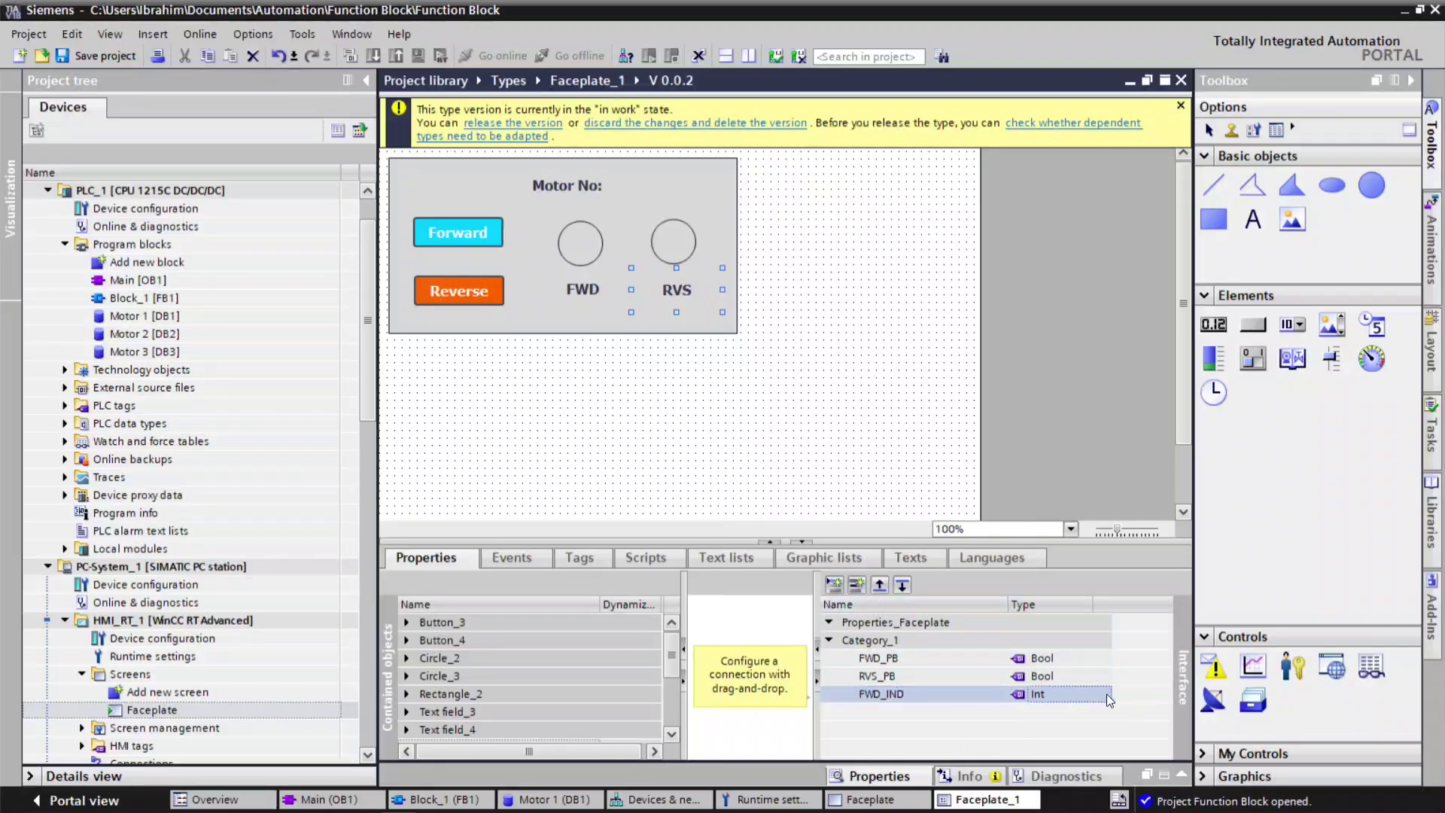
left_click(1103, 694)
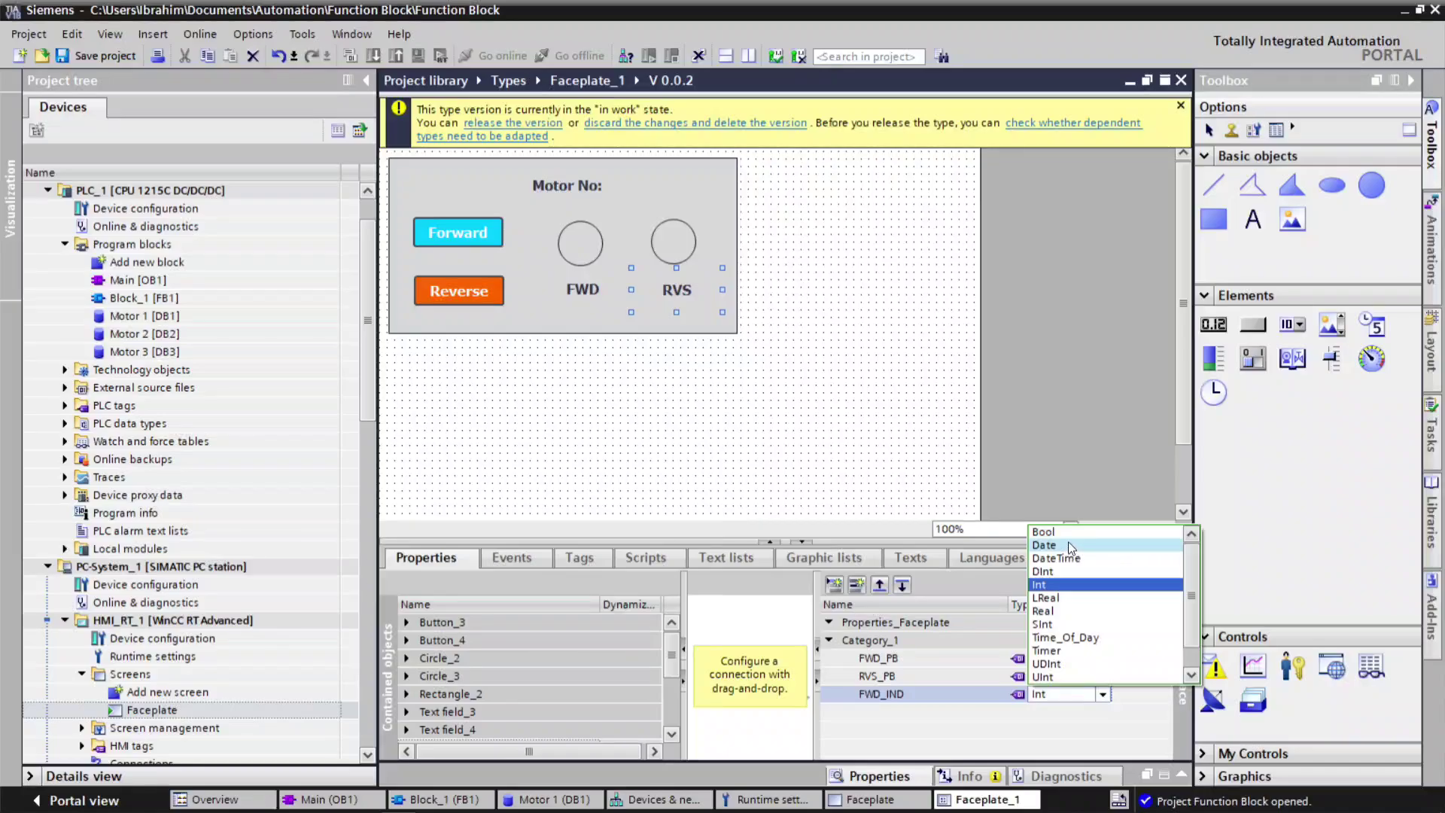
left_click(1067, 533)
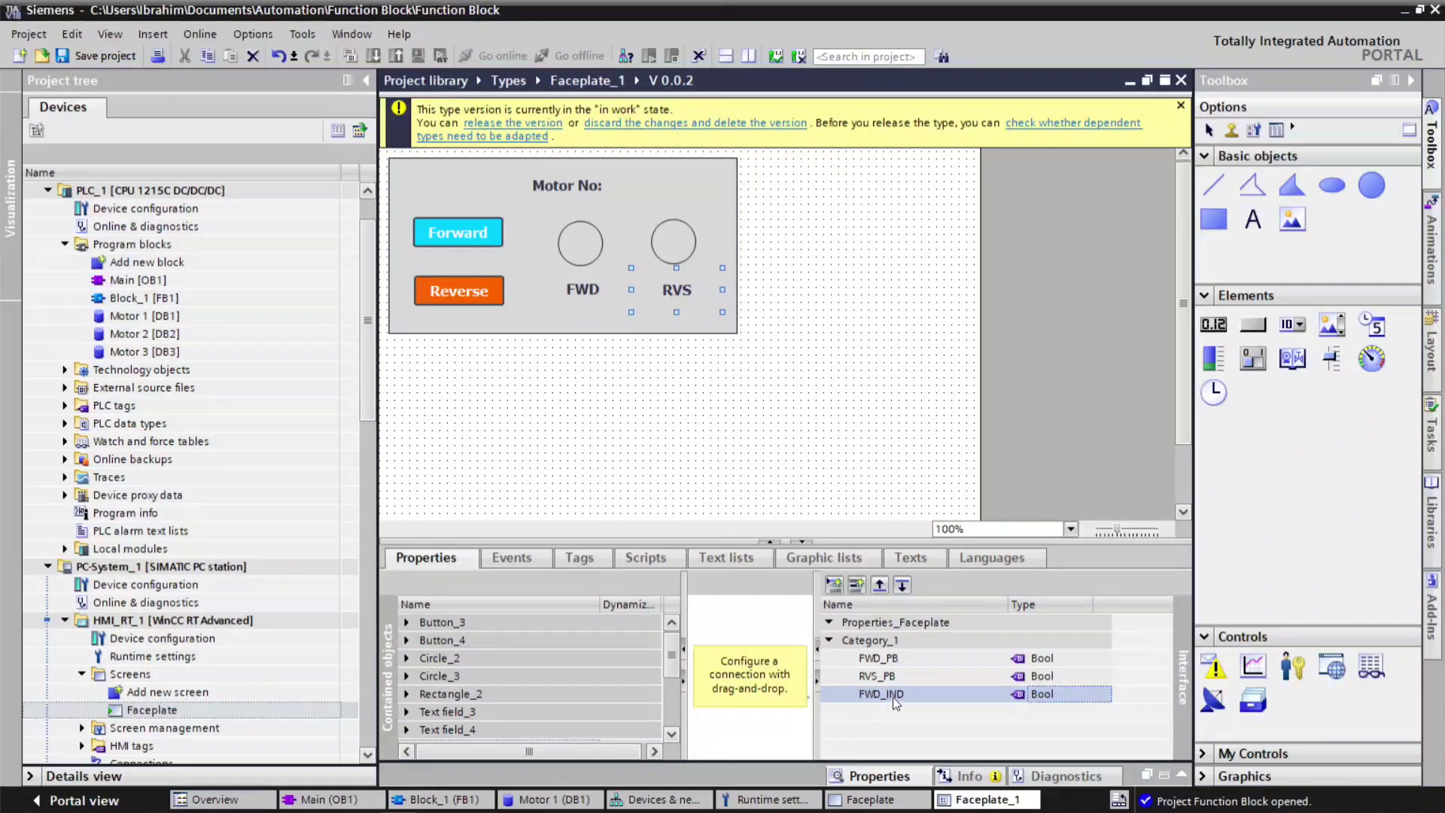
Step: Add a fourth interface property named RVS_IND with data type Bool
left_click(856, 585)
left_click(907, 712)
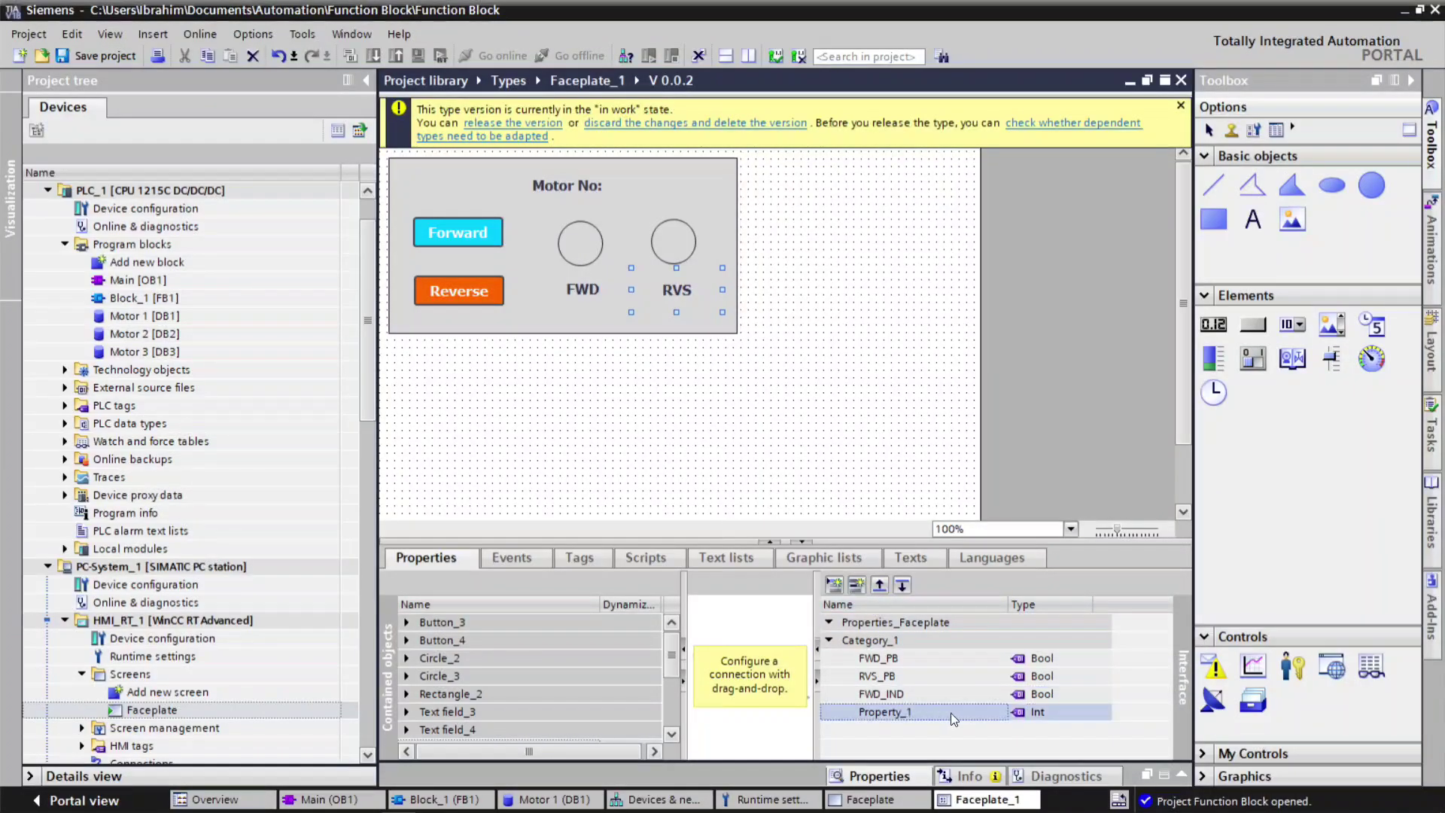
left_click(950, 711)
key("BackSpace")
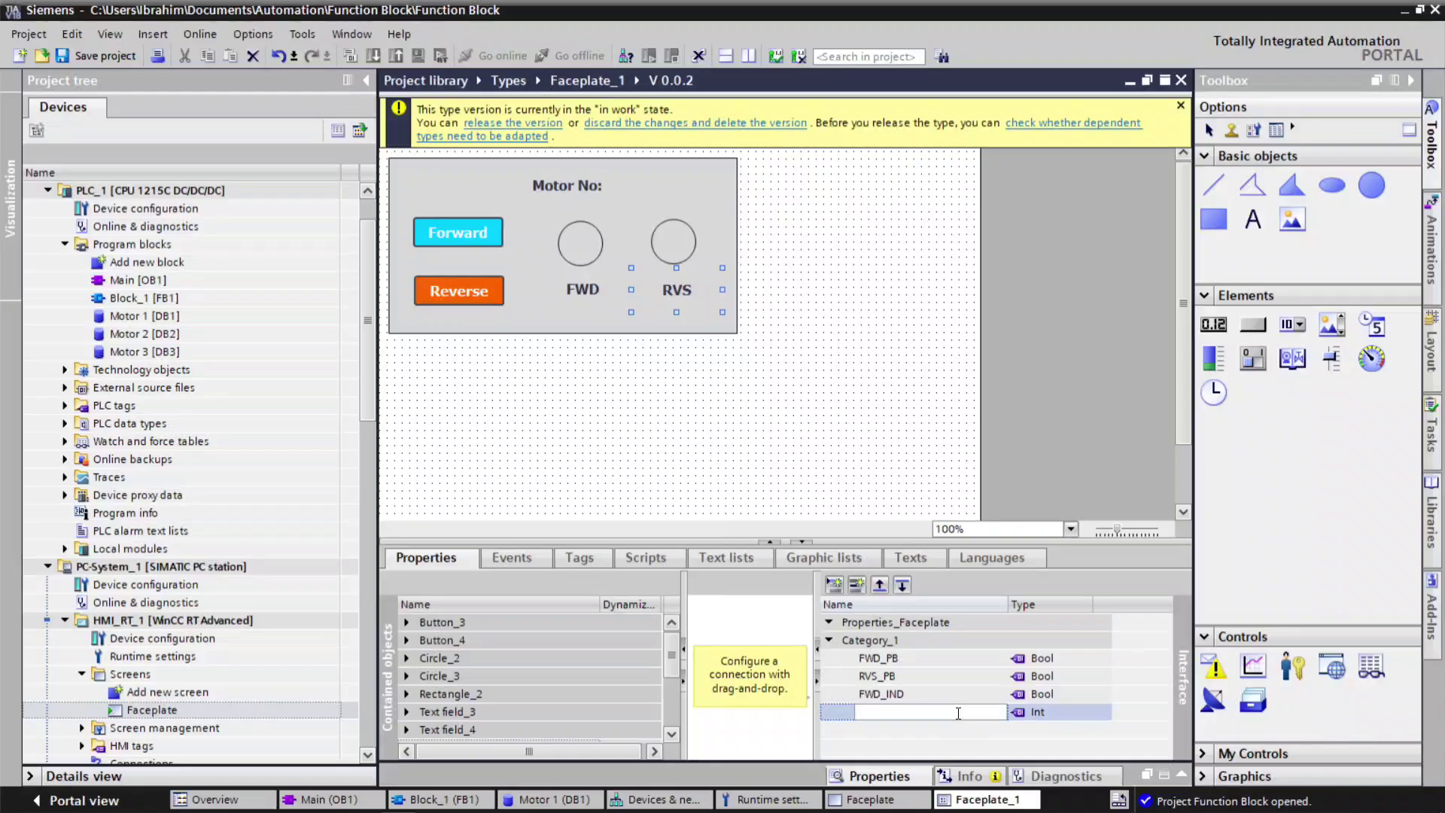
type("RVS_IND")
left_click(1109, 715)
left_click(1103, 712)
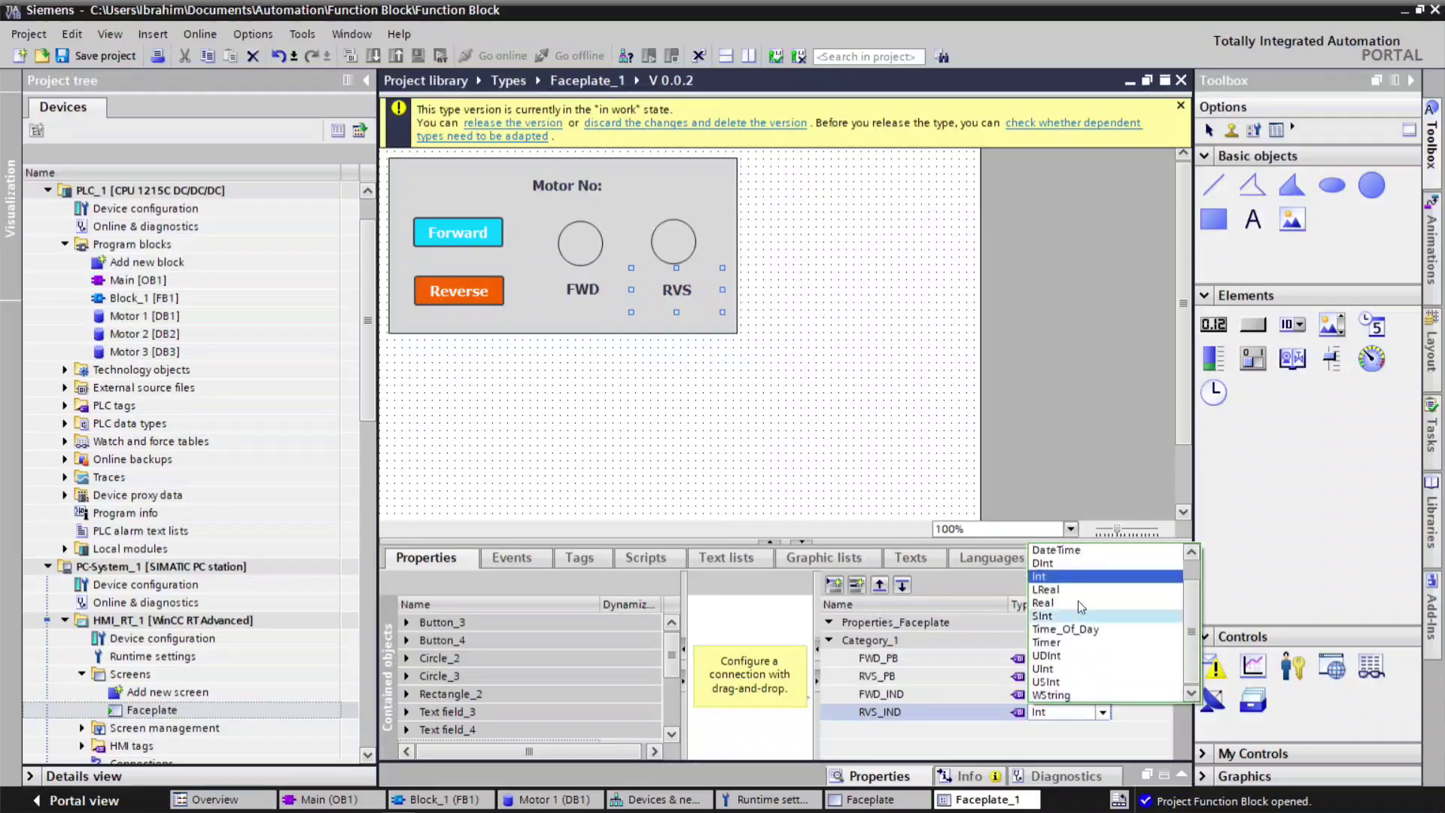
left_click(1064, 550)
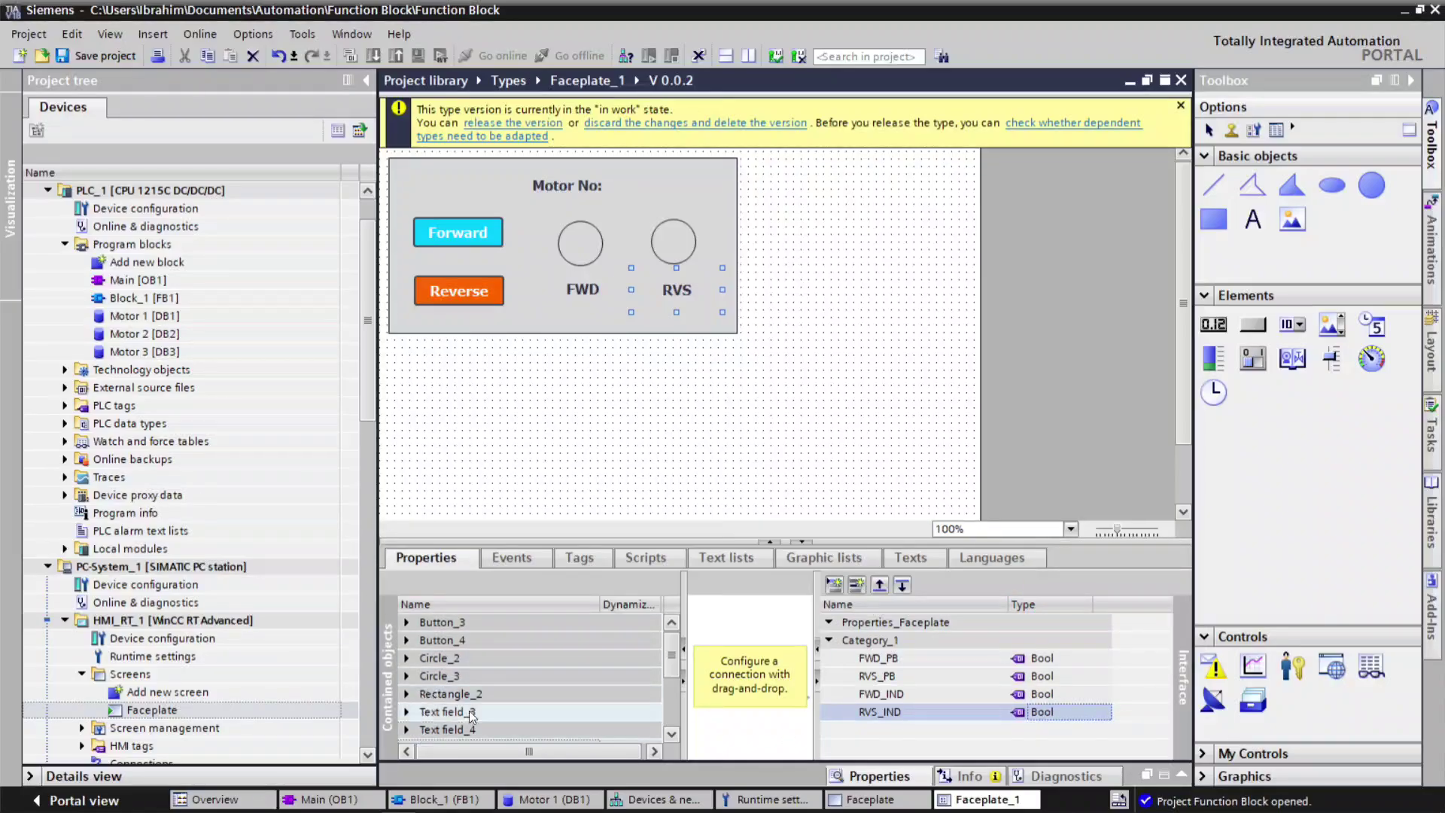
Step: Expose the Text property of the "Motor No:" text field as a new property in the faceplate interface
left_click(581, 183)
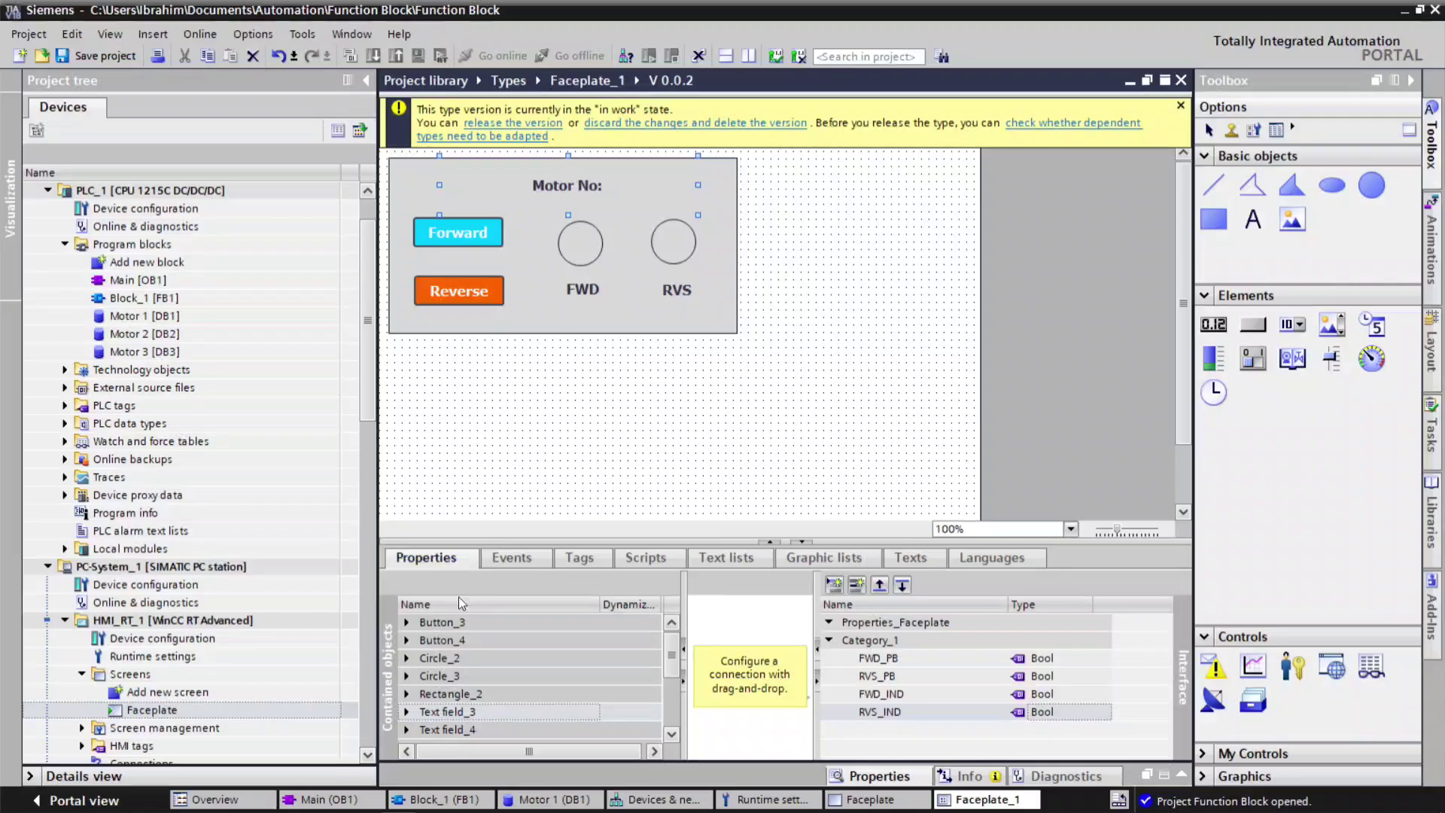
left_click(411, 713)
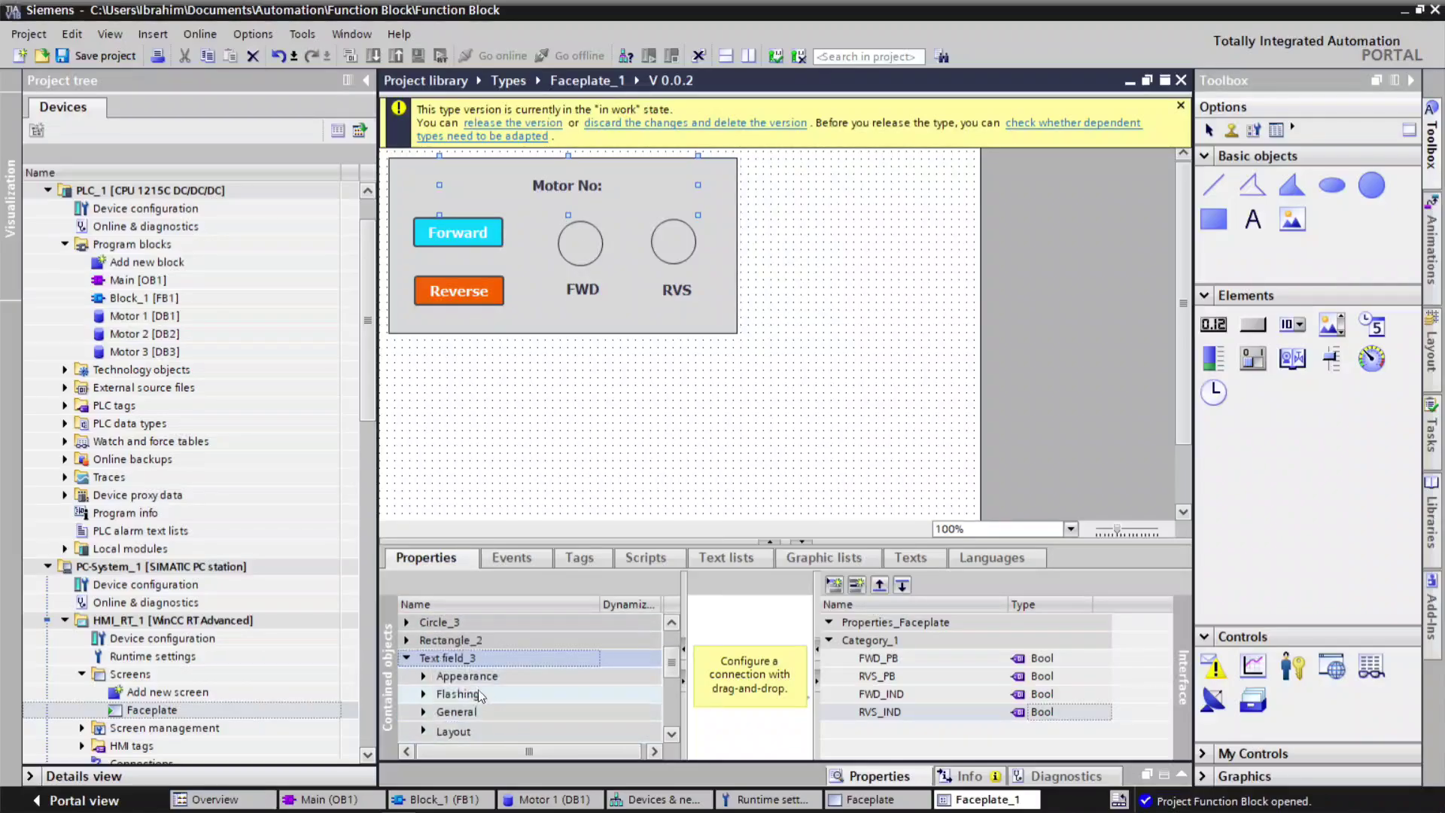
left_click(423, 711)
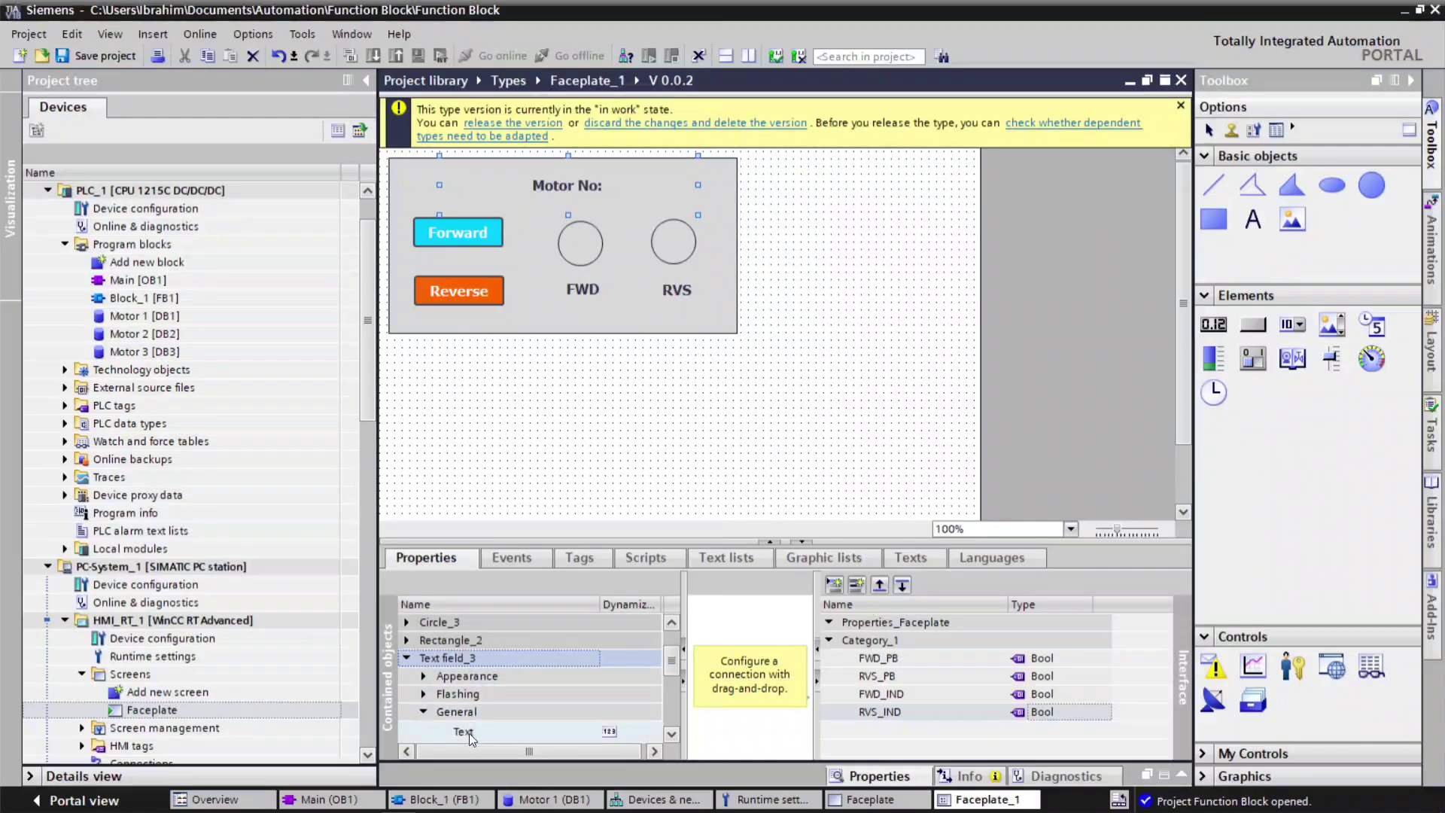
left_click_drag(472, 732, 965, 736)
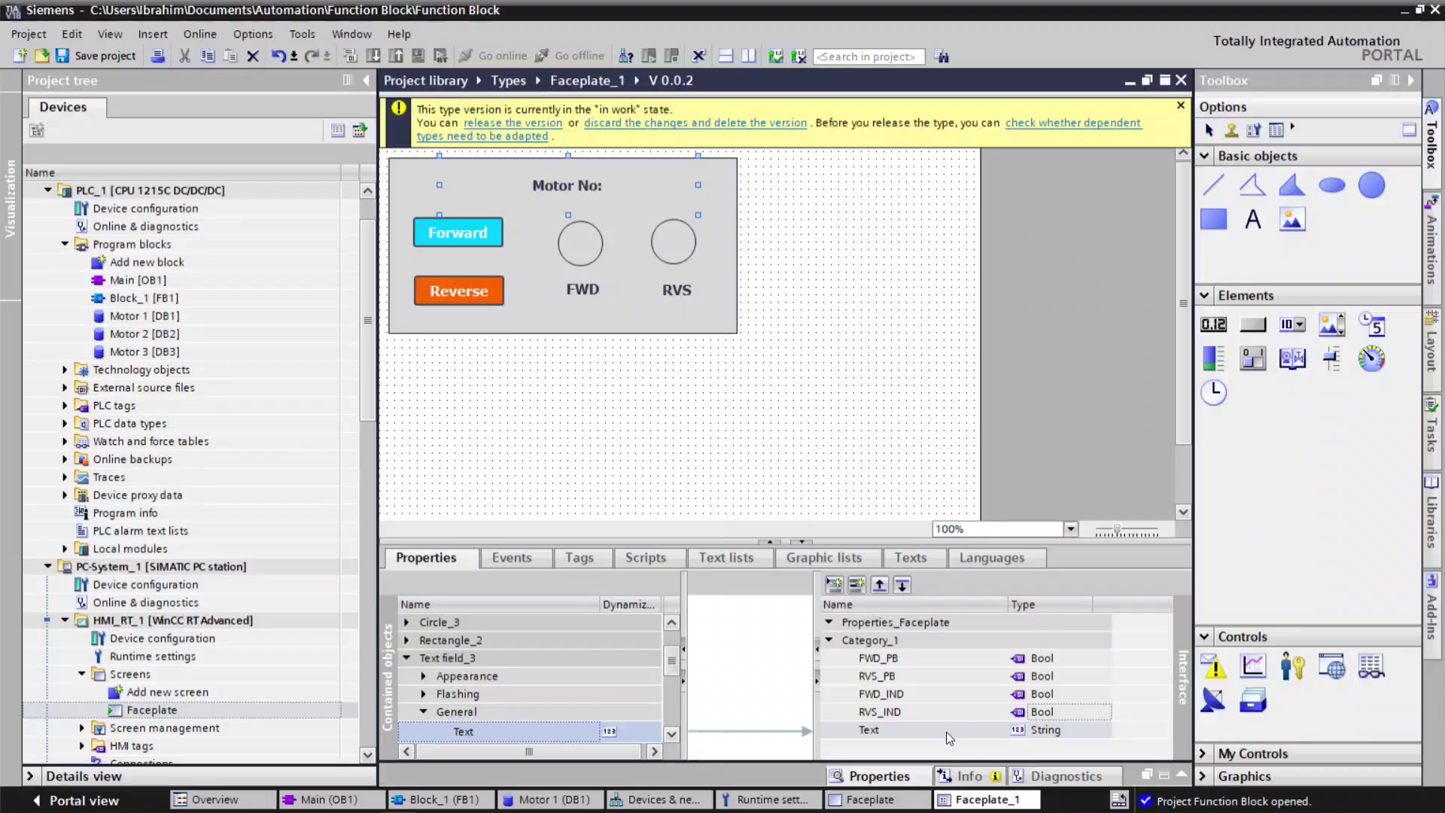
Step: Rename the new String interface property to Motor_No
right_click(949, 736)
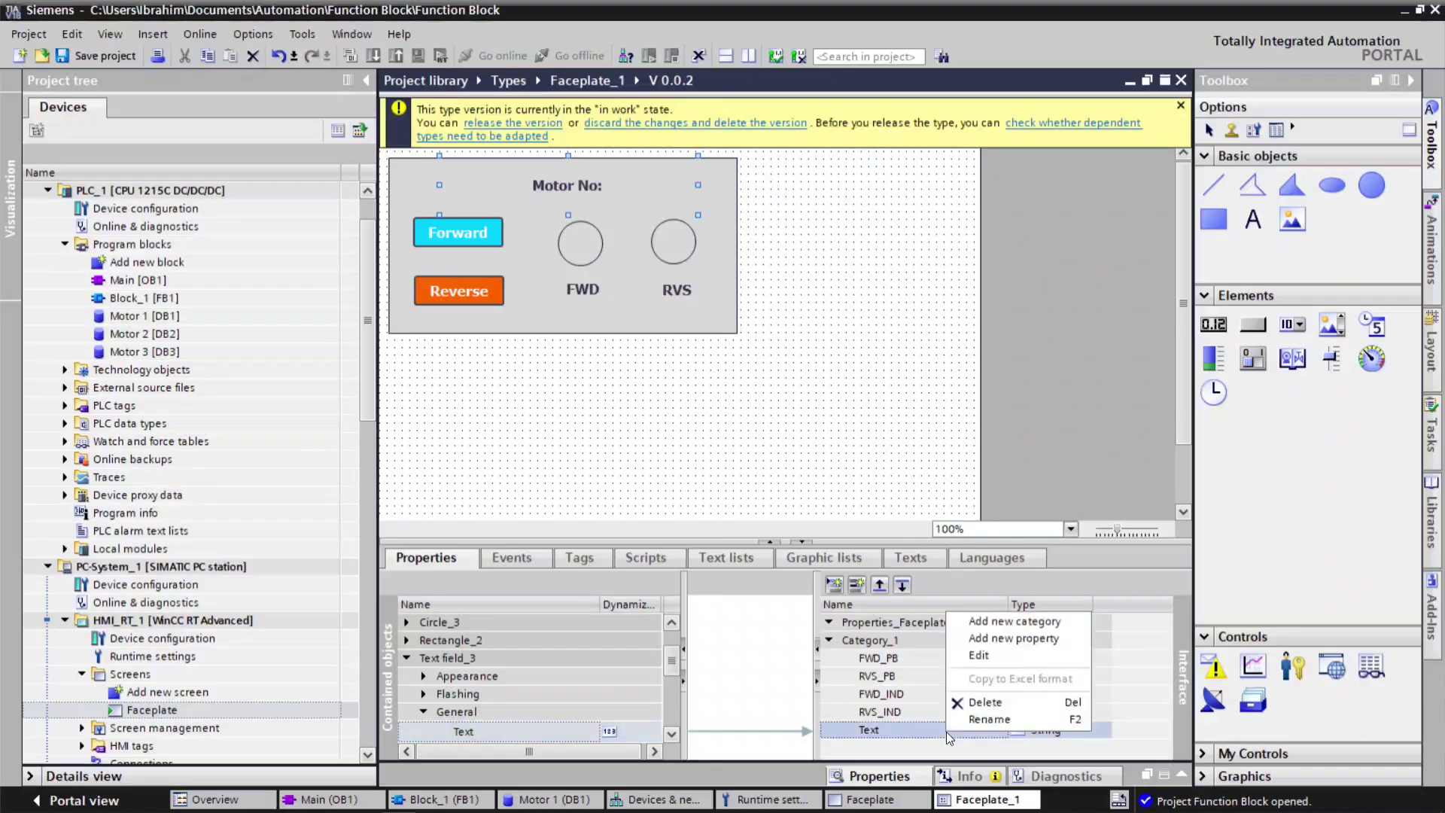
left_click(1001, 665)
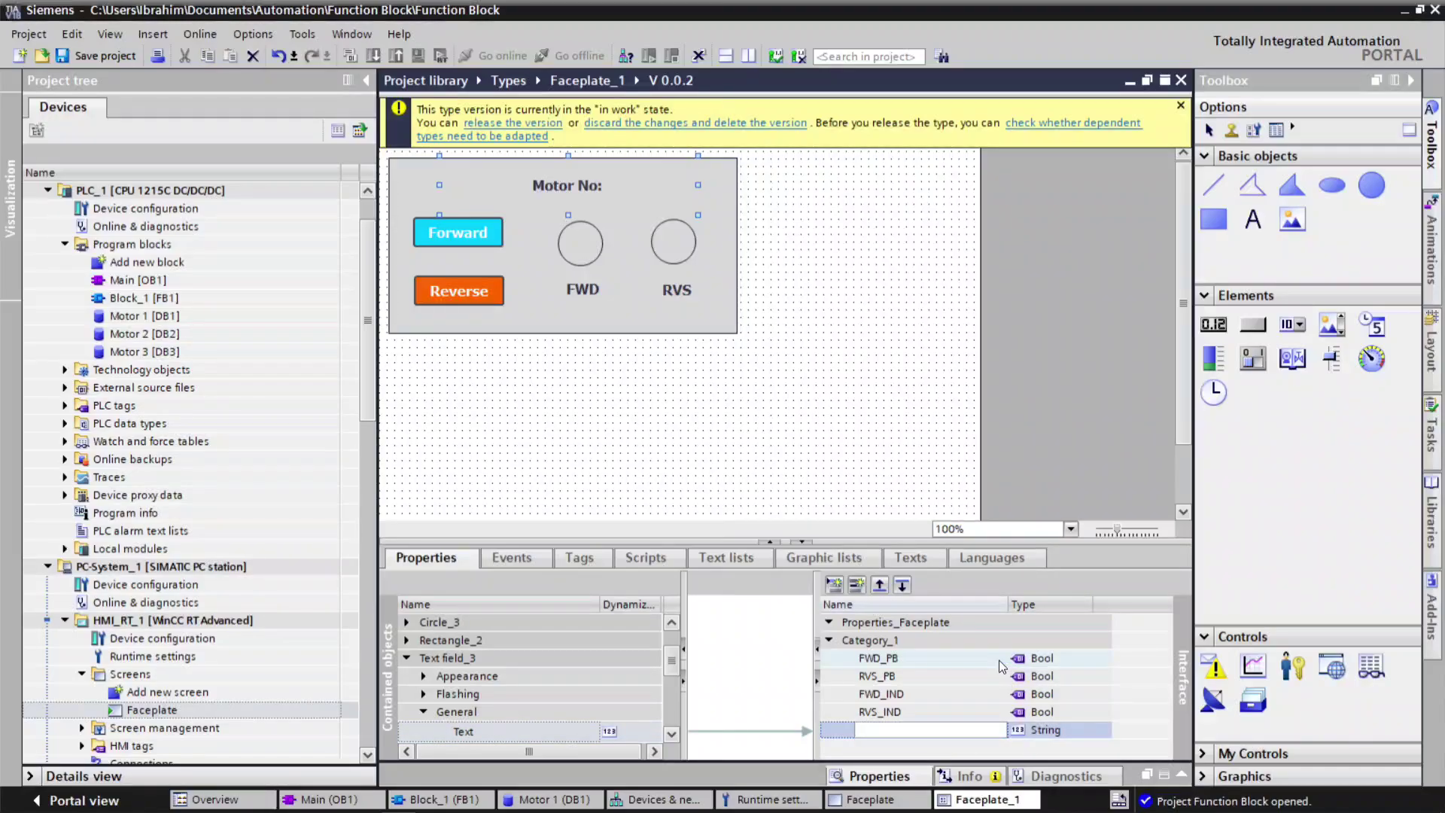
type("Motor_No")
key("Return")
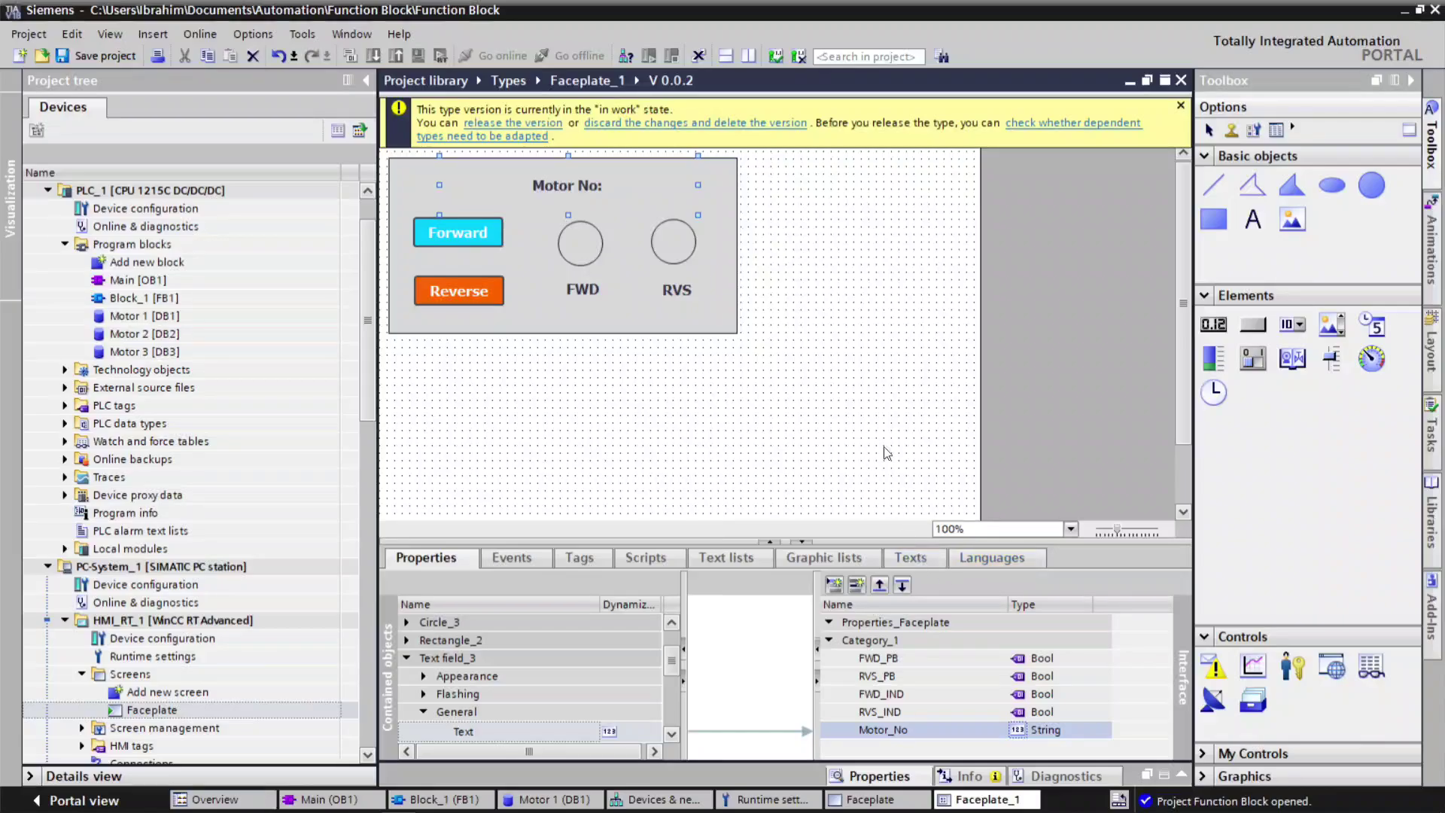
Step: Assign the SetBitWhileKeyPressed function to the Forward button's Press event
scroll(892, 455, "down", 2)
scroll(814, 401, "up", 2)
right_click(476, 234)
left_click(574, 486)
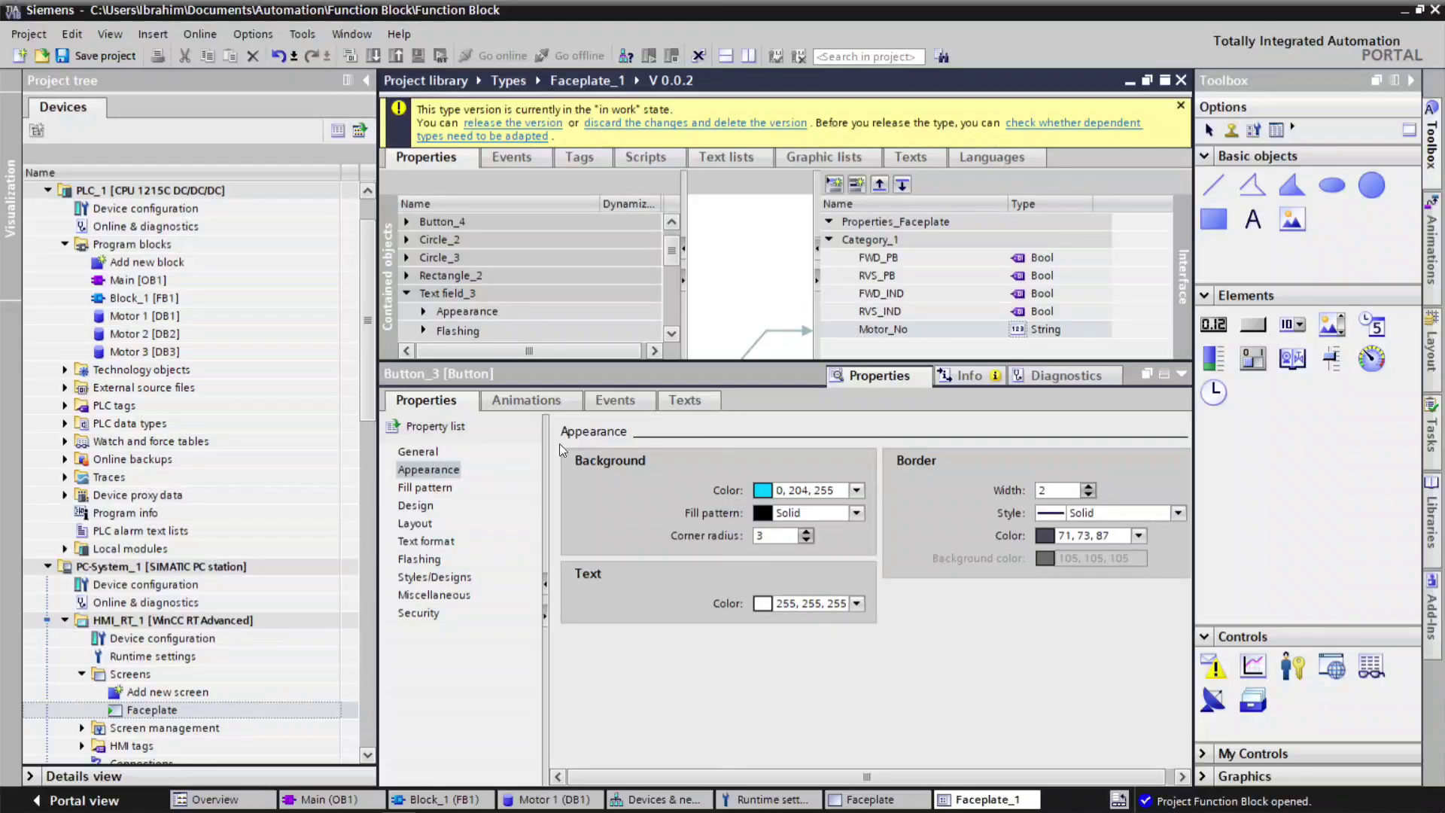
left_click(615, 399)
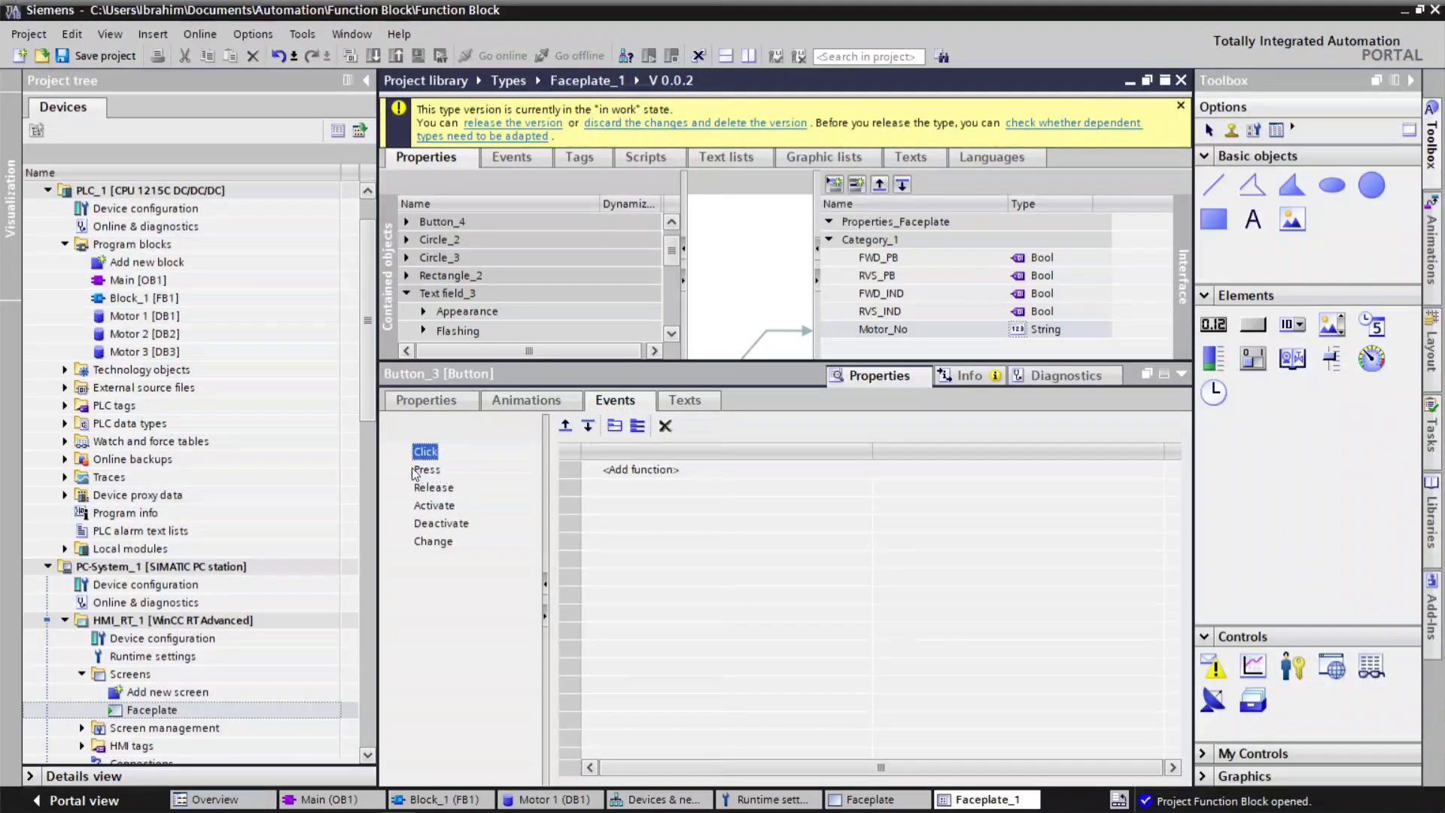
left_click(426, 469)
left_click(632, 470)
type("set")
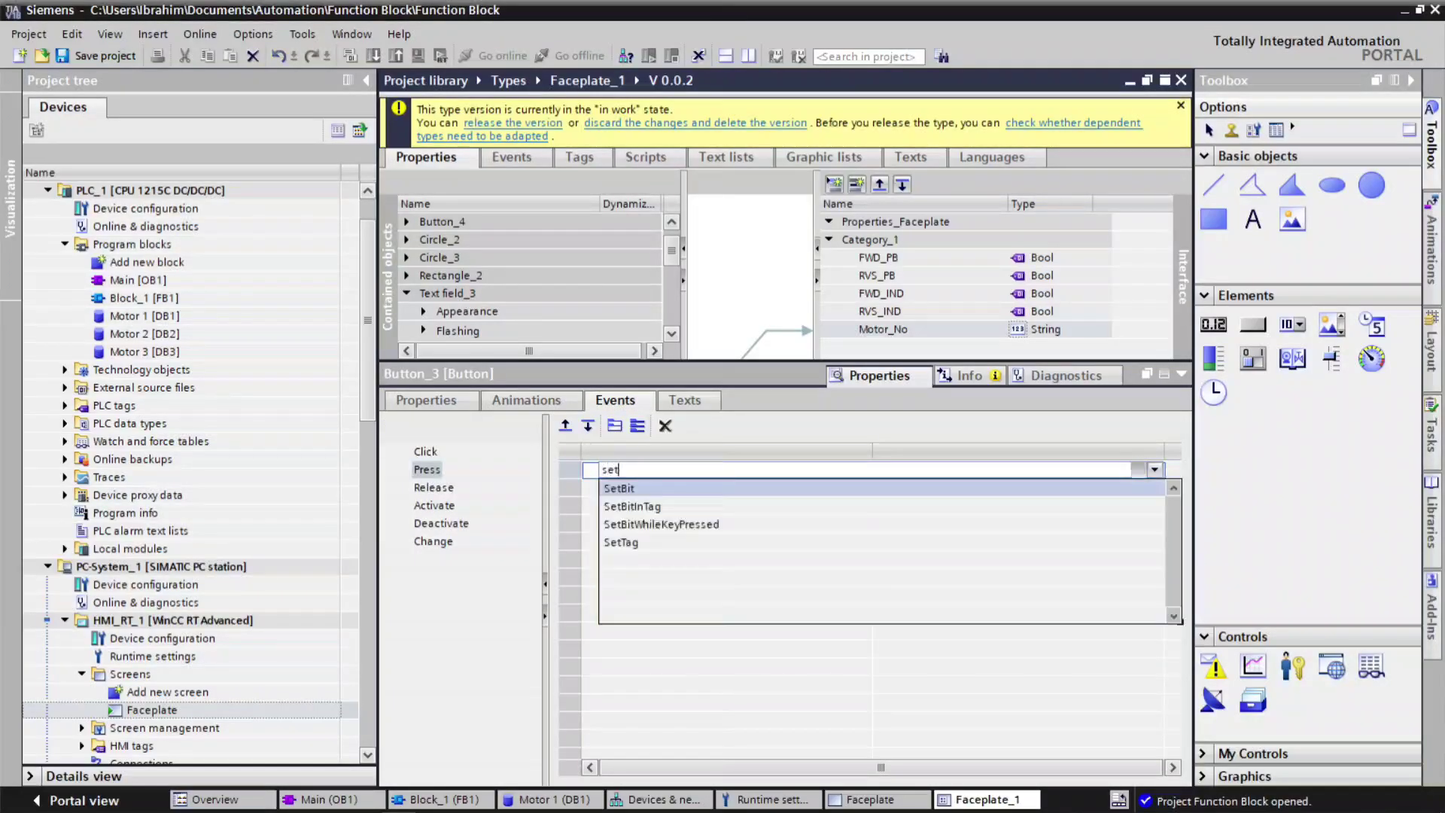
left_click(698, 521)
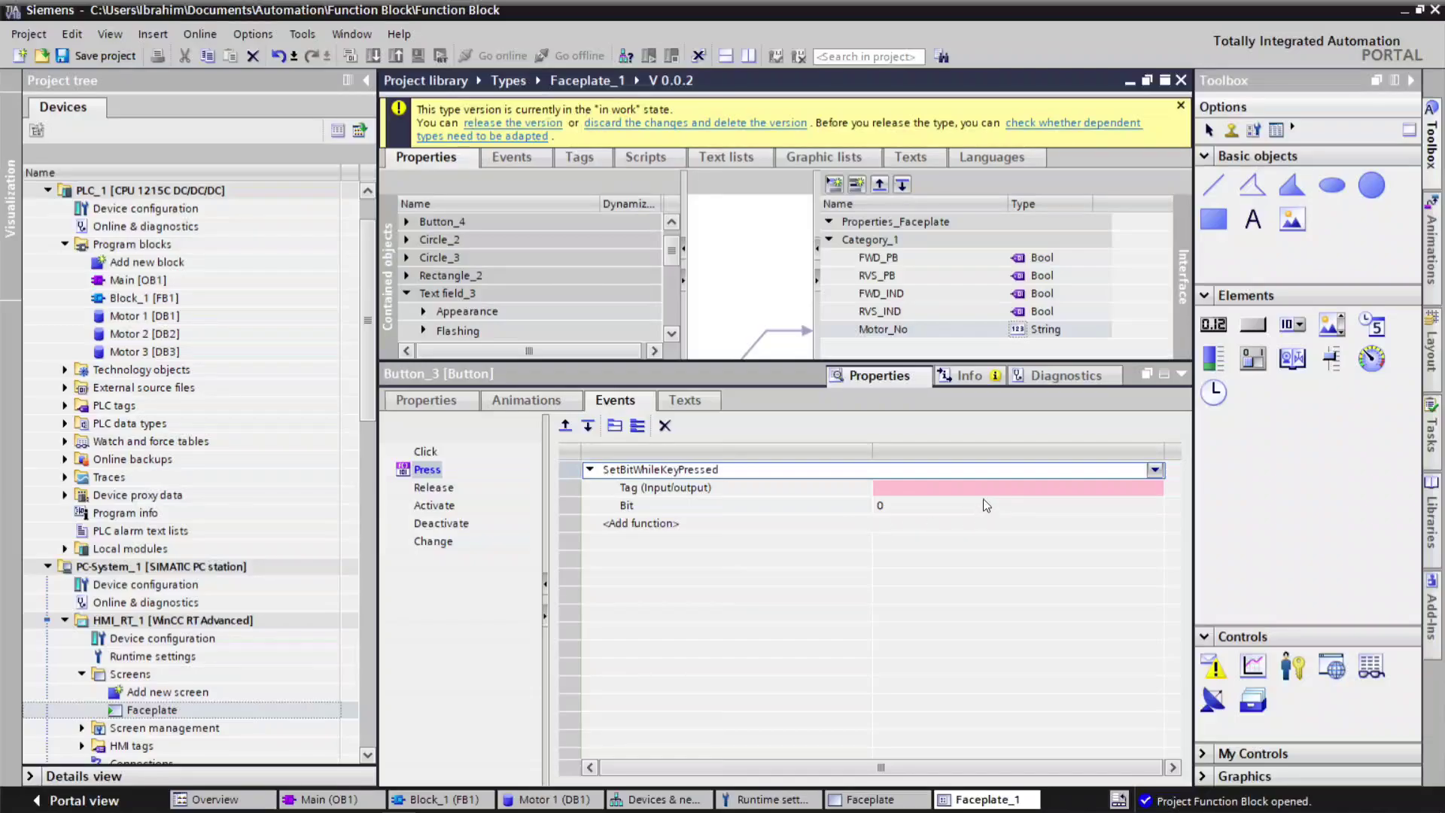
Step: Set the tag of the Forward button's SetBitWhileKeyPressed function to the FWD_PB interface property
left_click(1121, 487)
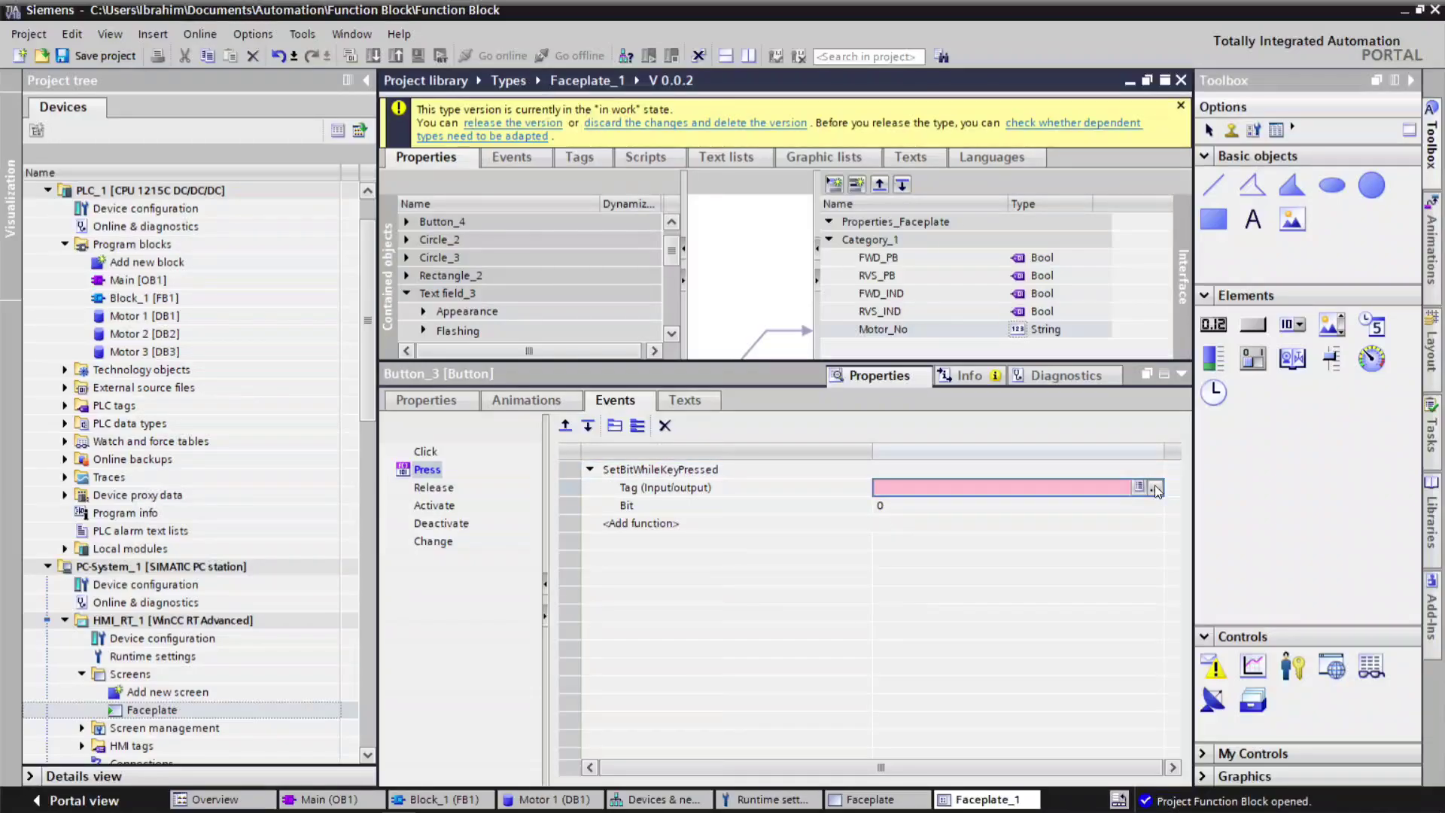
left_click(1155, 488)
left_click(993, 557)
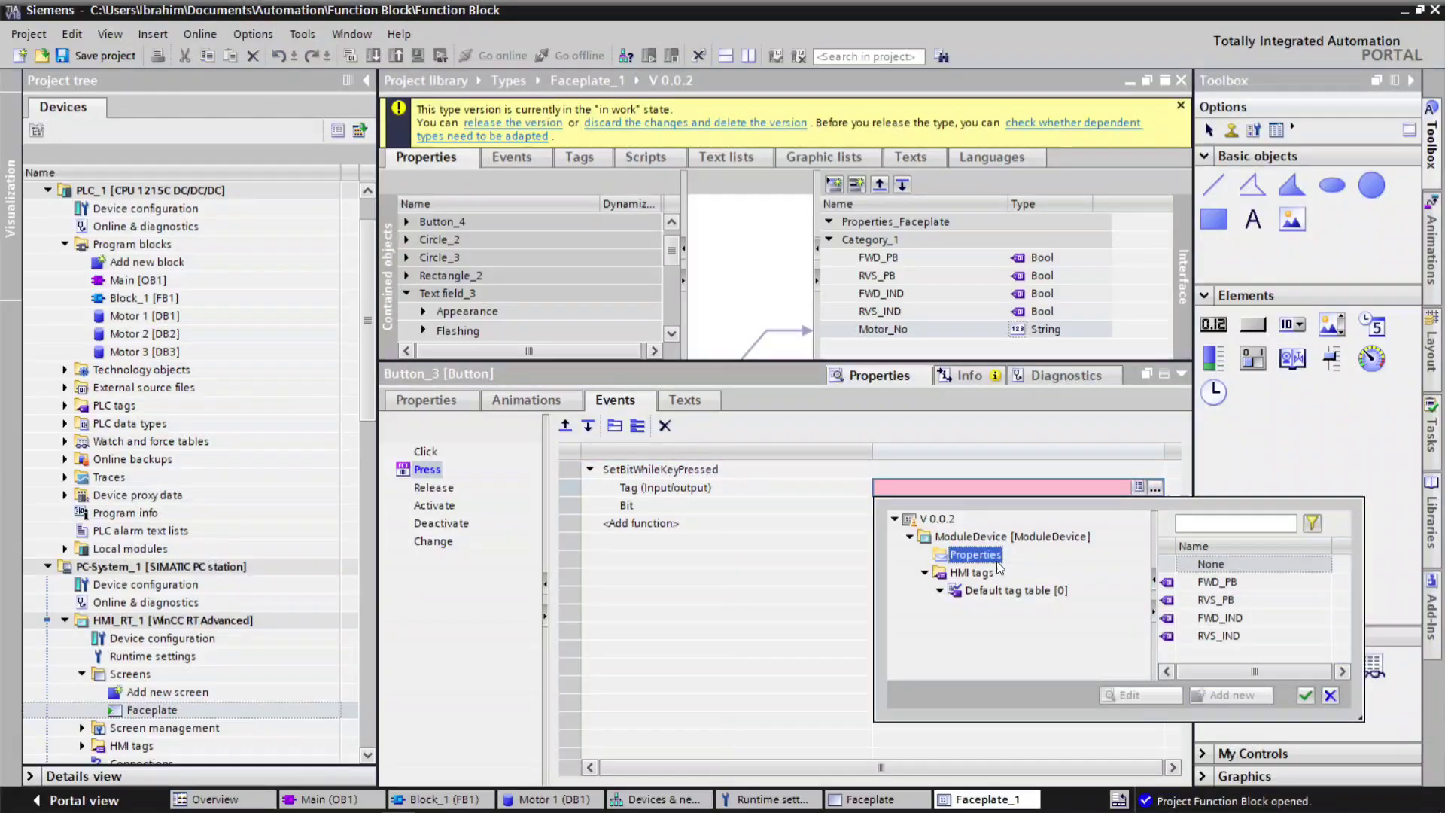
left_click(1231, 585)
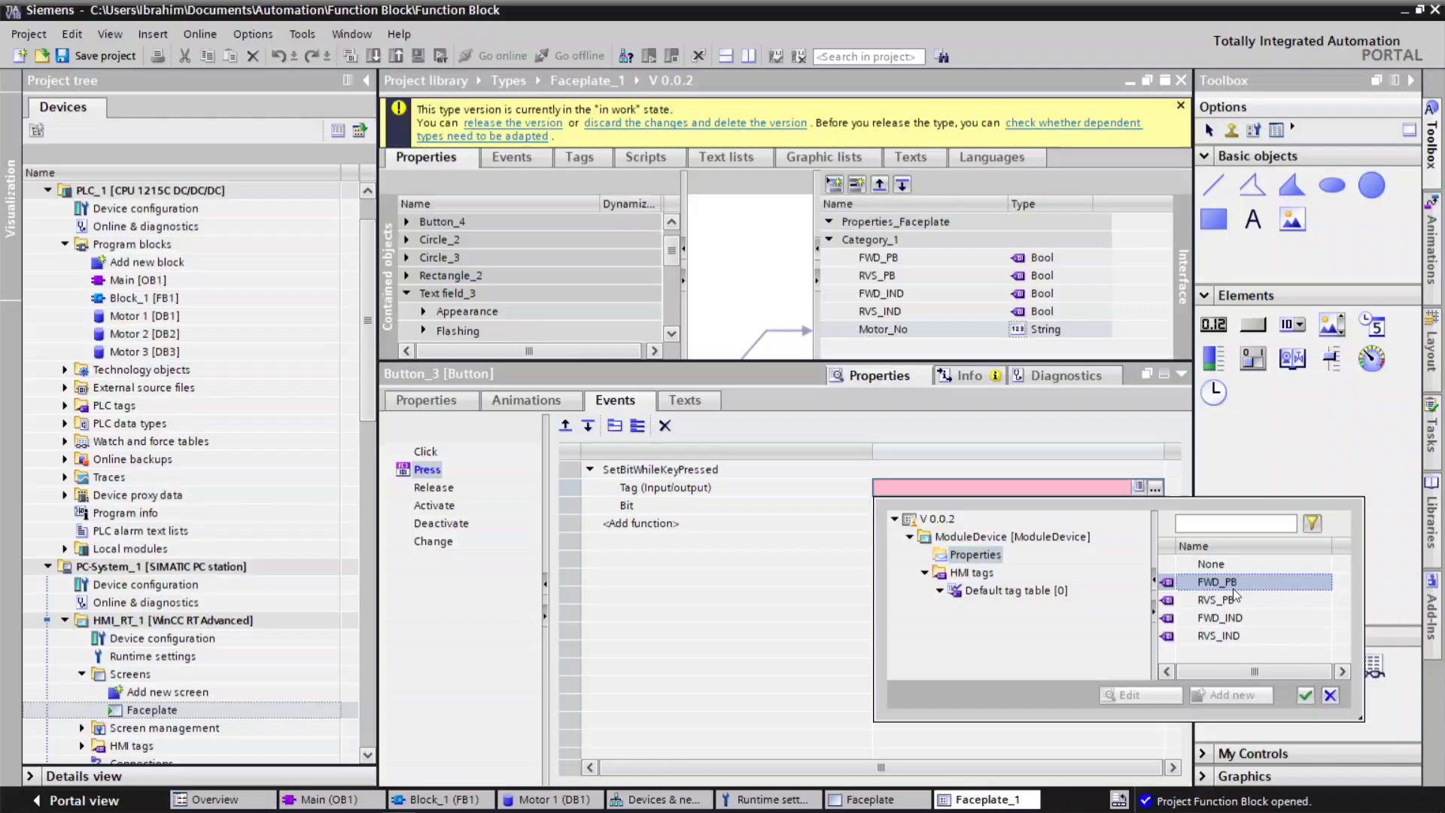
left_click(1305, 695)
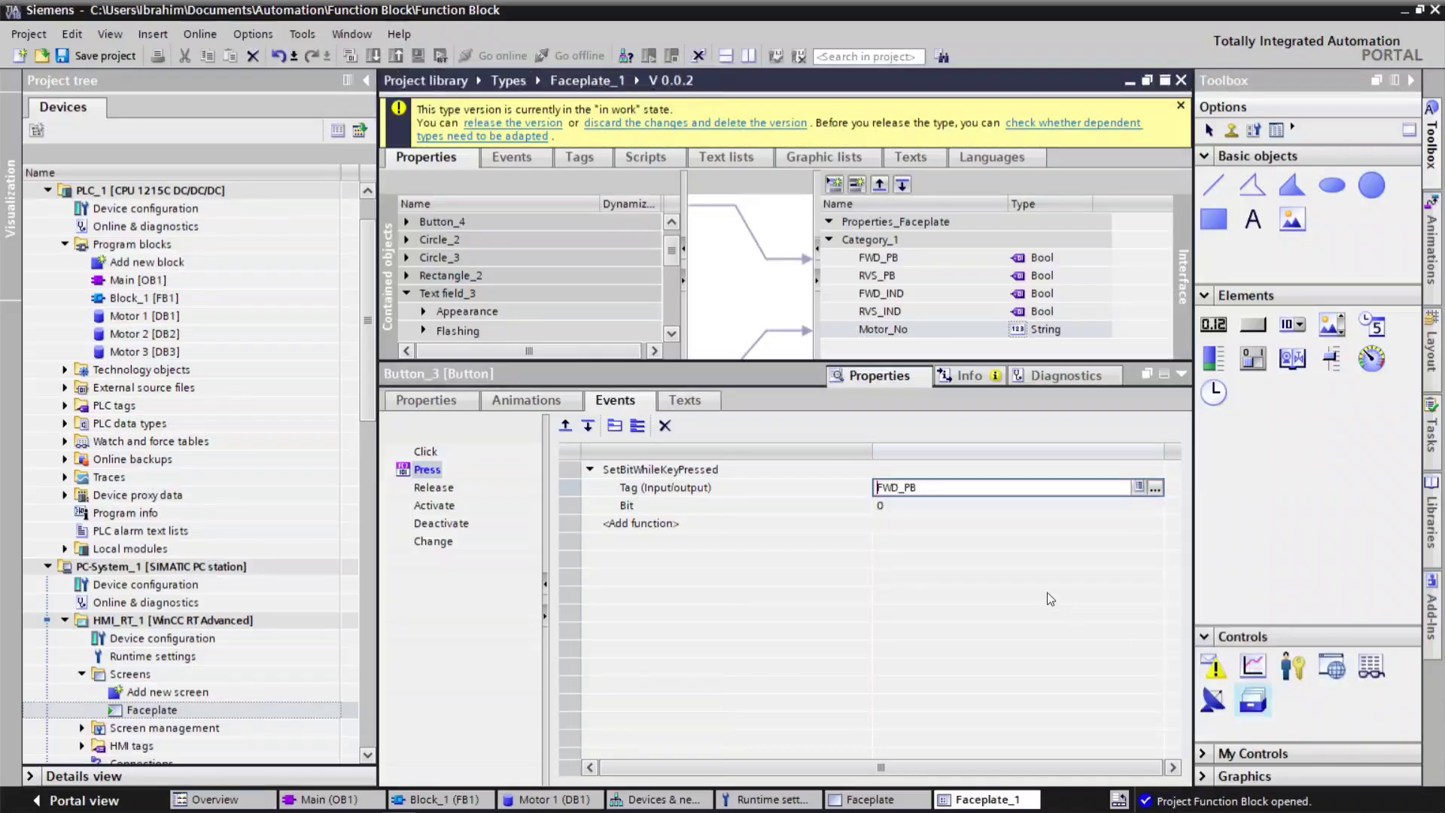
left_click(1181, 375)
Step: Assign the SetBitWhileKeyPressed function to the Reverse button's Press event
left_click(443, 295)
right_click(444, 296)
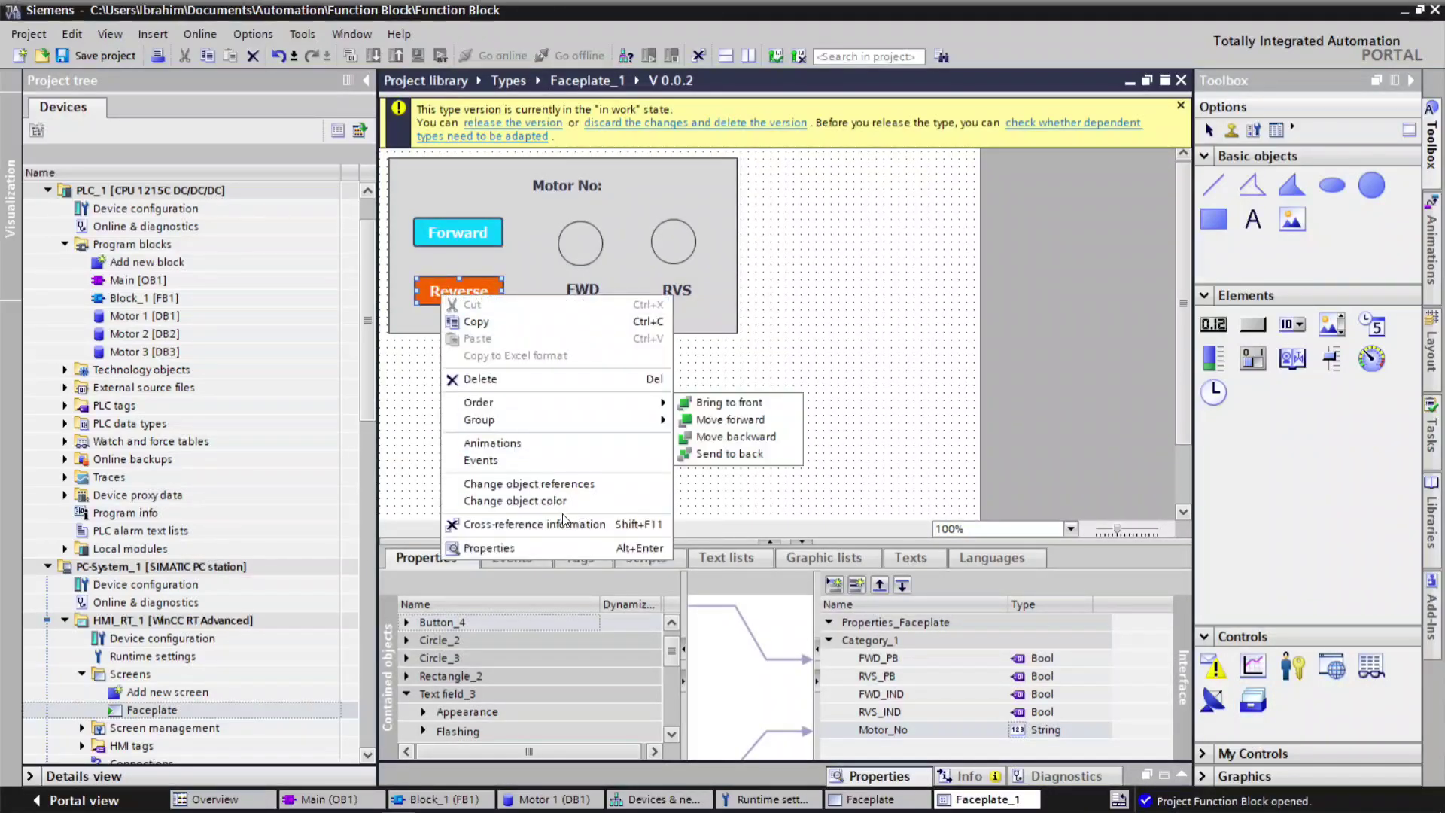
left_click(522, 548)
left_click(647, 467)
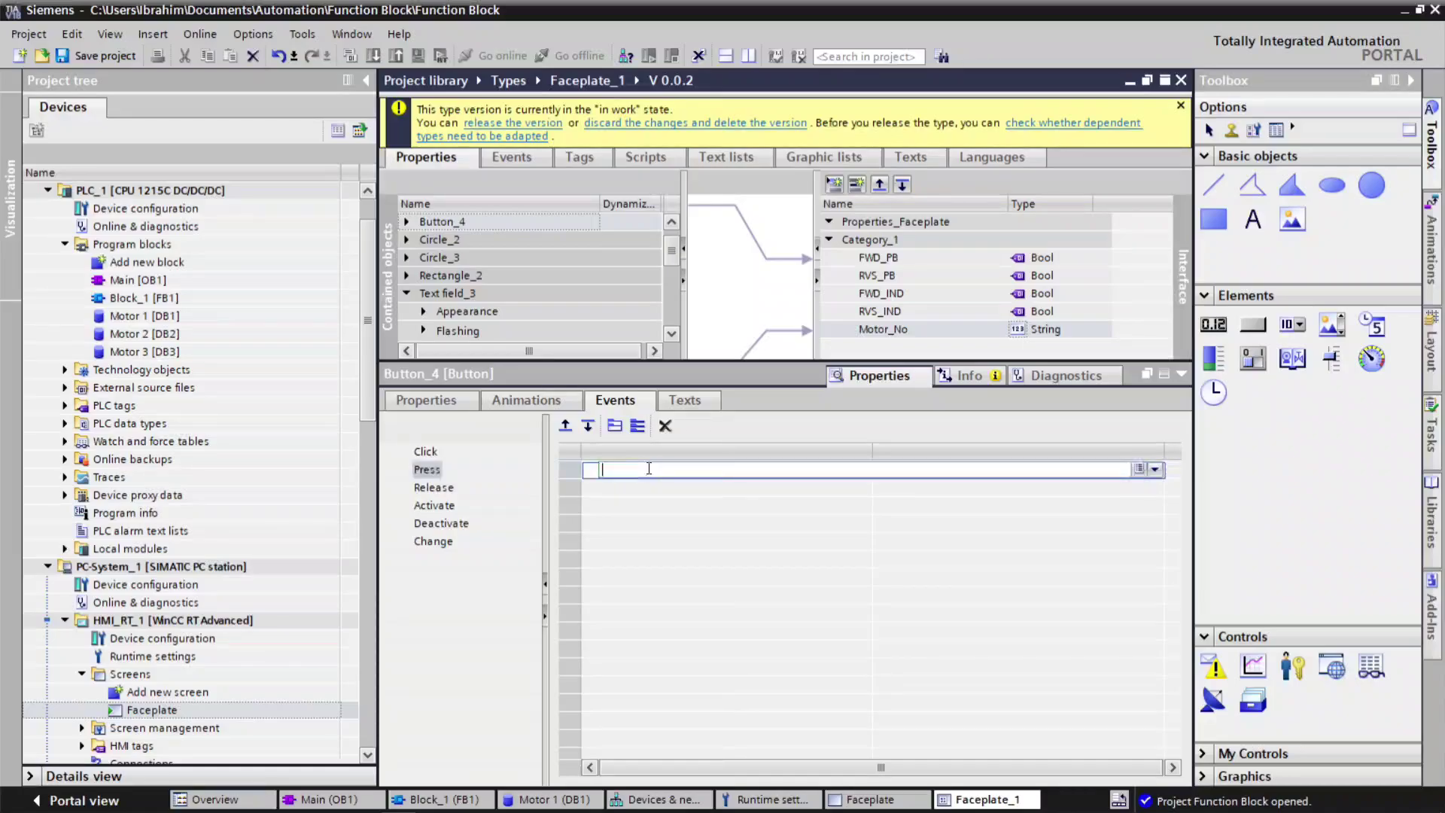
type("se")
left_click(1033, 509)
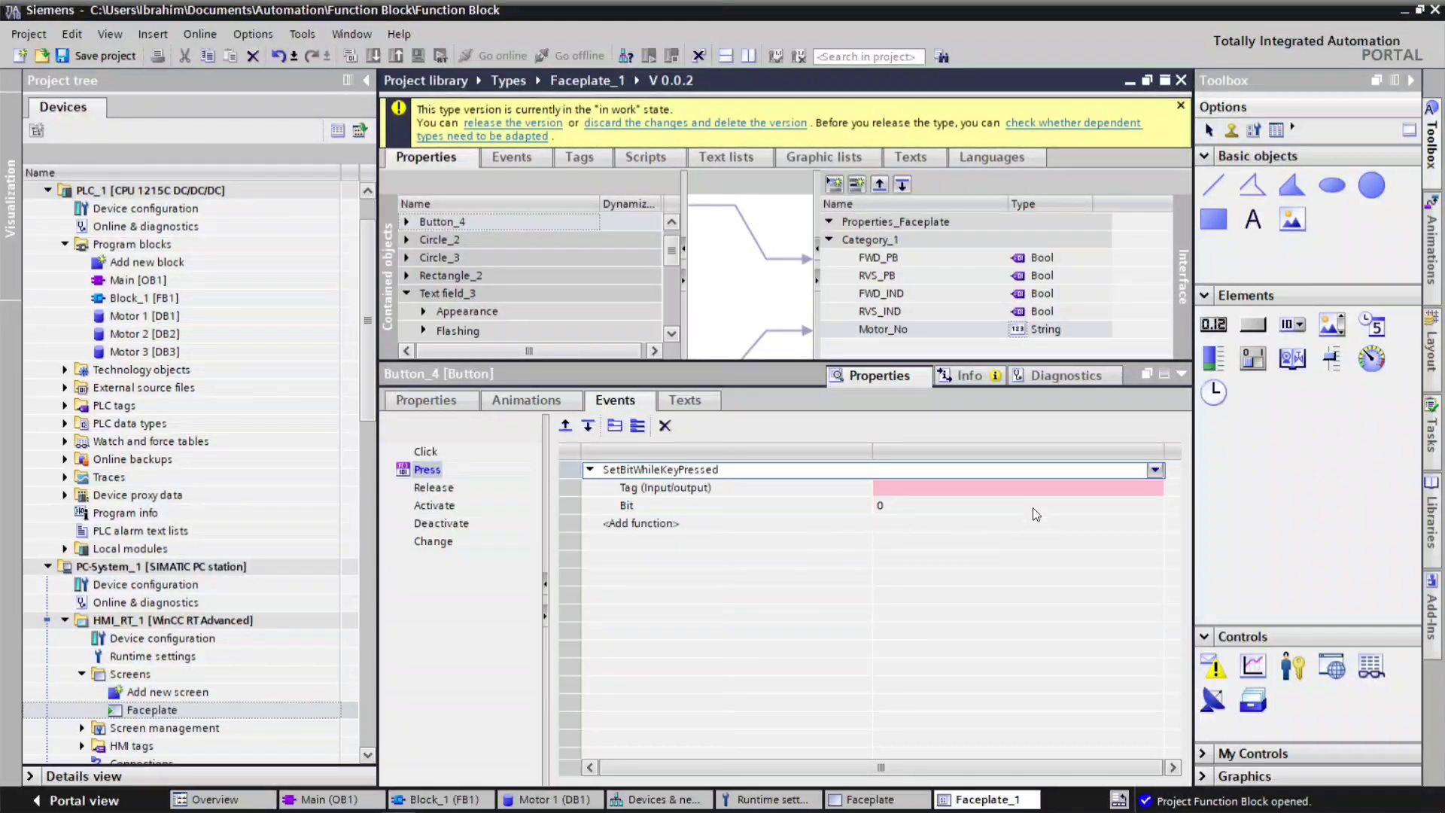
Step: Set the tag of the Reverse button's SetBitWhileKeyPressed function to the RVS_PB interface property
left_click(1091, 489)
left_click(1154, 488)
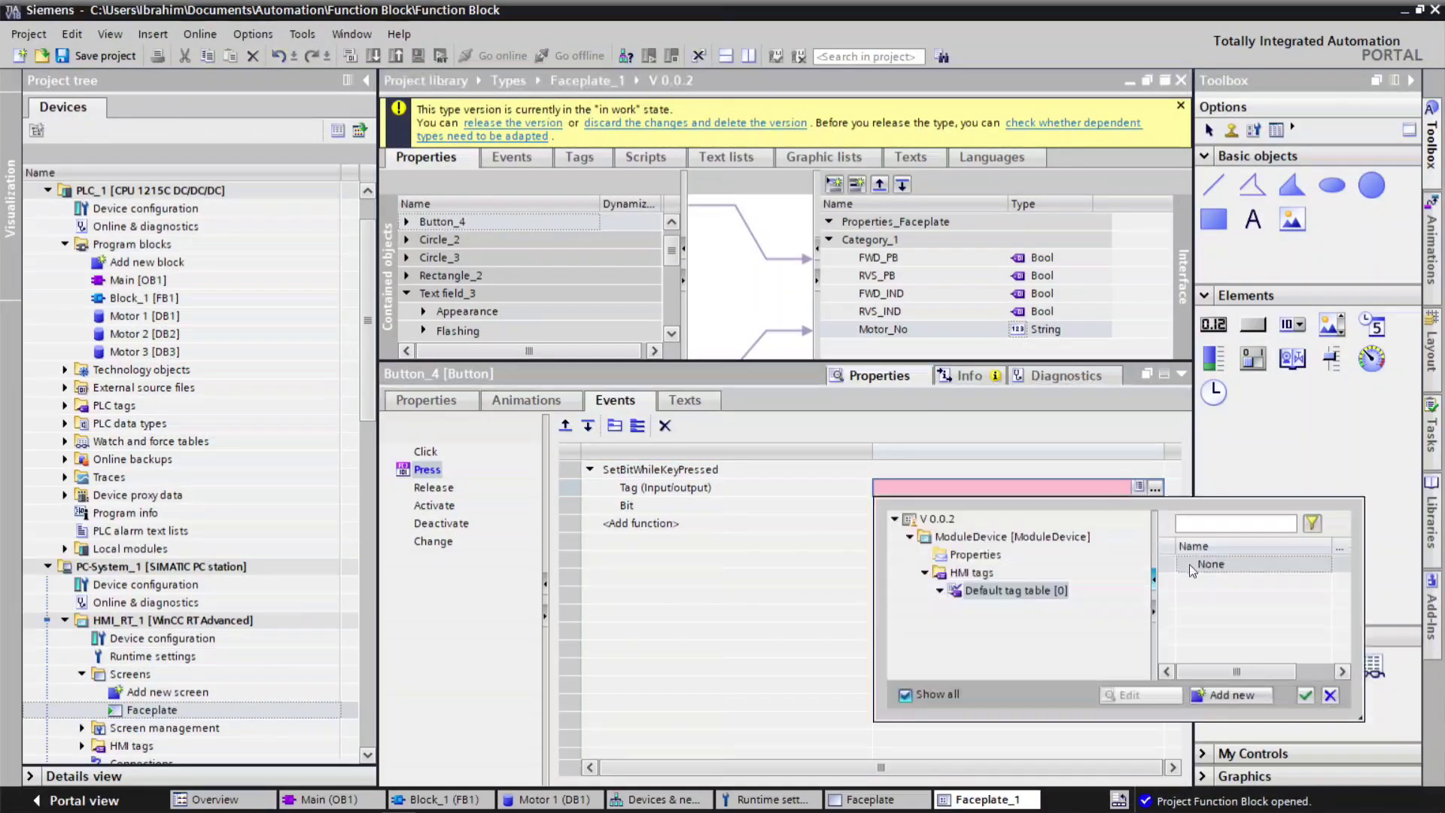
left_click(963, 554)
left_click(1235, 601)
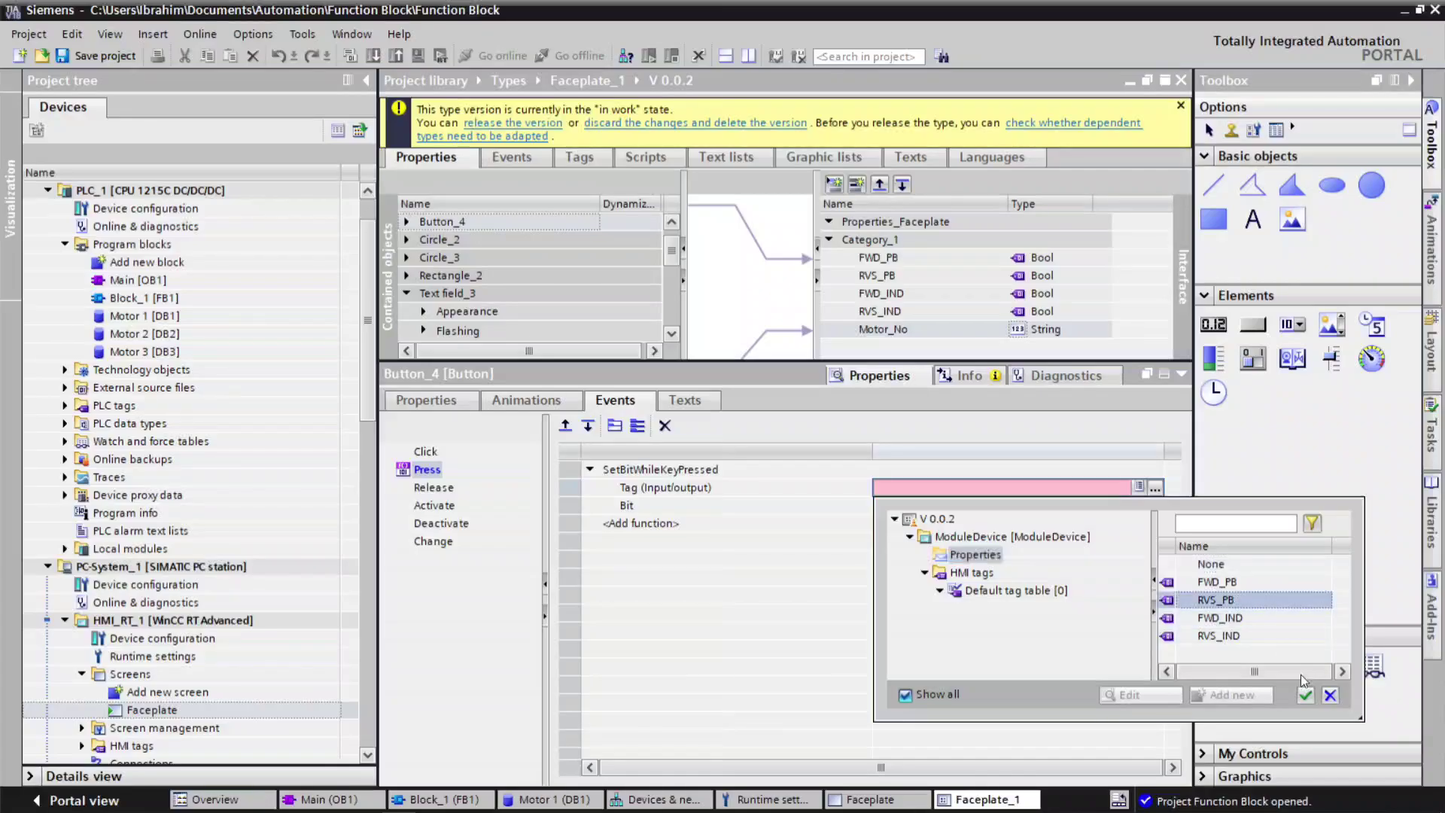
left_click(1305, 698)
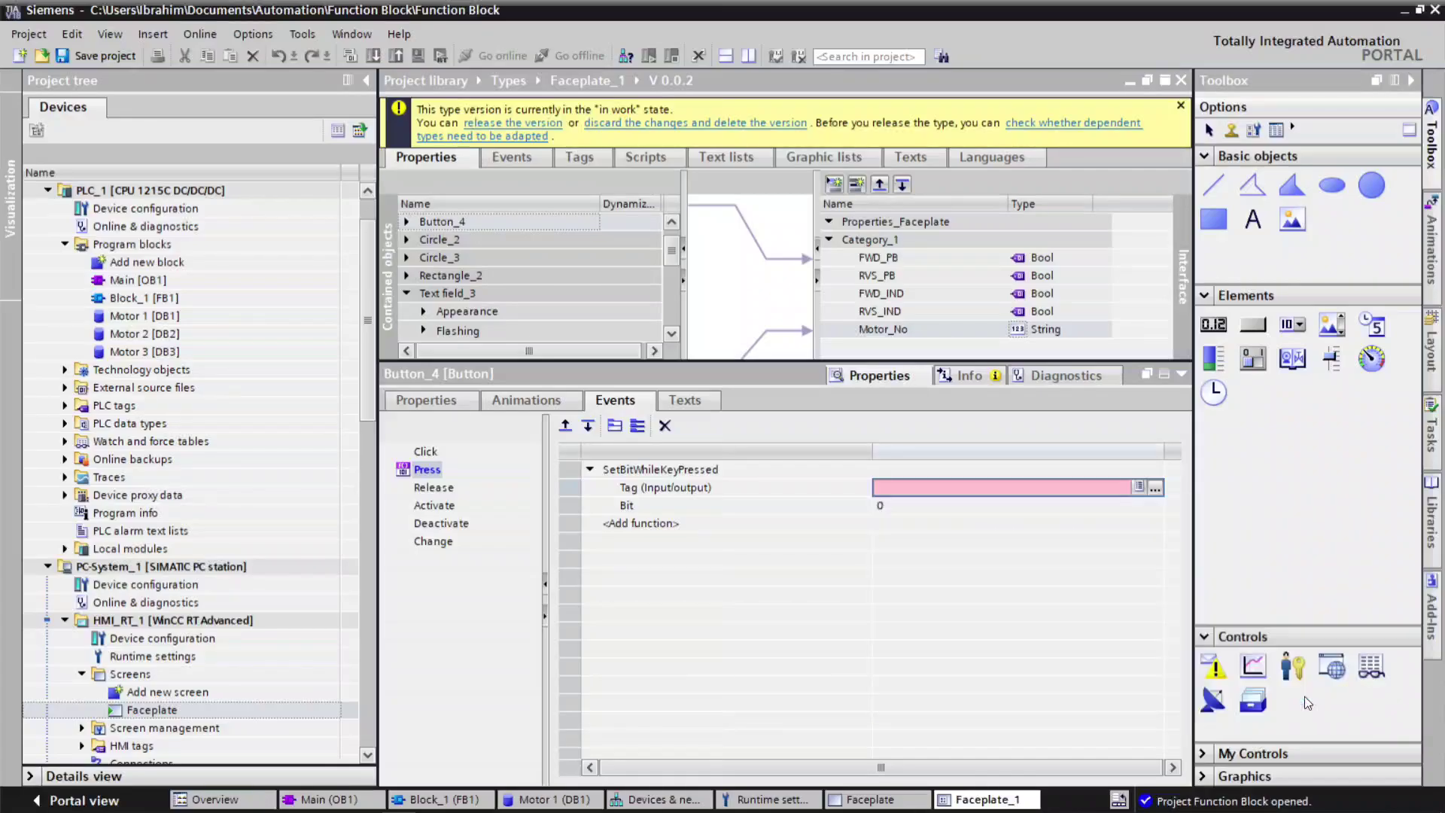
left_click(1179, 373)
Step: Add an Appearance animation to the circle above the FWD label and link it to the FWD_IND interface property
left_click(592, 260)
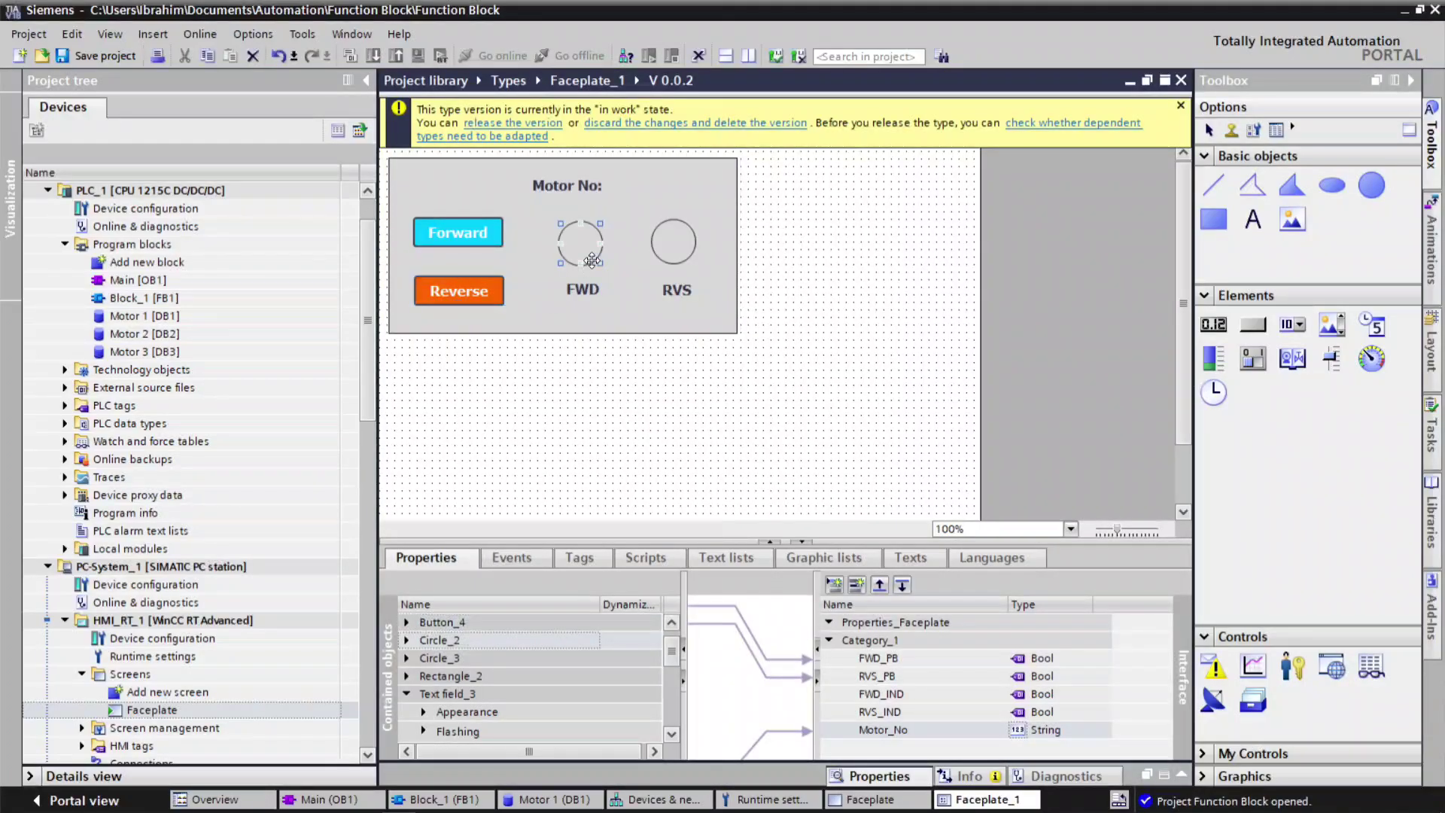
right_click(591, 260)
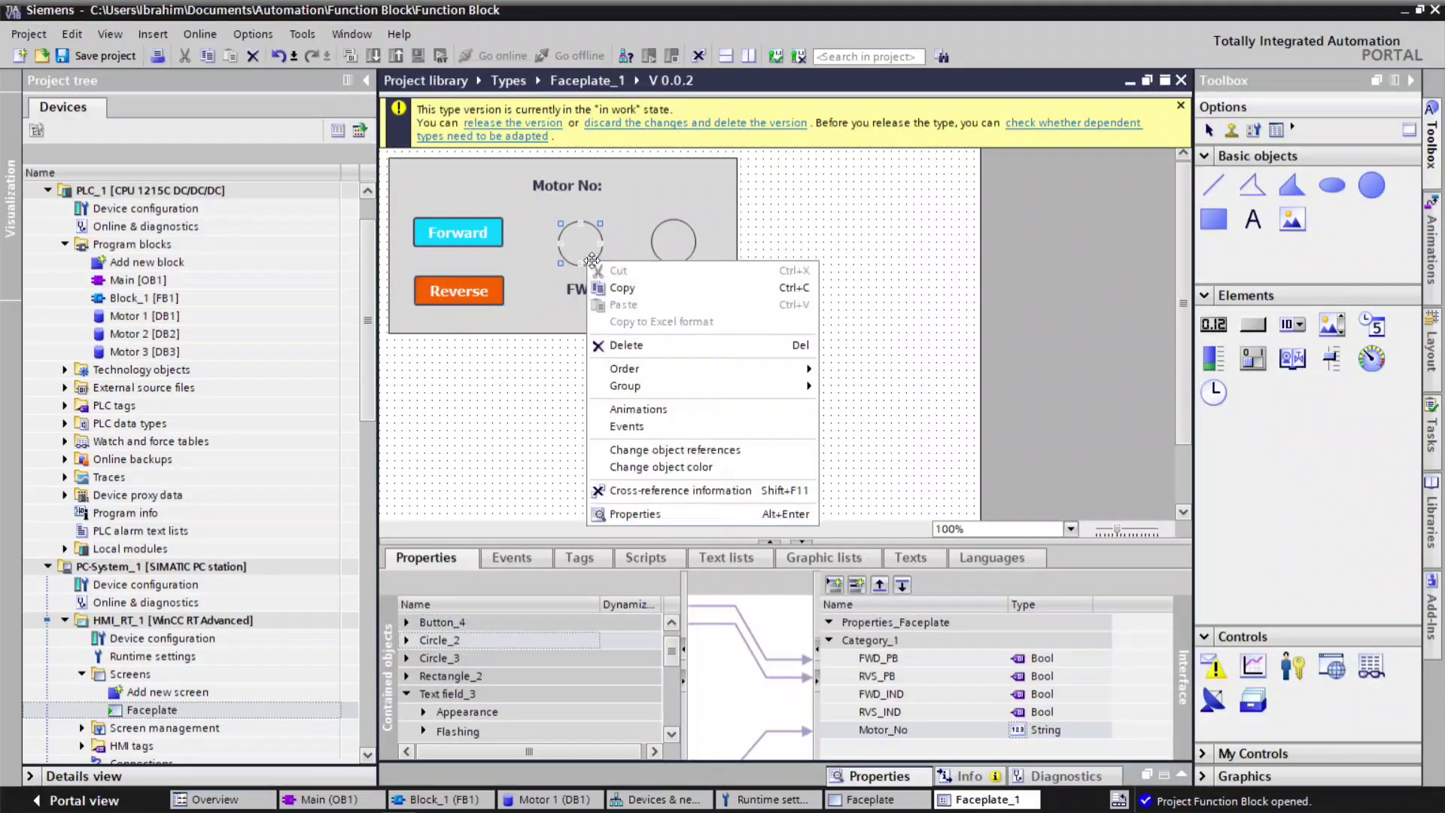
left_click(651, 515)
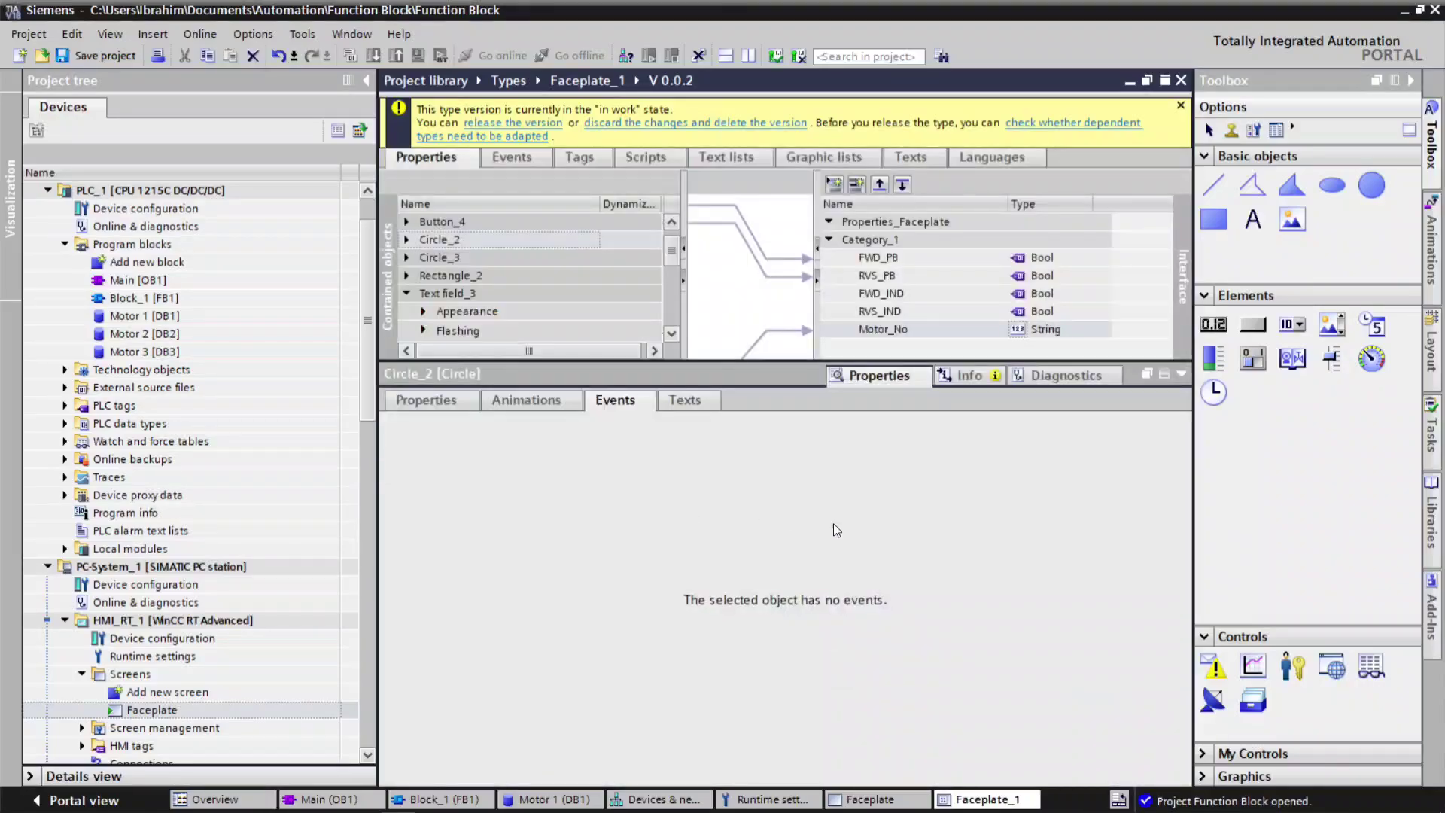
left_click(511, 401)
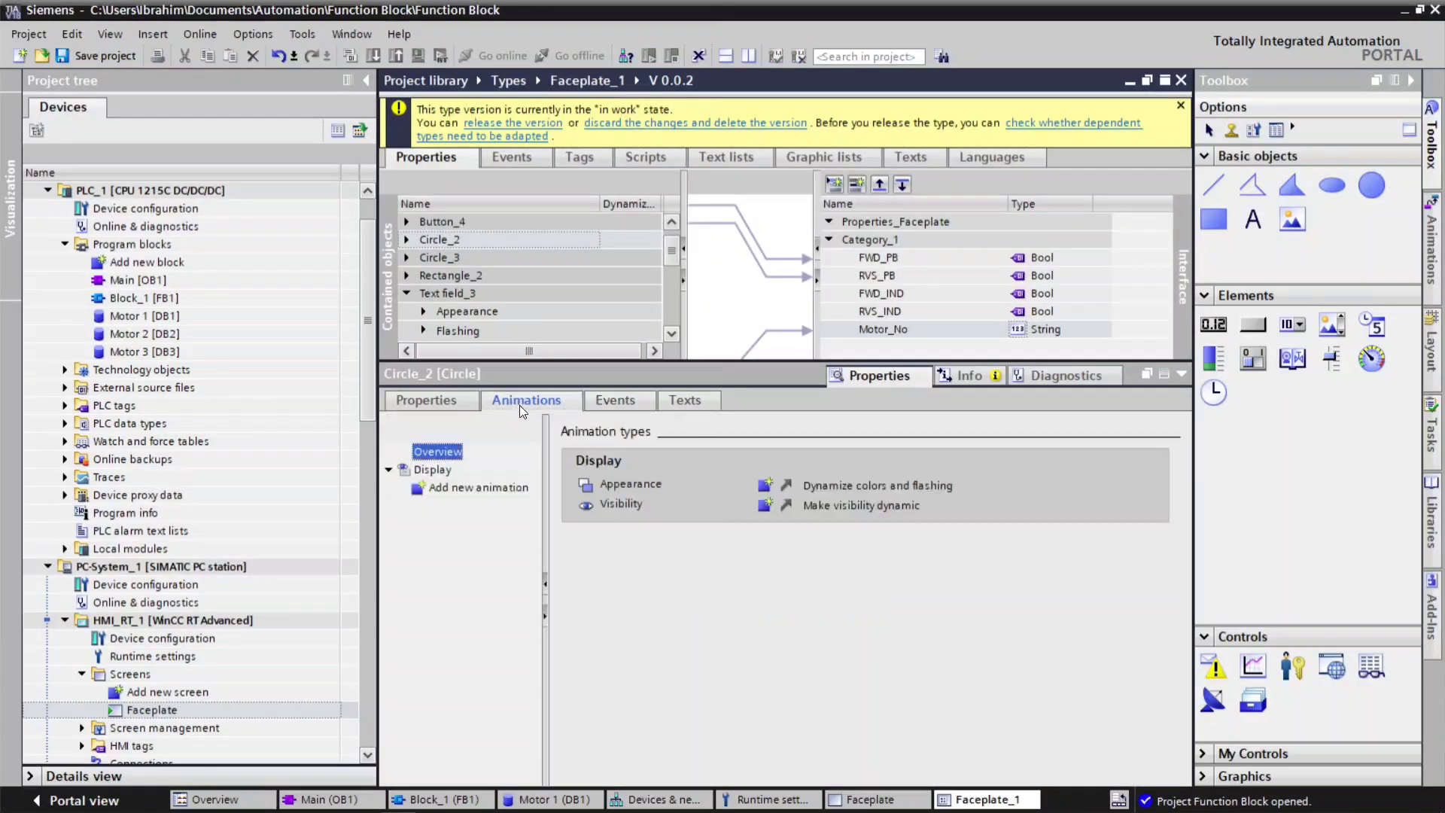
left_click(766, 486)
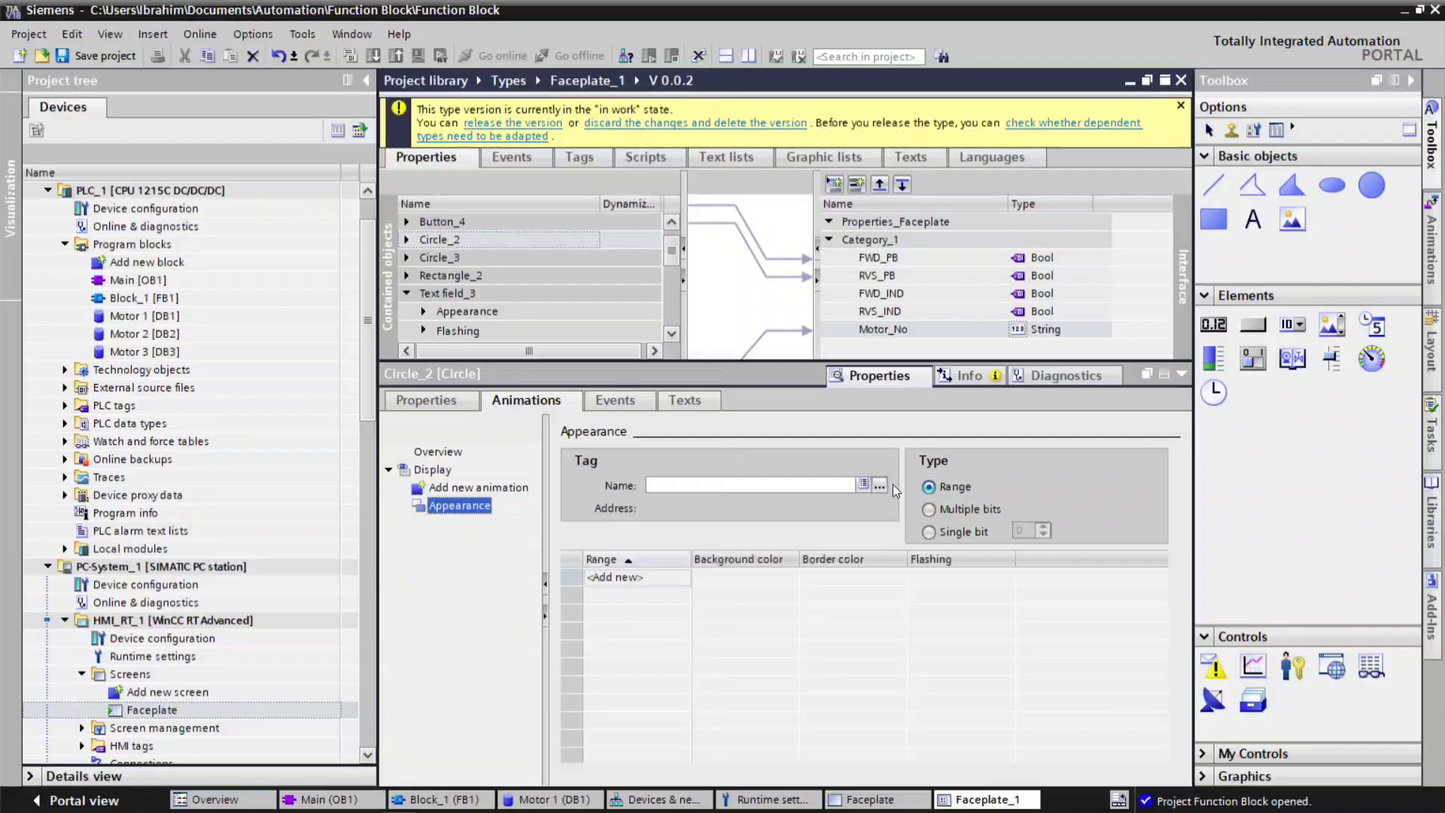
left_click(880, 484)
left_click(746, 550)
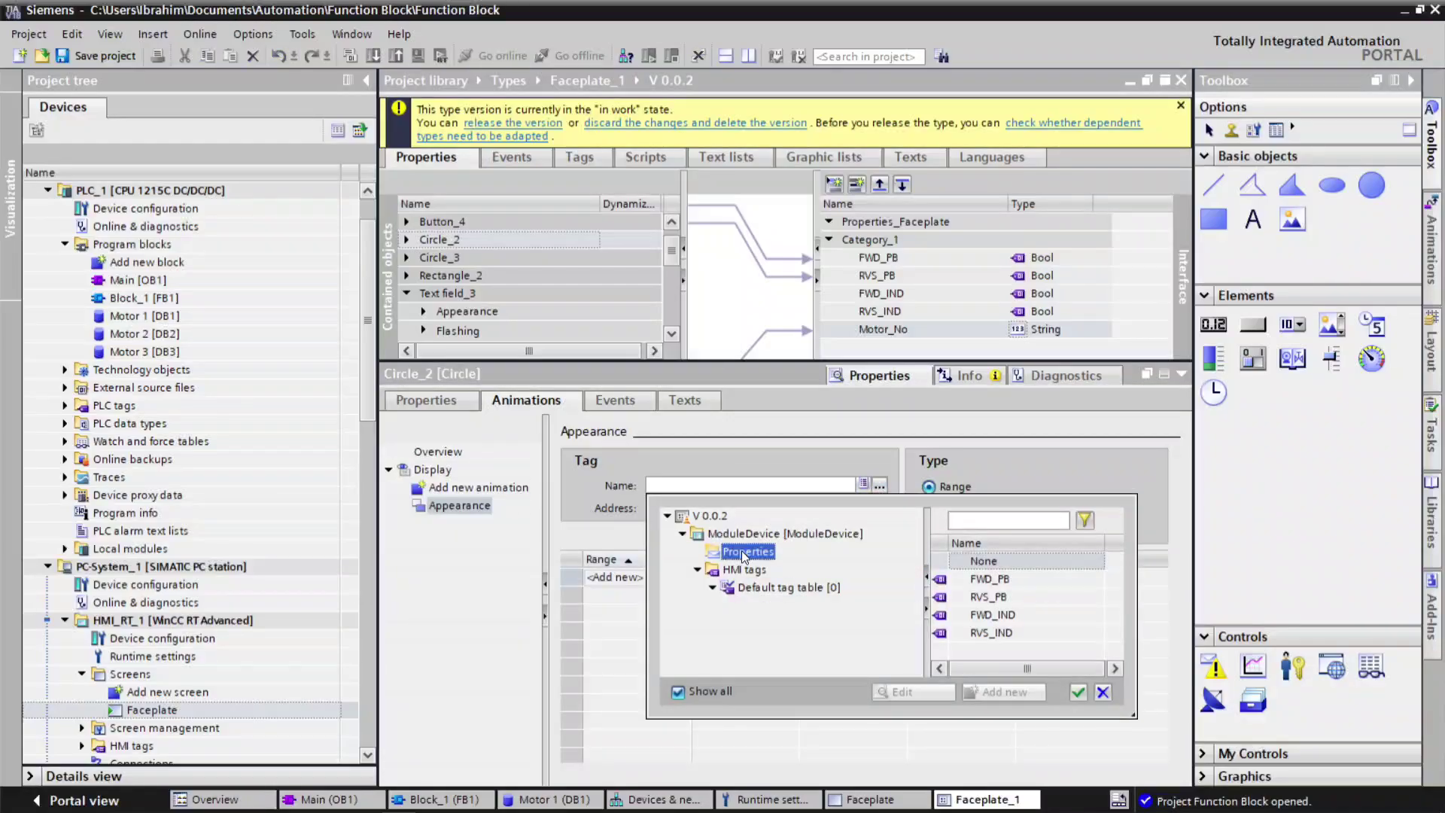
left_click(1008, 614)
left_click(1079, 692)
Step: Add range 0 to the FWD circle's Appearance animation with a red background color (255, 0, 0)
left_click(614, 576)
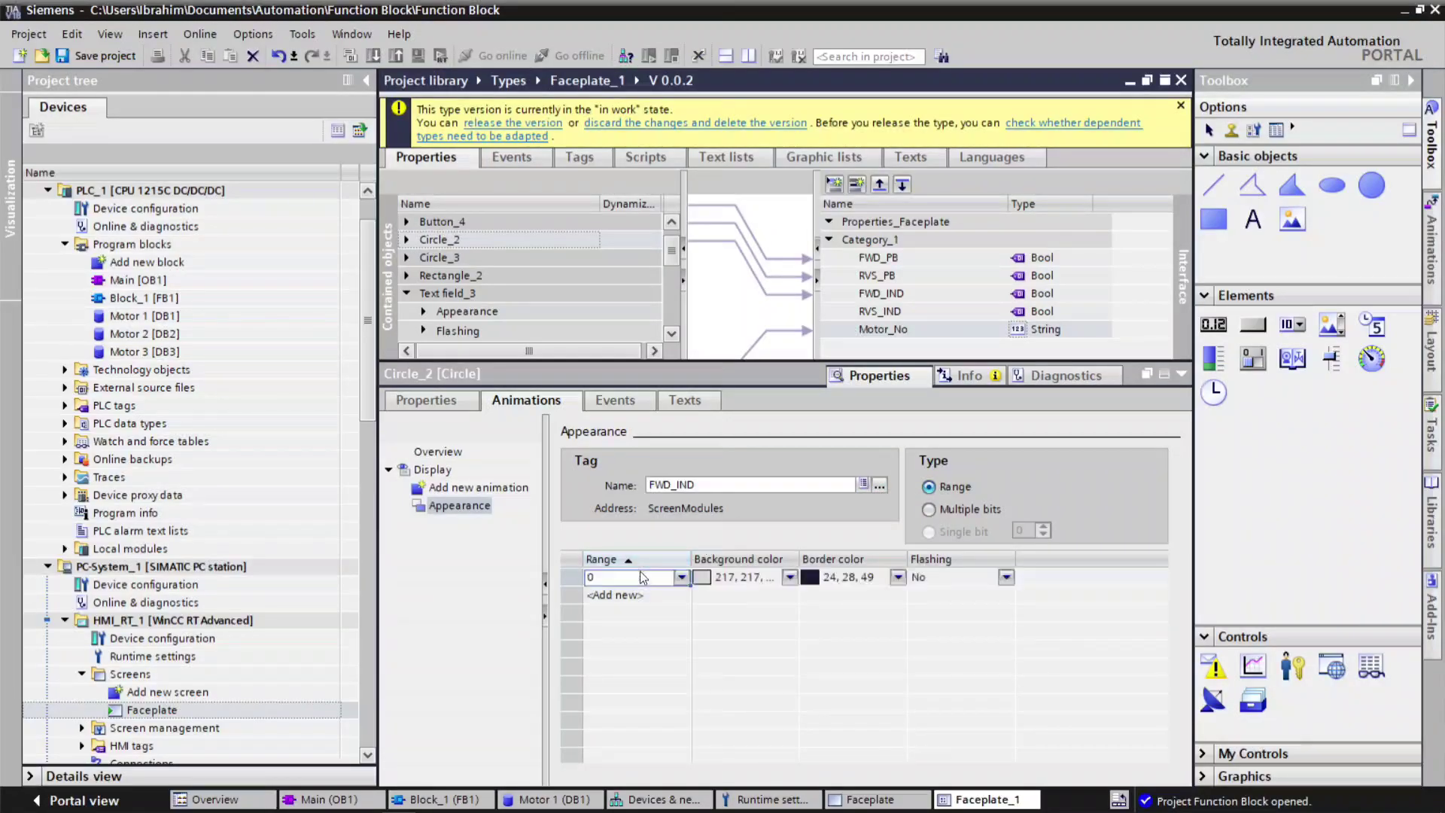
left_click(788, 577)
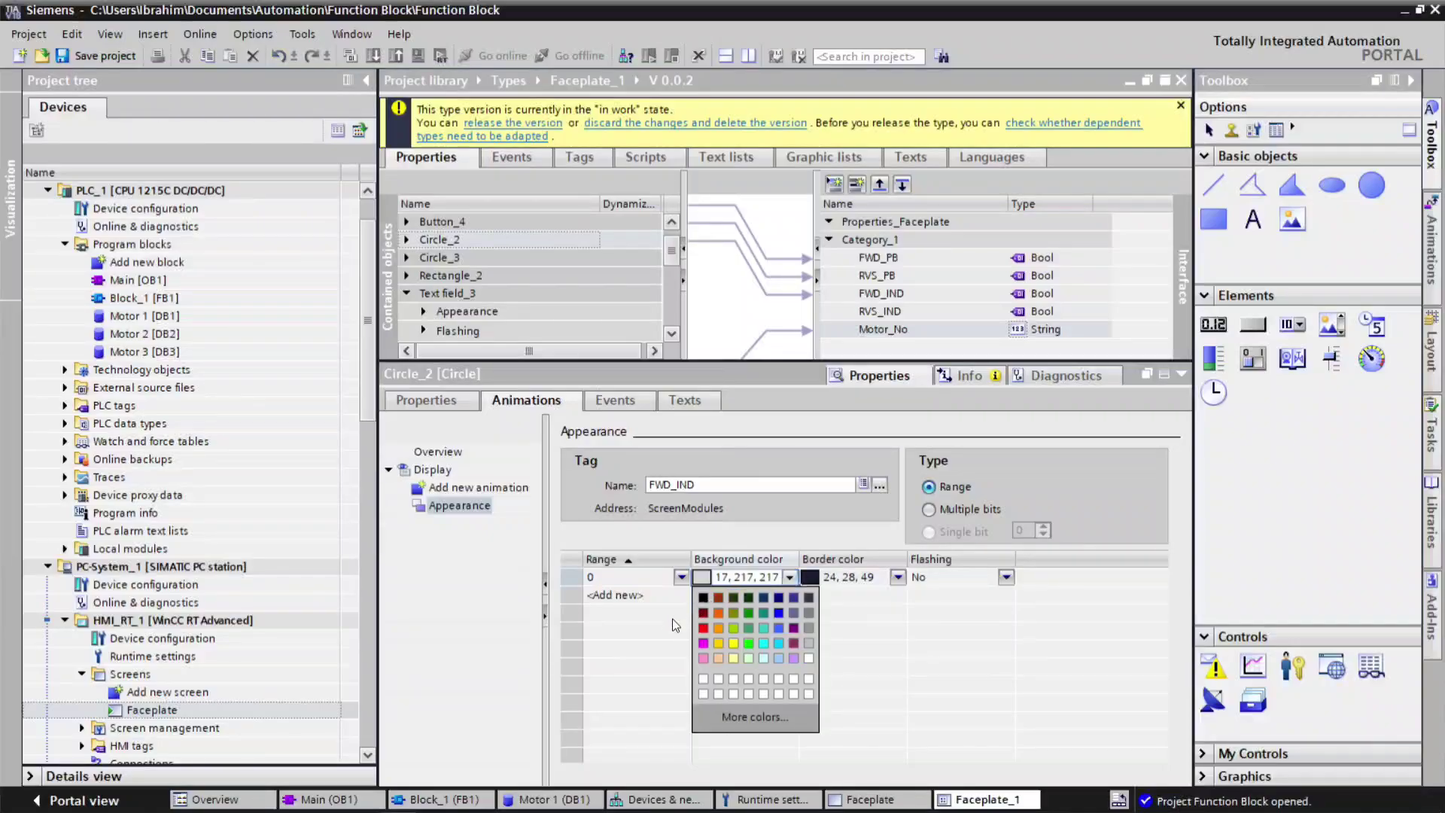
left_click(763, 627)
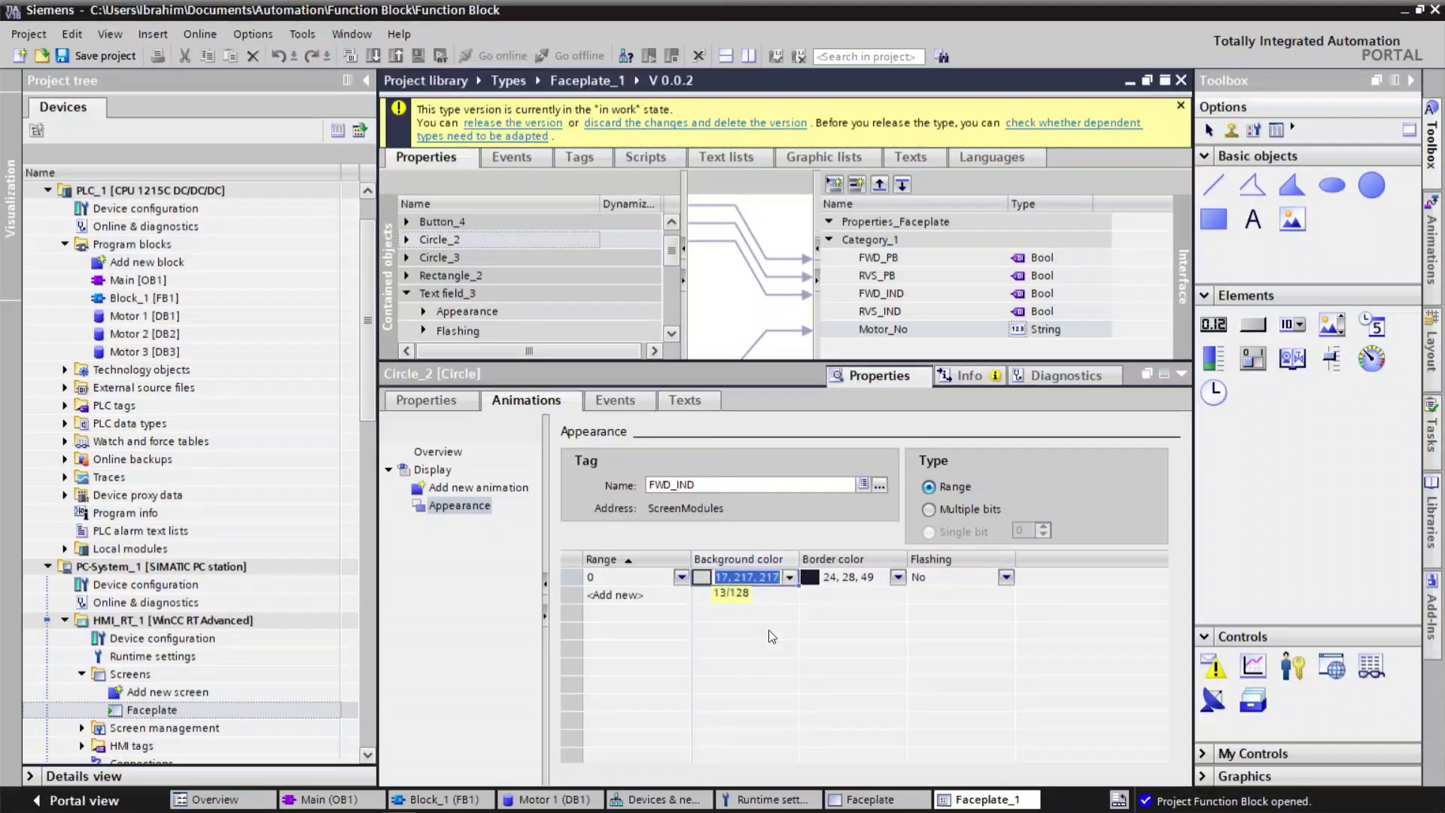
left_click(789, 579)
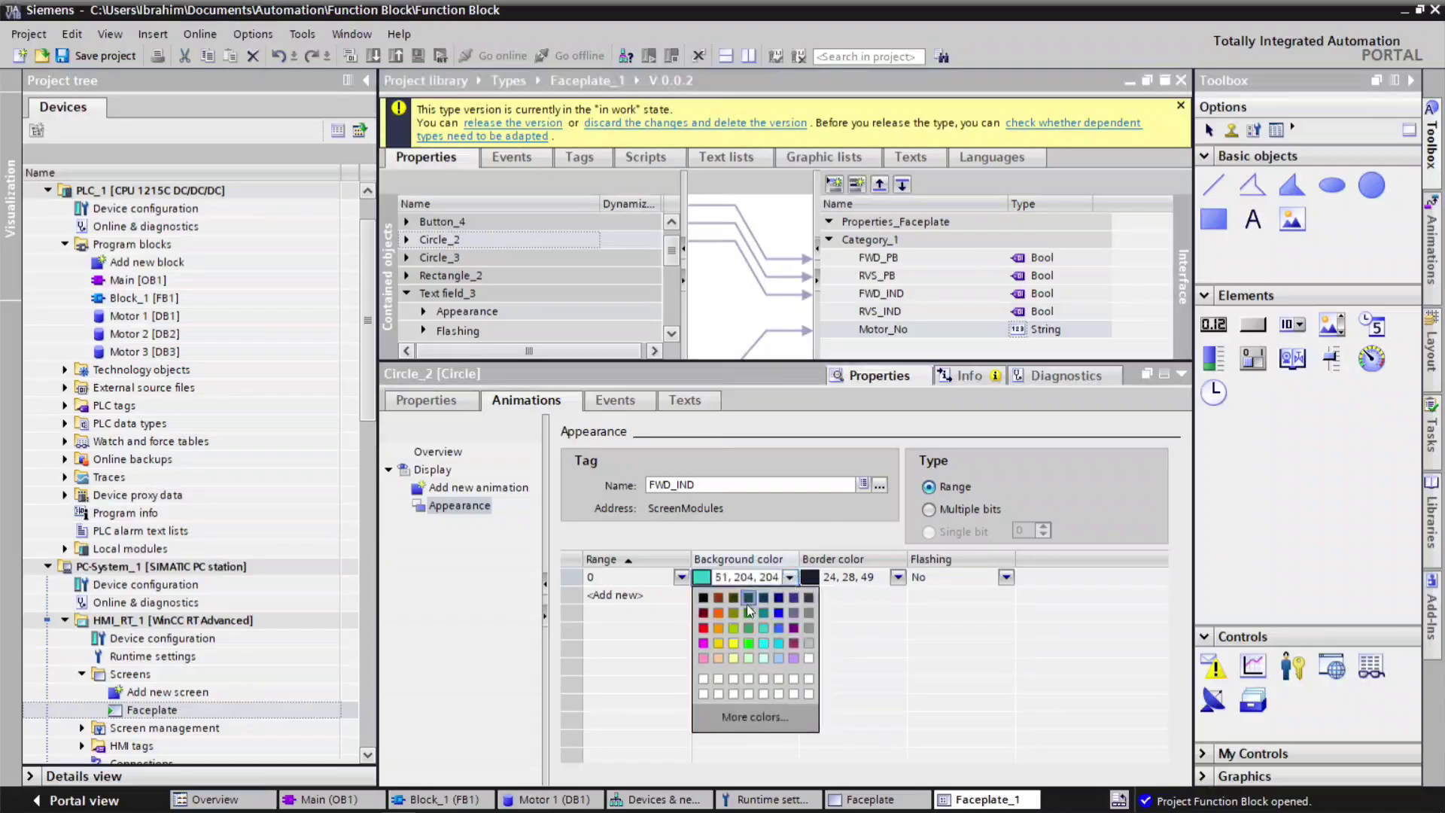
left_click(704, 627)
Step: Add range 1 to the FWD circle's Appearance animation with a cyan background color (0, 255, 255)
left_click(696, 596)
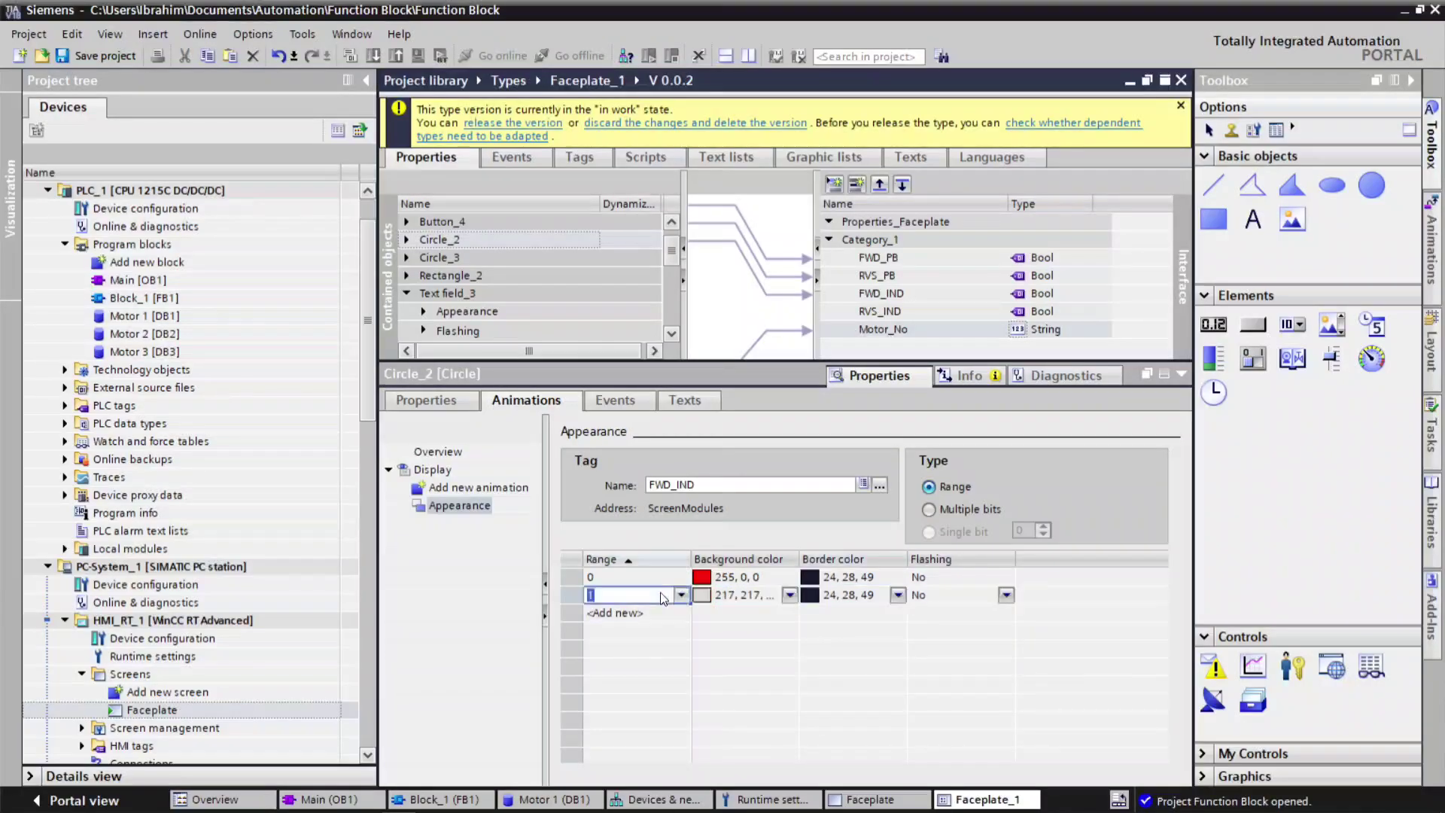
left_click(789, 595)
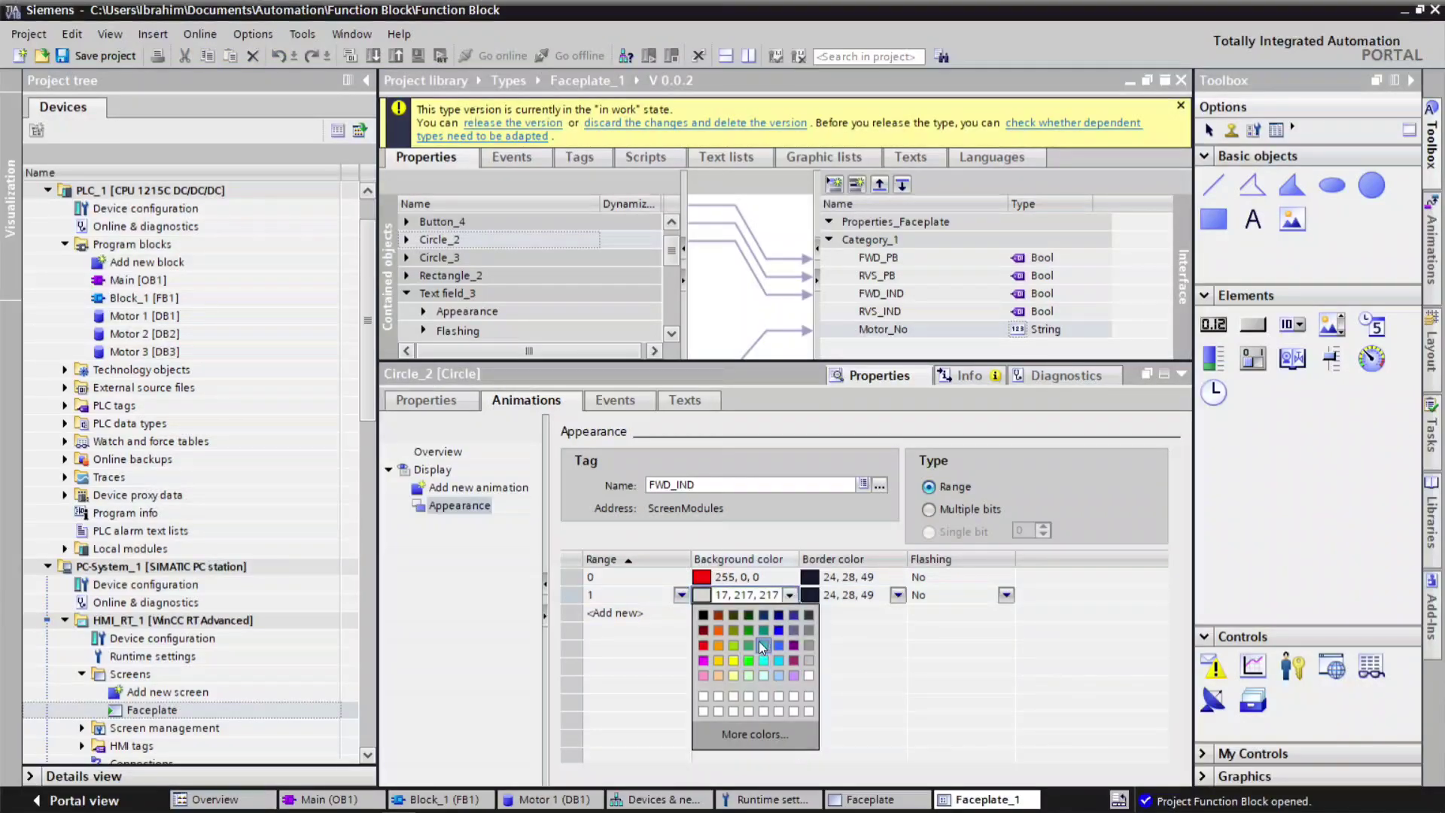
left_click(765, 658)
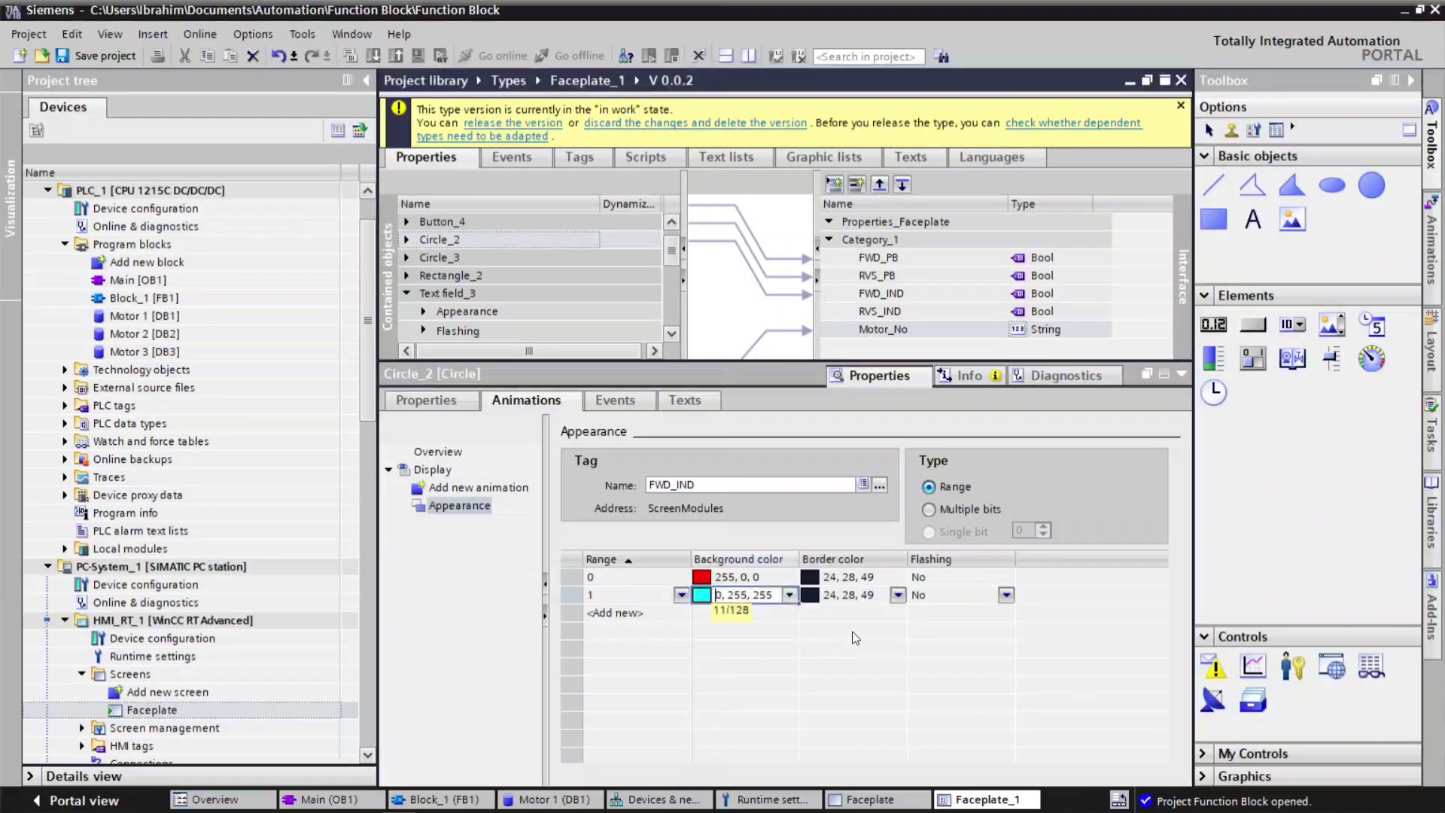
left_click(1178, 373)
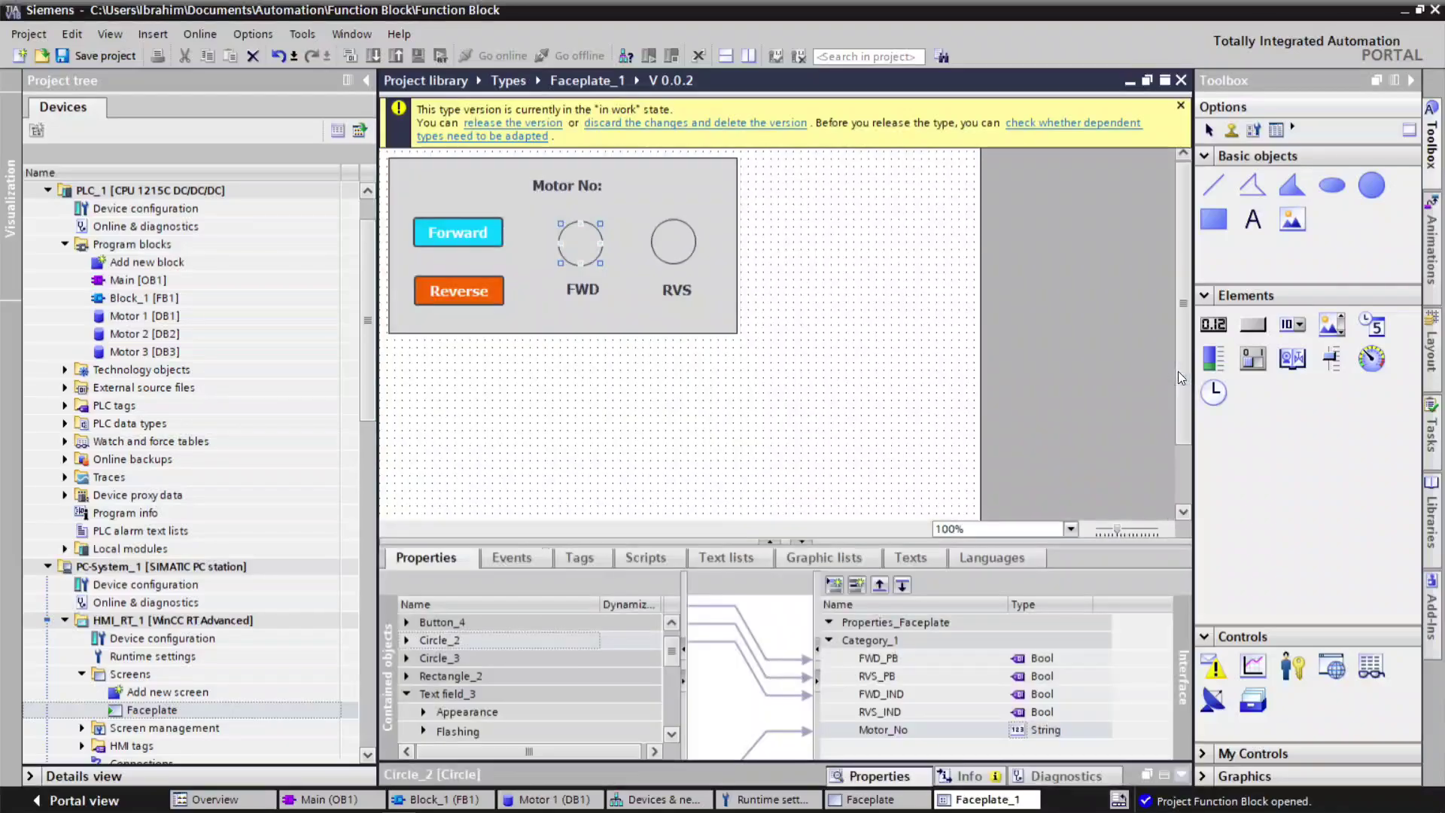
Step: Add an Appearance animation to the circle above the RVS label and link it to the RVS_IND interface property
right_click(665, 235)
left_click(775, 490)
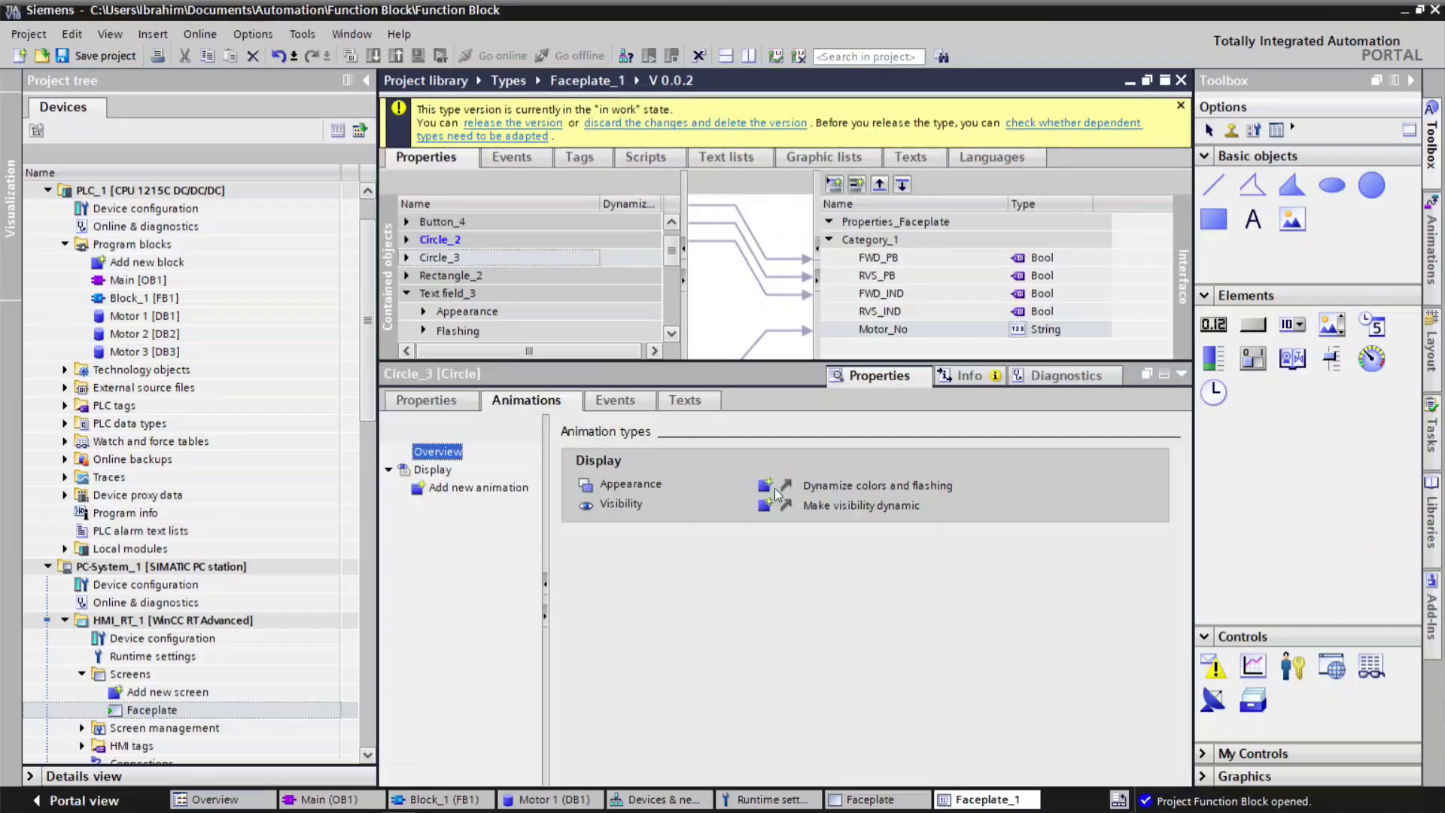
double_click(774, 488)
left_click(880, 485)
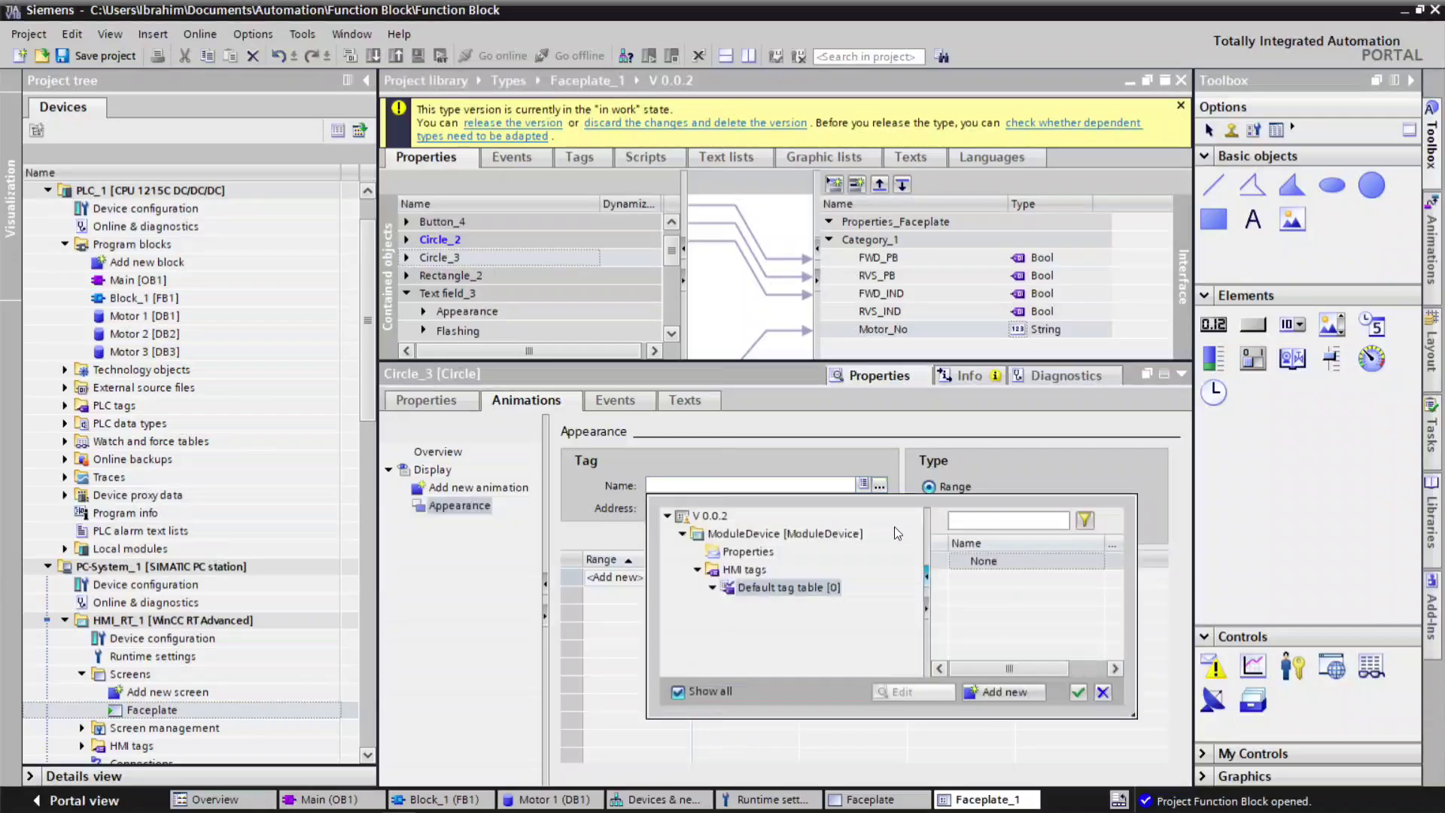
left_click(746, 552)
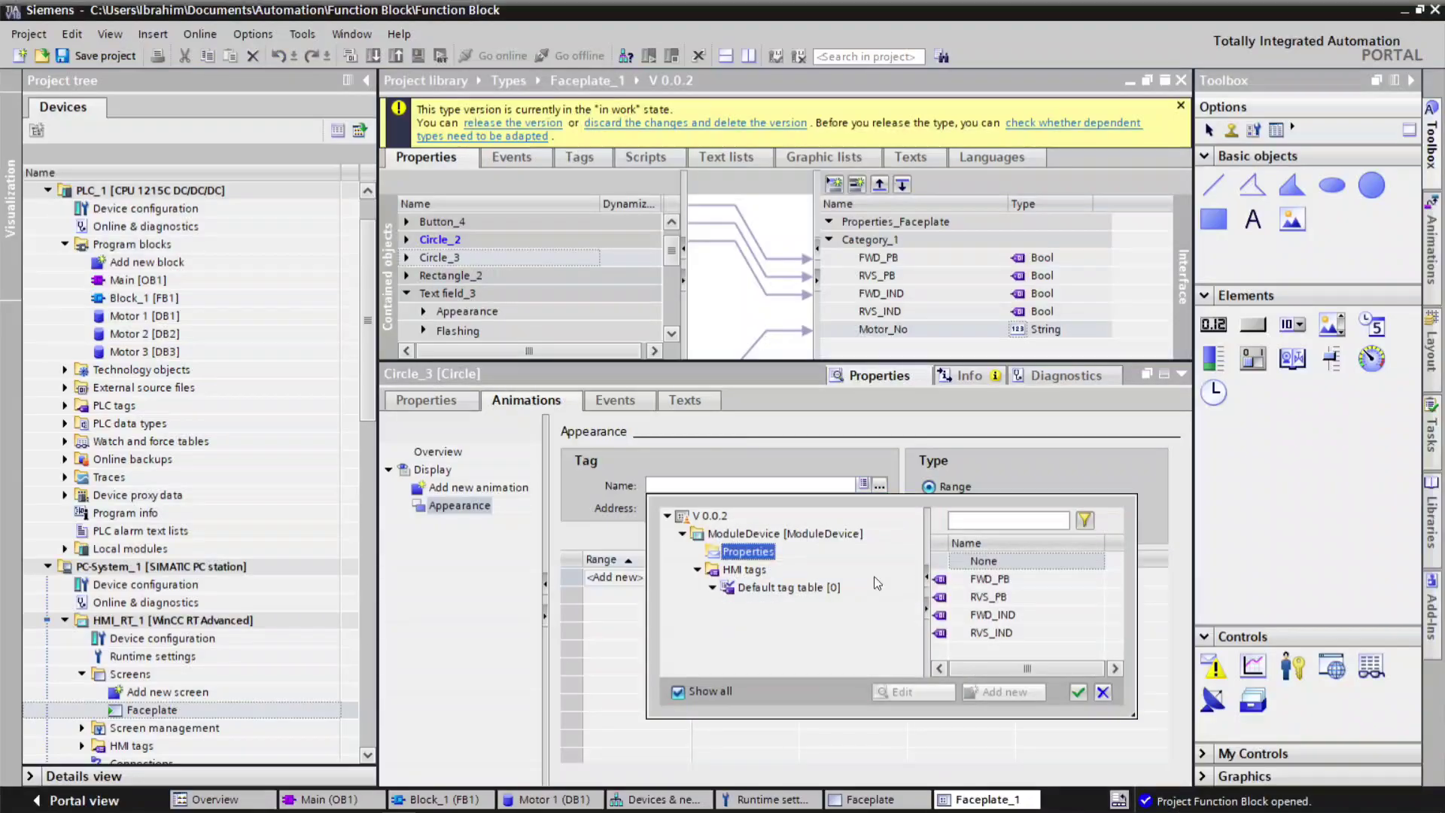
left_click(990, 632)
left_click(1077, 691)
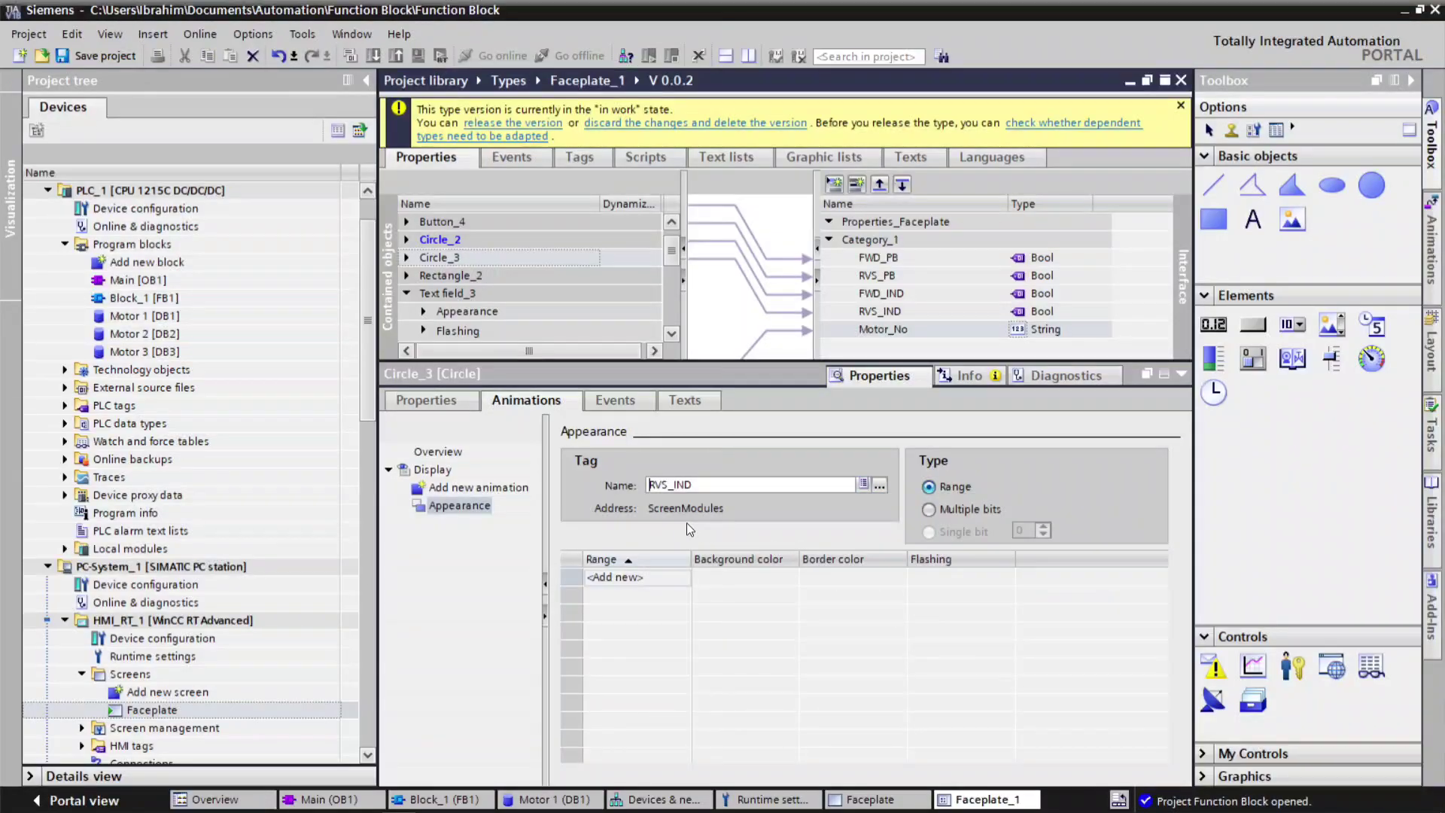
Step: Add range 0 with a red background (255, 0, 0) and range 1 with an orange background (255, 102, 0) to the RVS circle's Appearance animation
left_click(614, 576)
left_click(790, 577)
left_click(703, 625)
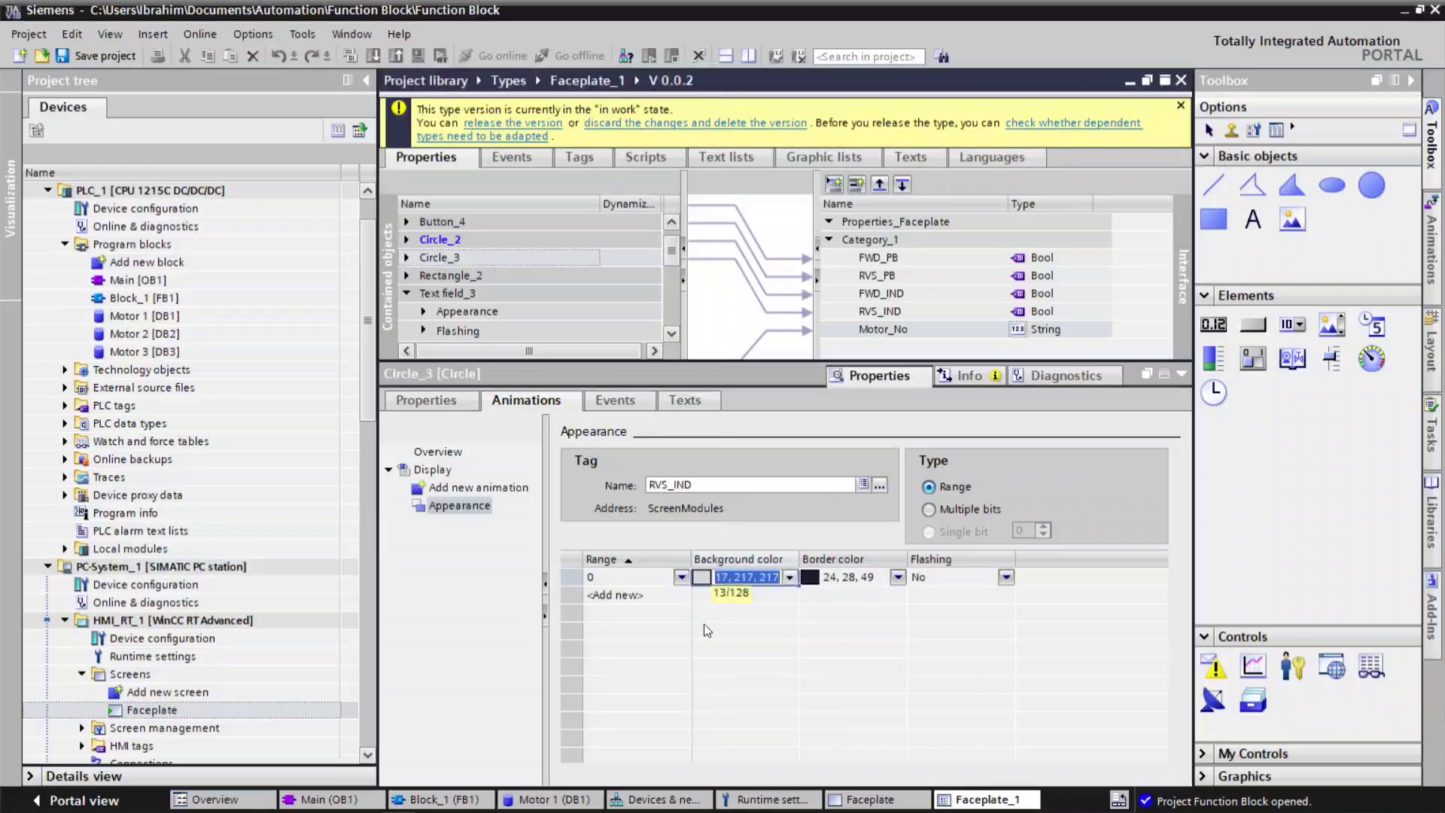
left_click(657, 594)
left_click(781, 594)
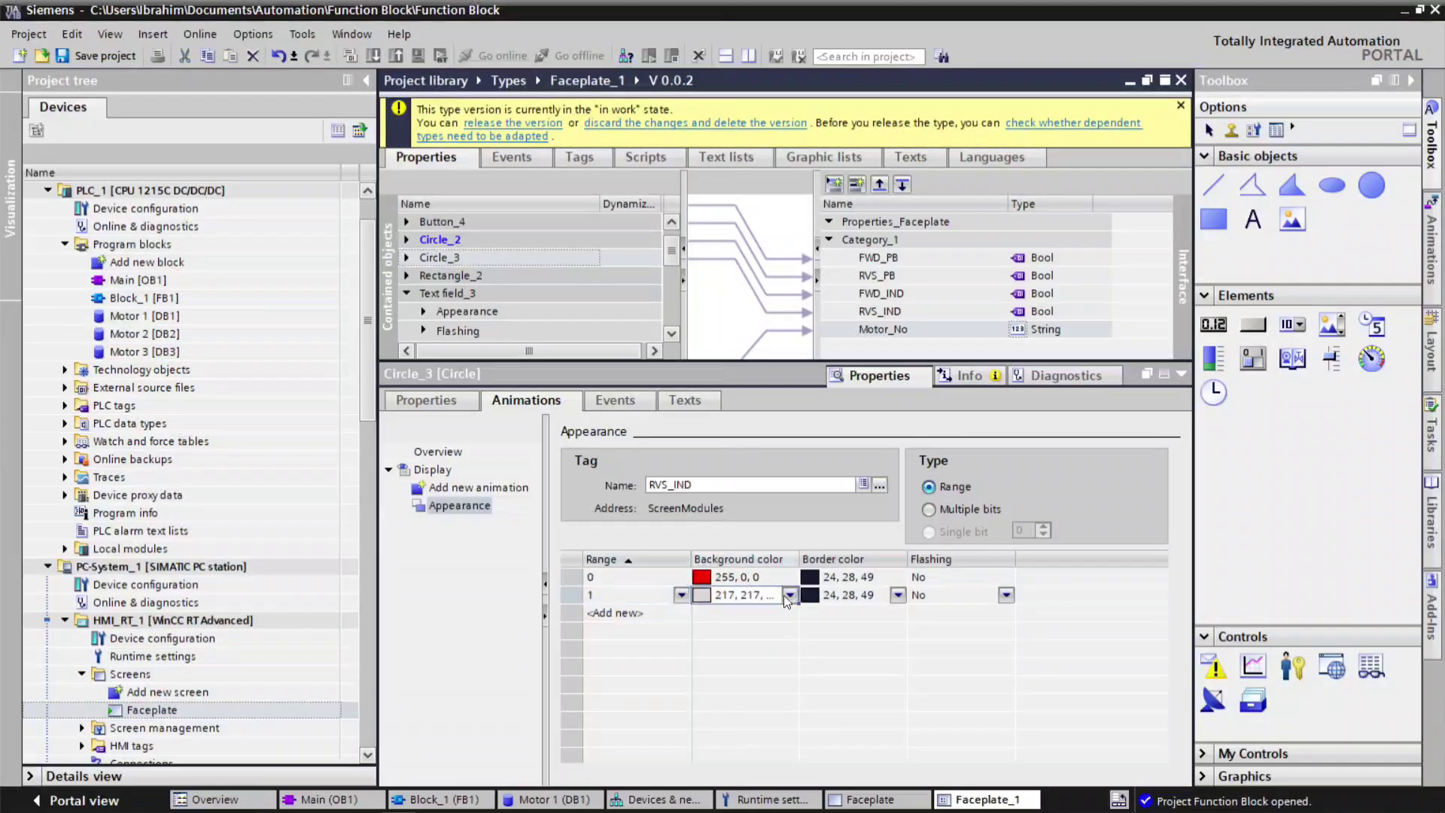
left_click(791, 594)
left_click(717, 631)
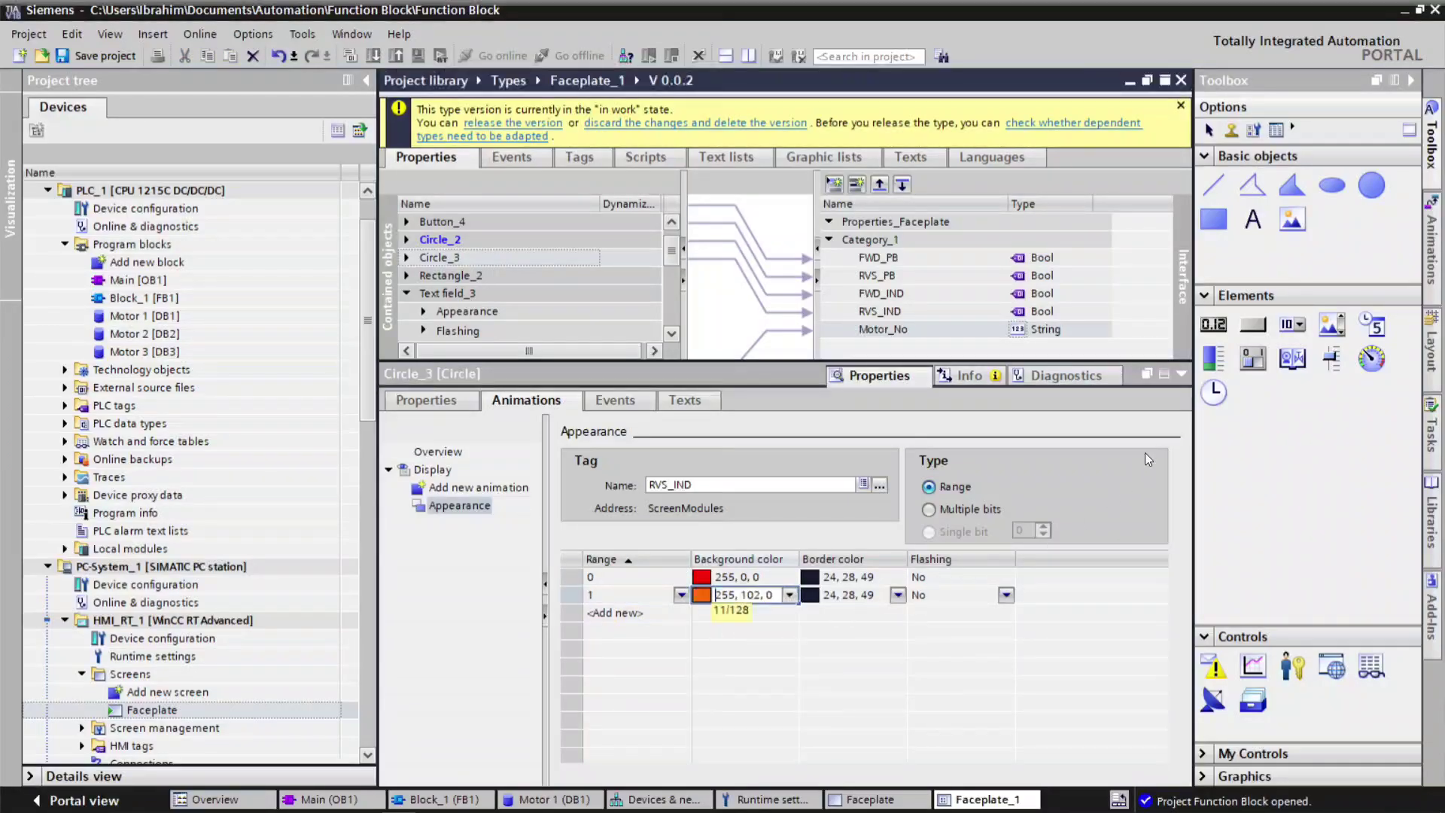
Step: Release version 0.0.2 of the Faceplate_1 type with the recommended properties
left_click(1180, 373)
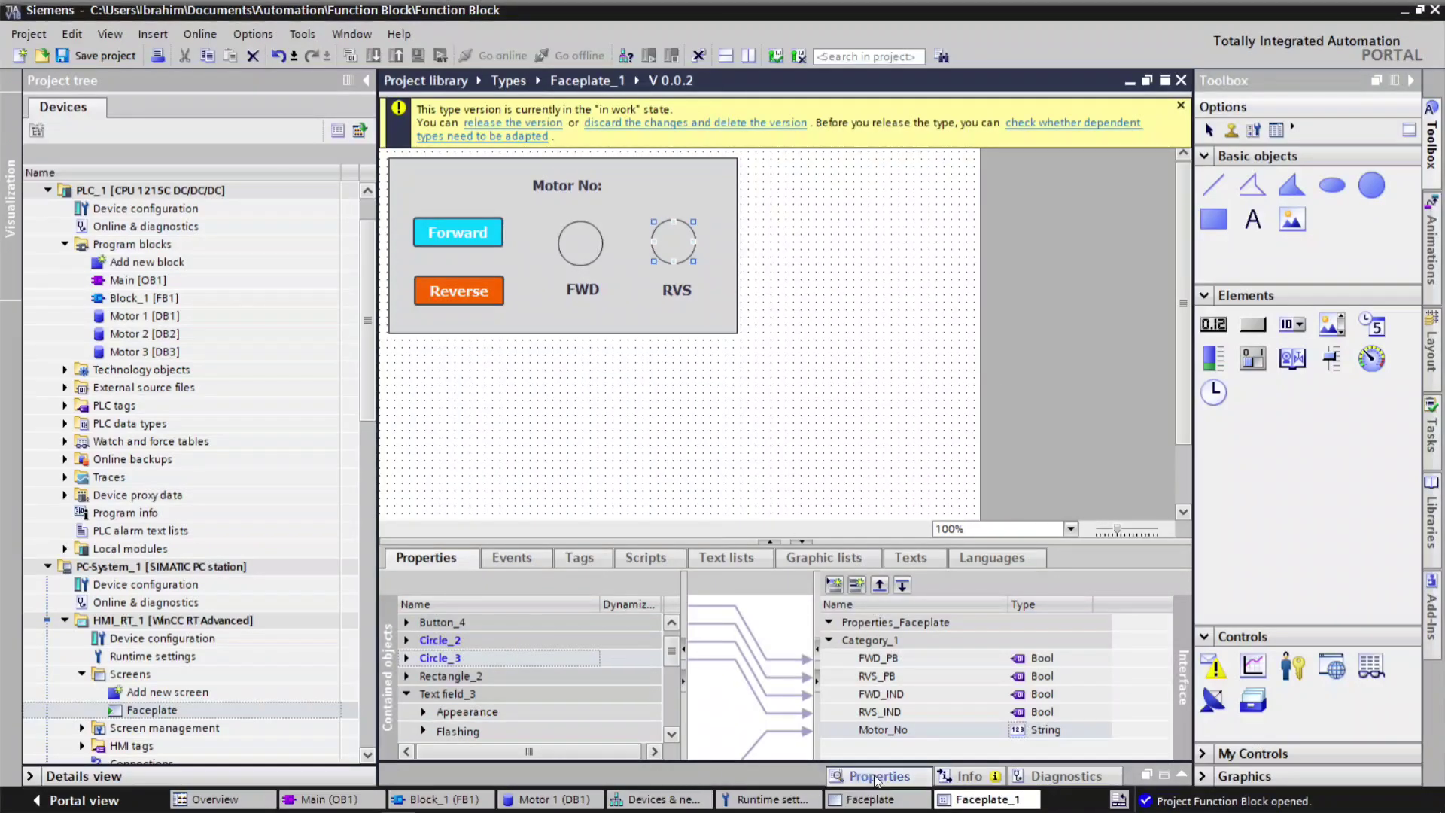
left_click(493, 125)
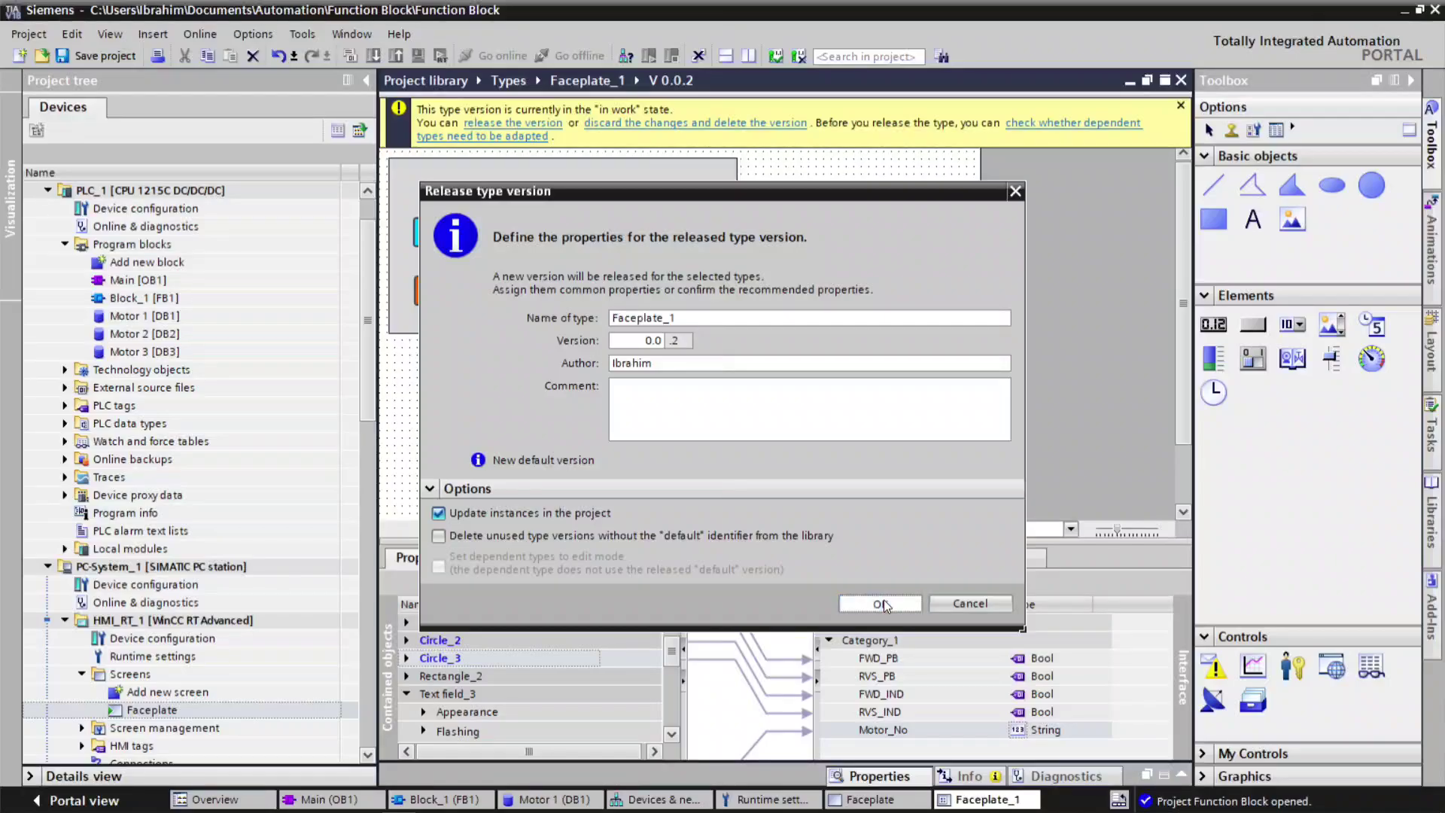
left_click(881, 604)
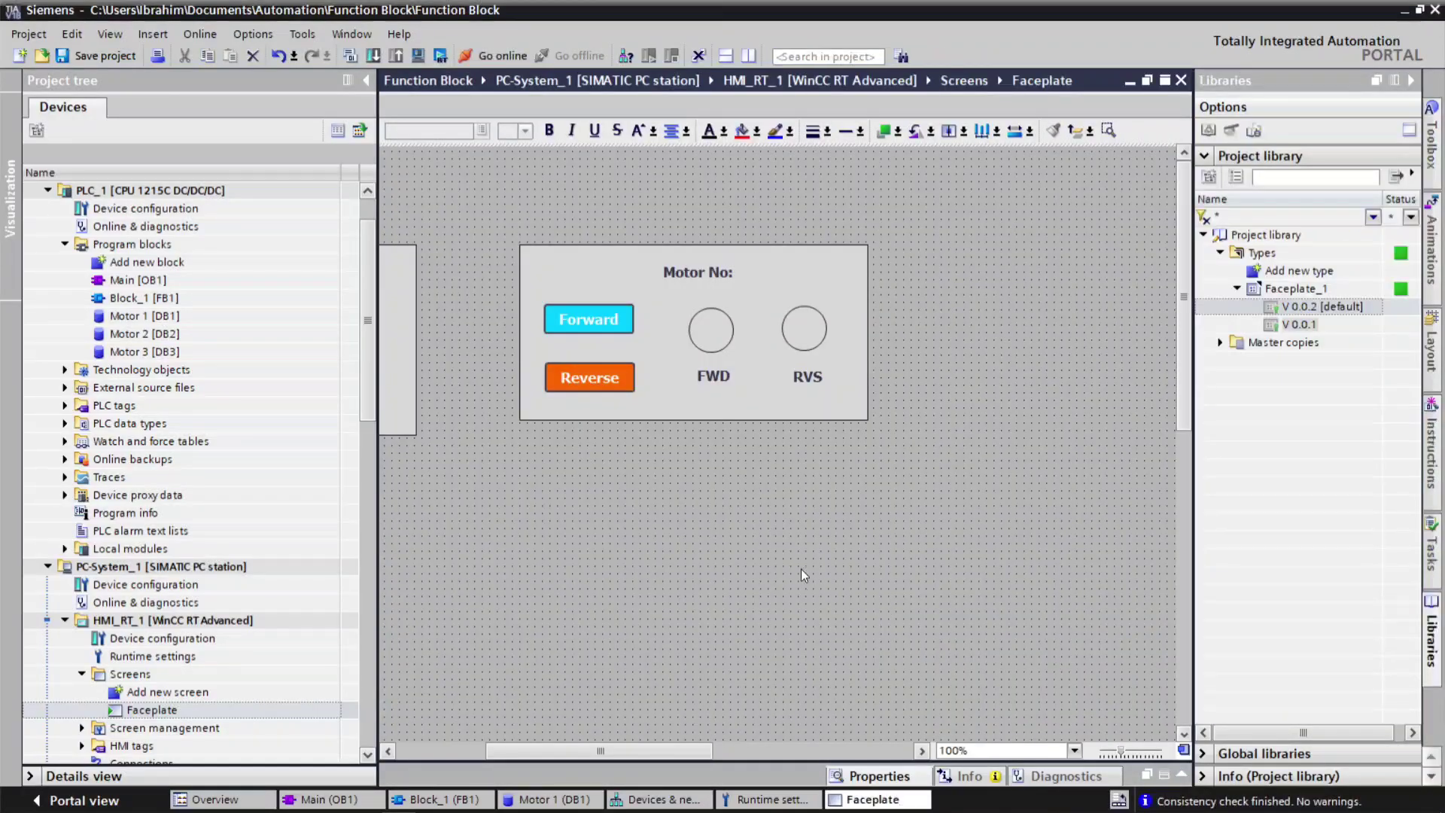
Step: Replace the existing motor faceplate on the Faceplate screen with a new instance of Faceplate_1 V 0.0.2 from the project library
left_click_drag(450, 173, 892, 474)
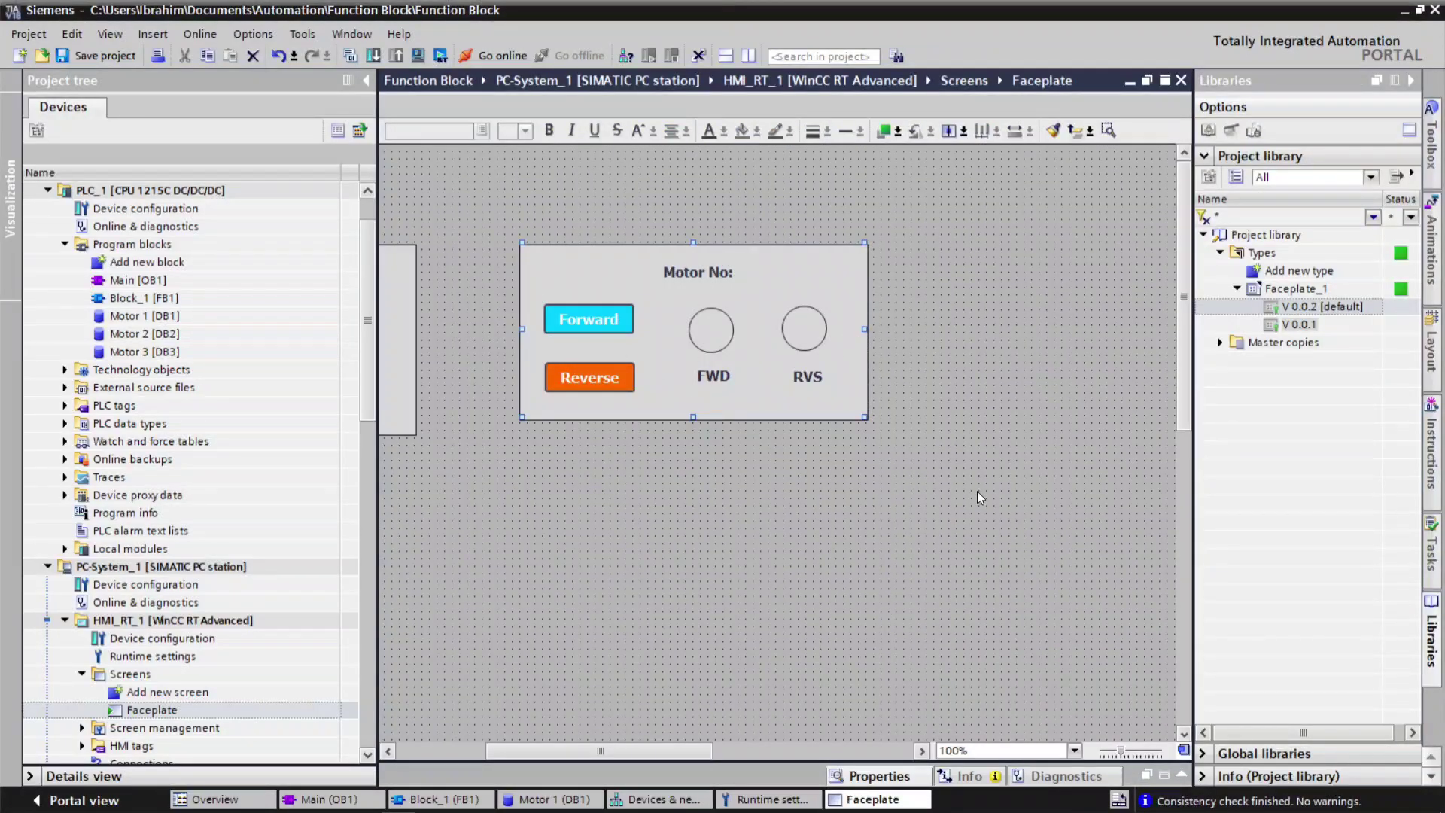
key("Delete")
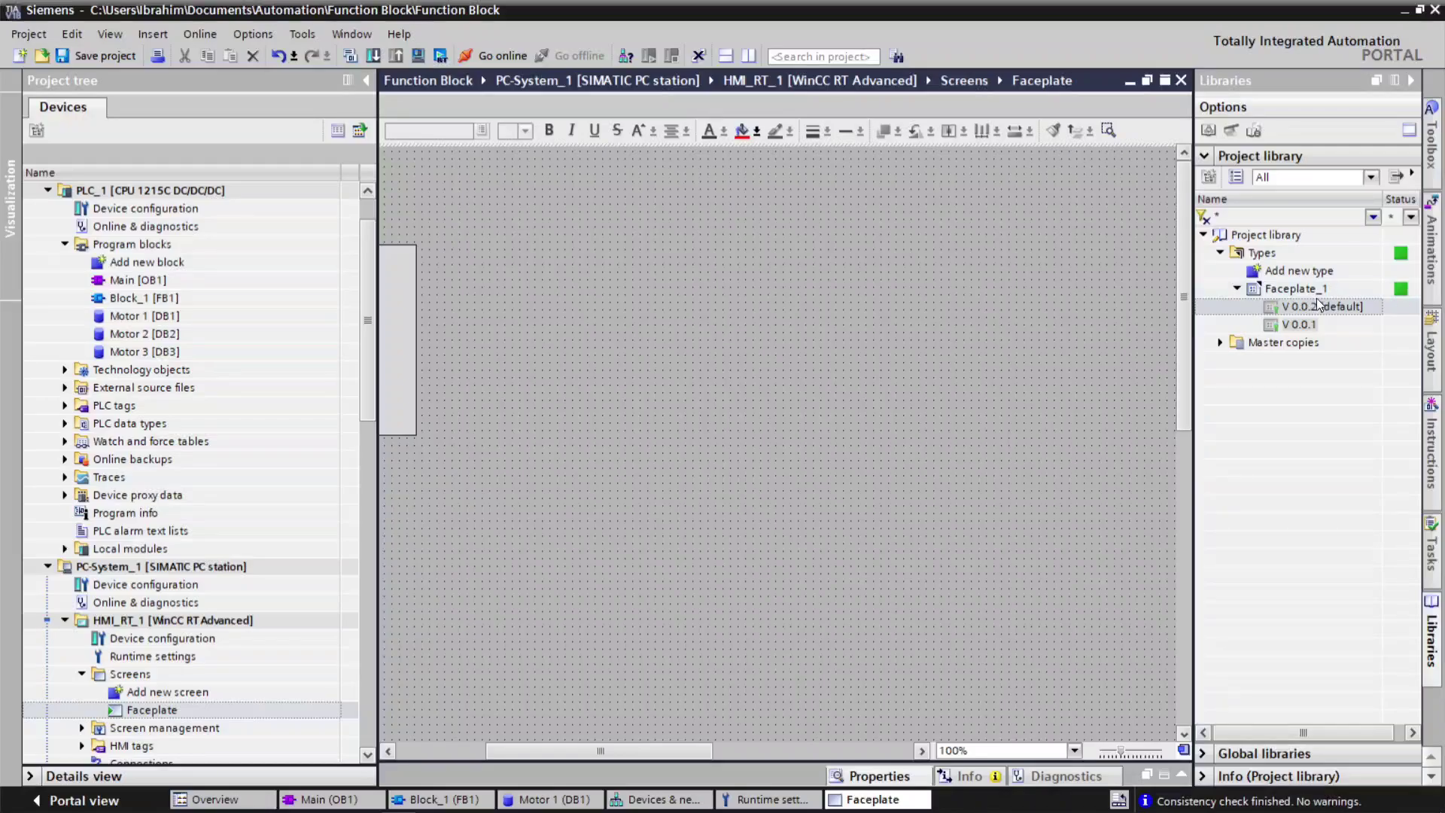
left_click_drag(1317, 304, 681, 331)
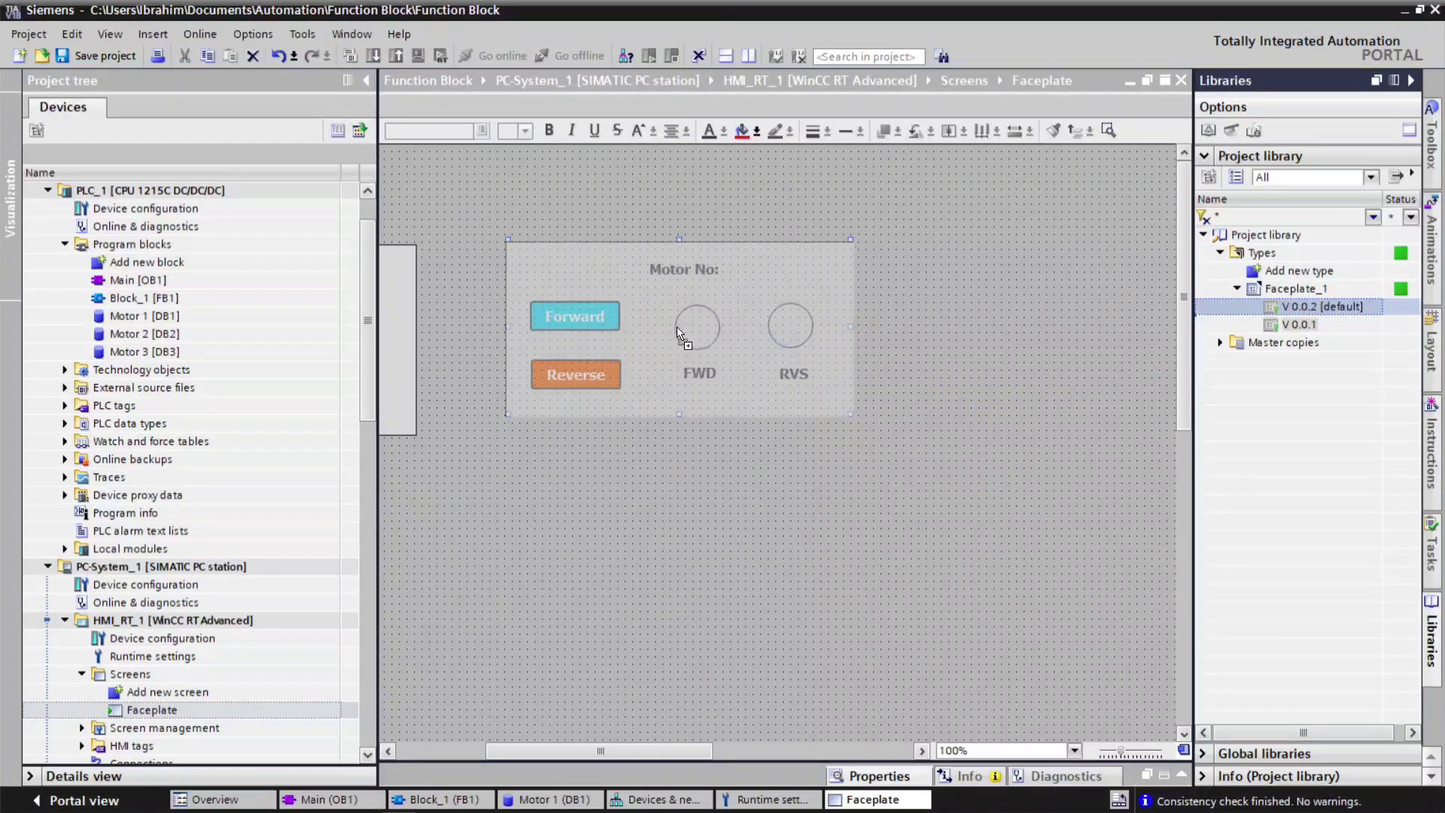
Step: Set the static value of the placed faceplate's Motor_No interface property to "Motor No: 1"
right_click(670, 379)
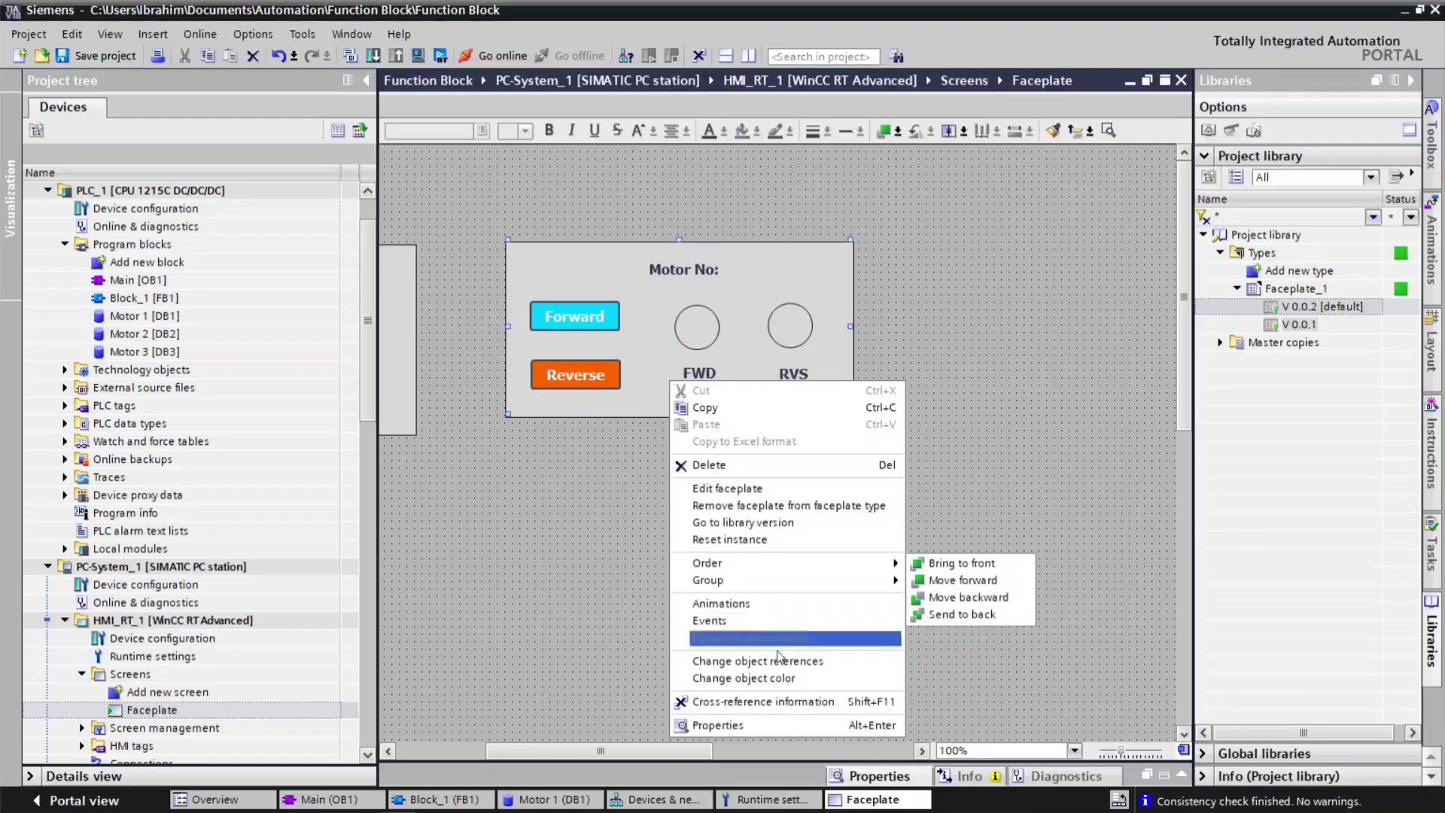
left_click(739, 727)
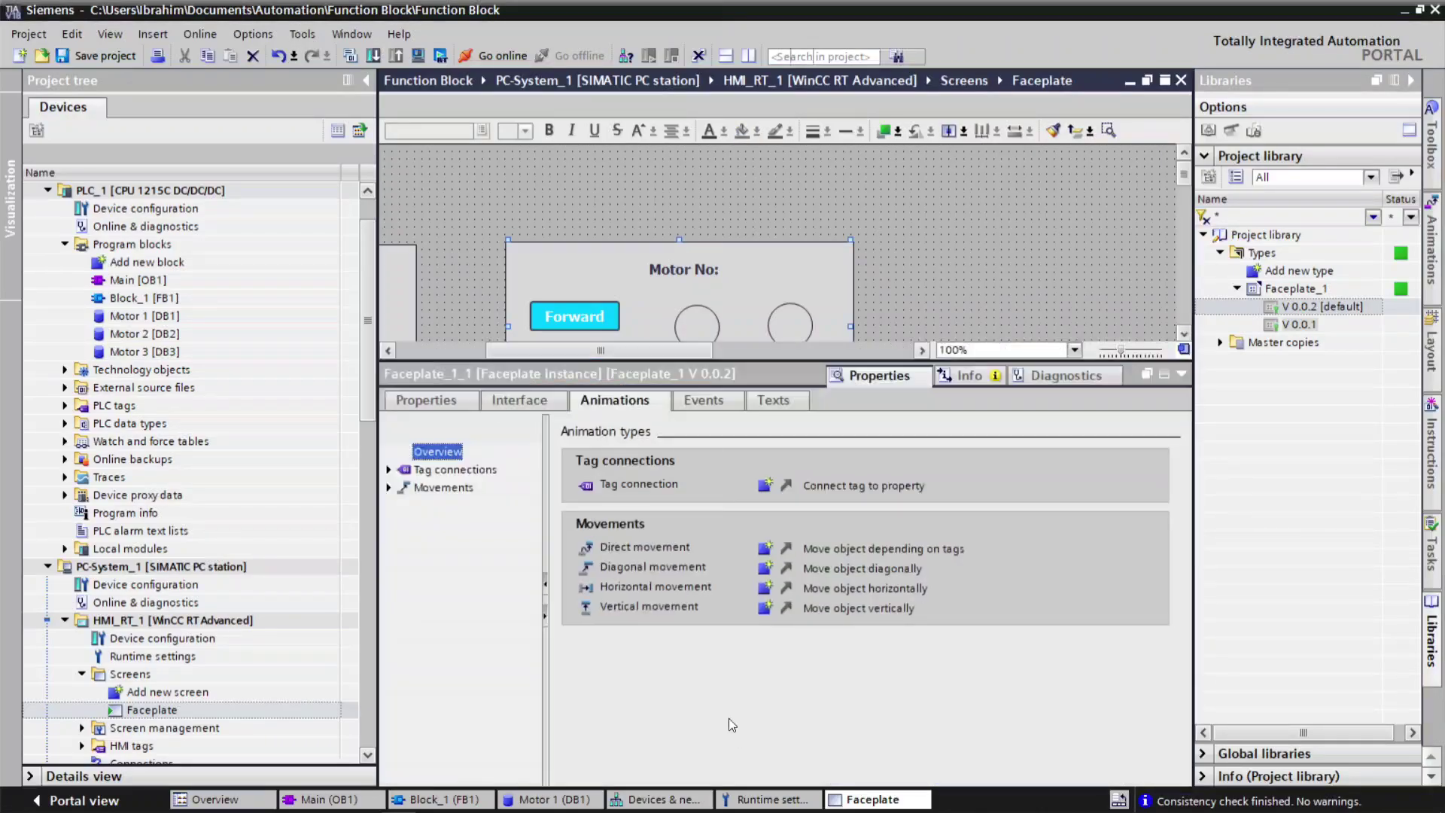
left_click(526, 402)
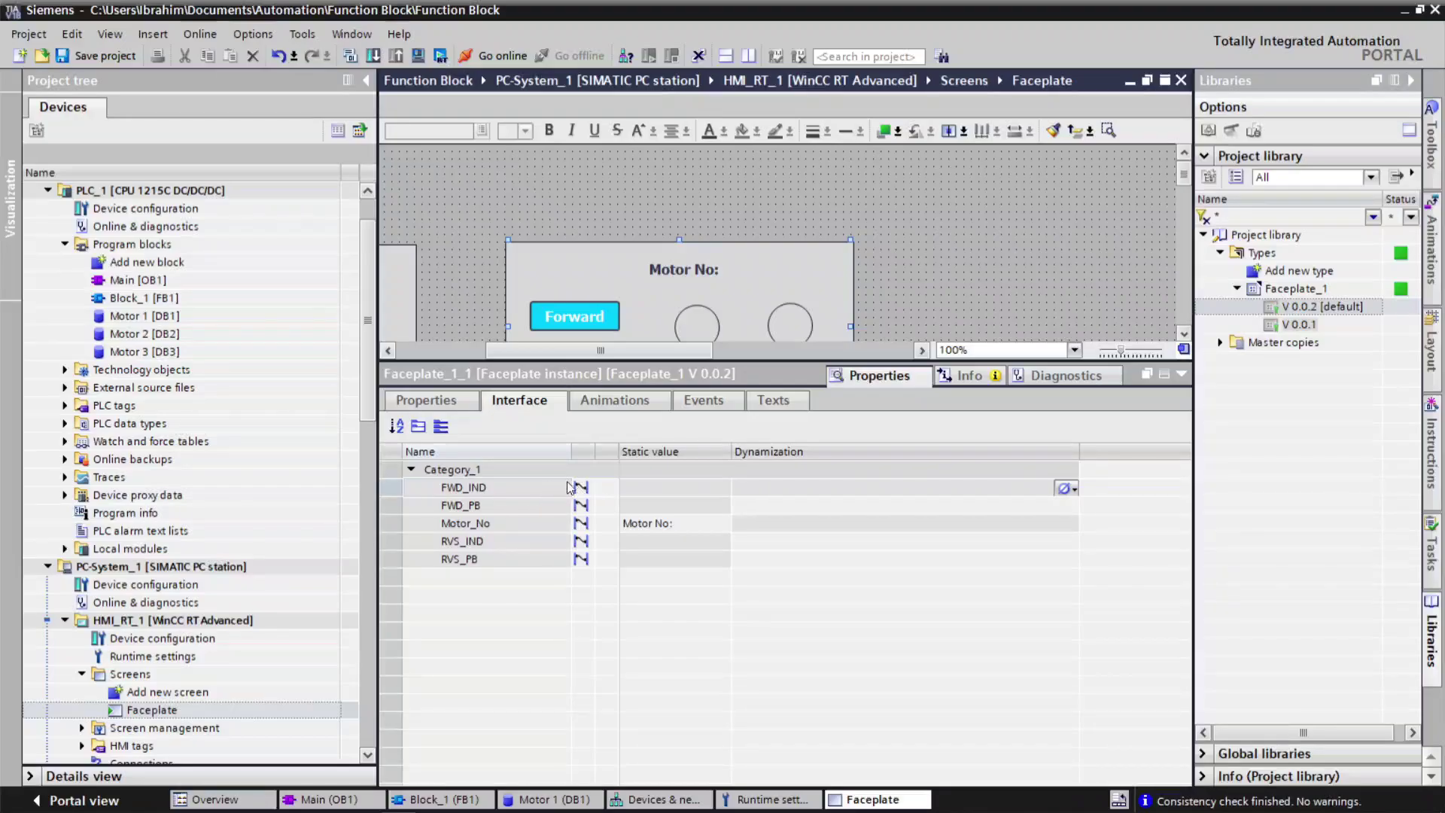
double_click(697, 525)
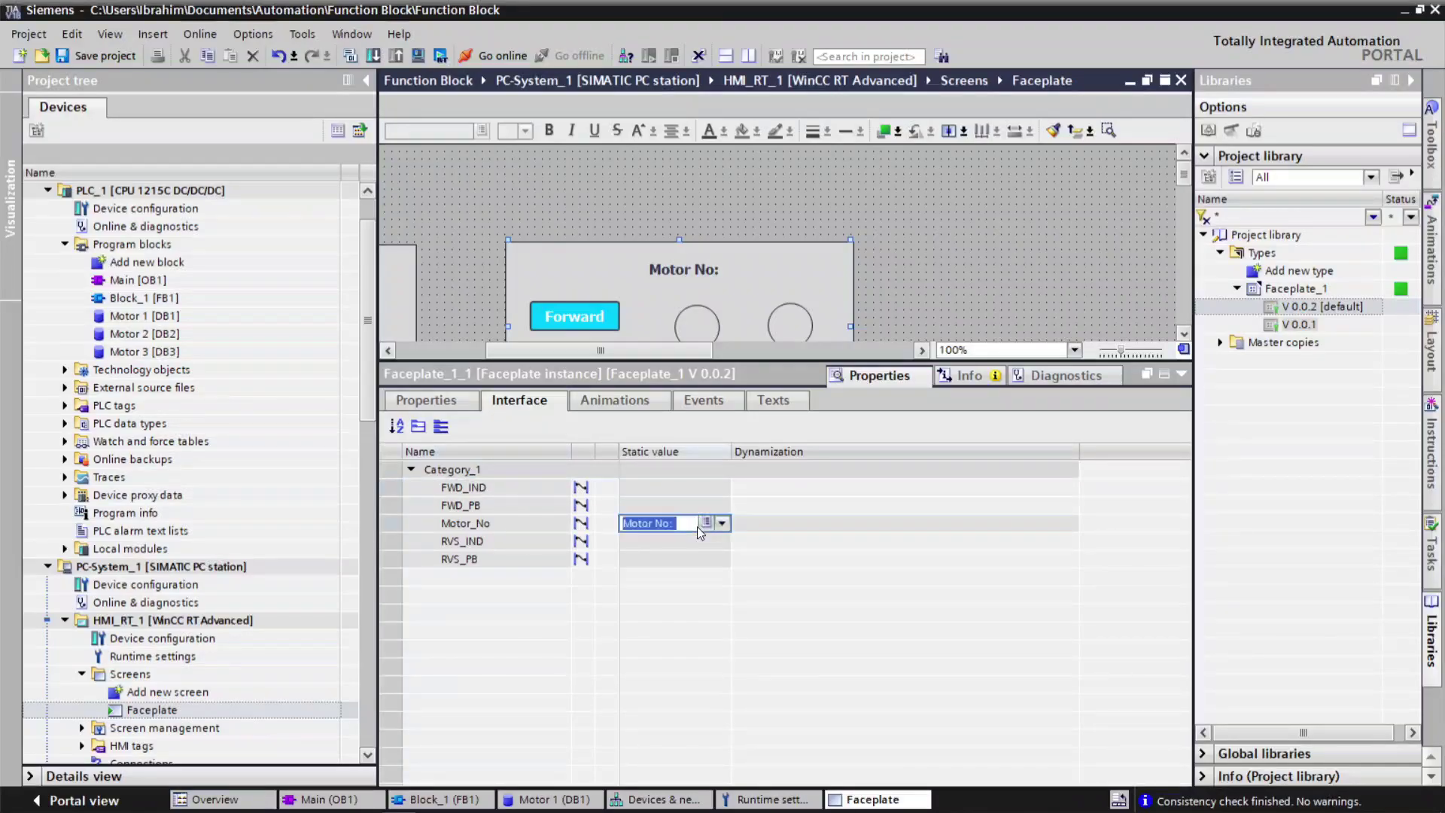
left_click(701, 523)
left_click(833, 490)
left_click(695, 524)
double_click(696, 523)
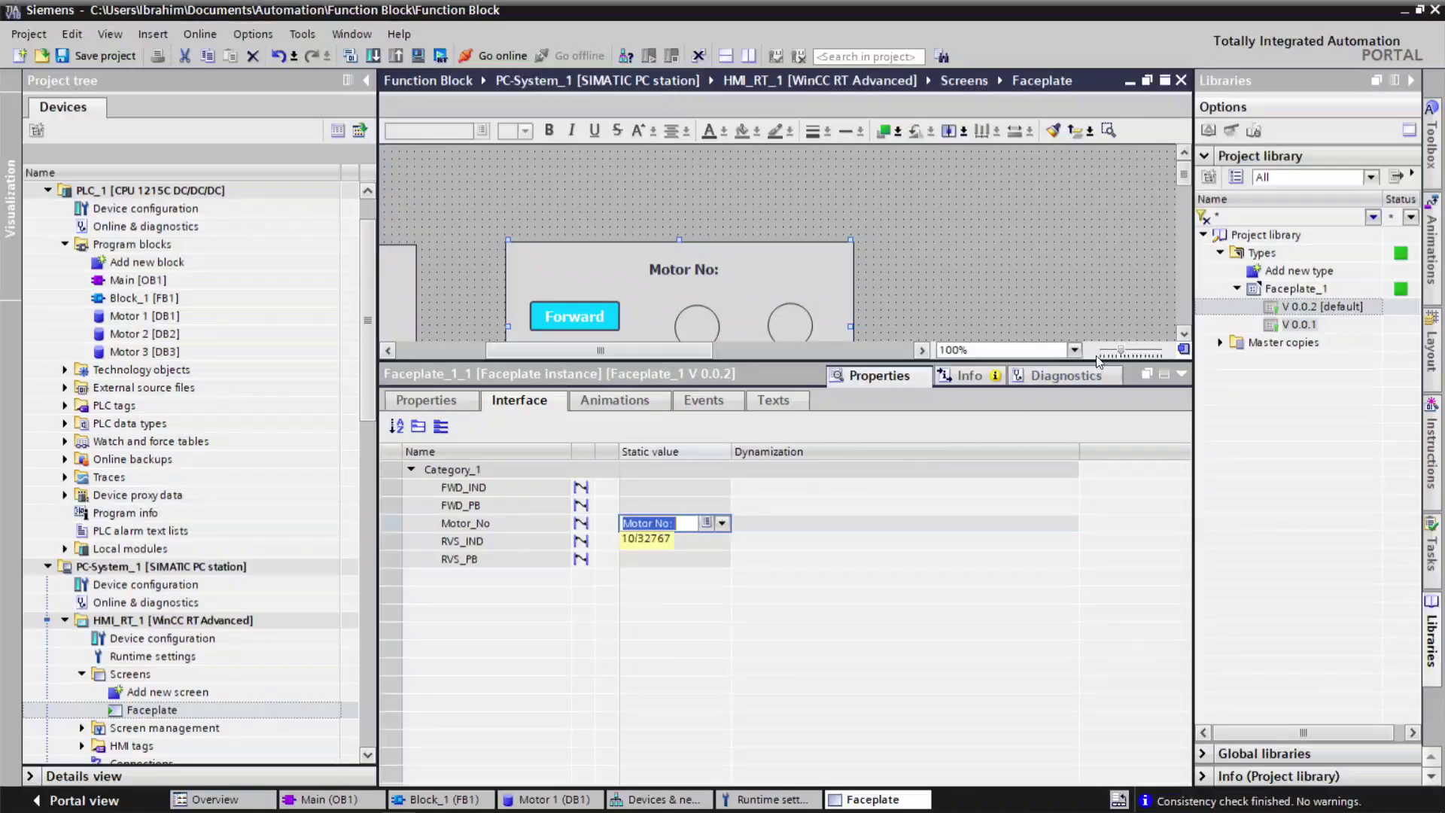
left_click(681, 522)
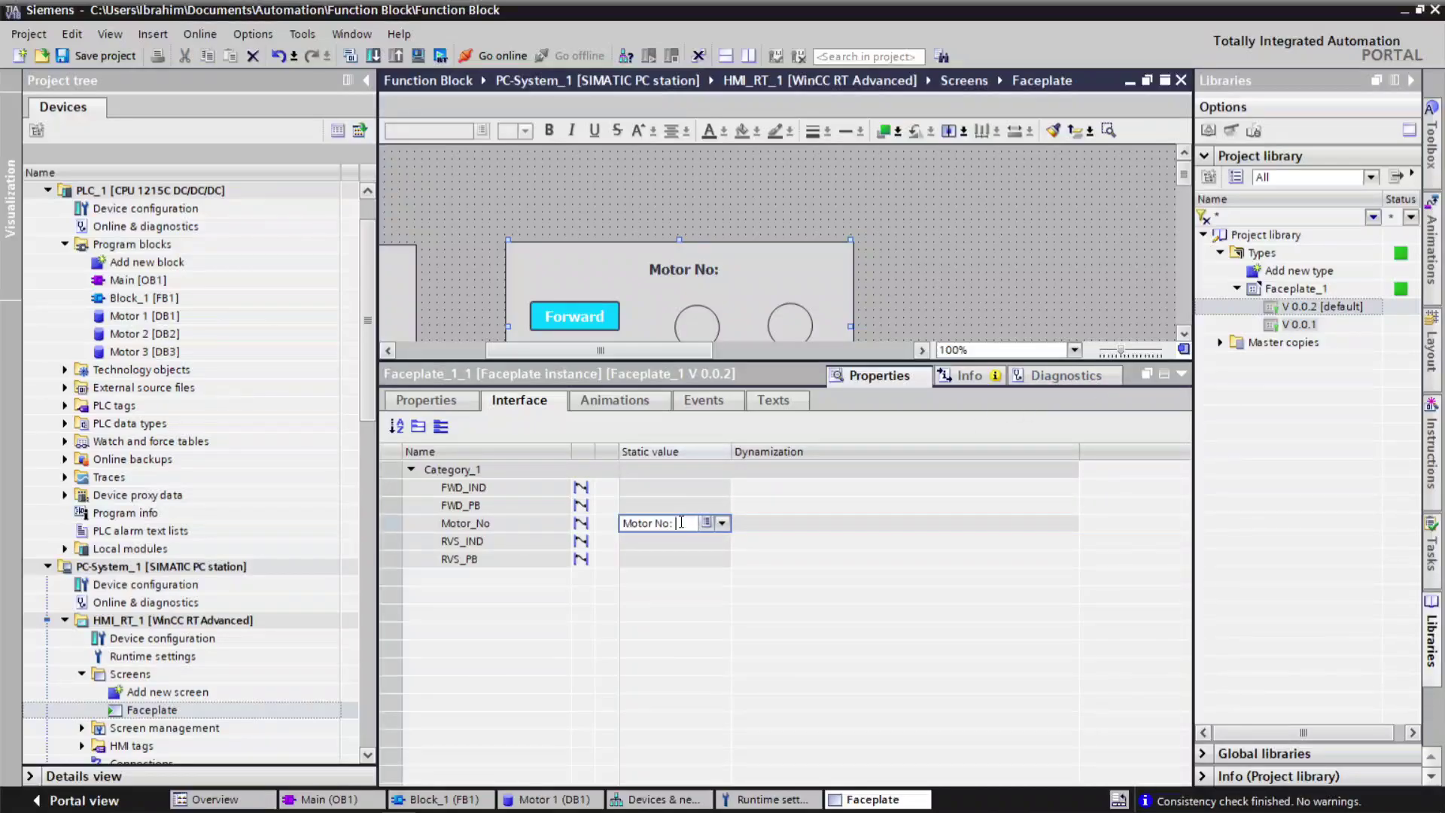
type("1")
key("Return")
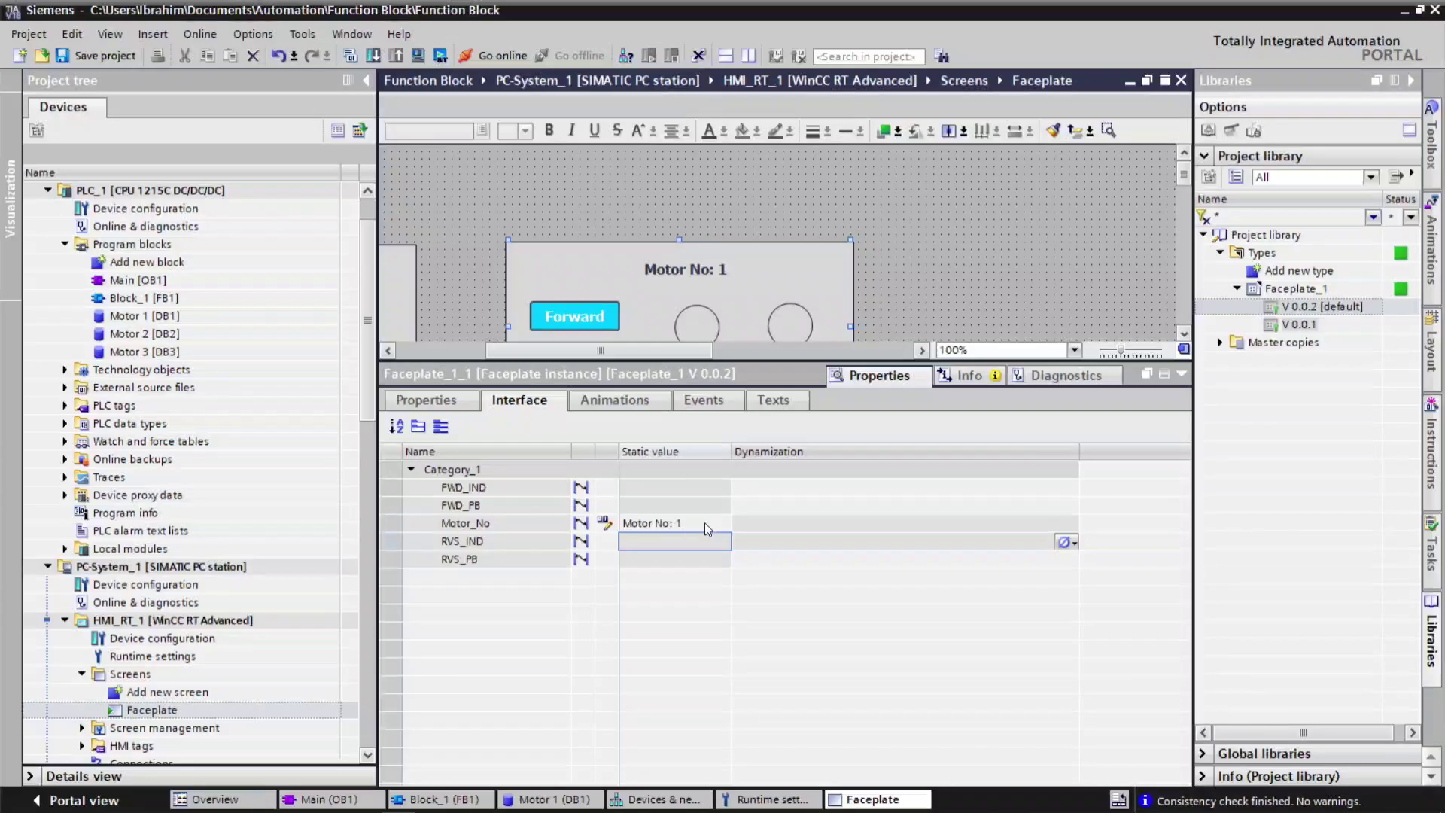
left_click(1178, 375)
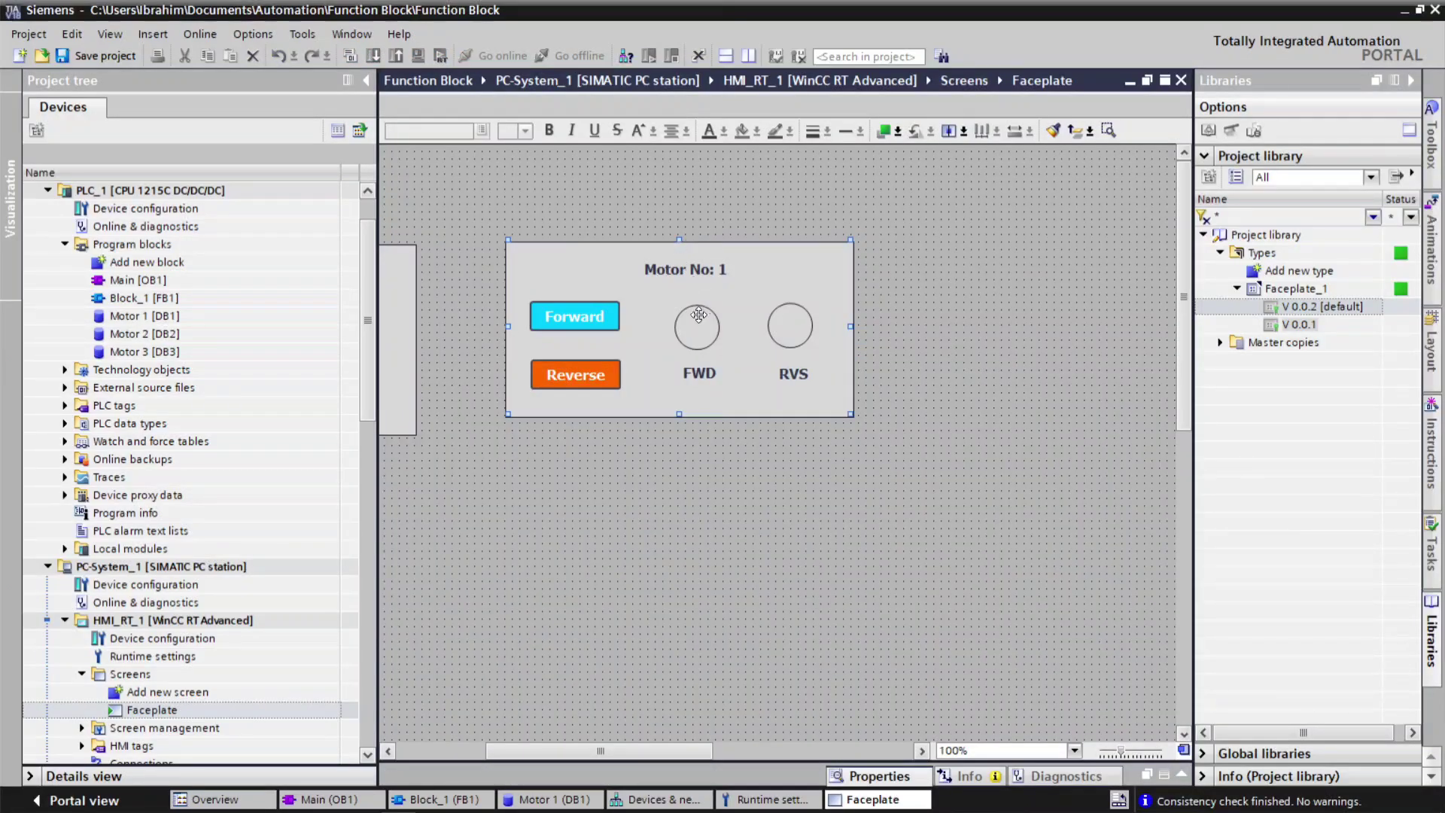
Step: Make two copies of the Motor No: 1 faceplate and place them side by side in a row beside it
left_click_drag(649, 741, 697, 745)
left_click_drag(623, 393, 955, 399)
left_click_drag(720, 751, 873, 745)
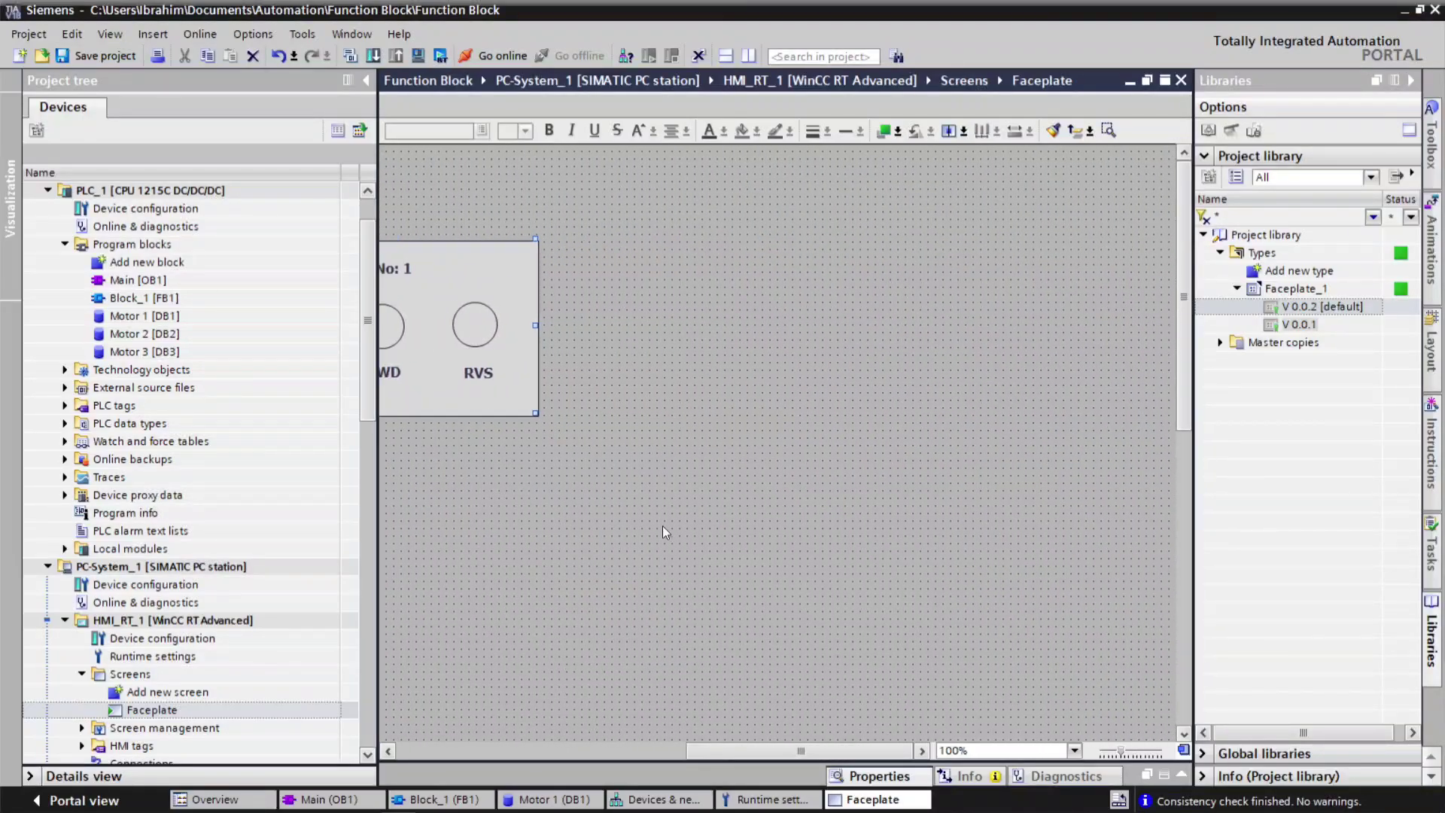
left_click_drag(500, 414, 866, 406)
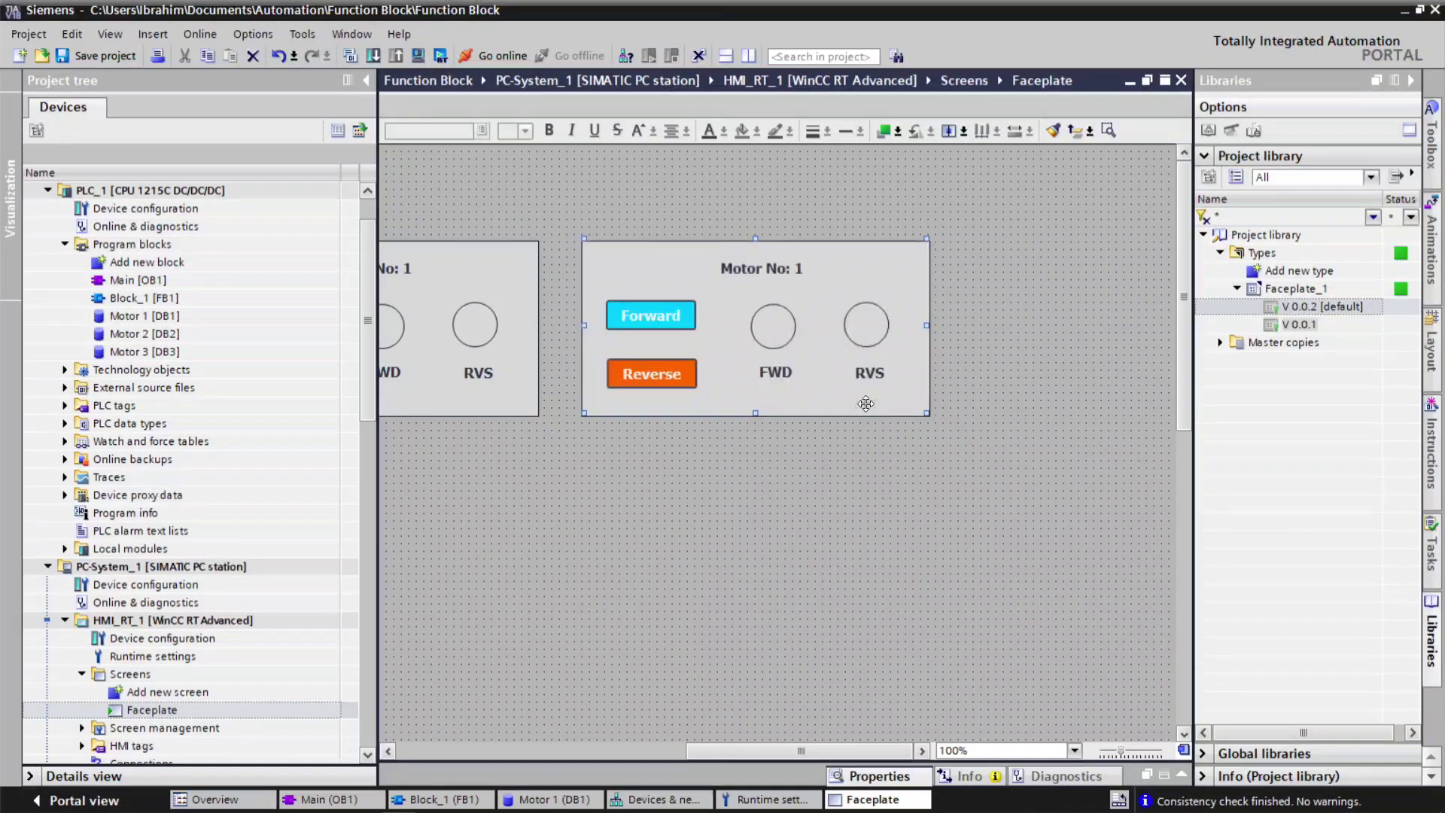
left_click(848, 481)
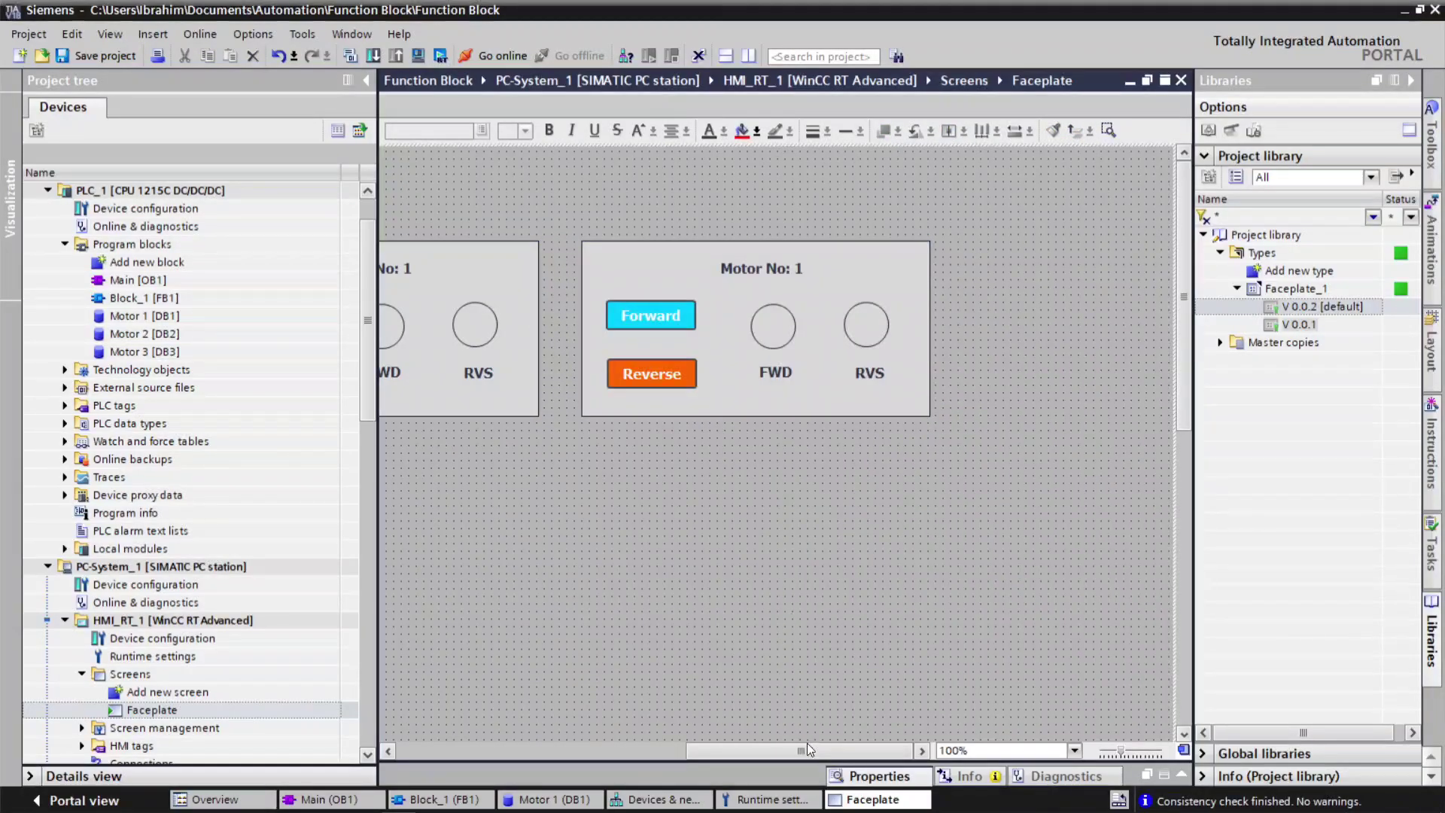
Step: Set the static value of the second faceplate's Motor_No interface property to "Motor No: 2"
left_click_drag(807, 749, 645, 724)
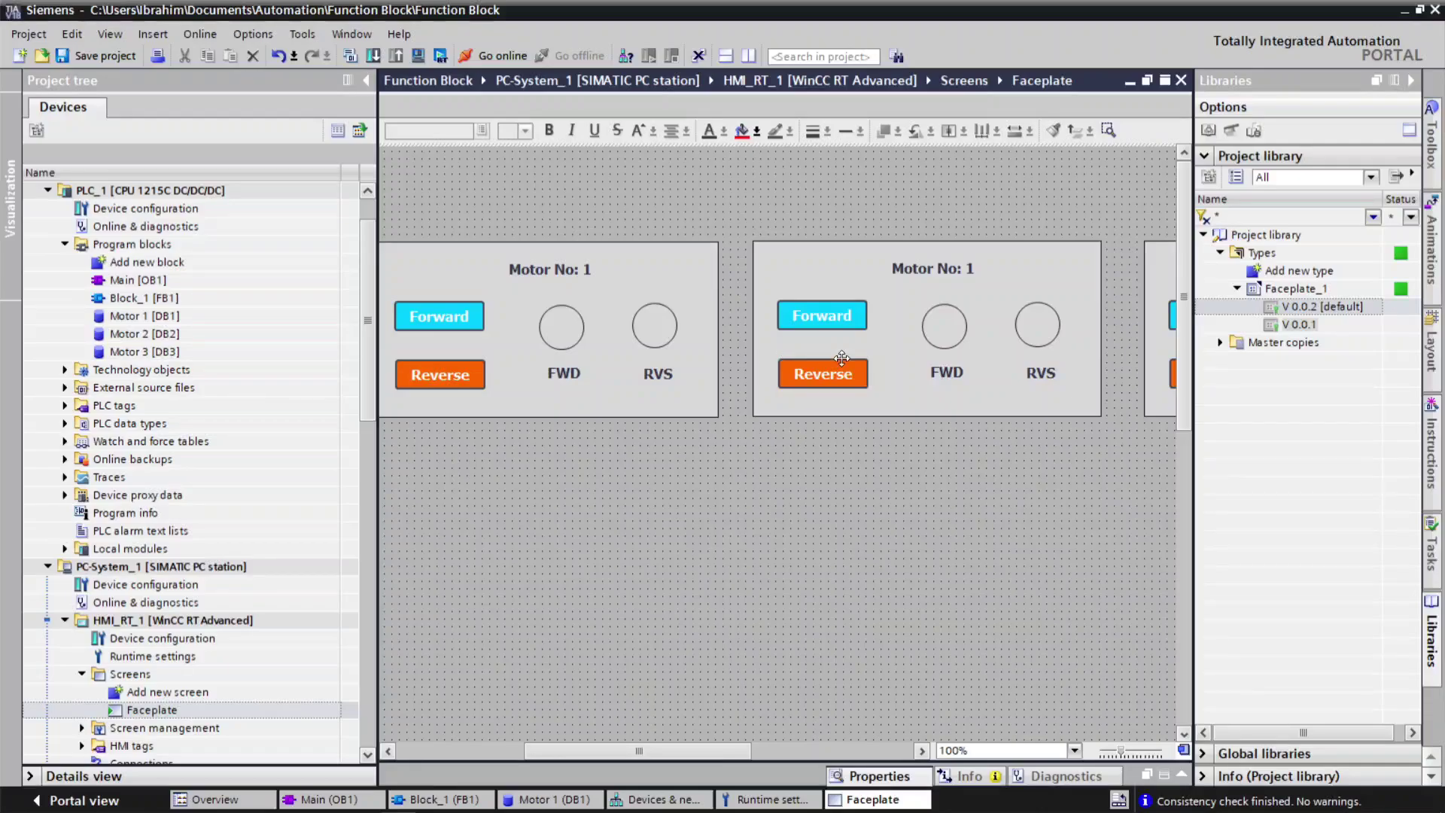
right_click(947, 373)
left_click(982, 719)
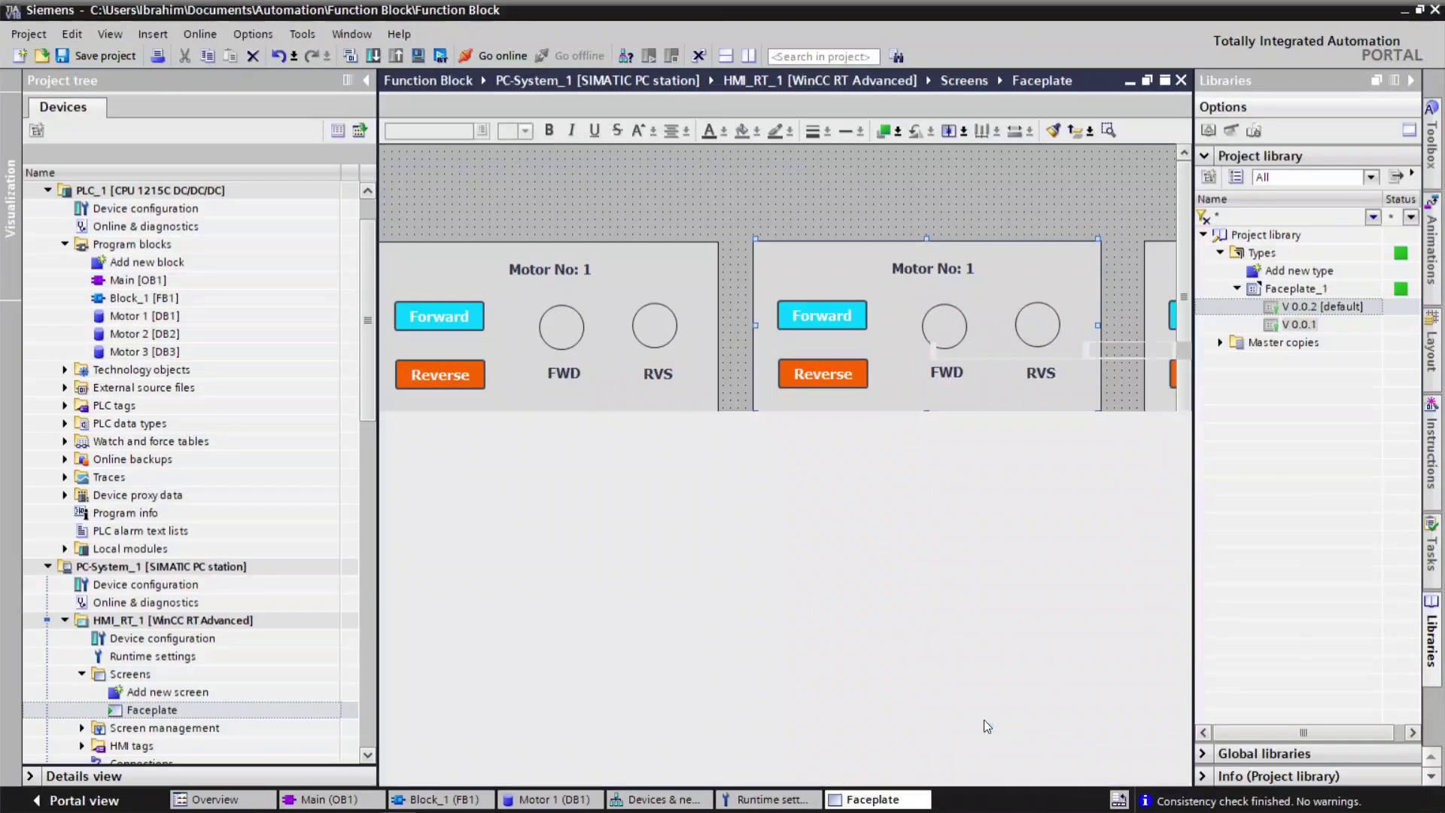
left_click(702, 528)
left_click(695, 524)
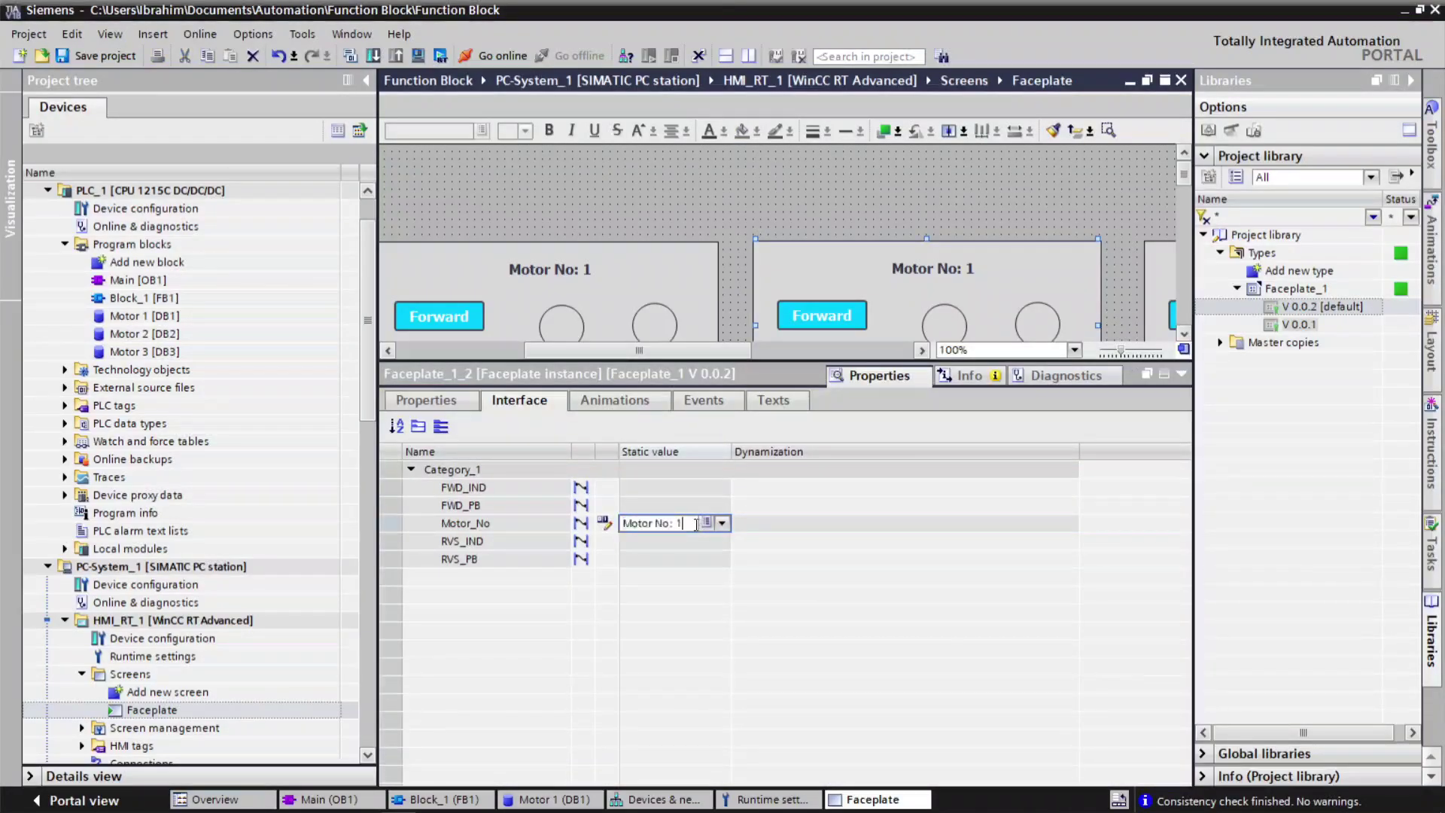
key("BackSpace")
type("2")
key("Return")
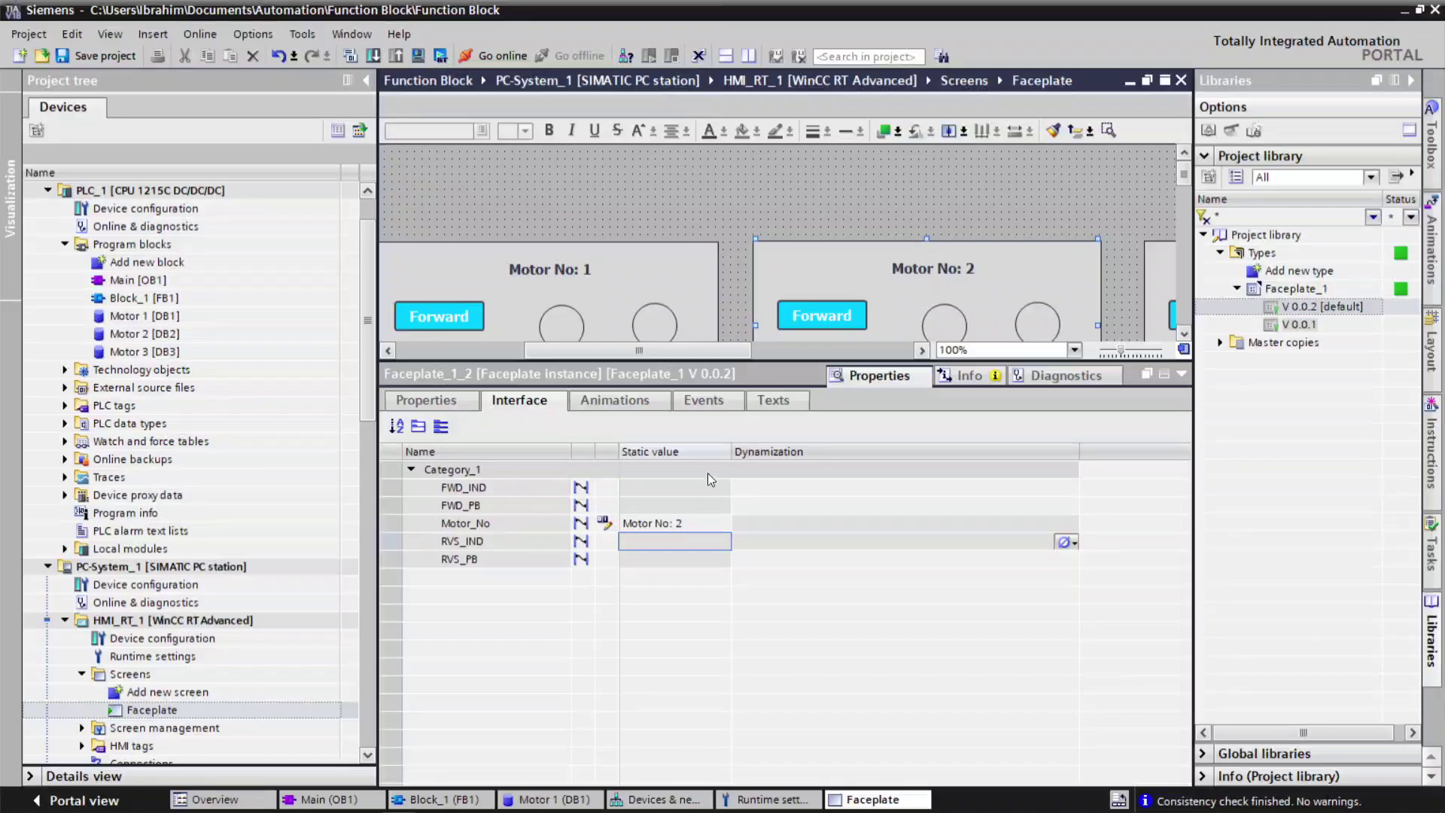
left_click(935, 219)
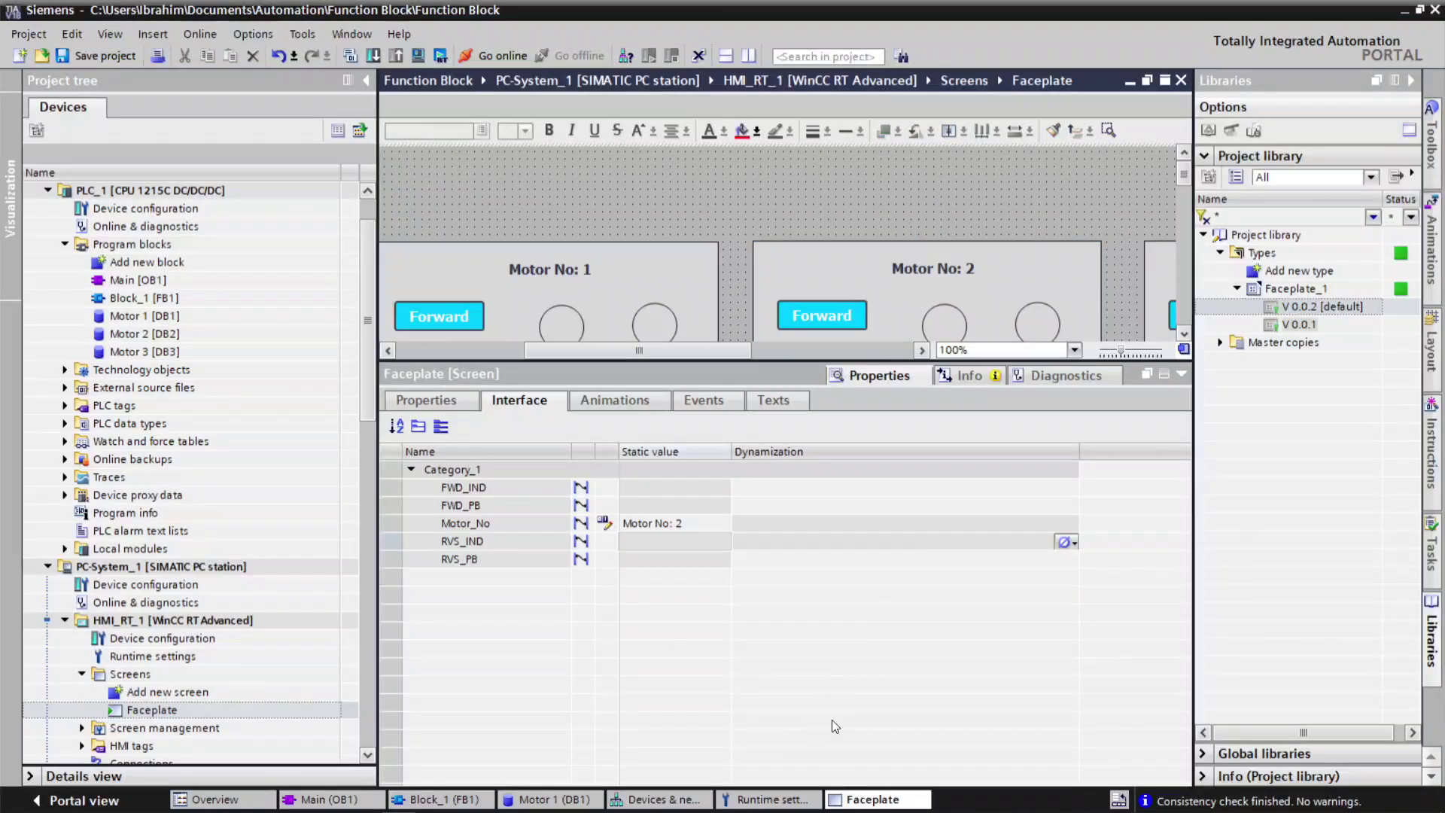
left_click(1180, 374)
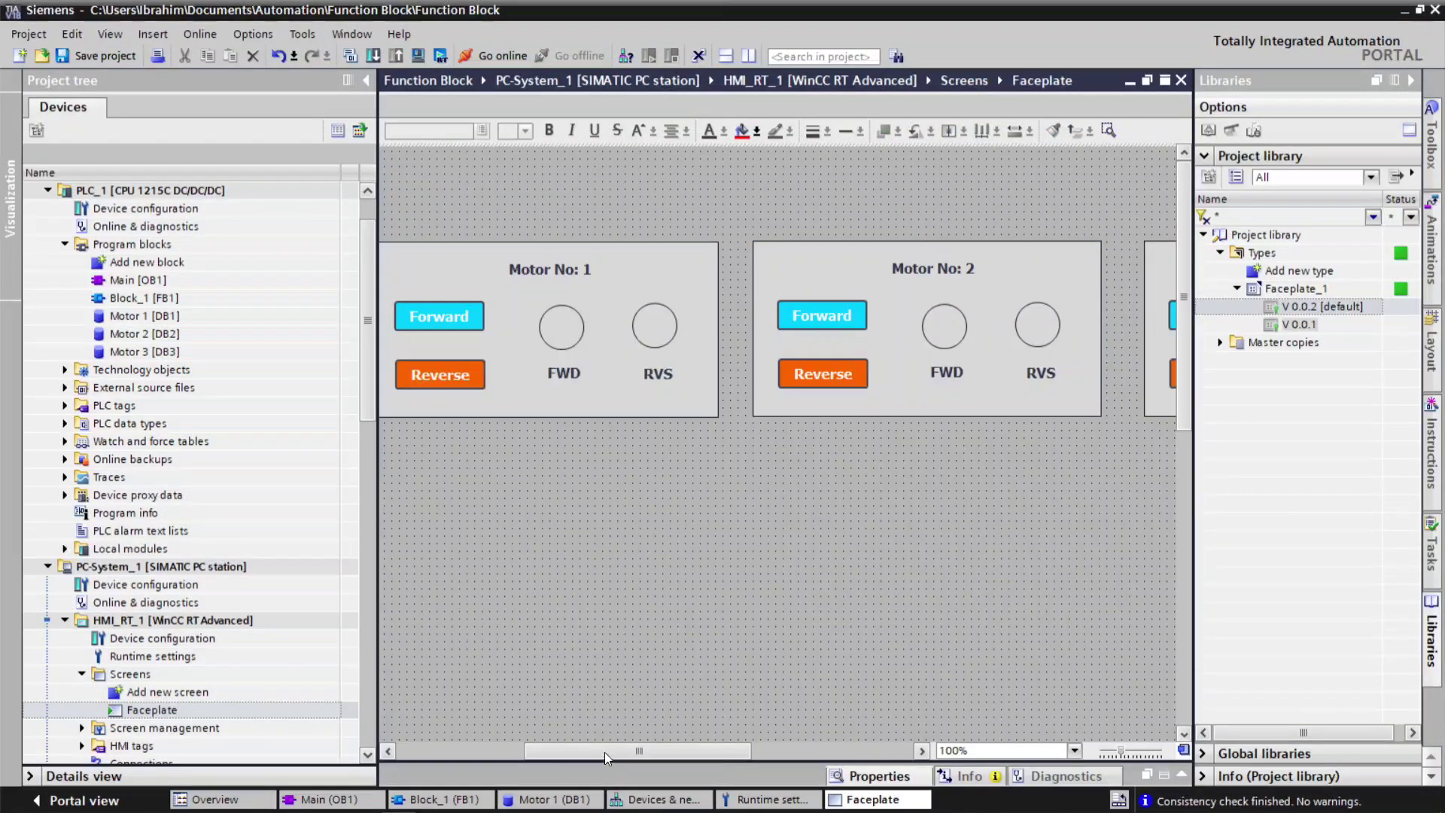
Step: Set the static value of the third faceplate's Motor_No interface property to "Motor No: 3"
left_click_drag(604, 751, 715, 751)
right_click(964, 289)
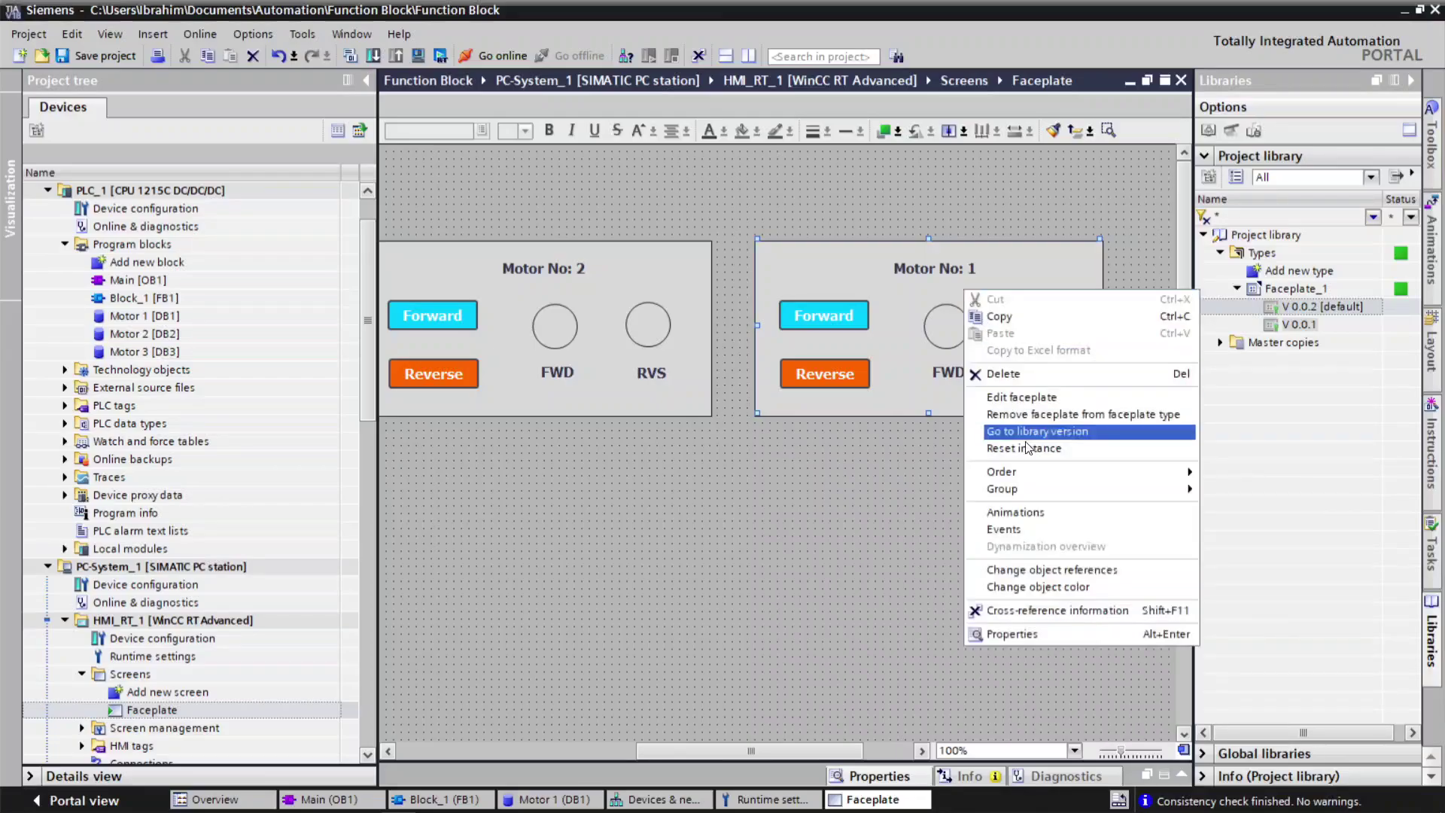
left_click(1012, 634)
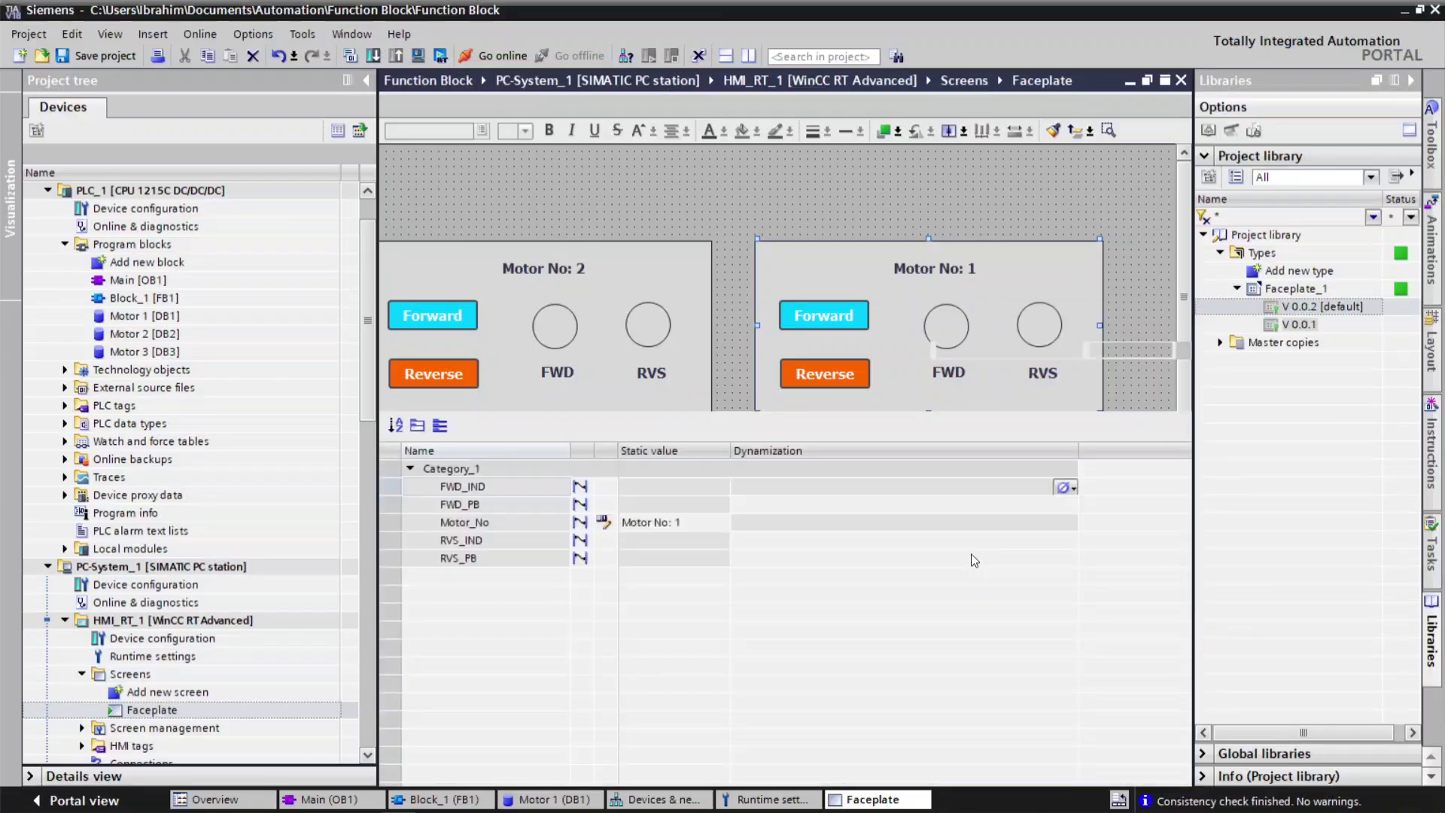
left_click(707, 525)
left_click(682, 522)
key("BackSpace")
type("3")
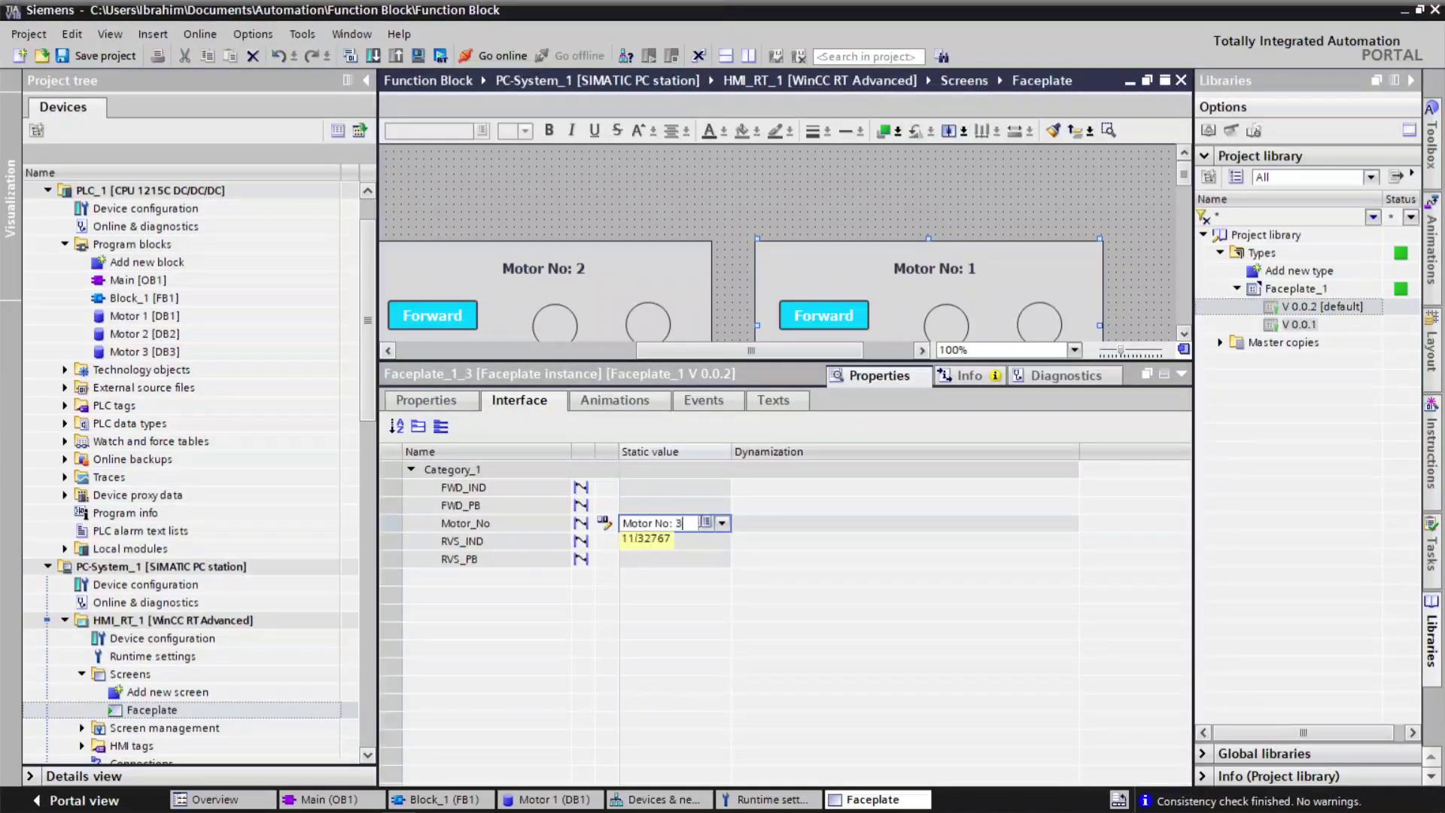
key("Return")
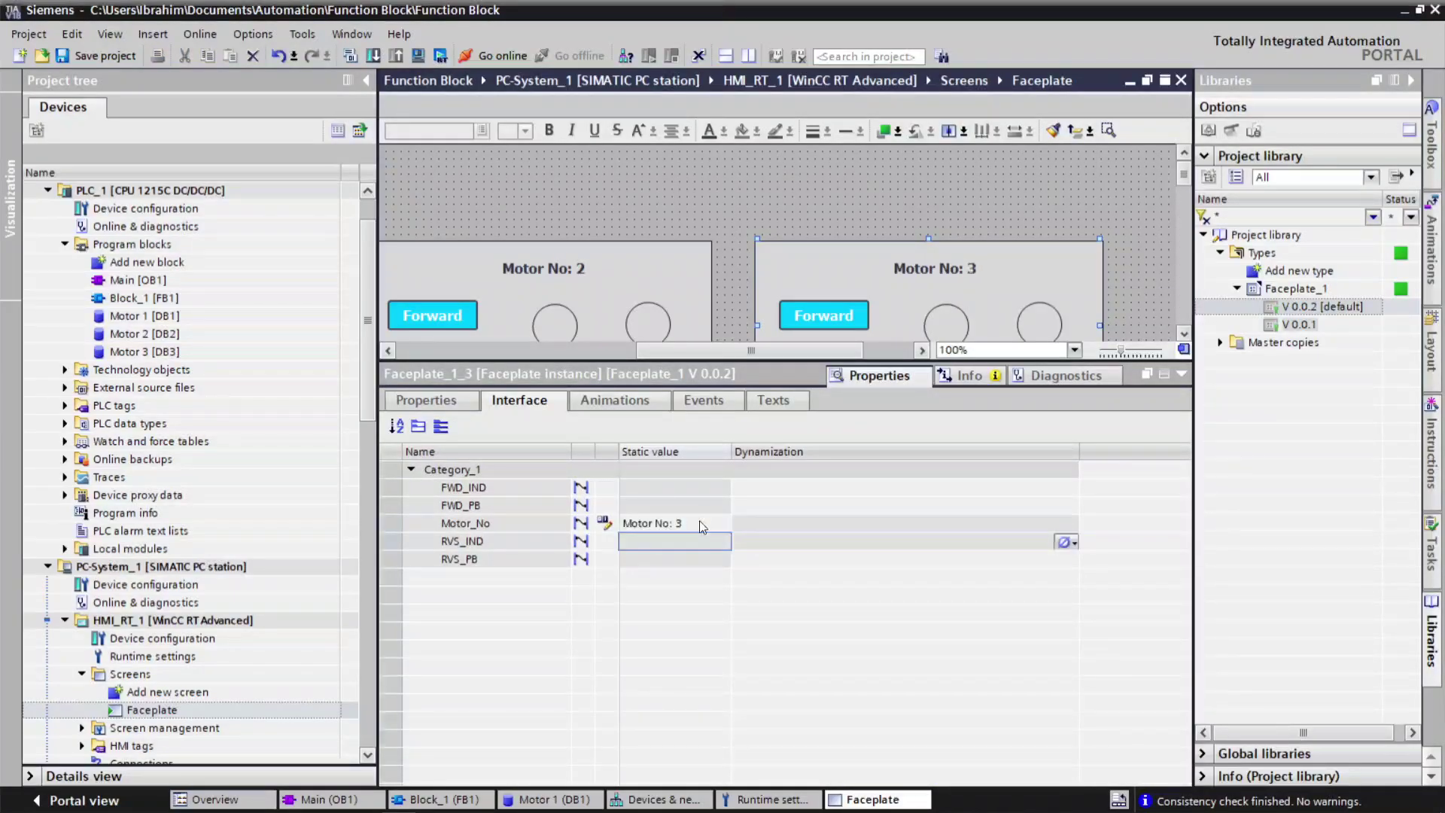
left_click(1182, 375)
left_click_drag(797, 747, 634, 720)
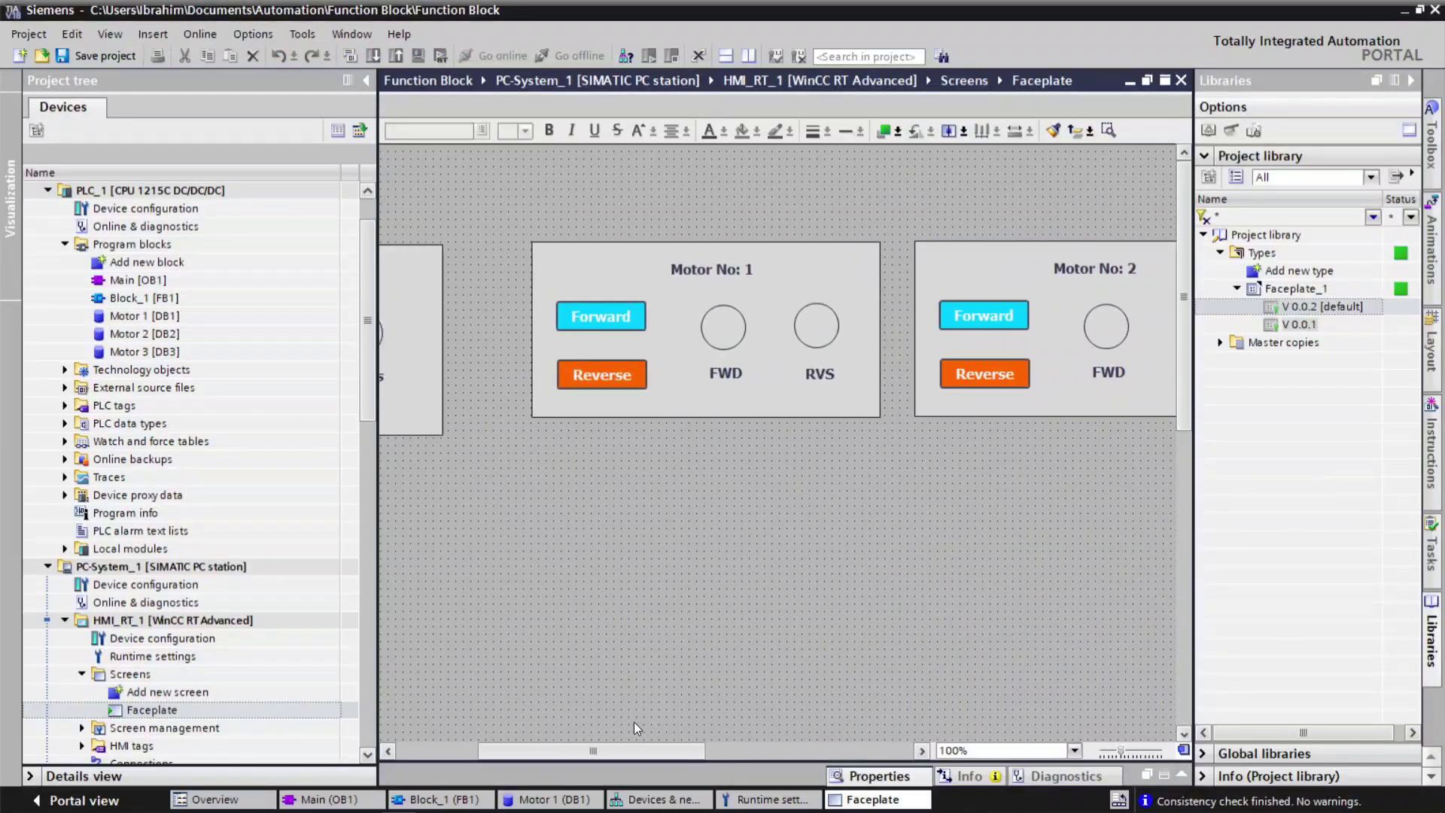
Step: Review the forward and reverse tags wired to the Block_1 calls for Motor 2 and Motor 3 in Main [OB1]
right_click(645, 317)
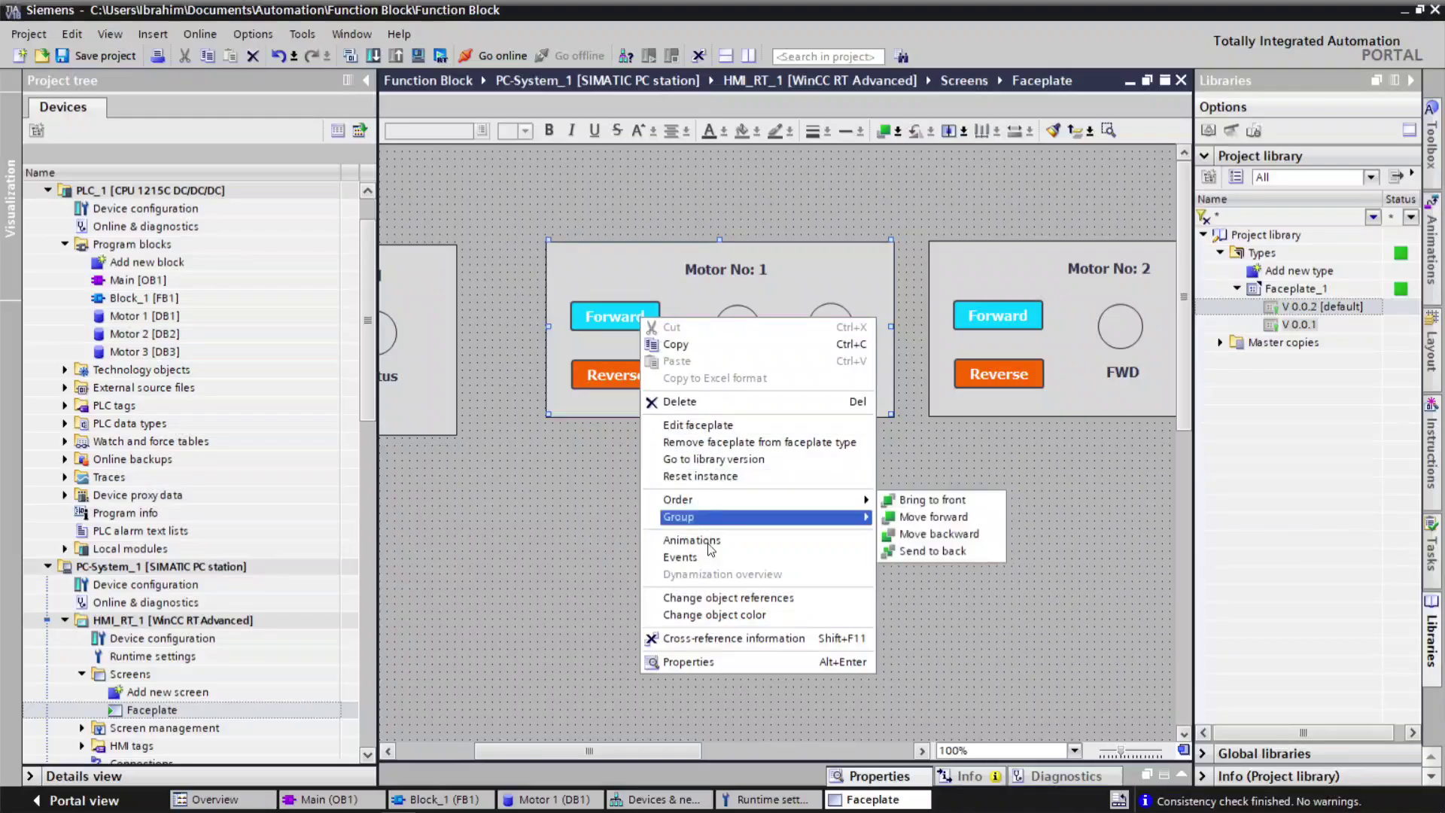
left_click(334, 802)
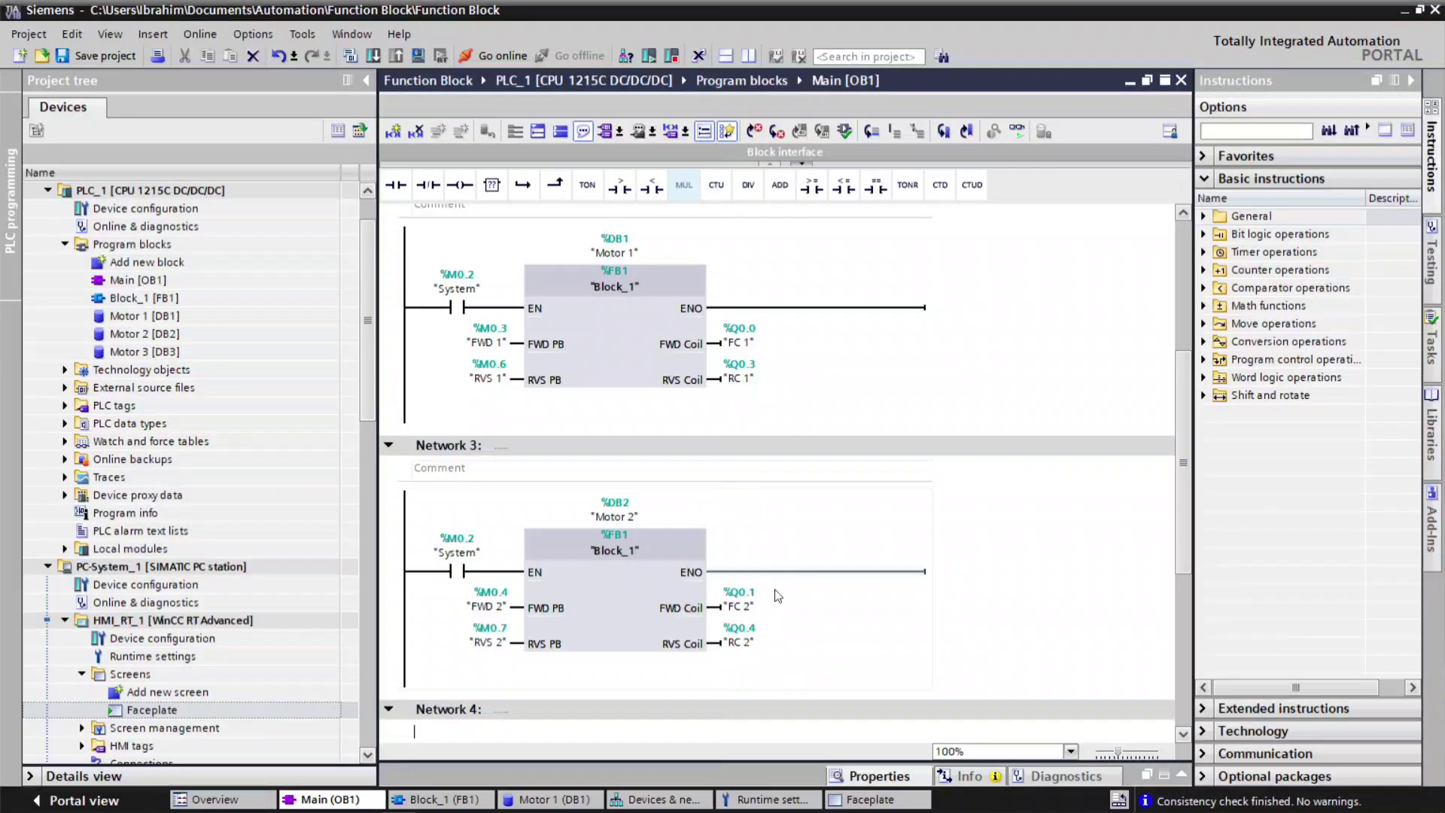
scroll(774, 590, "down", 6)
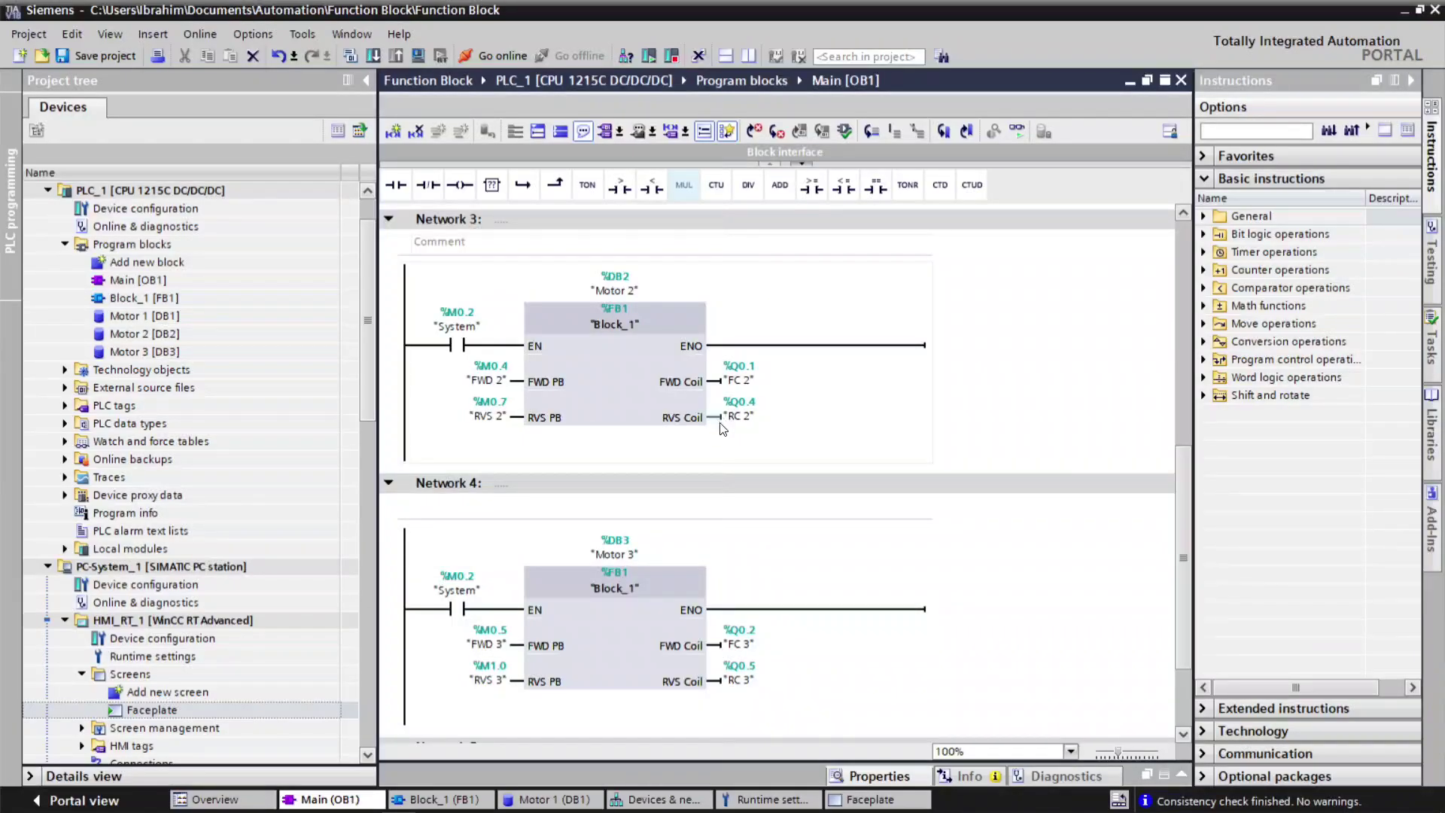
scroll(734, 426, "down", 3)
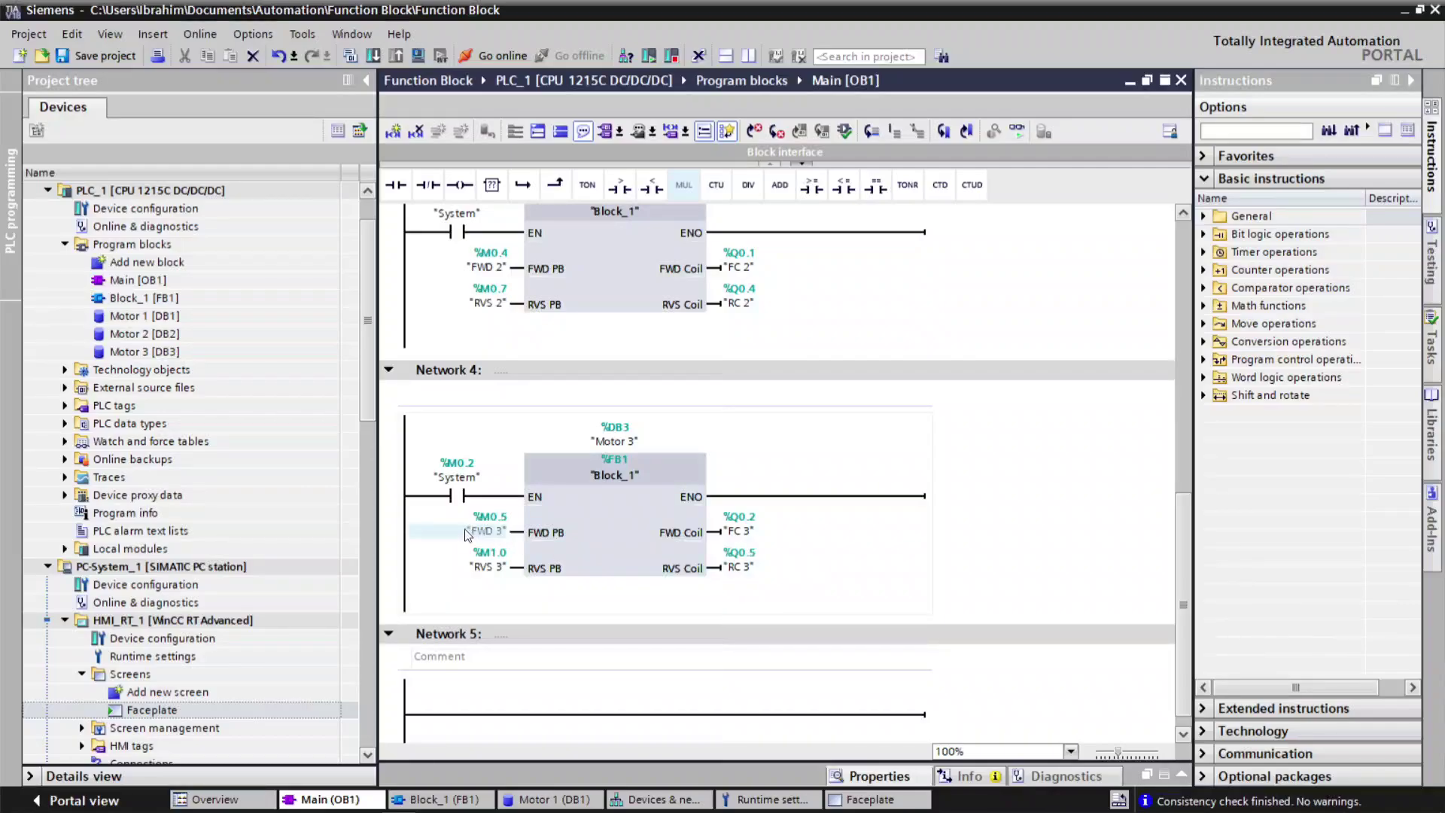
left_click(860, 801)
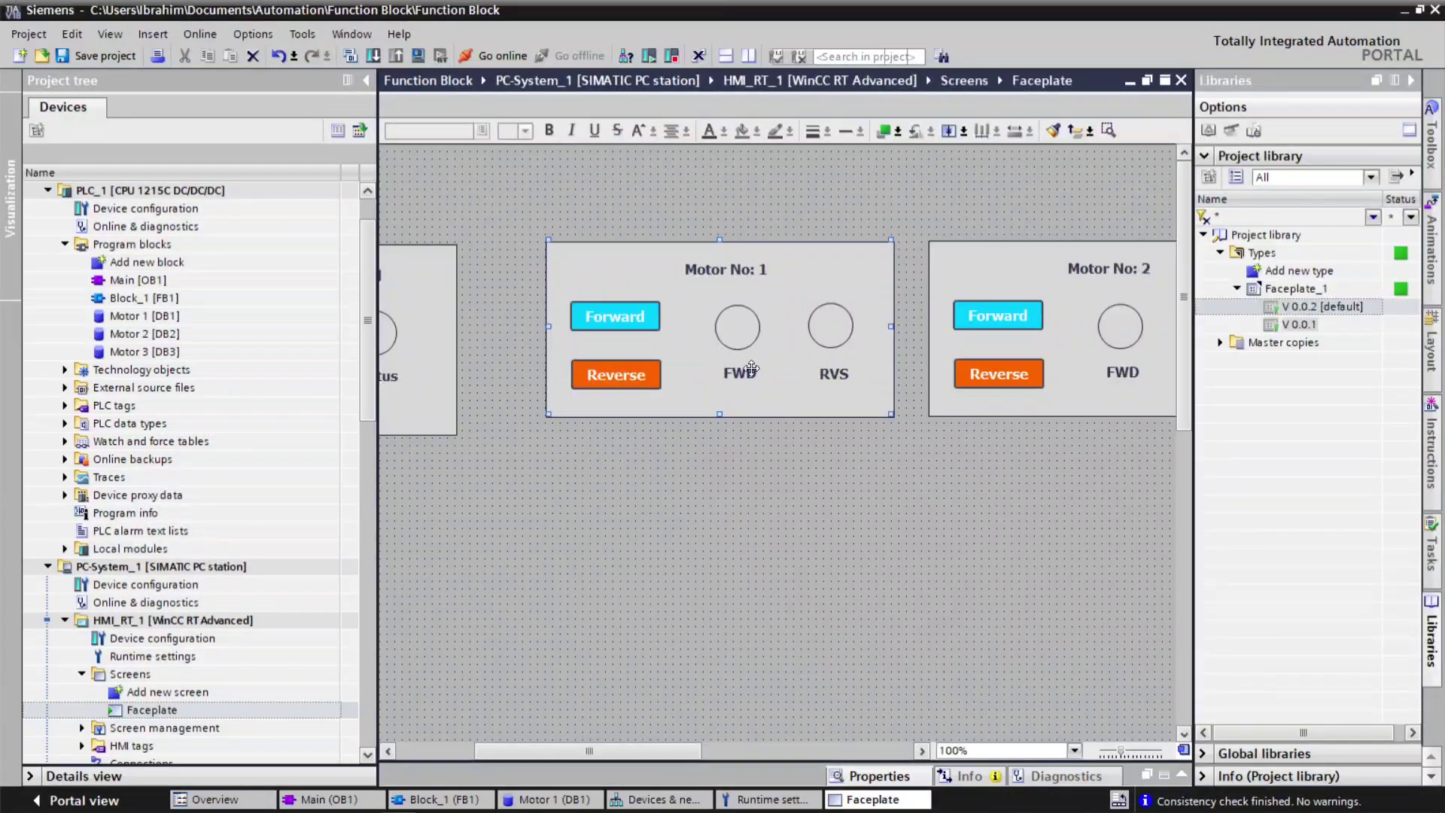
Step: Link the FWD_IND interface property of the Motor No: 1 faceplate to the PLC tag FC 1 from the default tag table
right_click(764, 390)
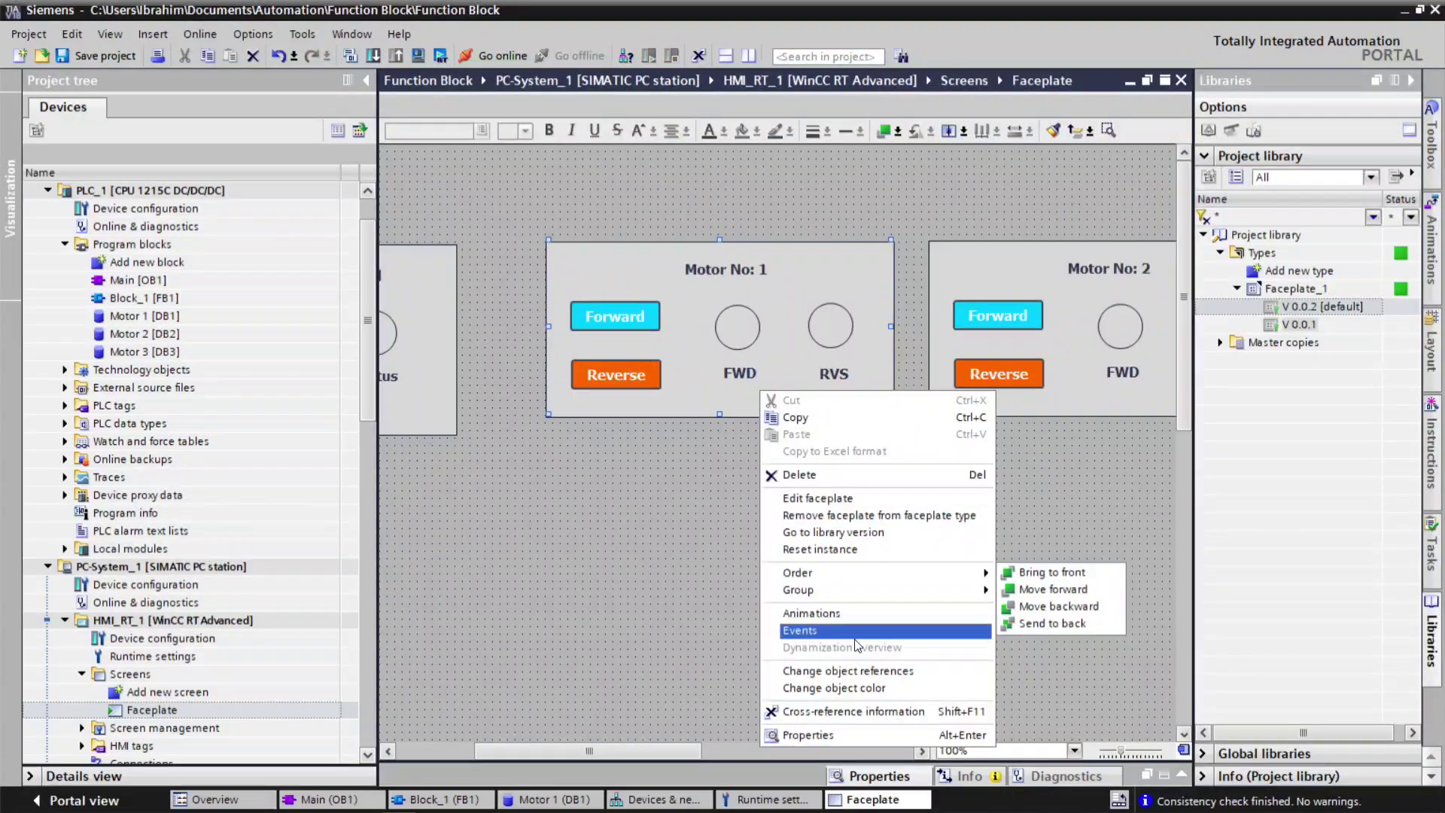
left_click(845, 738)
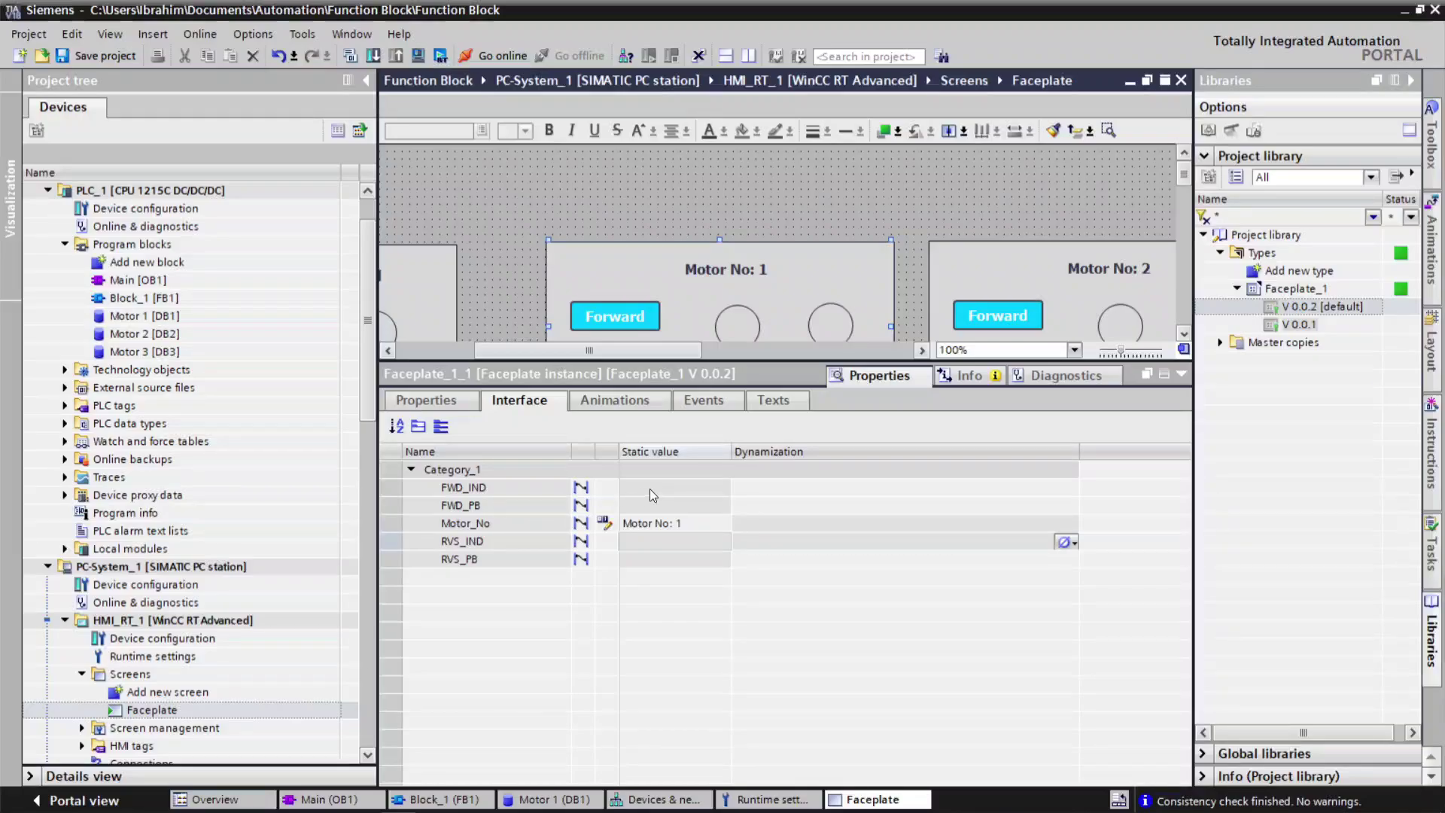
left_click(794, 490)
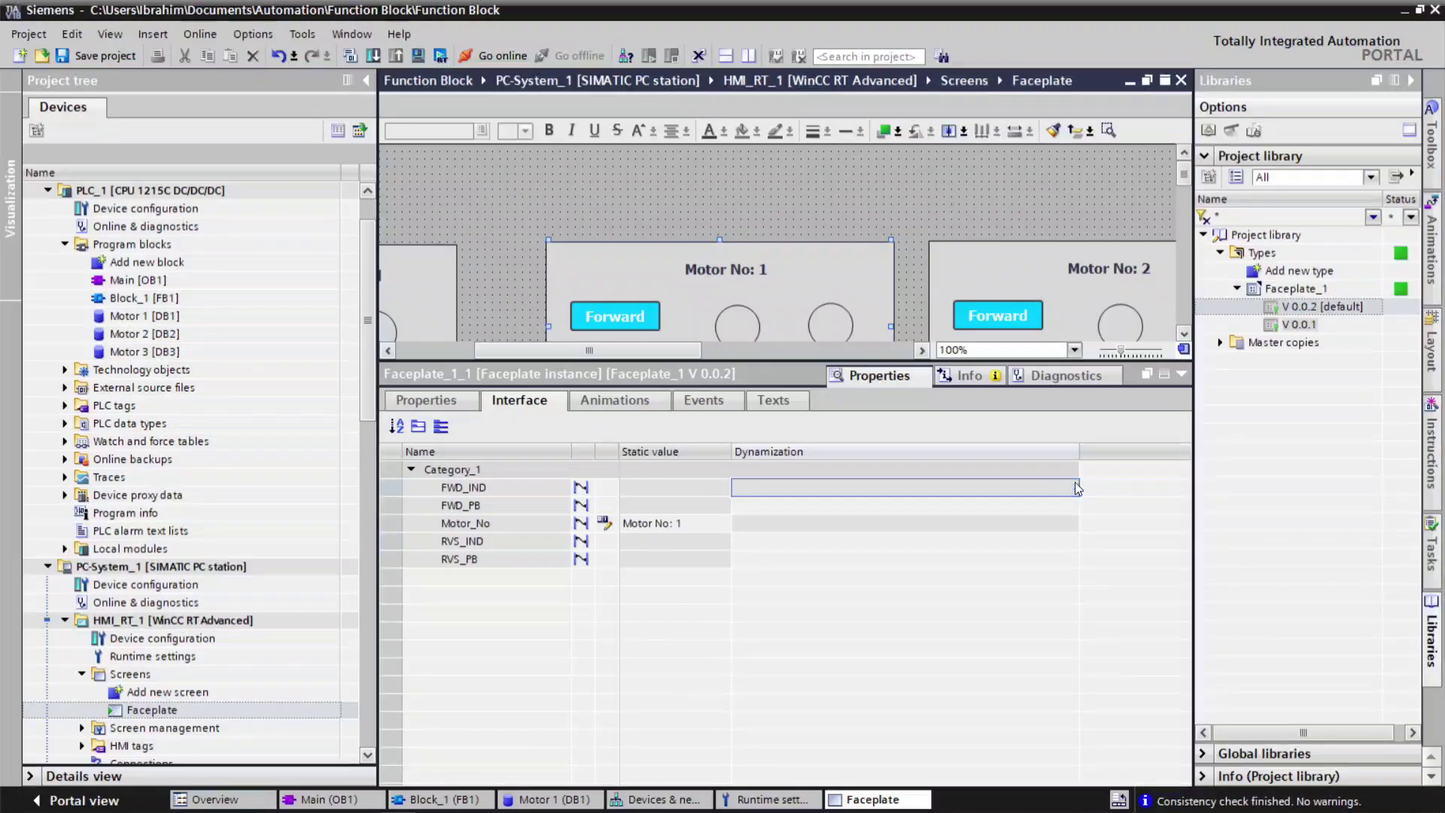
left_click(1067, 487)
left_click(1099, 506)
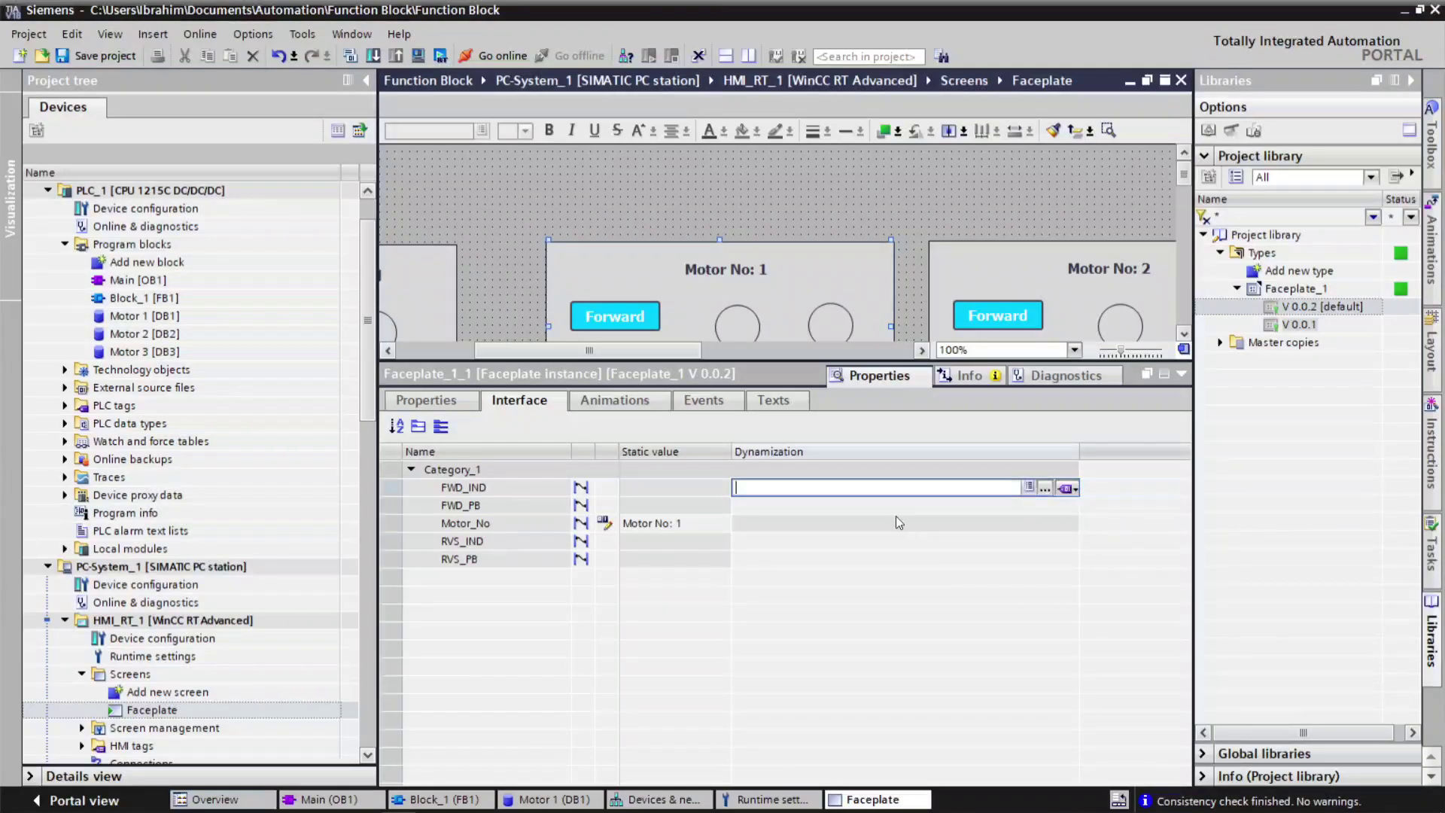
left_click(1043, 487)
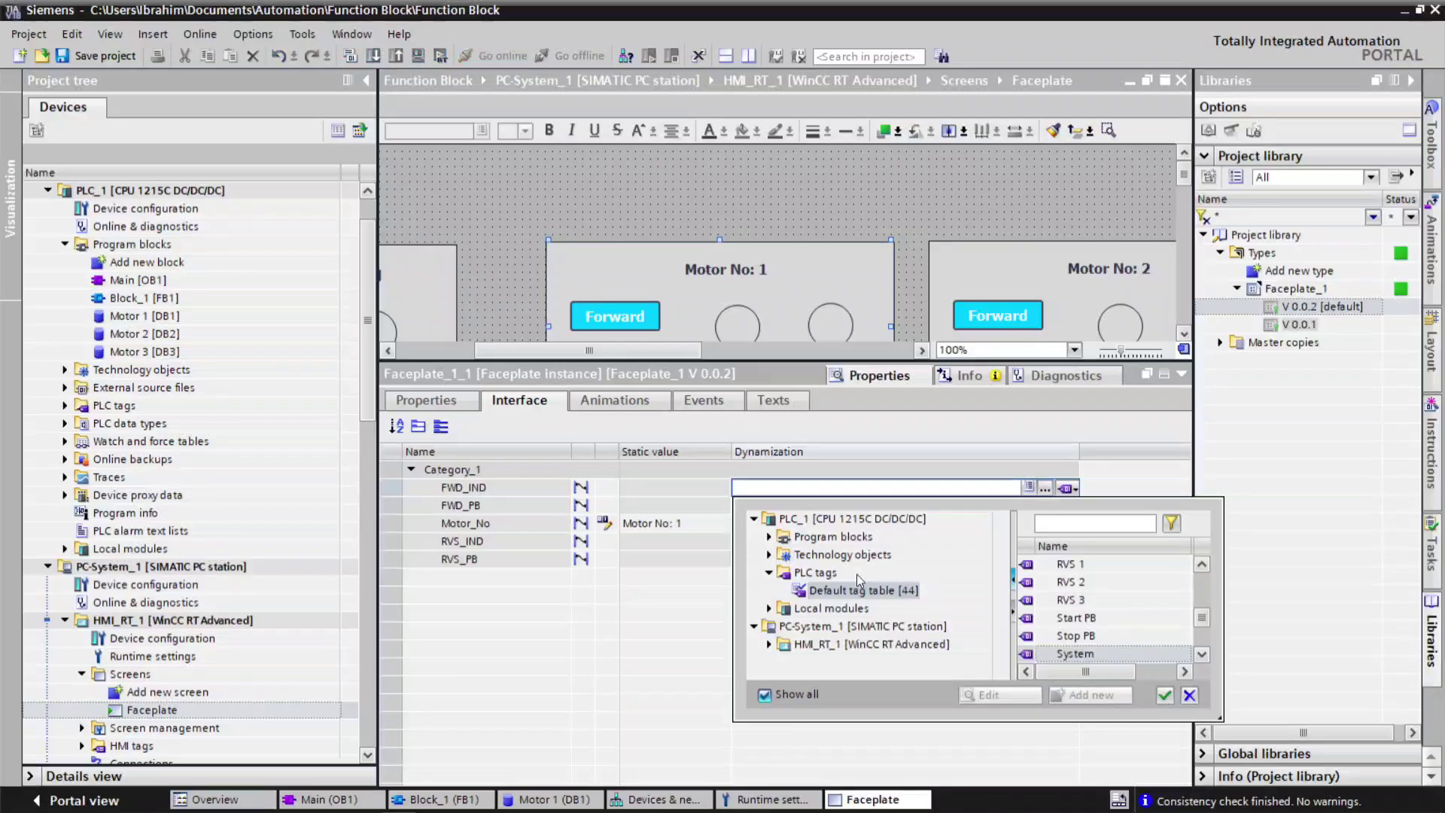
left_click(839, 595)
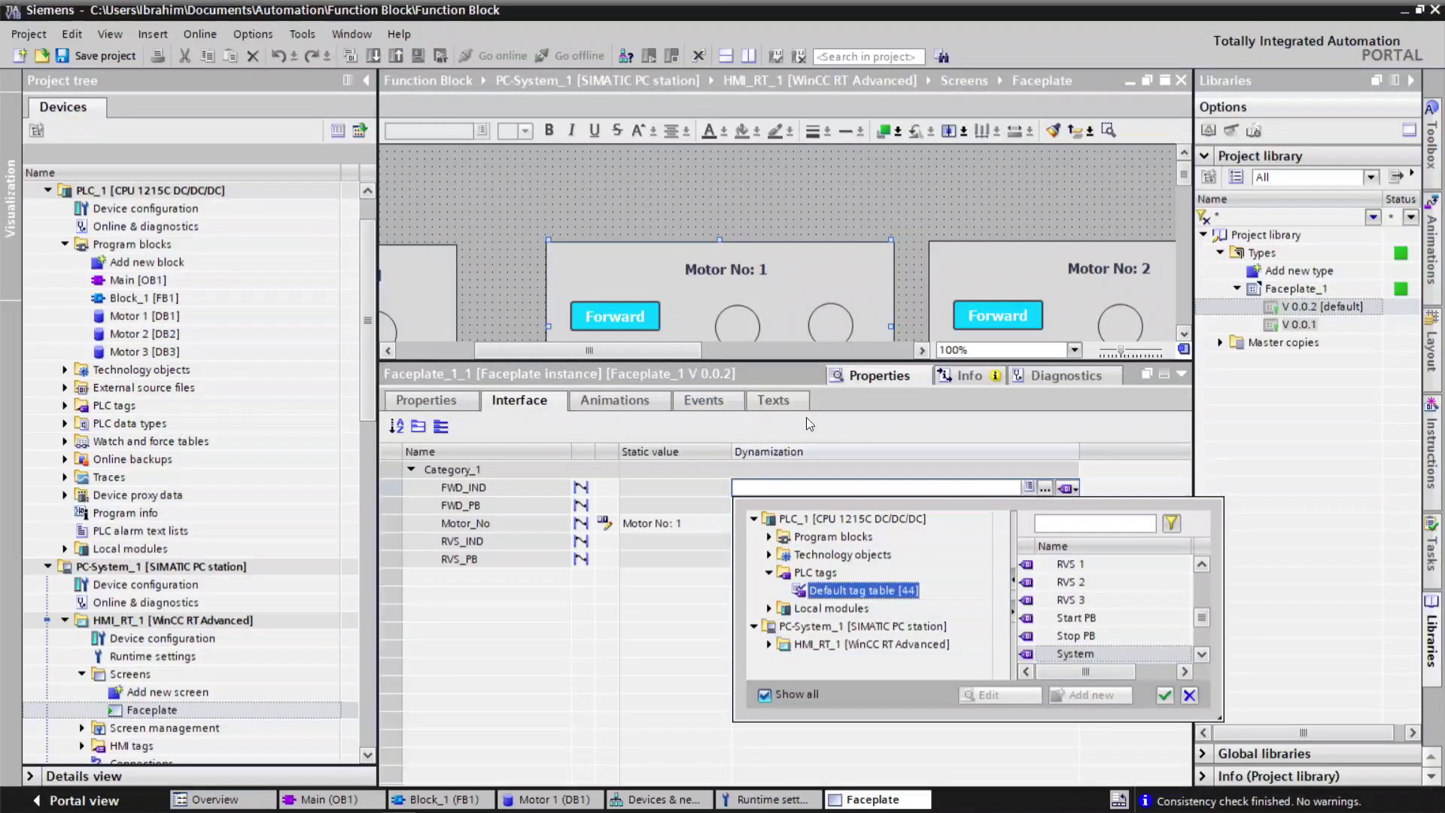
left_click_drag(1207, 618, 1209, 590)
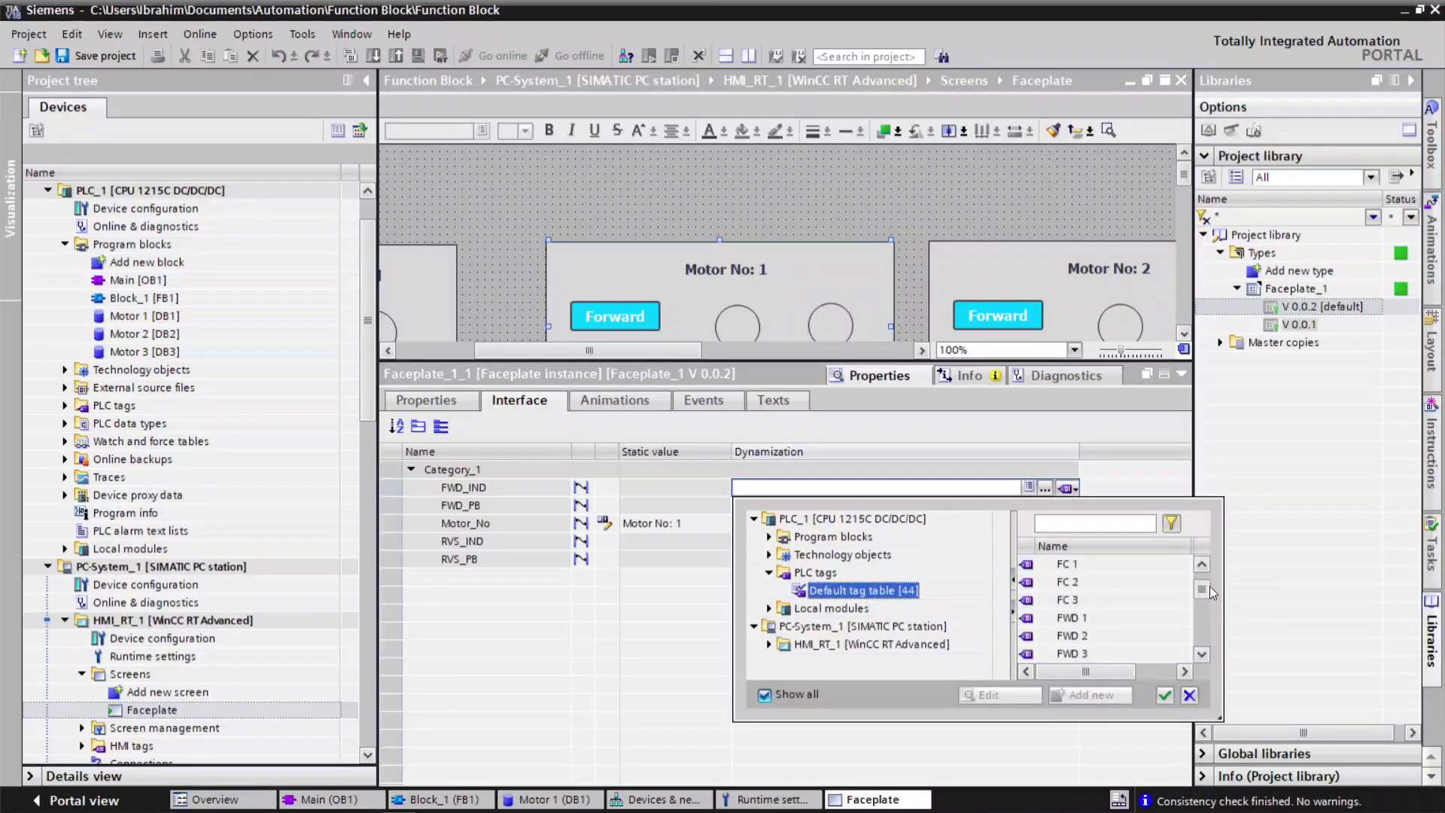
left_click(1097, 618)
left_click(1164, 695)
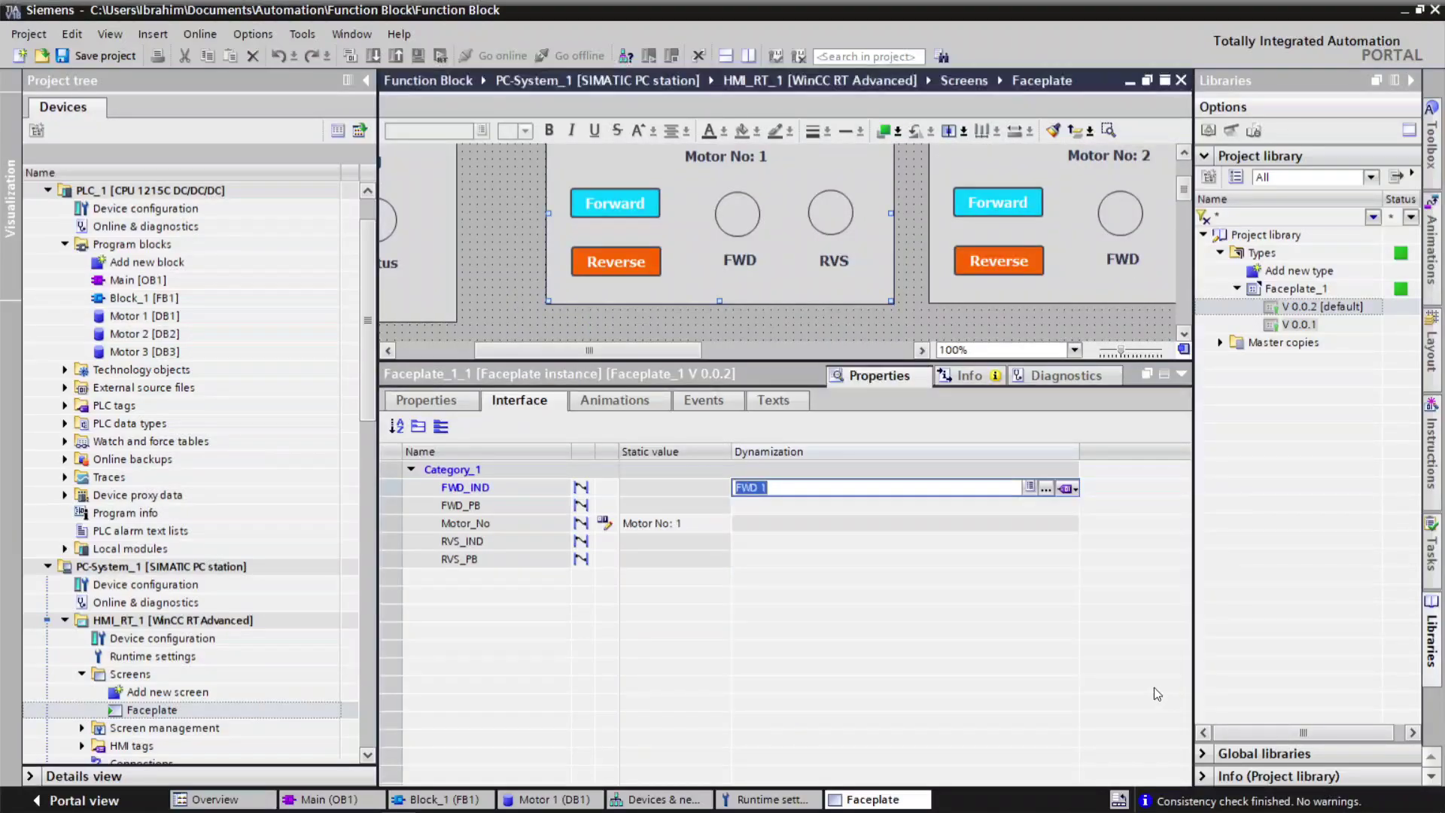
type("FC 1")
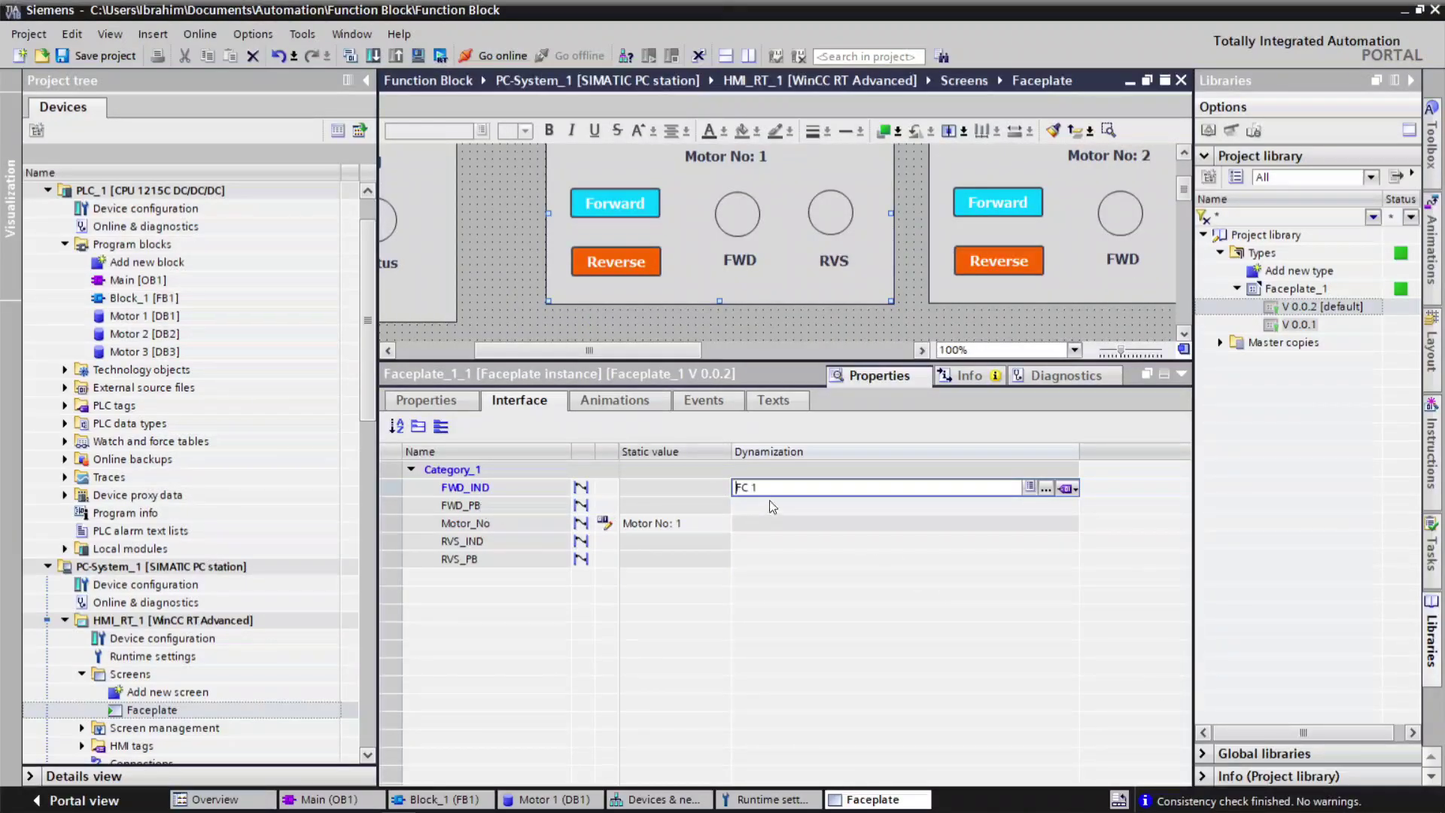
Step: Link the FWD_PB interface property of the Motor No: 1 faceplate to the PLC tag FWD 1
left_click(770, 503)
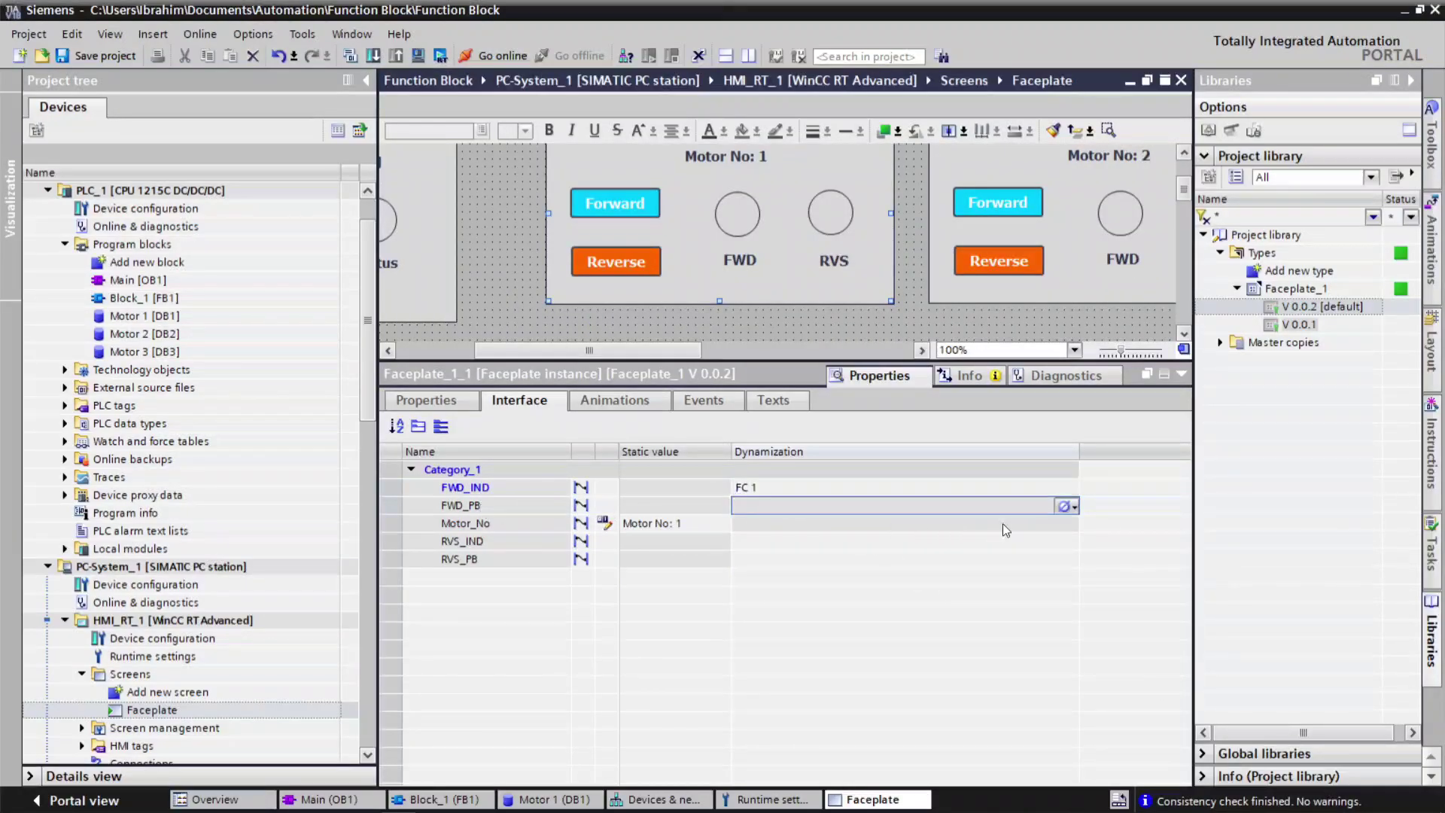
left_click(1074, 507)
left_click(1081, 523)
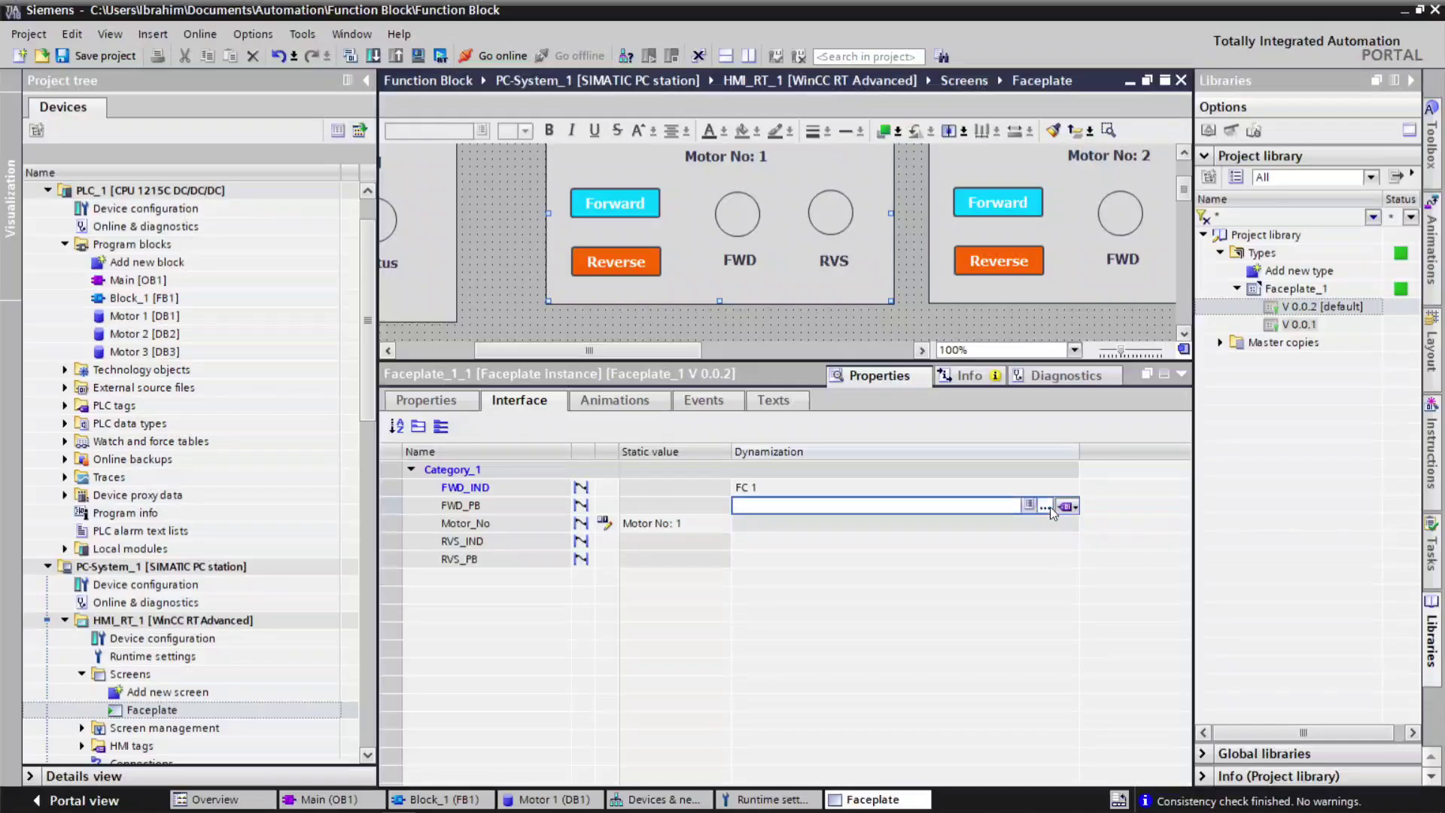
left_click(1047, 506)
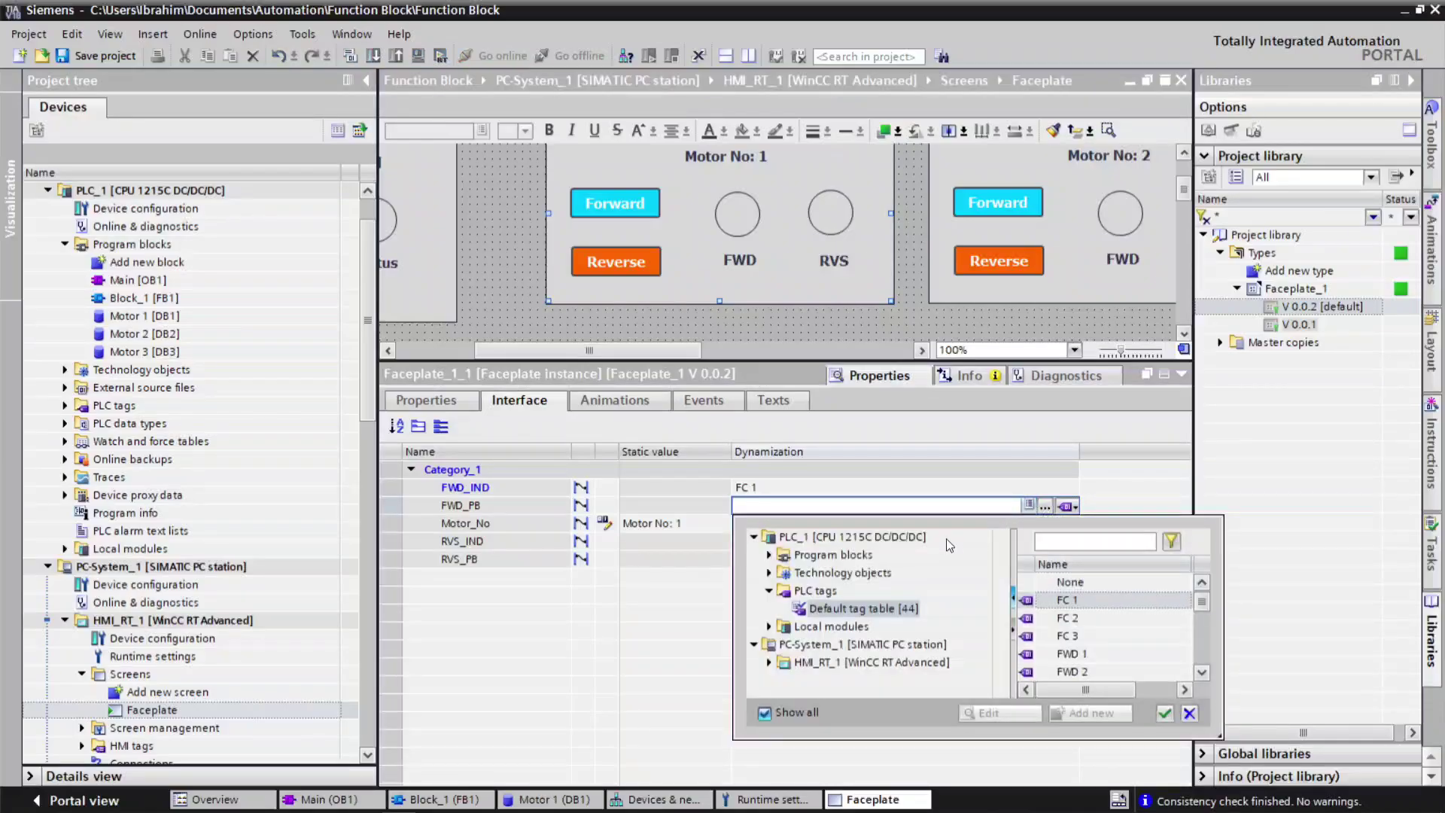
left_click(1072, 654)
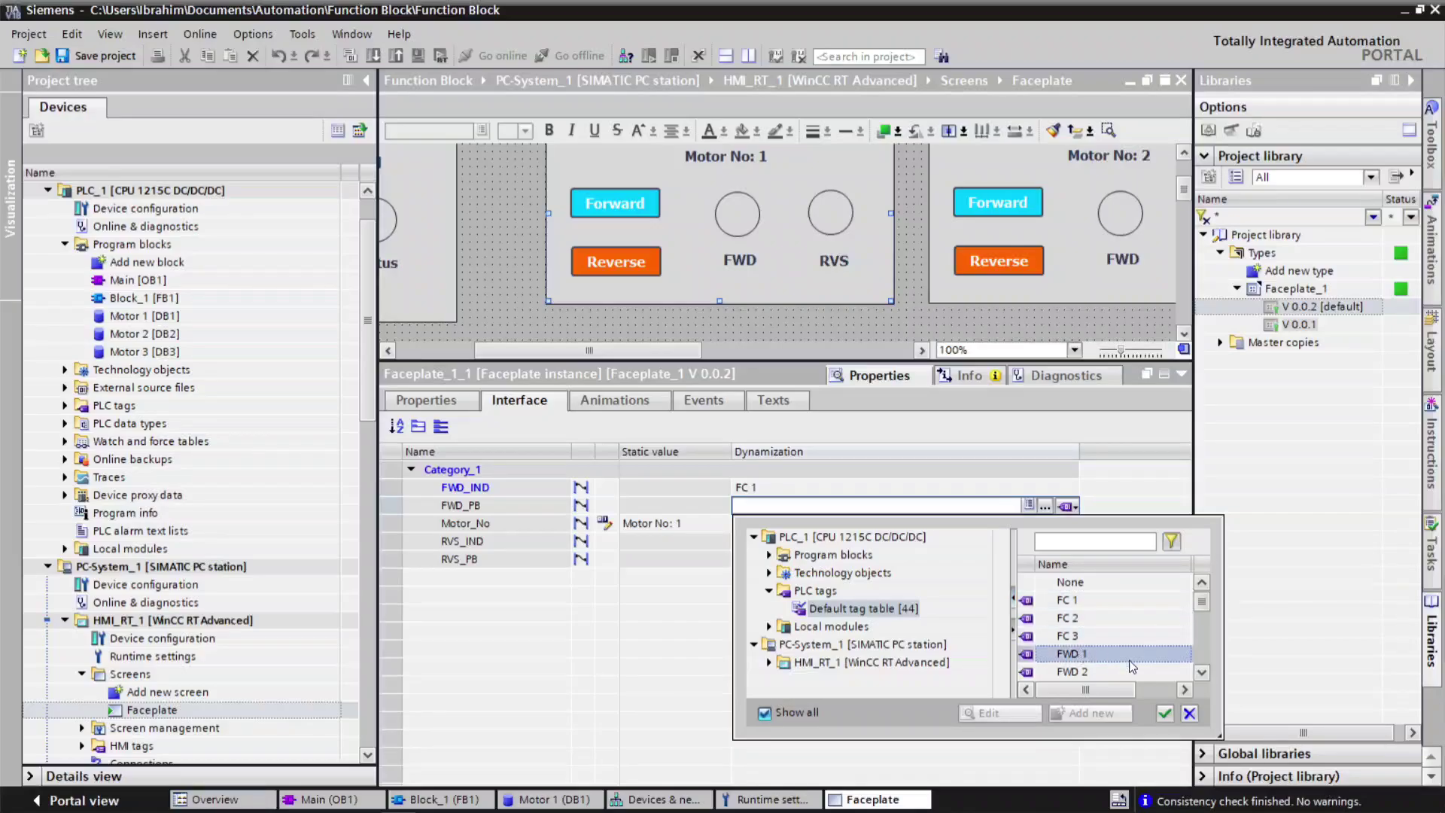
left_click(1164, 712)
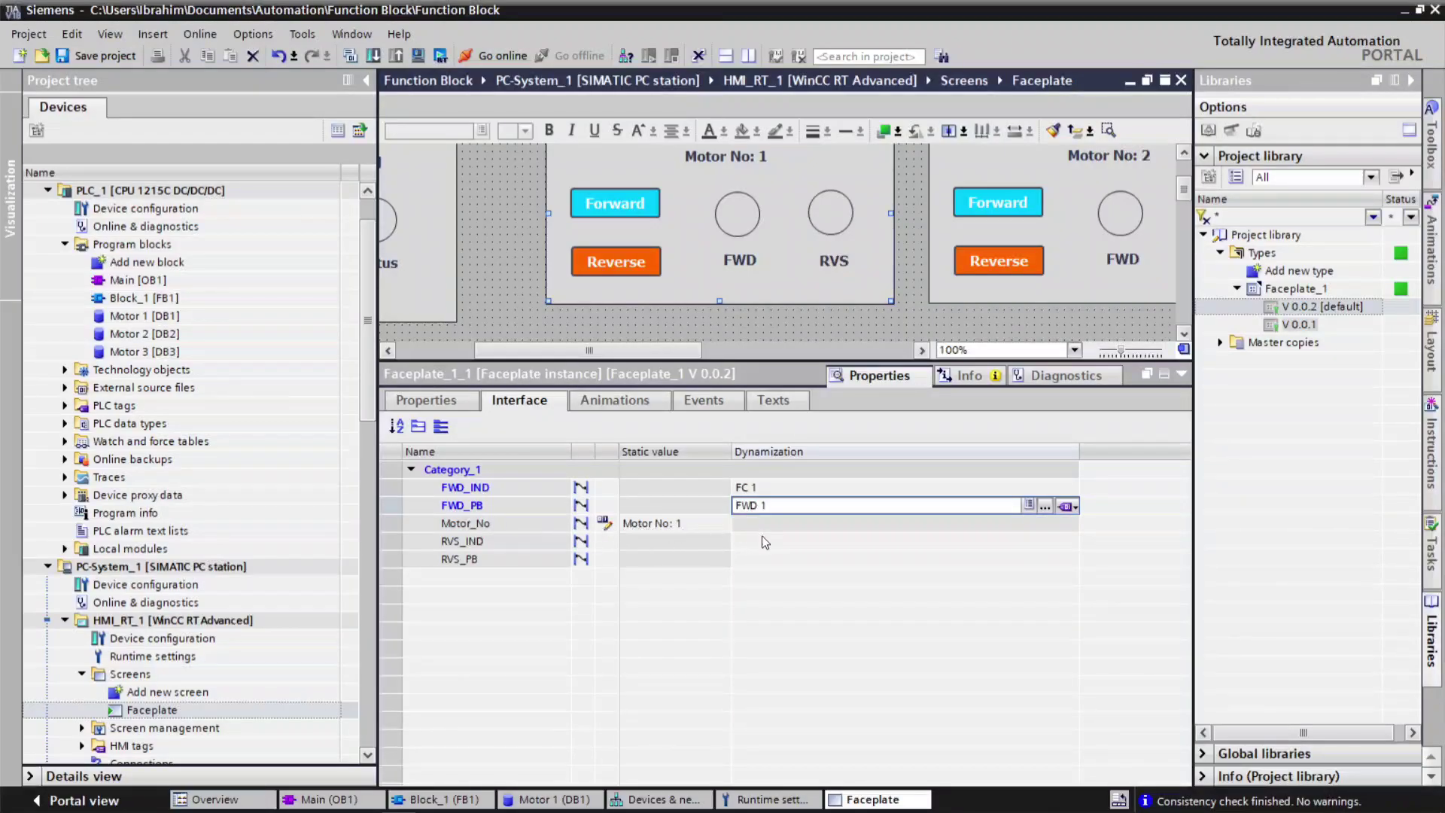
Step: Link the RVS_IND interface property of the Motor No: 1 faceplate to the PLC tag RC 1
left_click(813, 542)
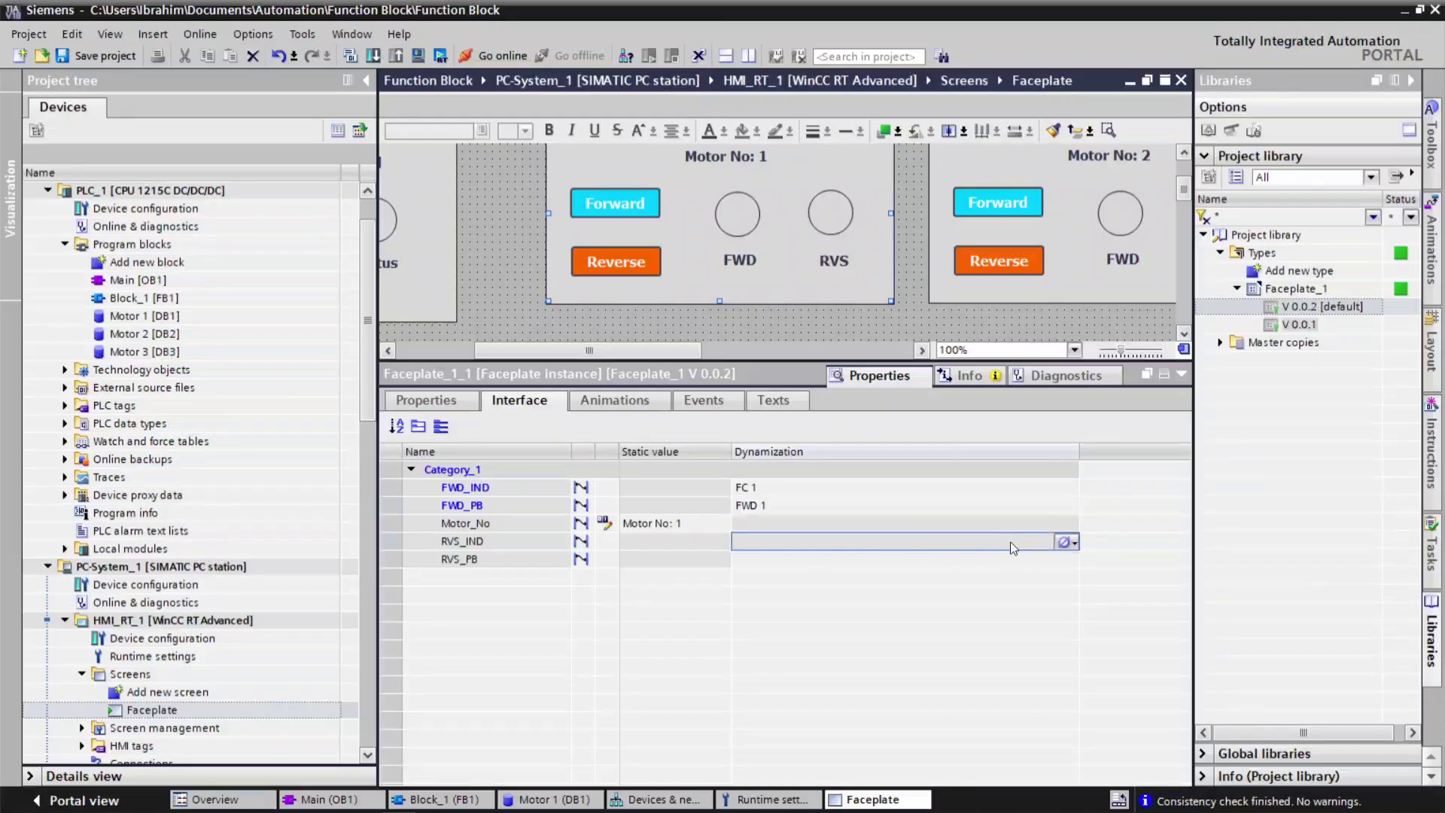
left_click(1070, 544)
left_click(1077, 558)
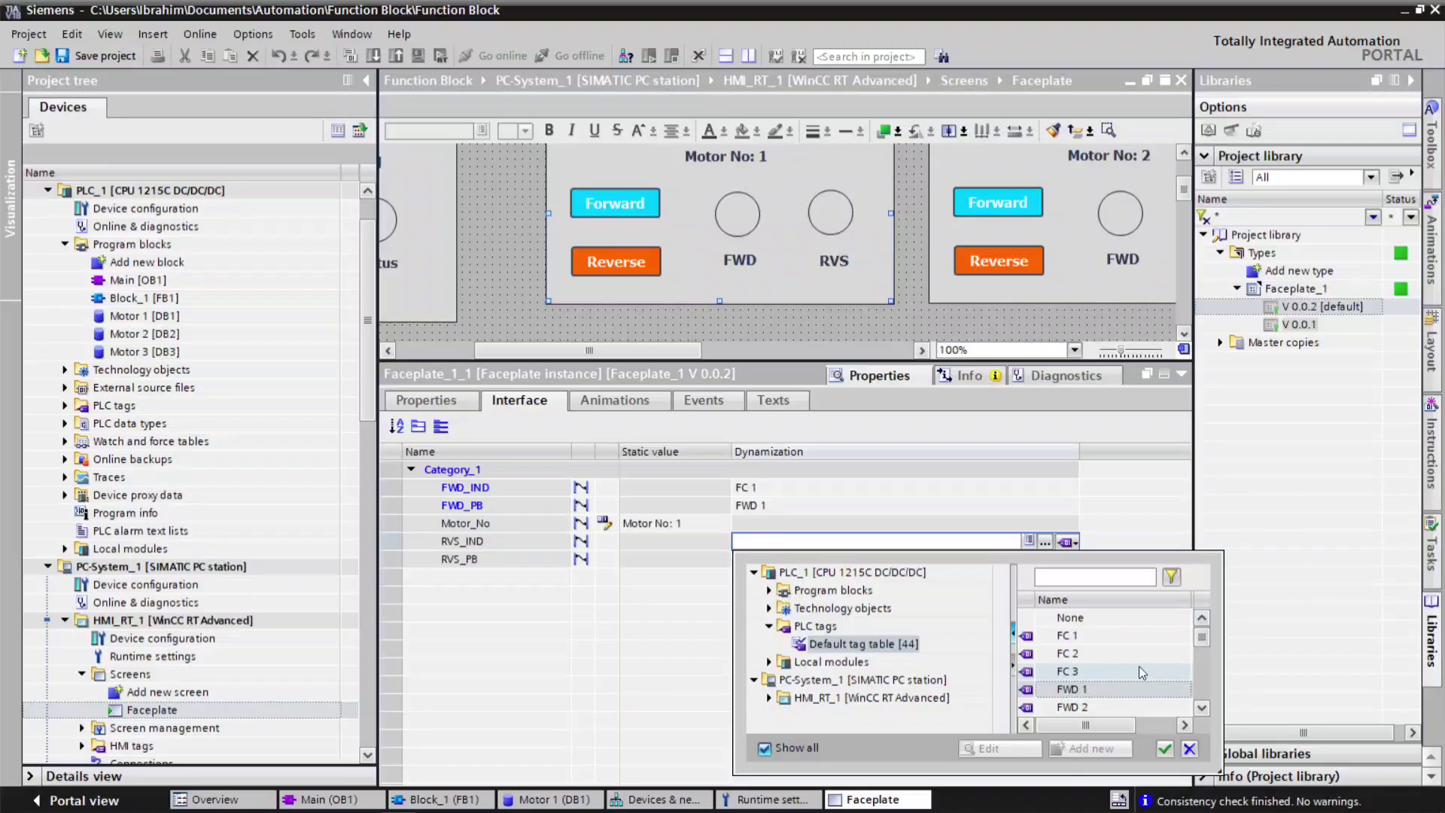
scroll(1199, 638, "down", 2)
left_click(1072, 653)
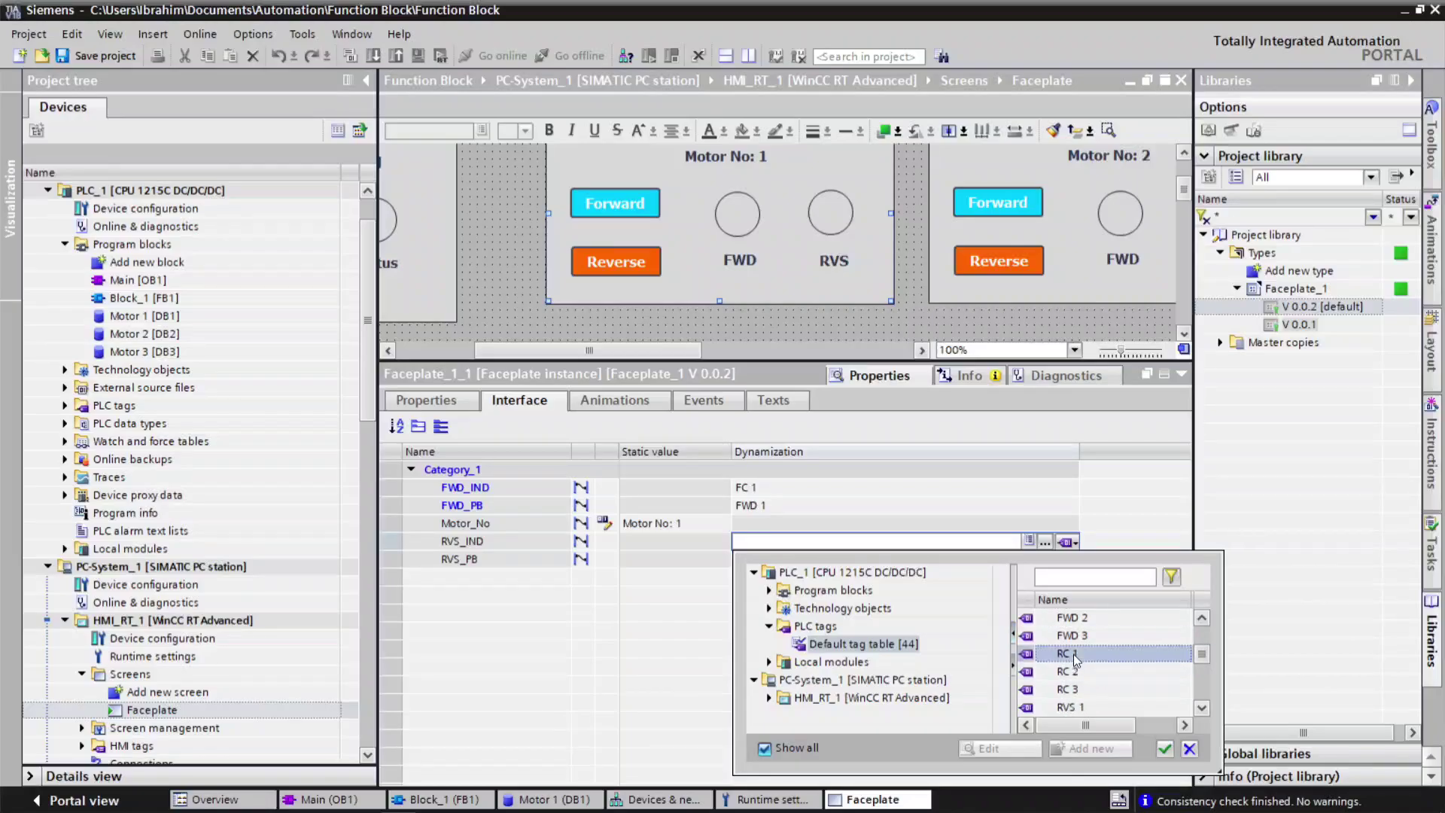
double_click(1073, 653)
Step: Link the RVS_PB interface property of the Motor No: 1 faceplate to the PLC tag RVS 1 and close its properties
left_click(994, 560)
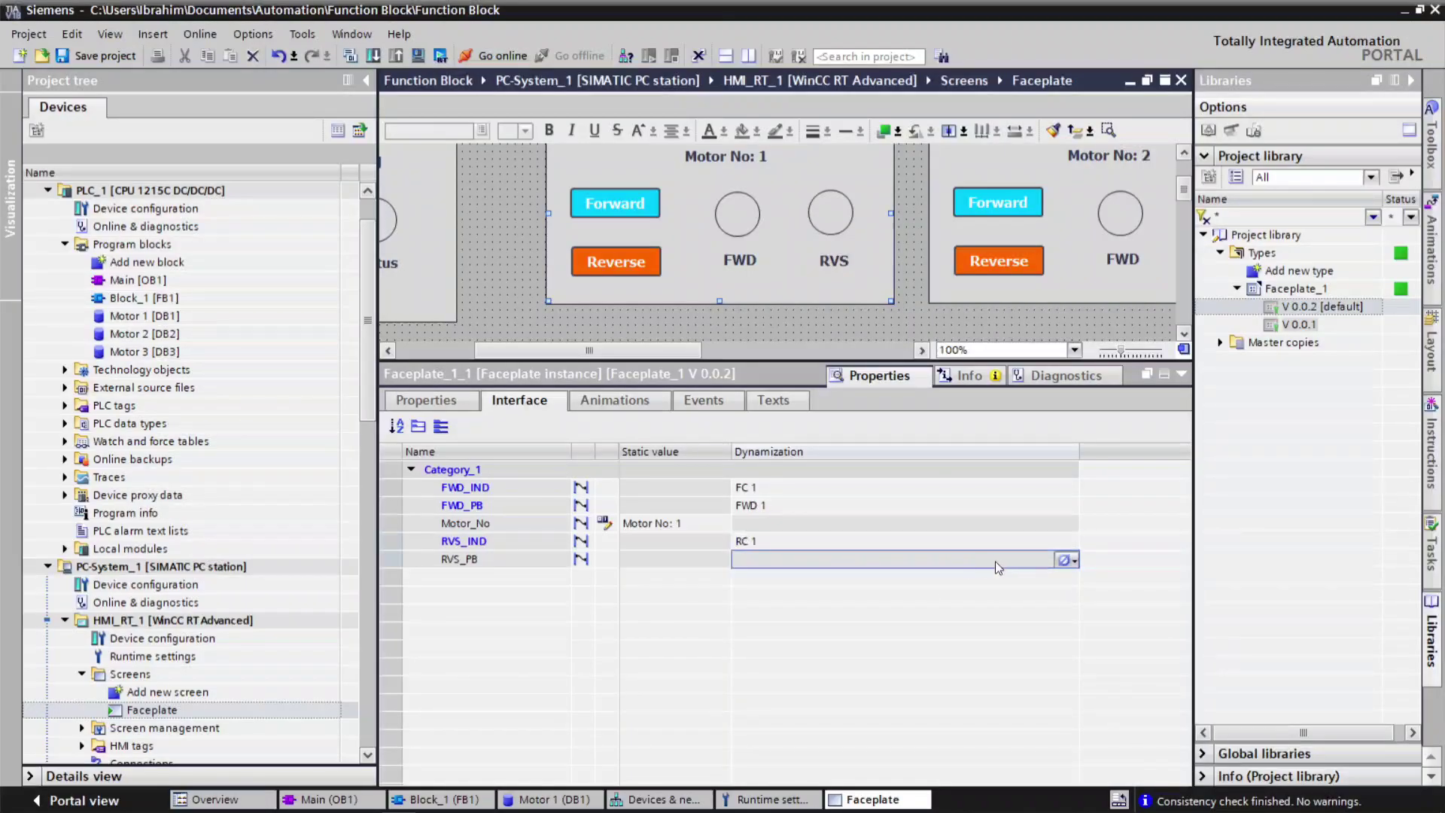
left_click(1067, 561)
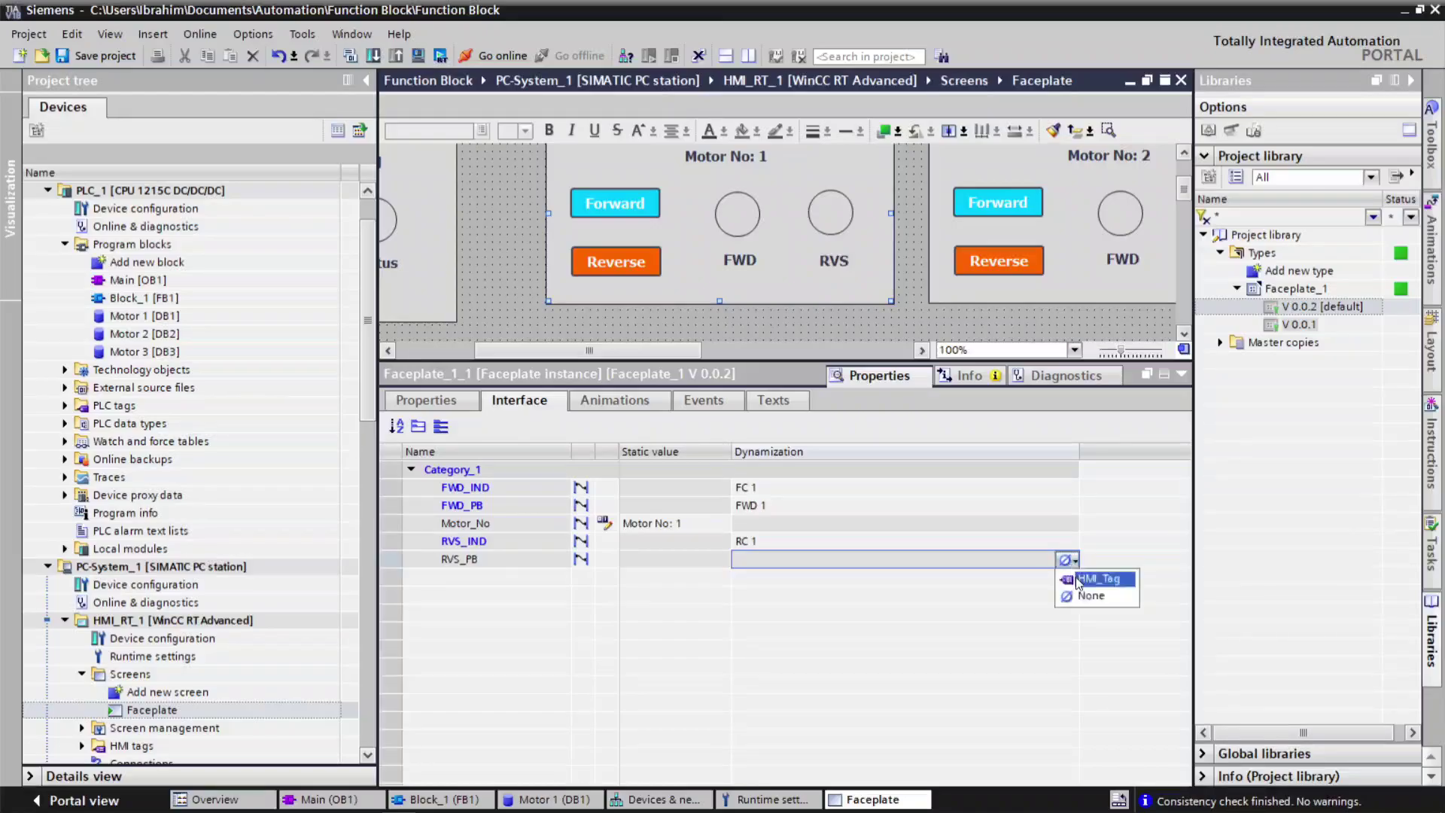
left_click(1076, 576)
left_click(1046, 561)
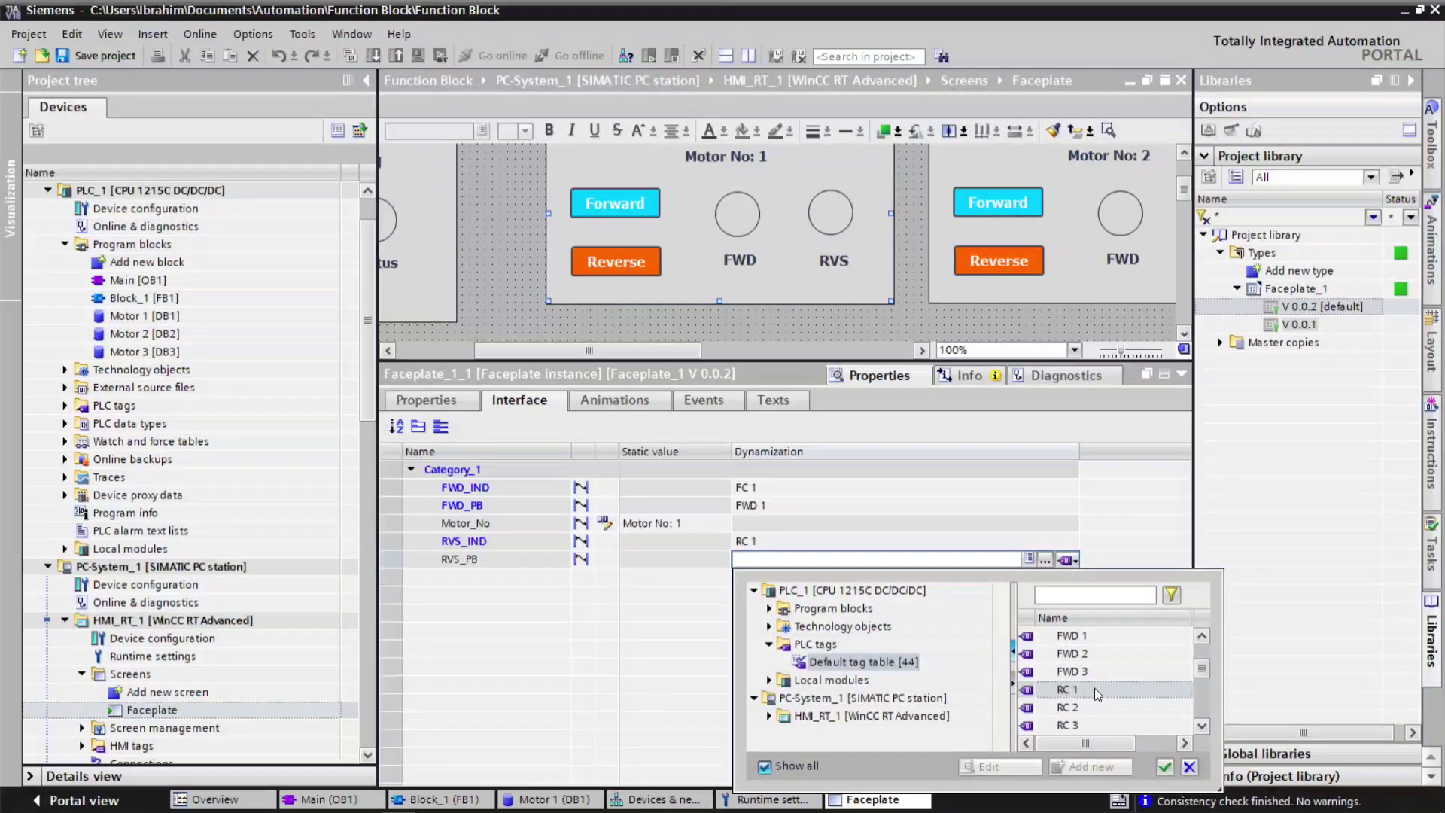
left_click_drag(1198, 672, 1202, 689)
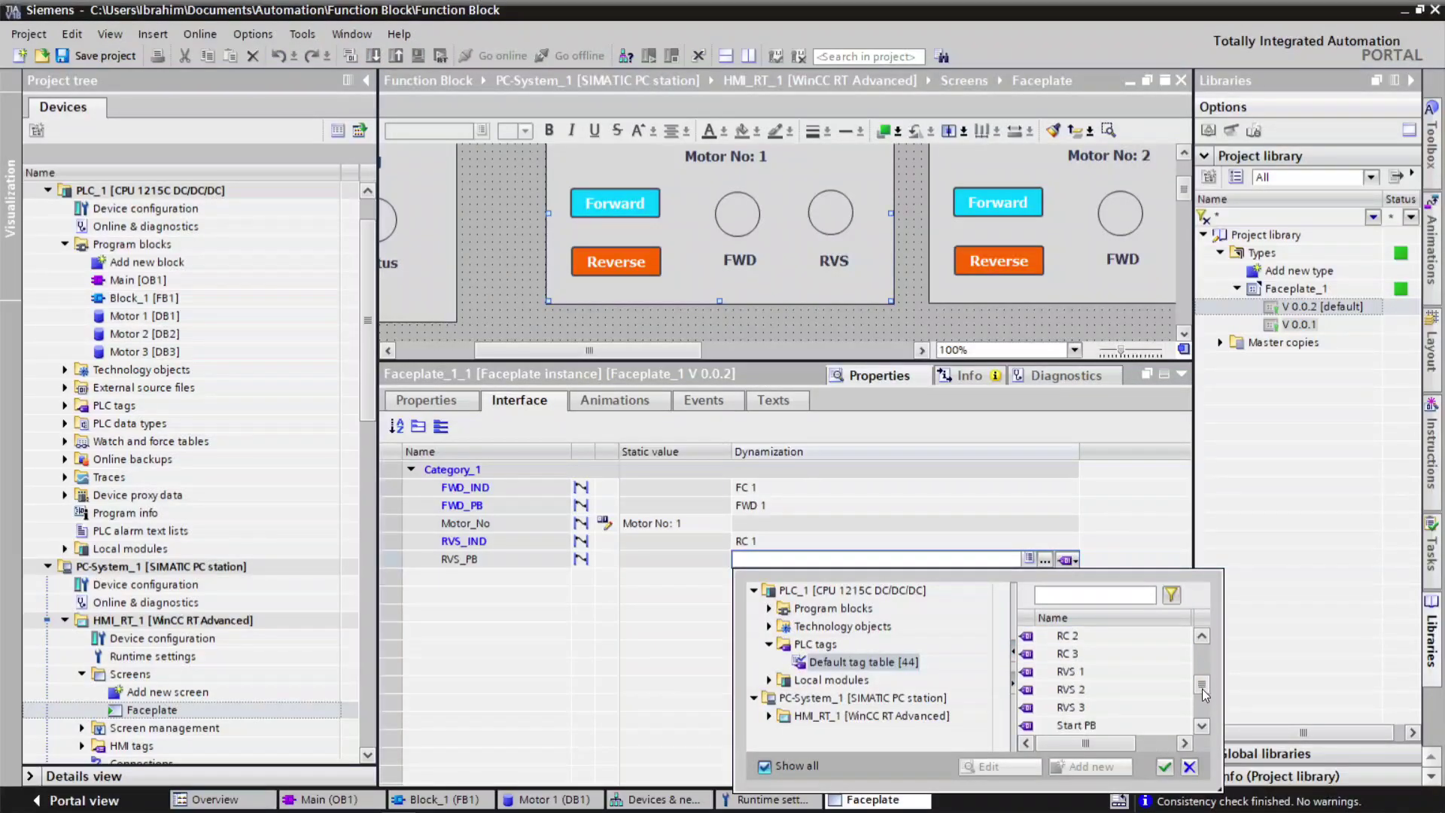
left_click(1095, 675)
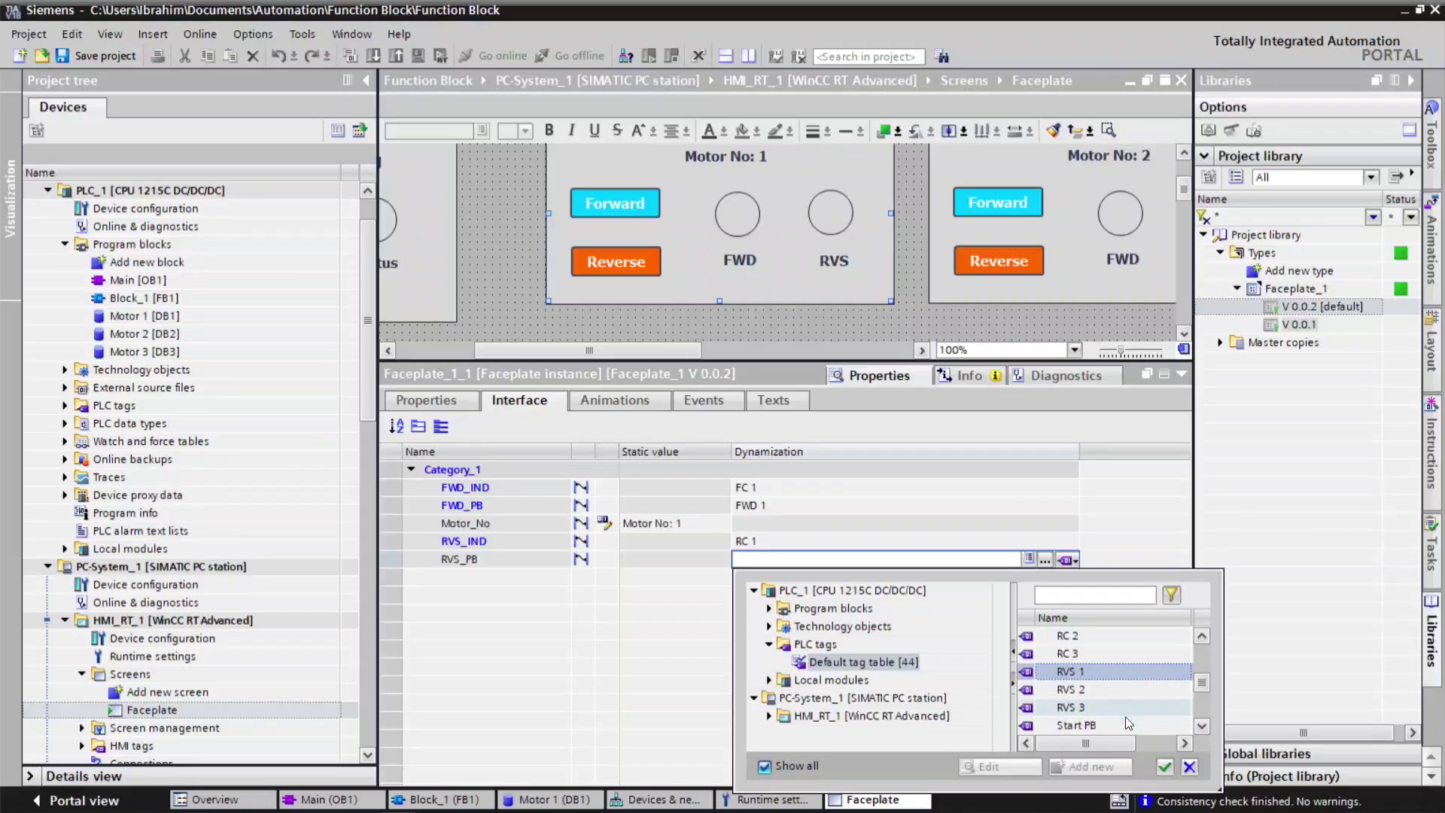
left_click(1164, 766)
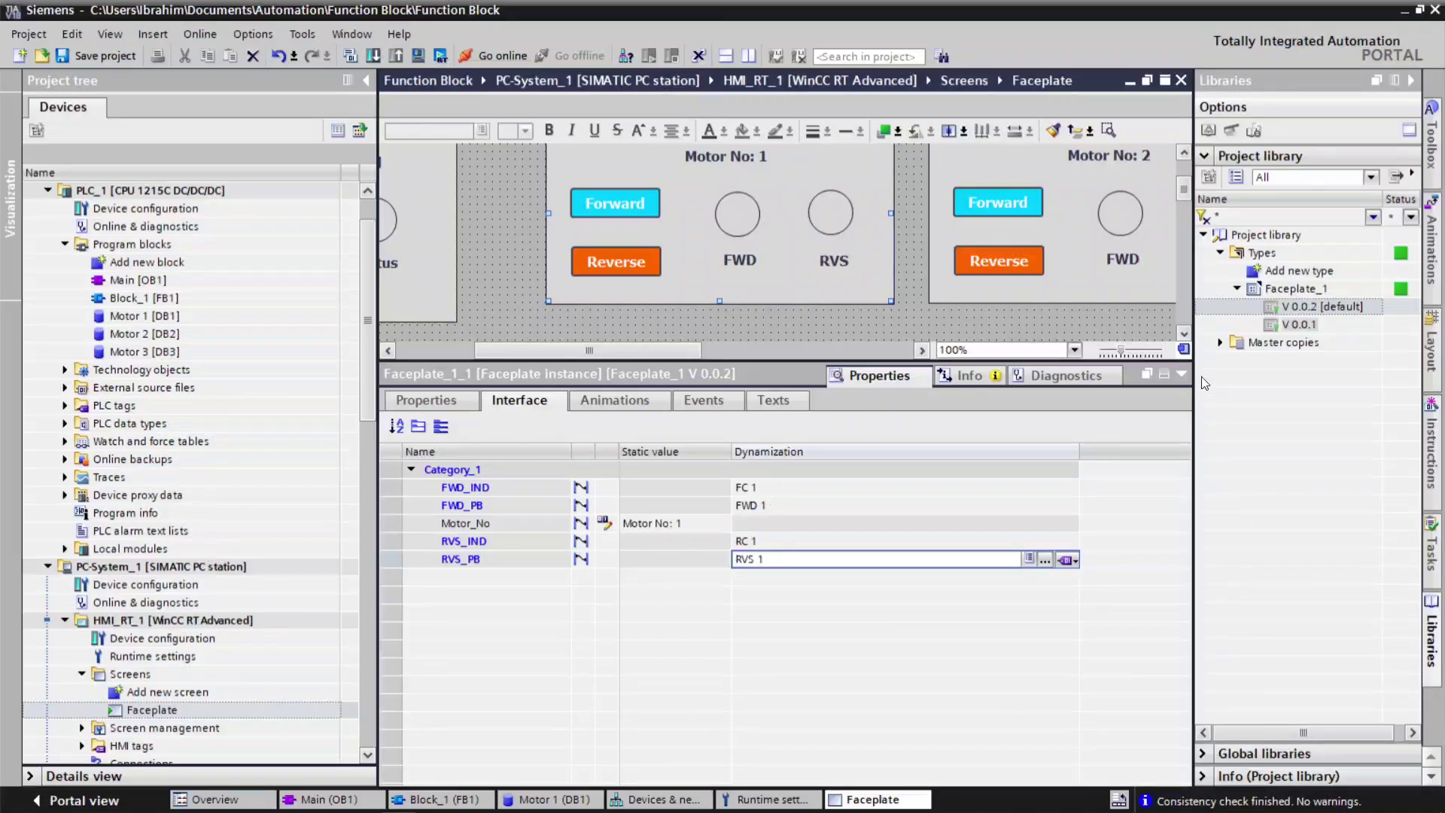
left_click(1181, 374)
Step: Link the FWD_IND interface property of the Motor No: 2 faceplate to the PLC tag FC 2
scroll(825, 434, "up", 3)
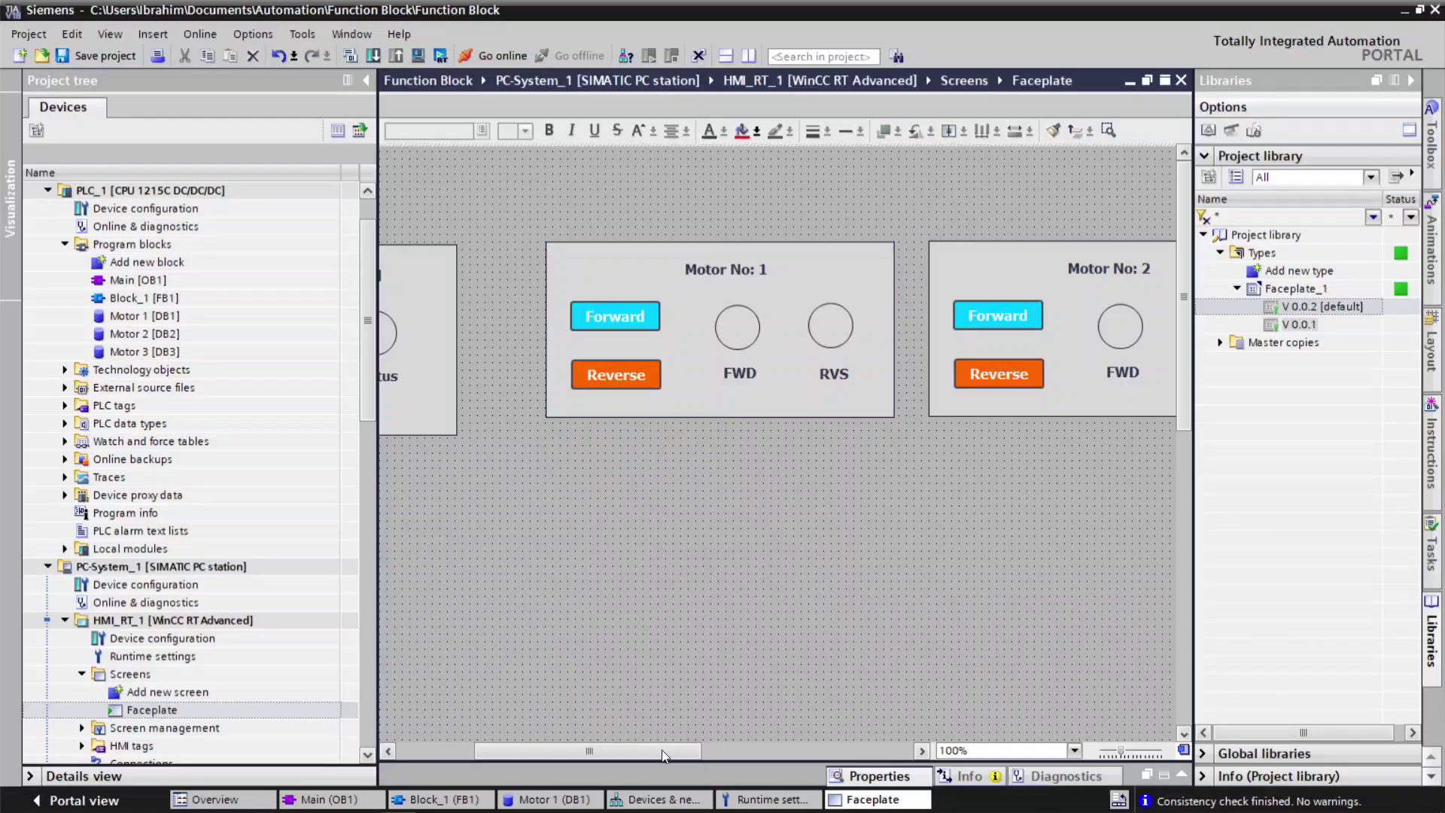
left_click_drag(661, 750, 778, 751)
right_click(715, 400)
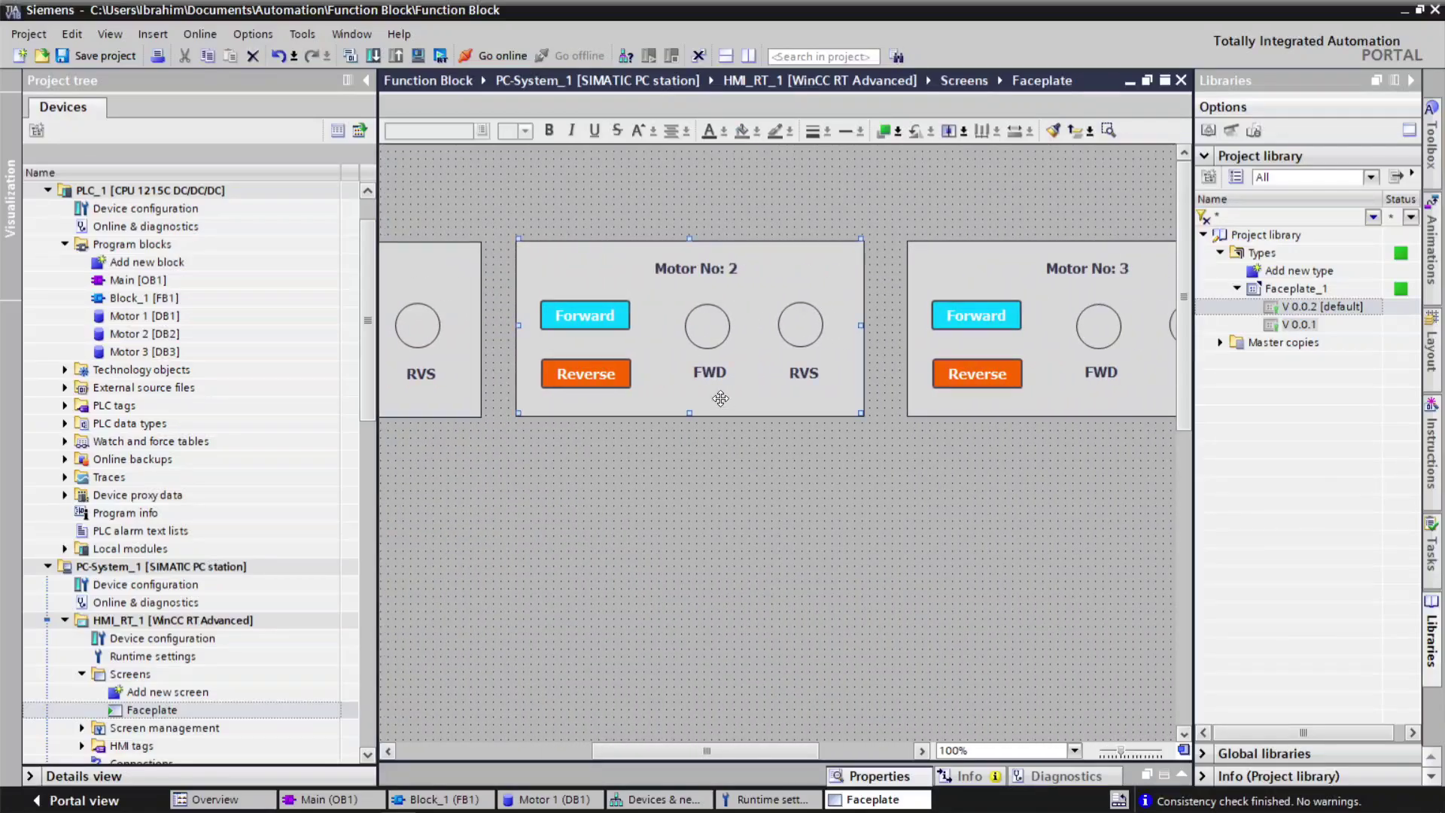
left_click(806, 743)
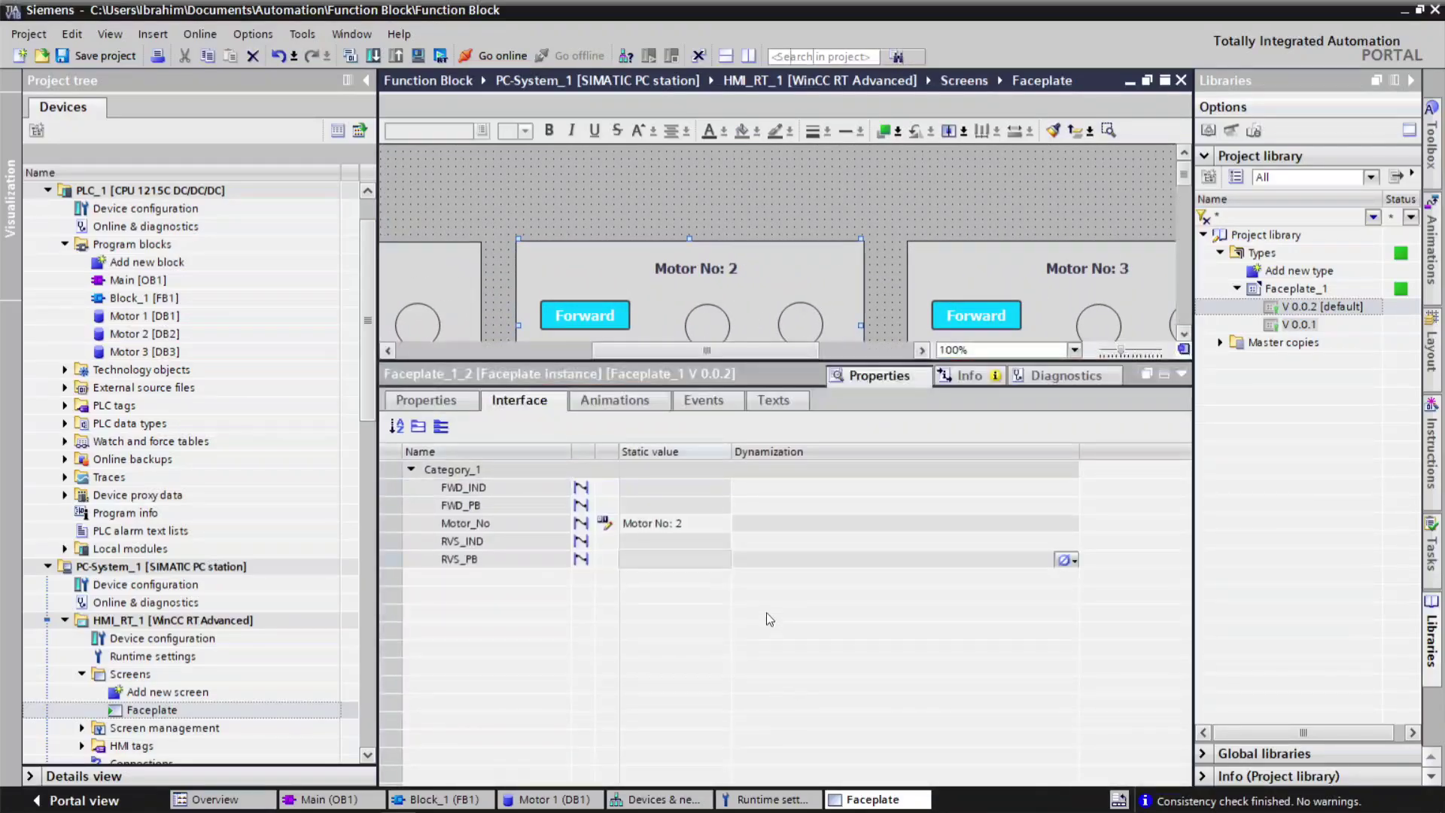
left_click(775, 486)
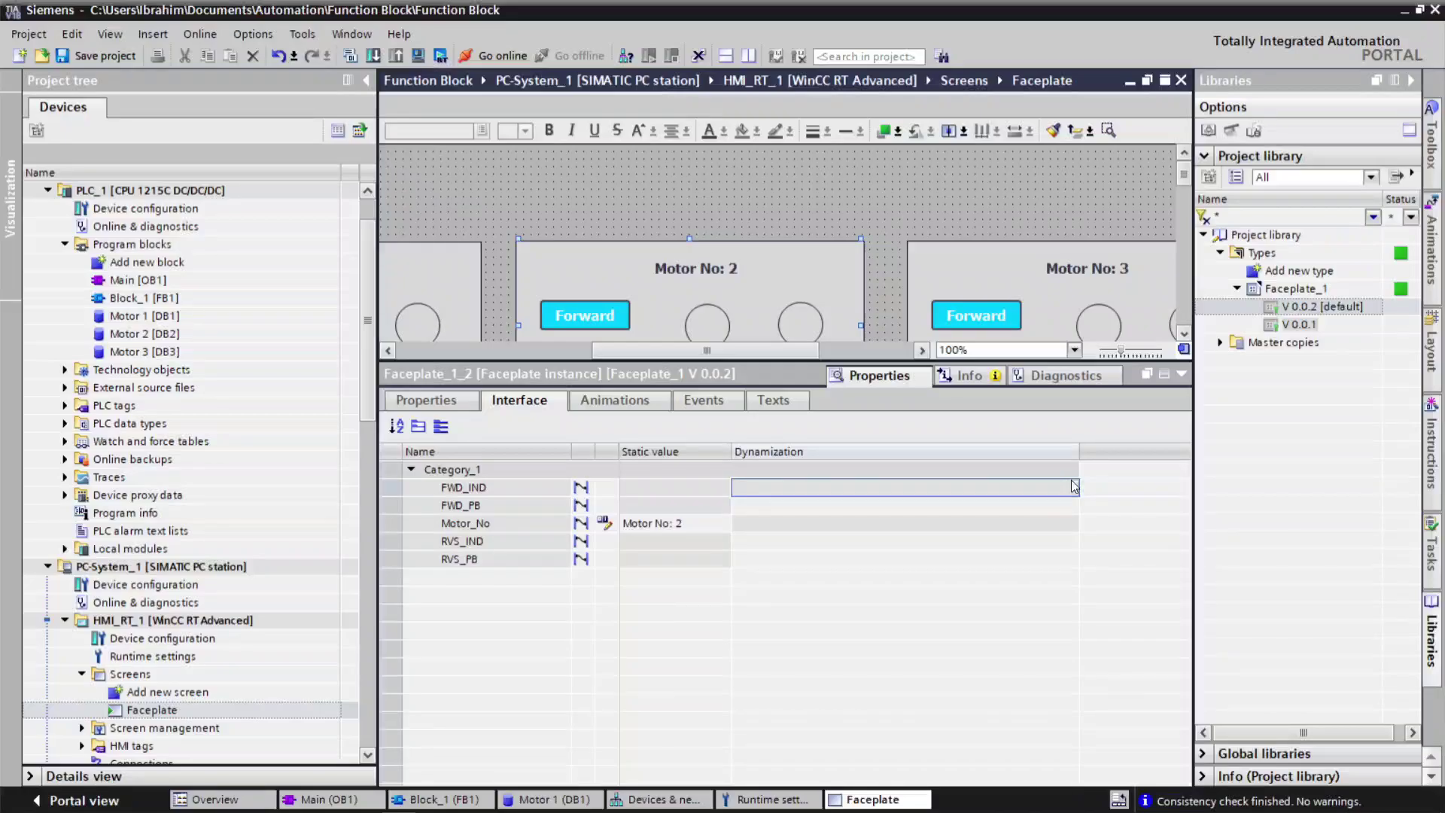
left_click(1045, 486)
scroll(1089, 610, "up", 5)
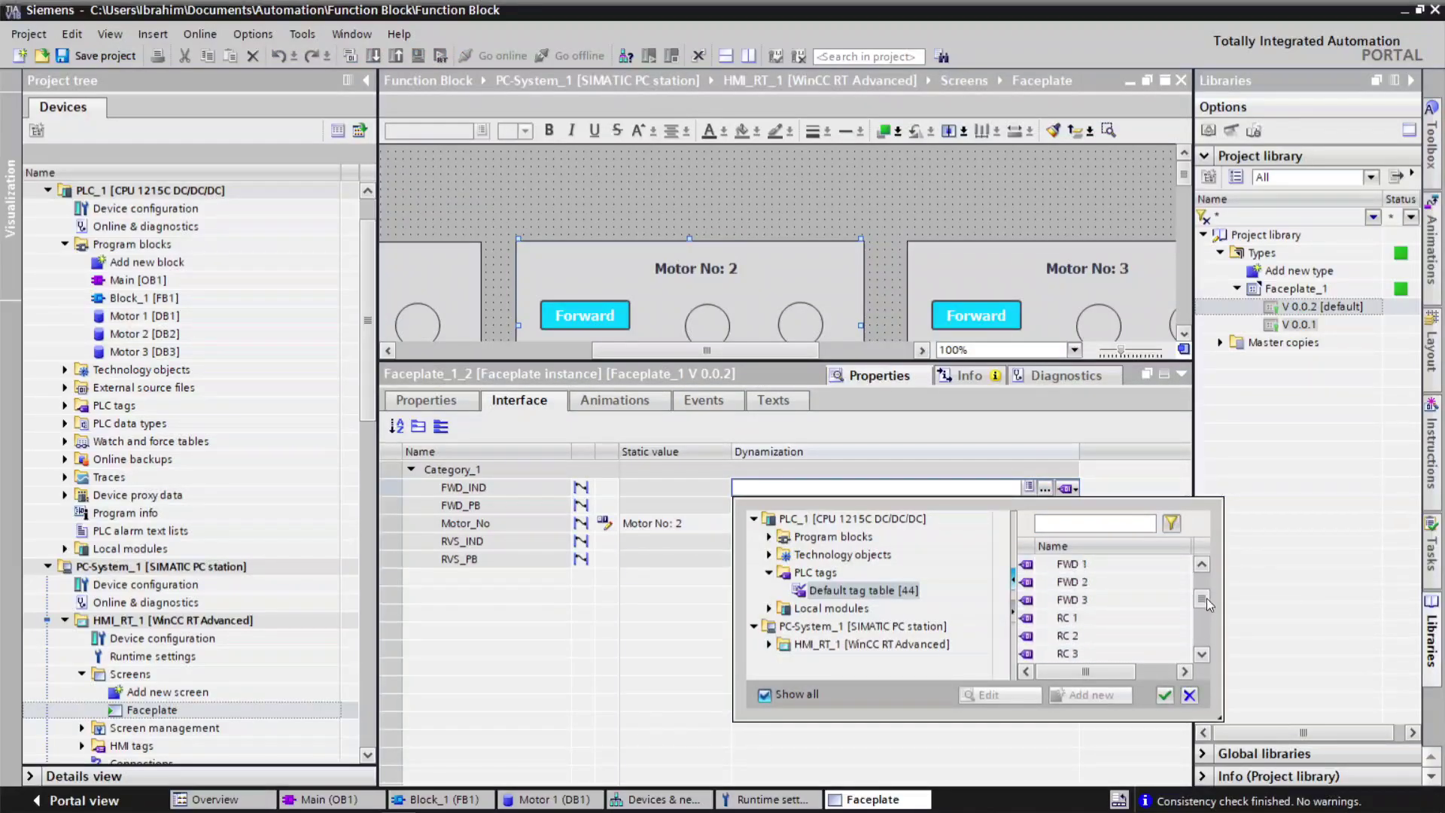
double_click(1068, 582)
Step: Link the FWD_PB interface property of the Motor No: 2 faceplate to the PLC tag FWD 2
left_click(1064, 510)
left_click(1064, 508)
double_click(1071, 670)
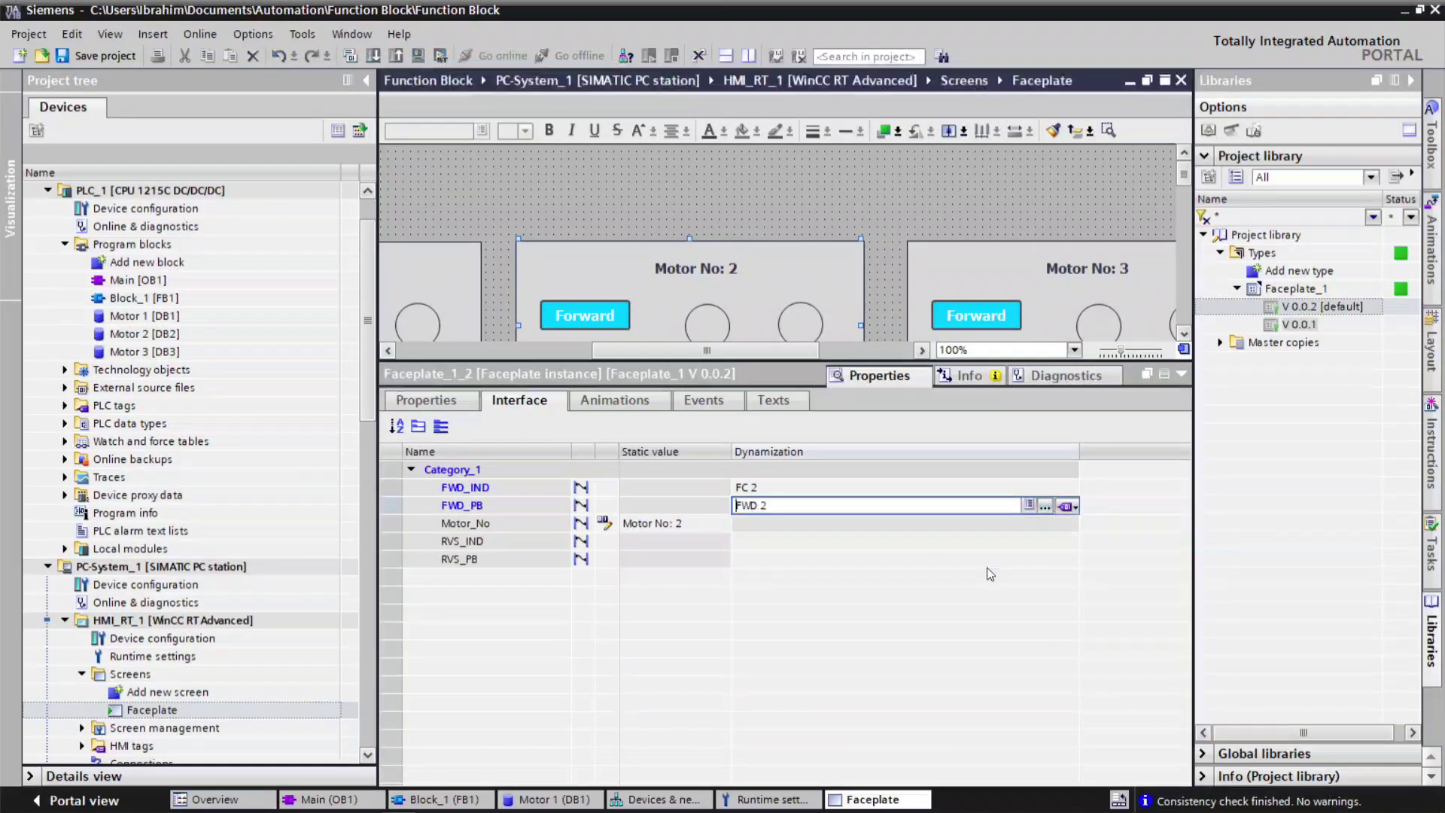
Step: Link the RVS_IND interface property of the Motor No: 2 faceplate to the PLC tag RC 2
left_click(1067, 541)
scroll(1174, 648, "down", 3)
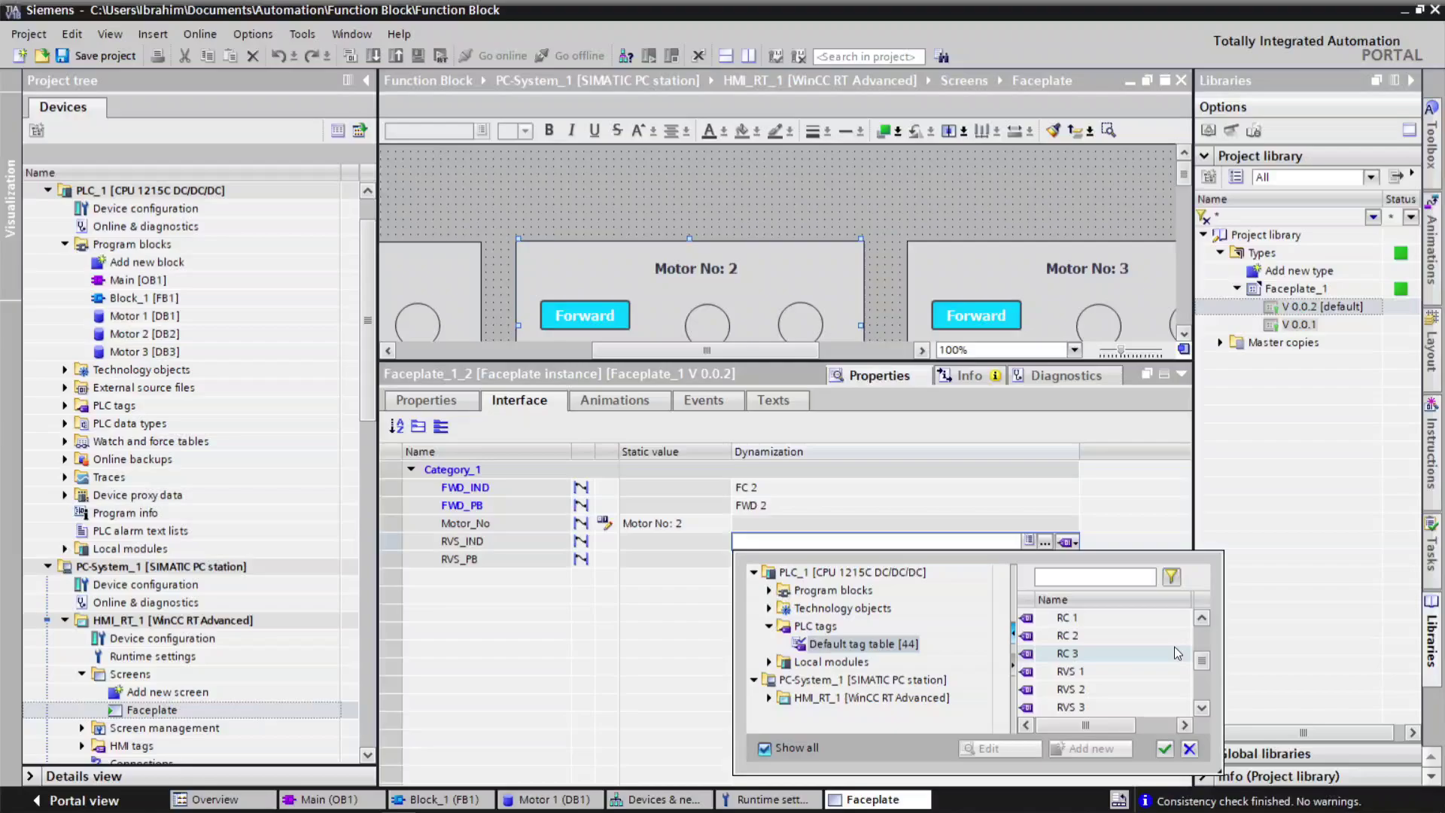
double_click(1090, 692)
Step: Link the RVS_PB interface property of the Motor No: 2 faceplate to the PLC tag RVS 2
left_click(1067, 560)
left_click(1065, 560)
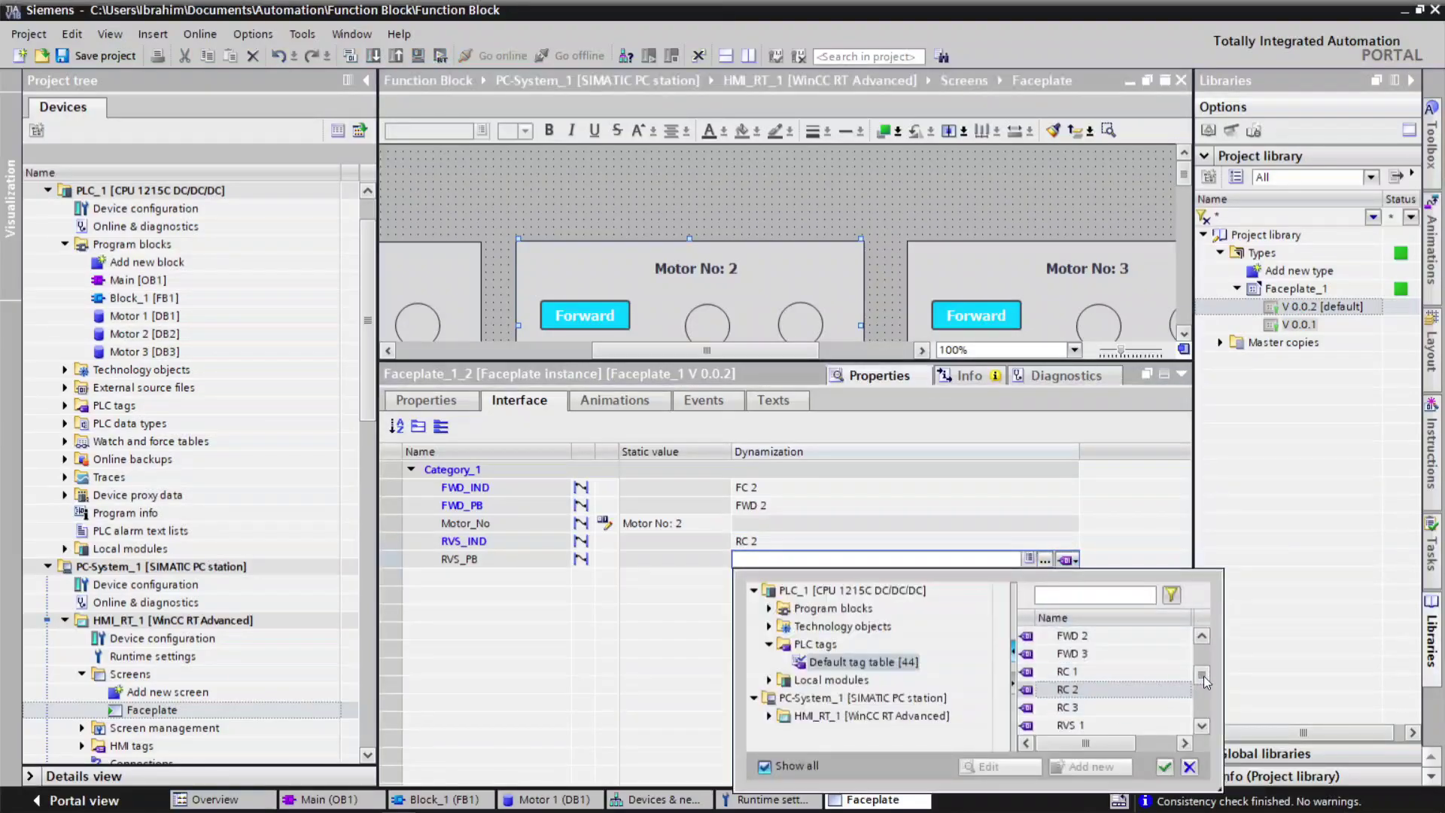
double_click(1076, 653)
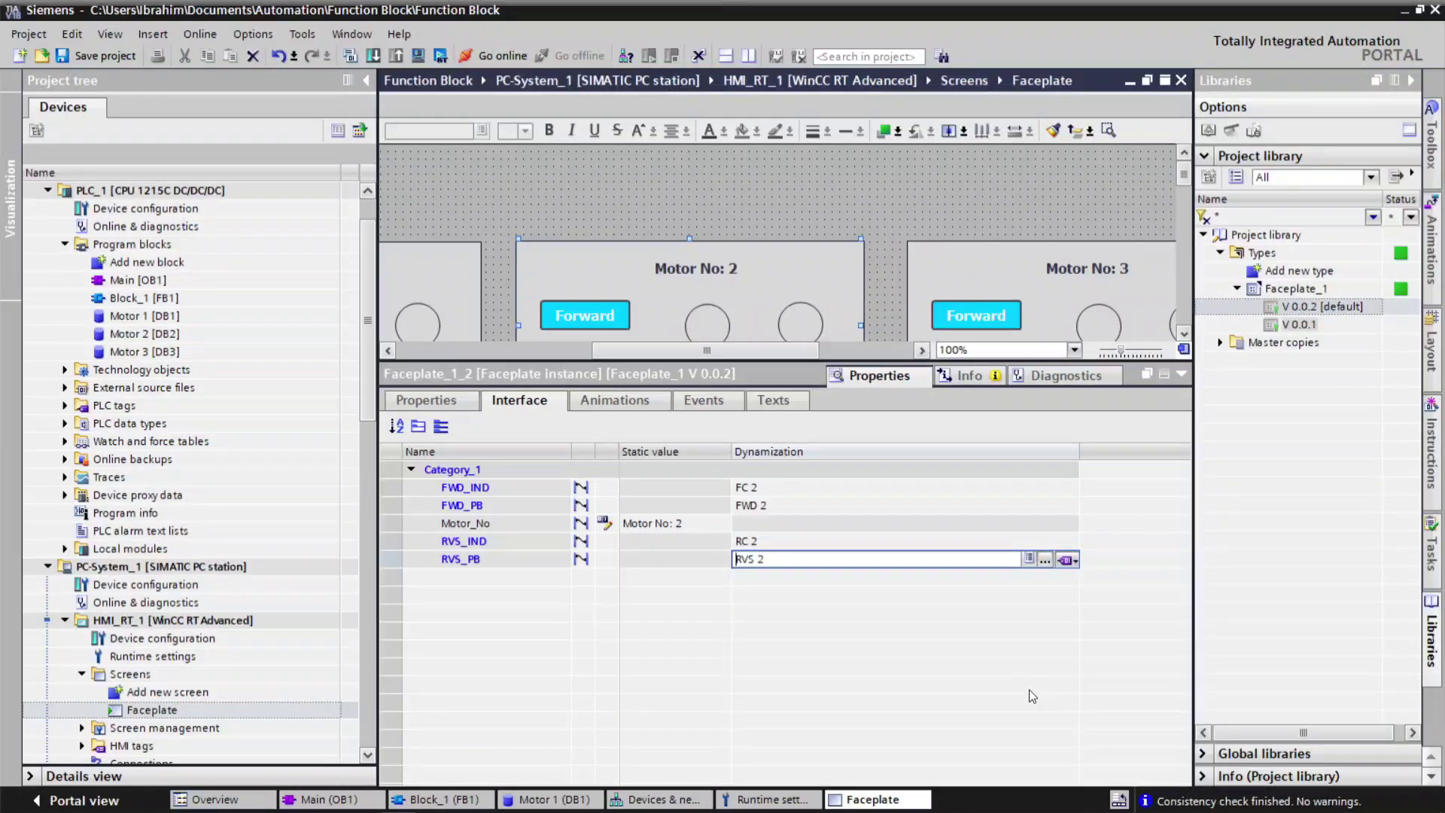
Step: Link the FWD_IND interface property of the Motor No: 3 faceplate to the PLC tag FC 3
left_click(1040, 294)
left_click(842, 488)
left_click(1067, 488)
left_click(1089, 507)
scroll(1144, 595, "down", 3)
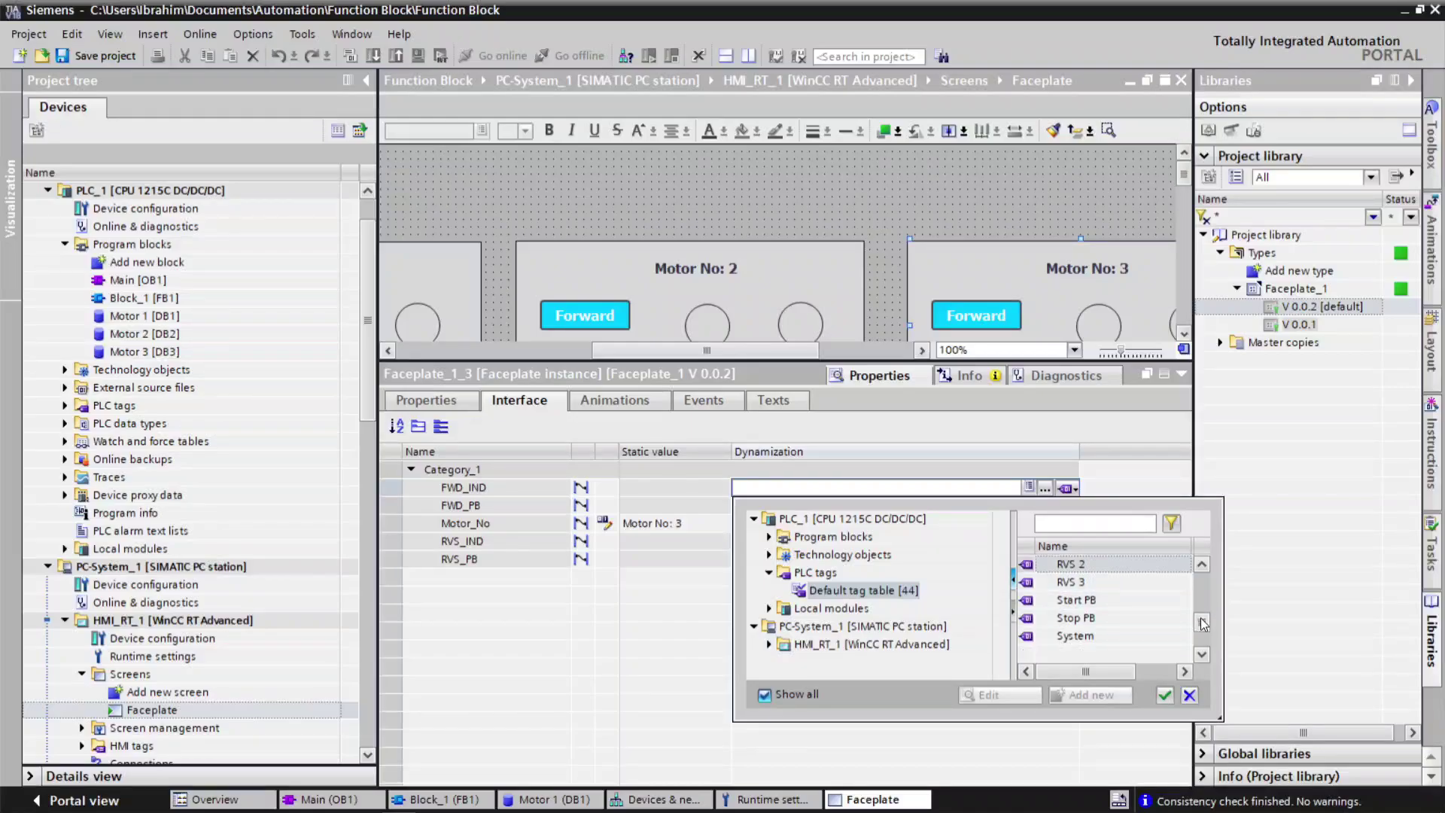
double_click(1140, 606)
Step: Link the FWD_PB interface property of the Motor No: 3 faceplate to the PLC tag FWD 3
left_click(1072, 508)
left_click(1071, 507)
left_click(1053, 526)
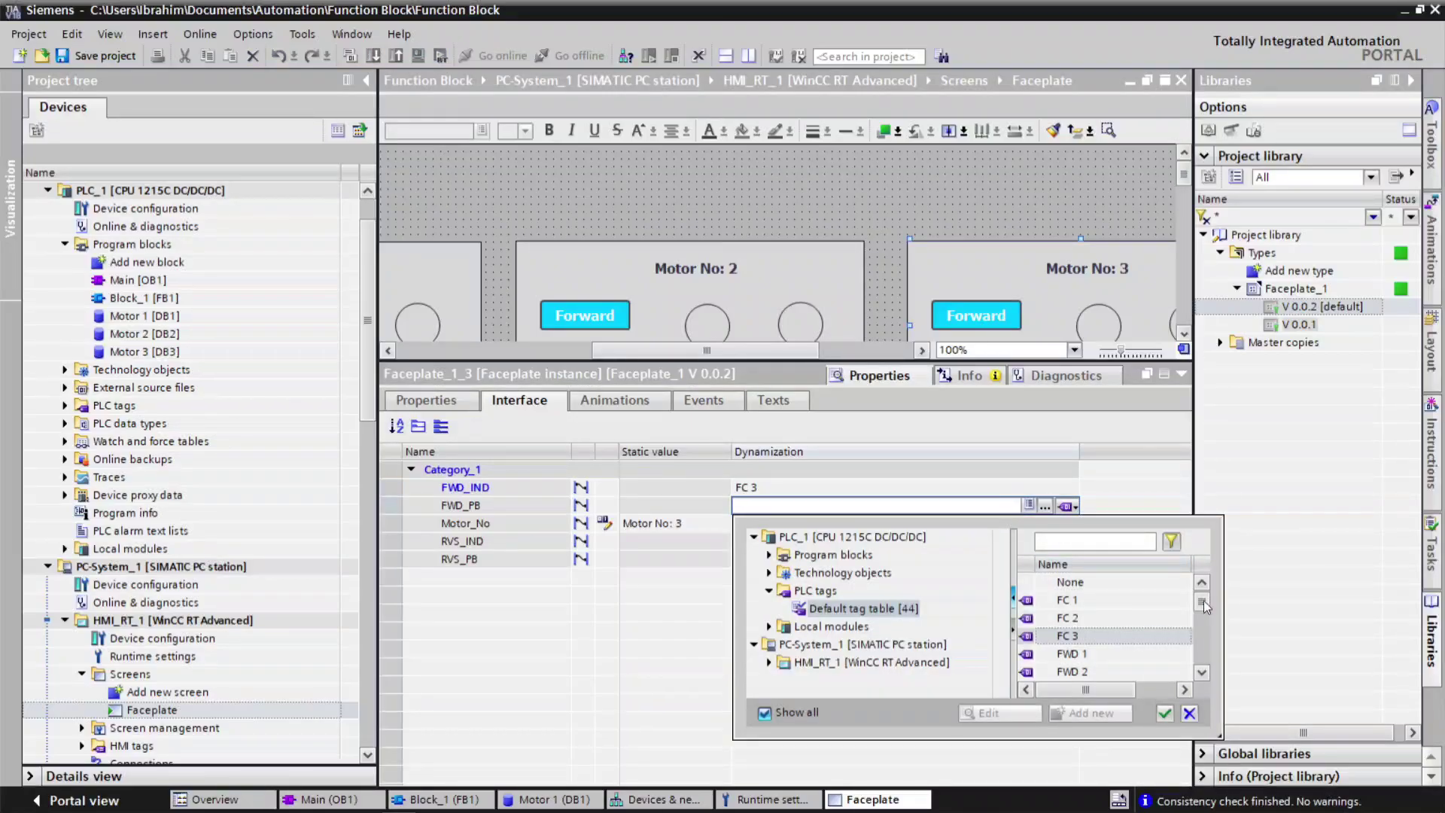
scroll(1203, 601, "down", 3)
scroll(1089, 611, "up", 1)
double_click(1077, 612)
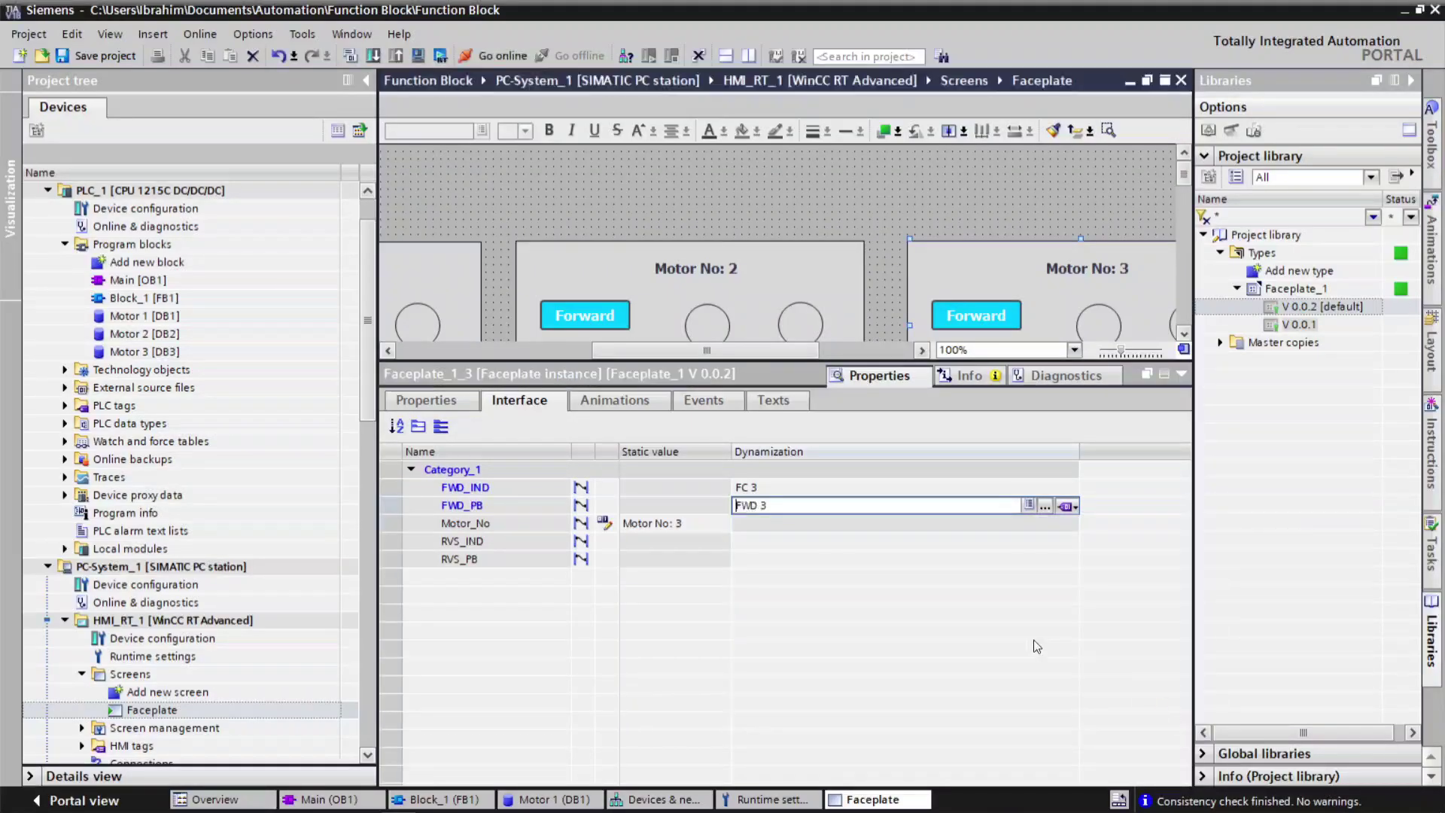
Step: Link the RVS_IND interface property of the Motor No: 3 faceplate to the PLC tag RC 3
left_click(758, 540)
left_click(1067, 542)
left_click(1084, 560)
scroll(1143, 632, "down", 3)
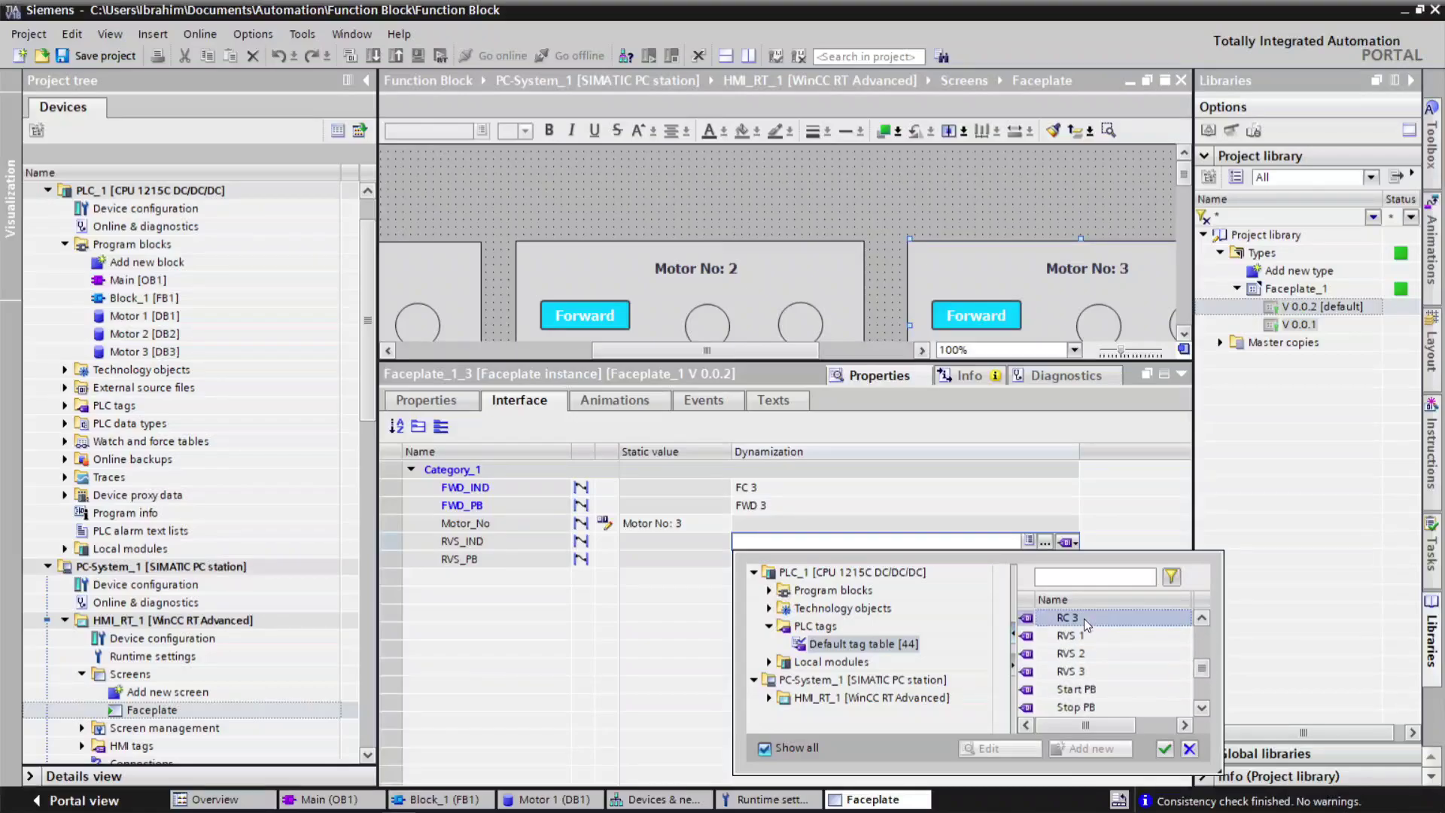
double_click(1084, 618)
Step: Link the RVS_PB interface property of the Motor No: 3 faceplate to the PLC tag RVS 3 and collapse its properties
left_click(1022, 558)
left_click(1067, 559)
left_click(1091, 578)
left_click(1046, 562)
double_click(1008, 652)
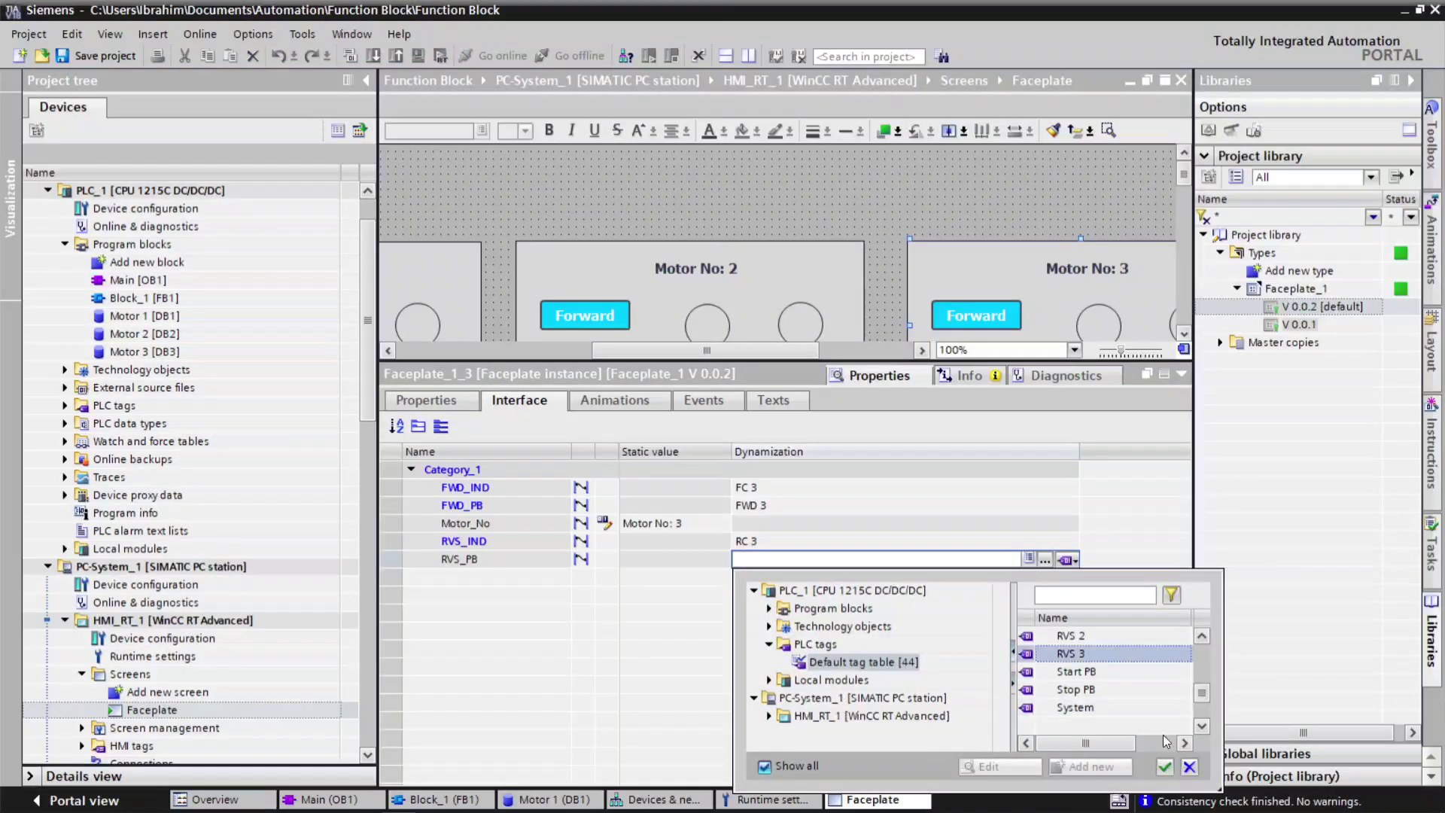
left_click(1181, 374)
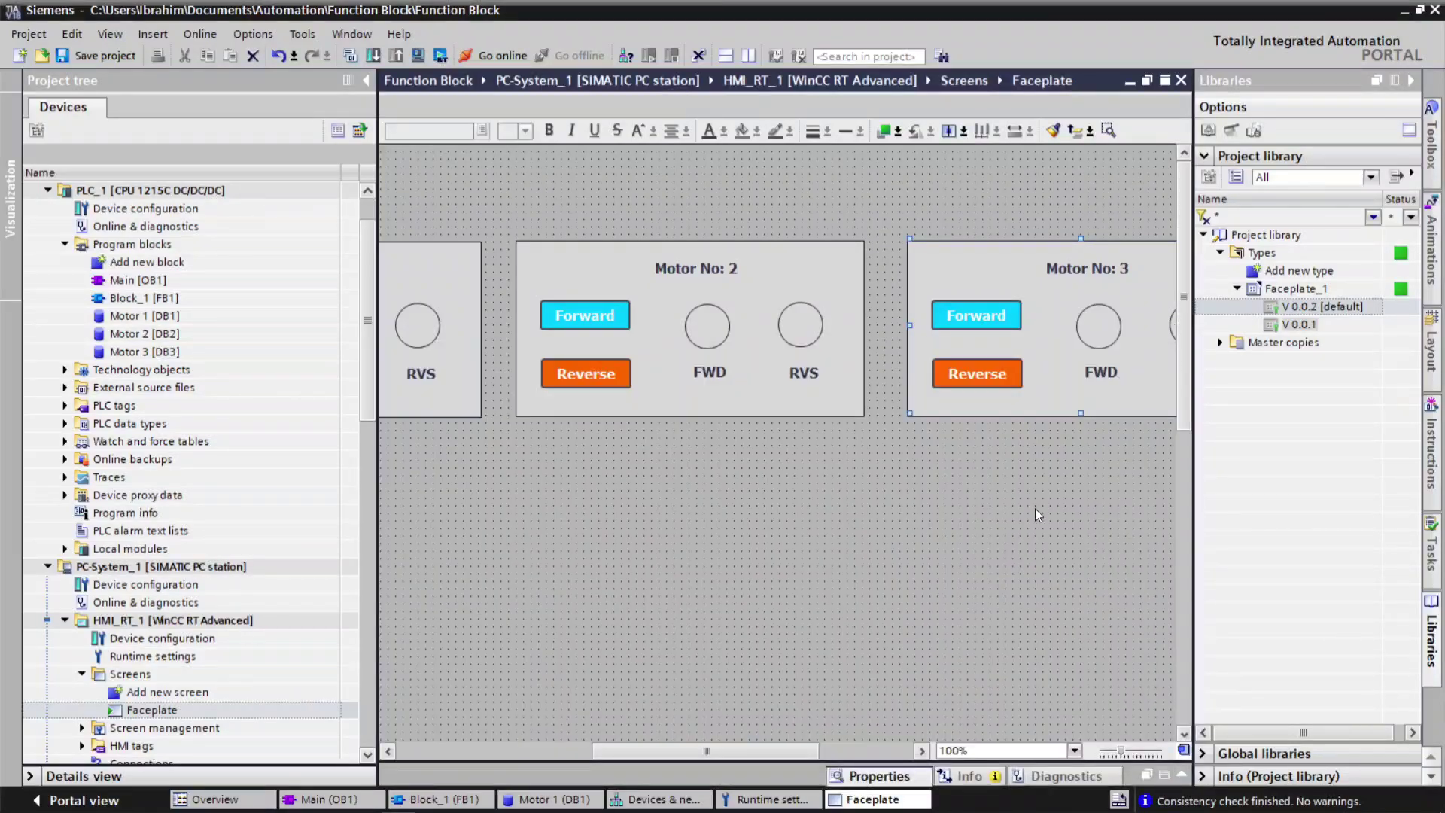
Step: Test the Forward and Reverse controls of Motor No: 1 in the WinCC Runtime Advanced simulation
left_click_drag(765, 745, 543, 680)
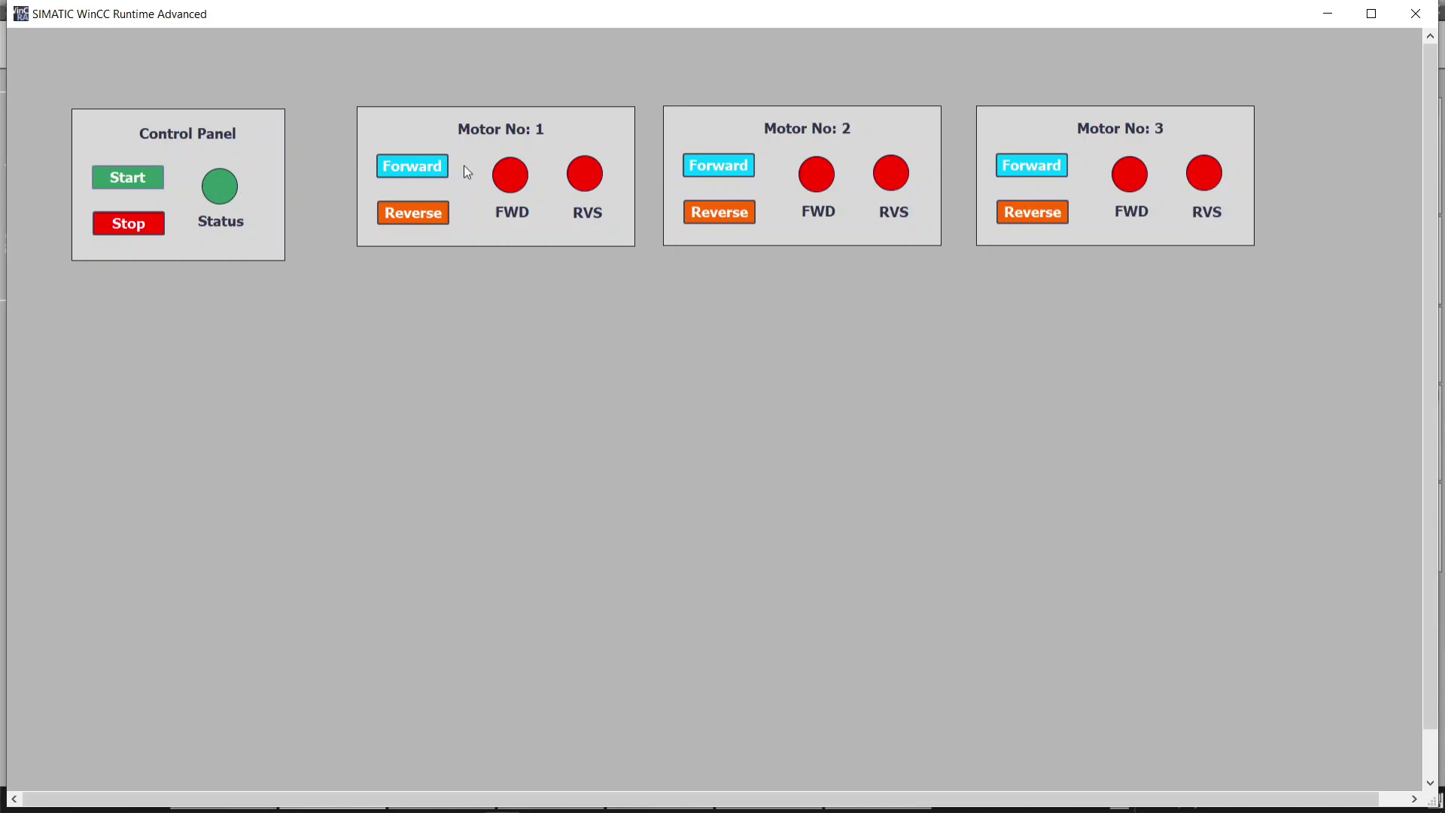
left_click(433, 170)
left_click(428, 173)
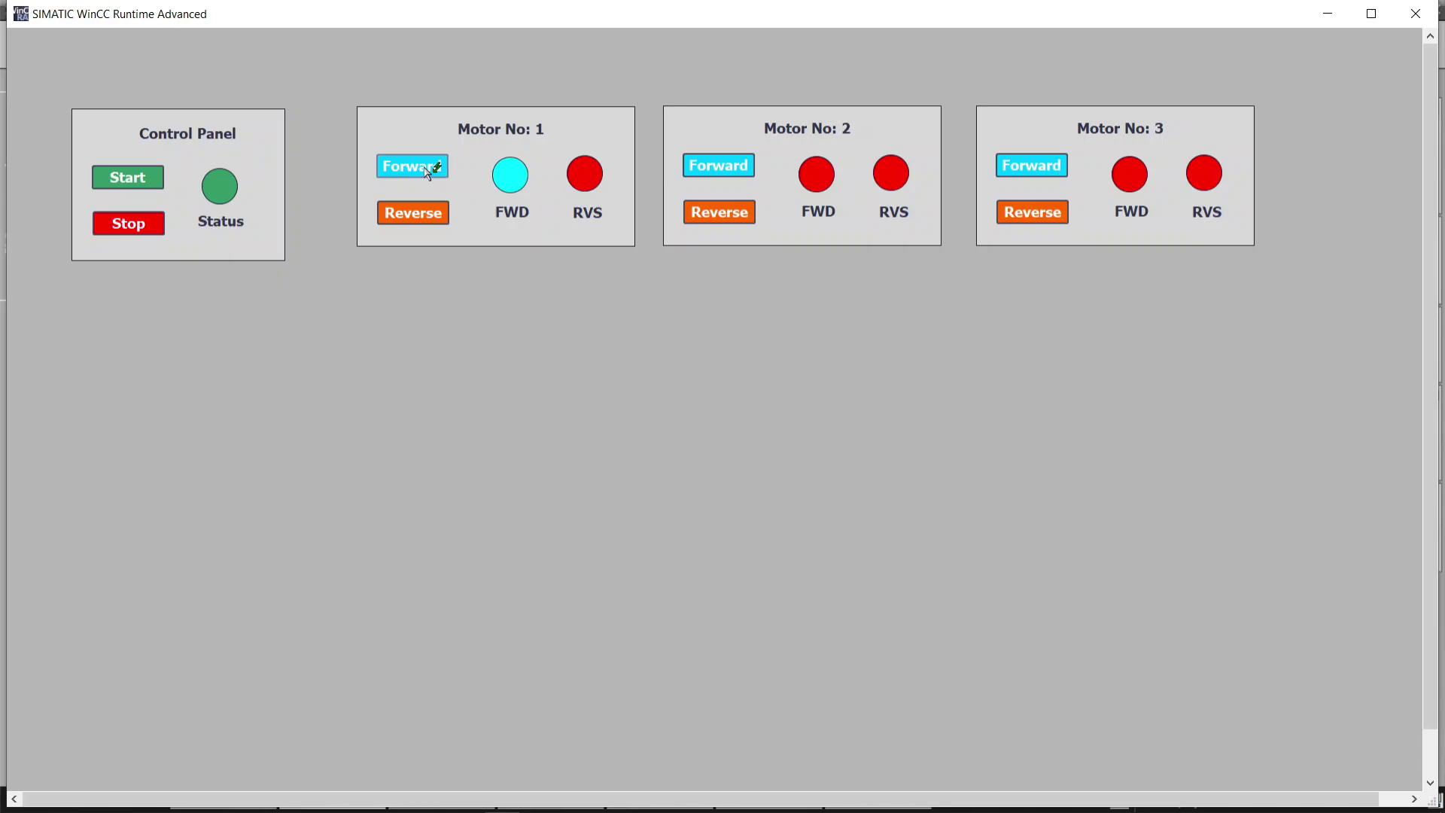
left_click(428, 212)
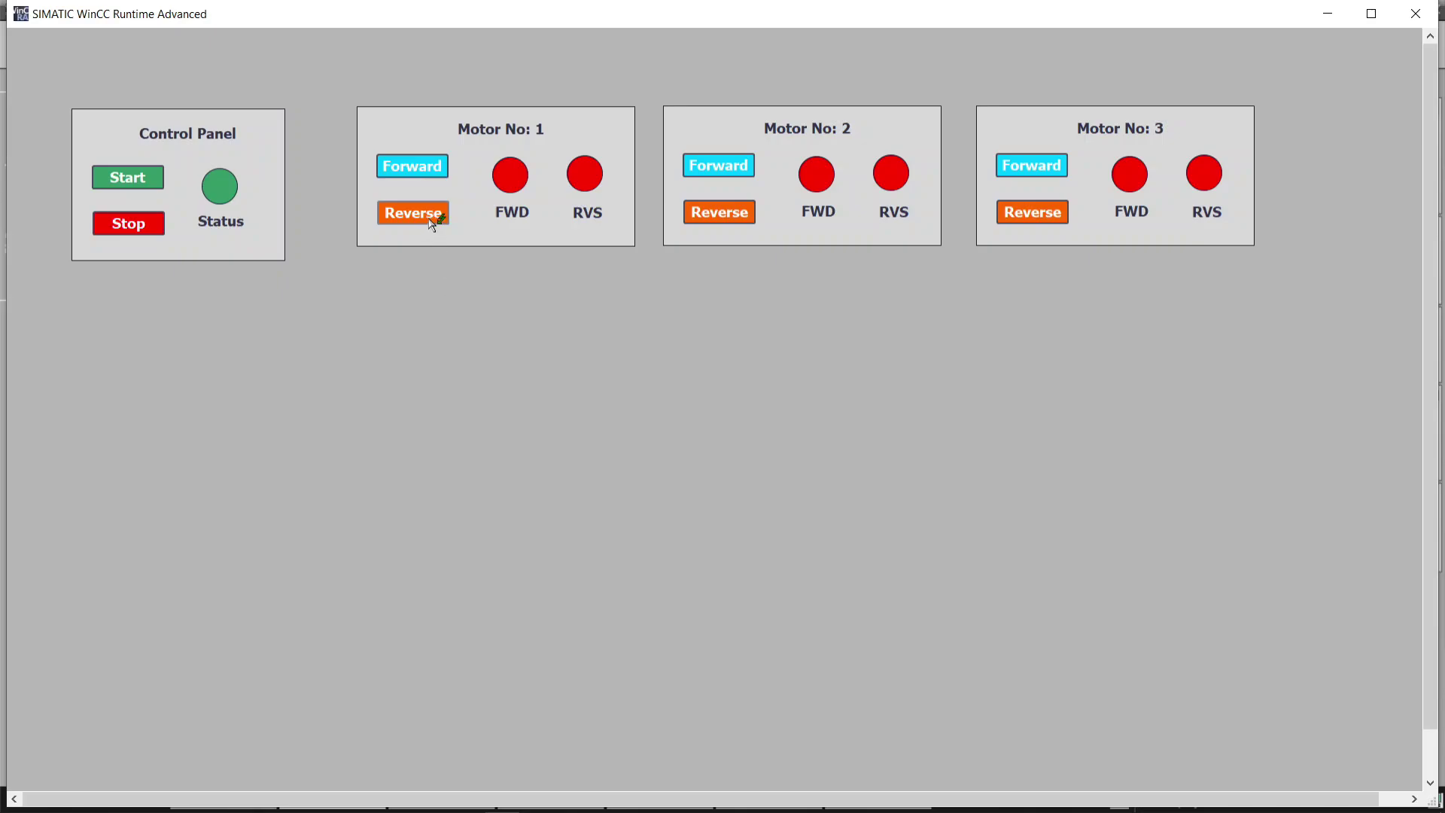
left_click(431, 218)
Step: Test the Forward and Reverse controls of Motor No: 2 and Motor No: 3, and close the runtime simulation
left_click(735, 167)
left_click(729, 209)
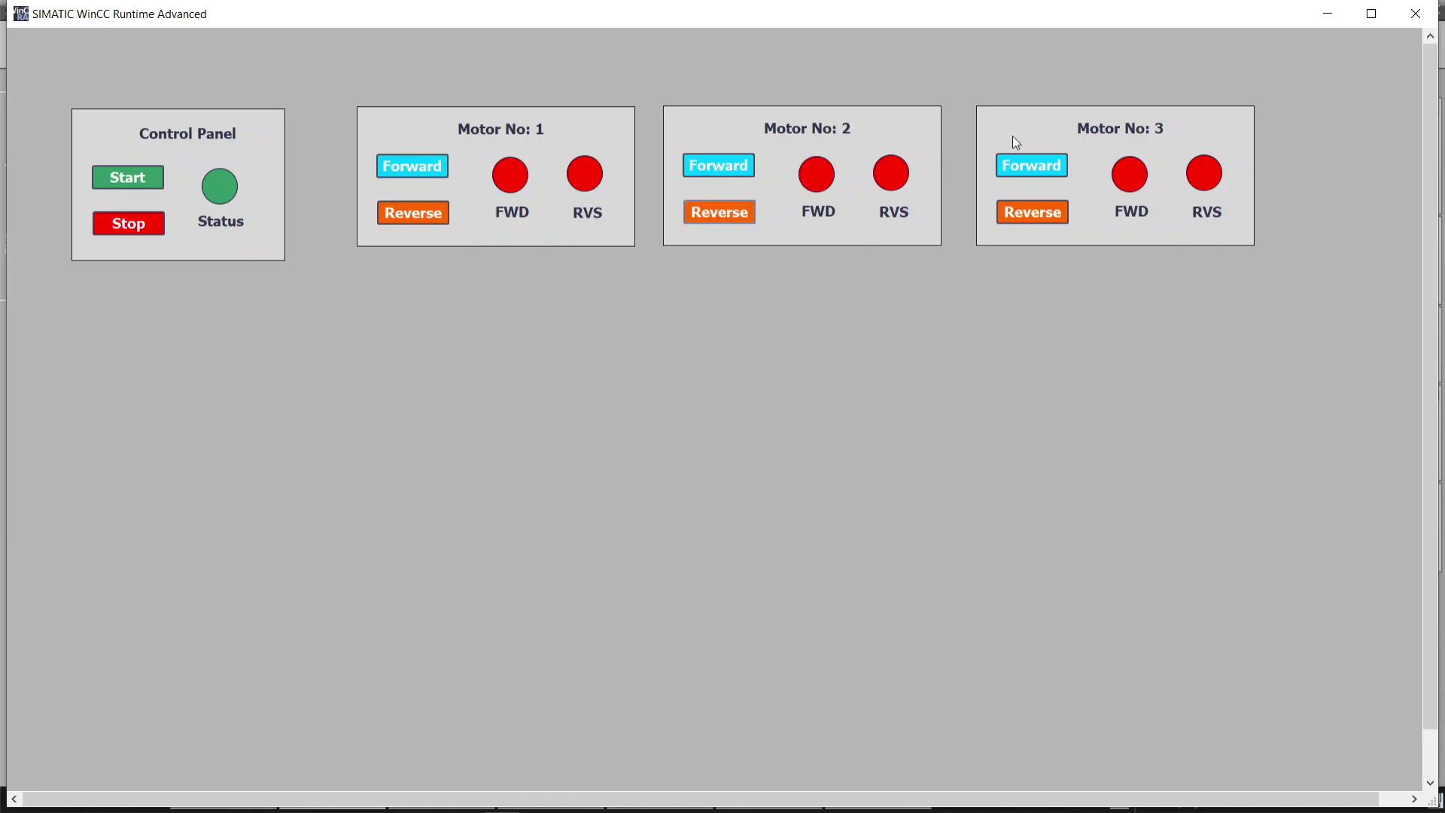
left_click(1053, 167)
left_click(1057, 207)
left_click(1414, 13)
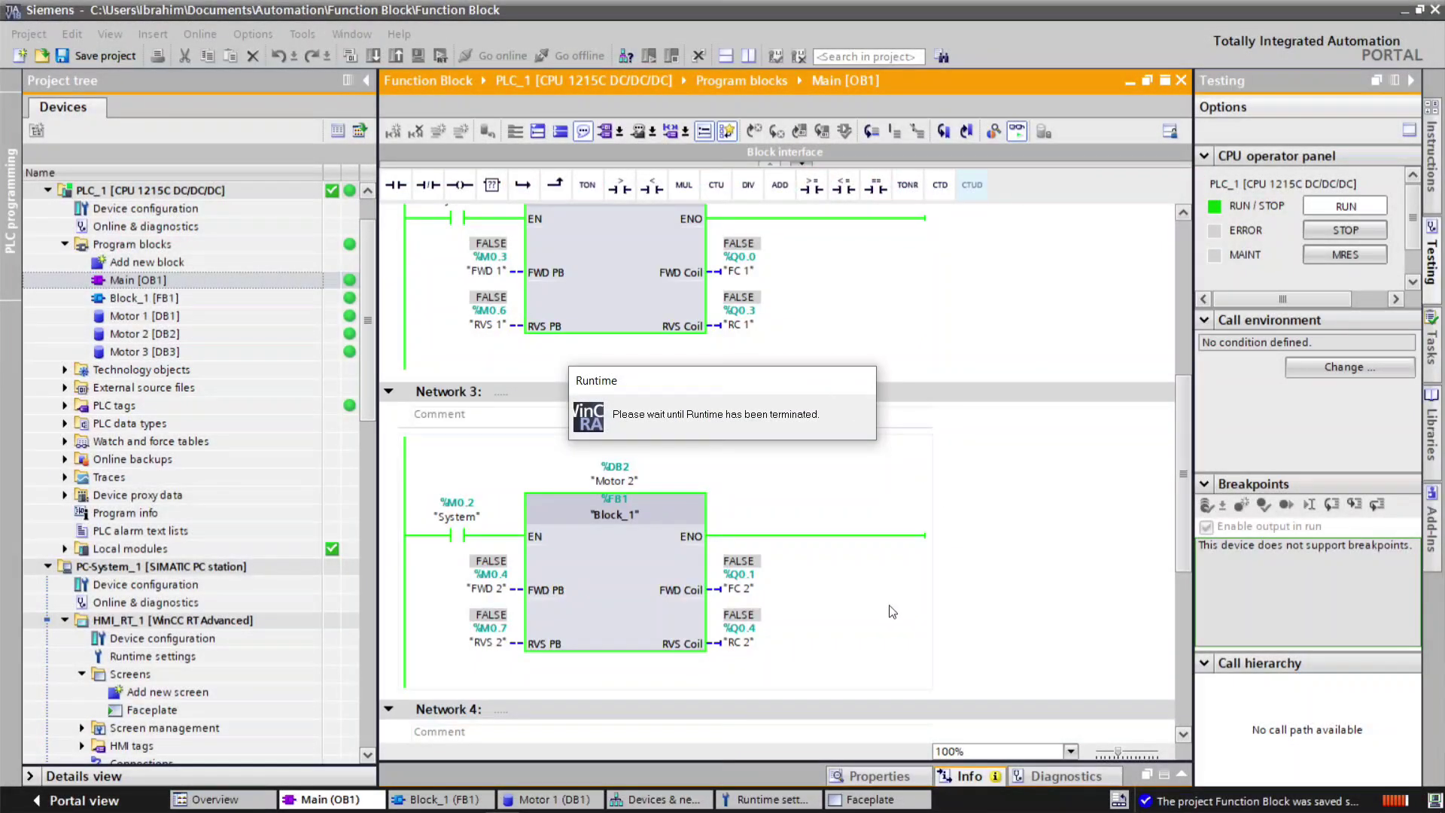
Step: Return to the Faceplate screen and open version V 0.0.2 of the Faceplate_1 library type for editing
left_click(871, 798)
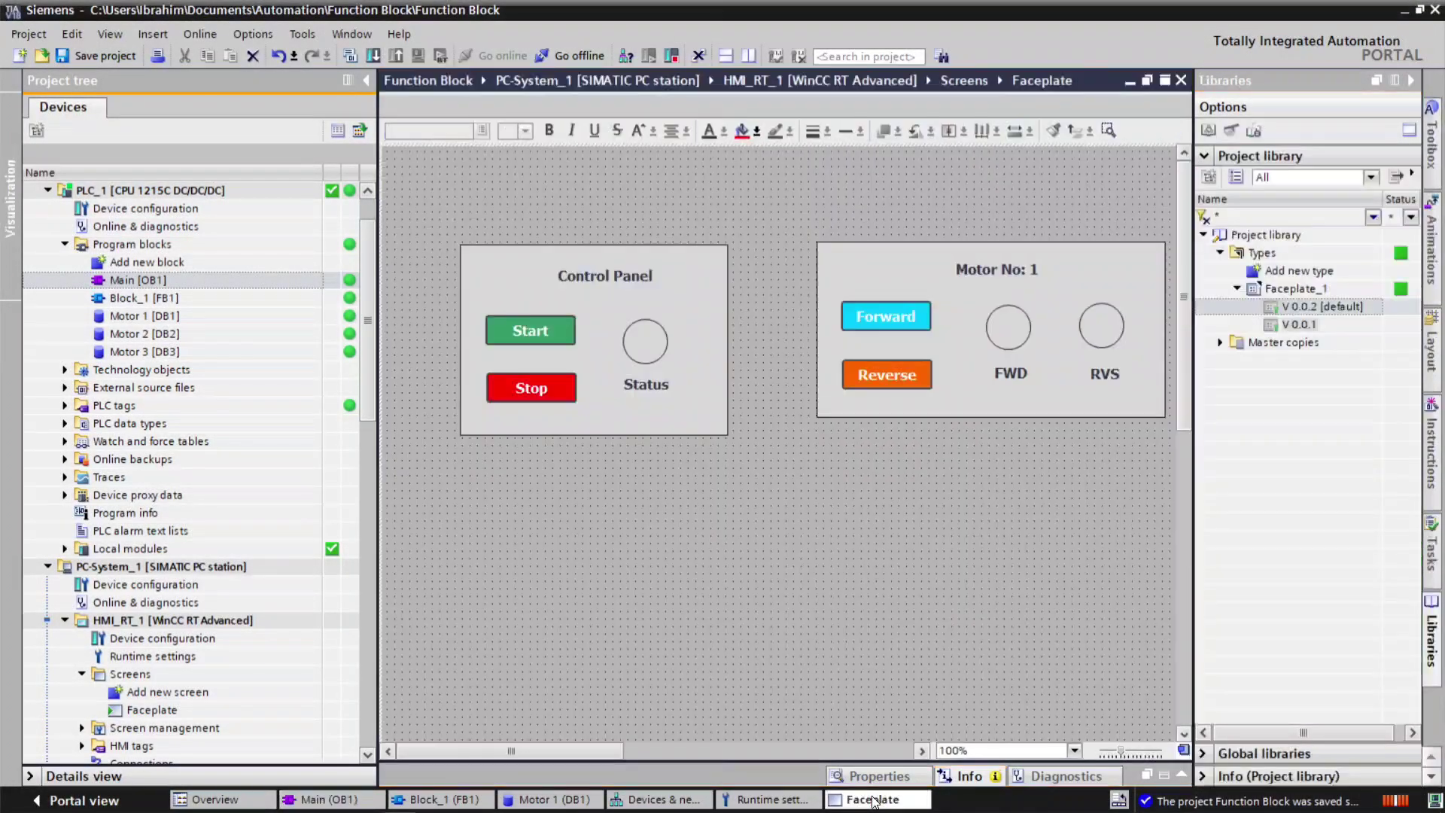
left_click(1301, 306)
right_click(1301, 306)
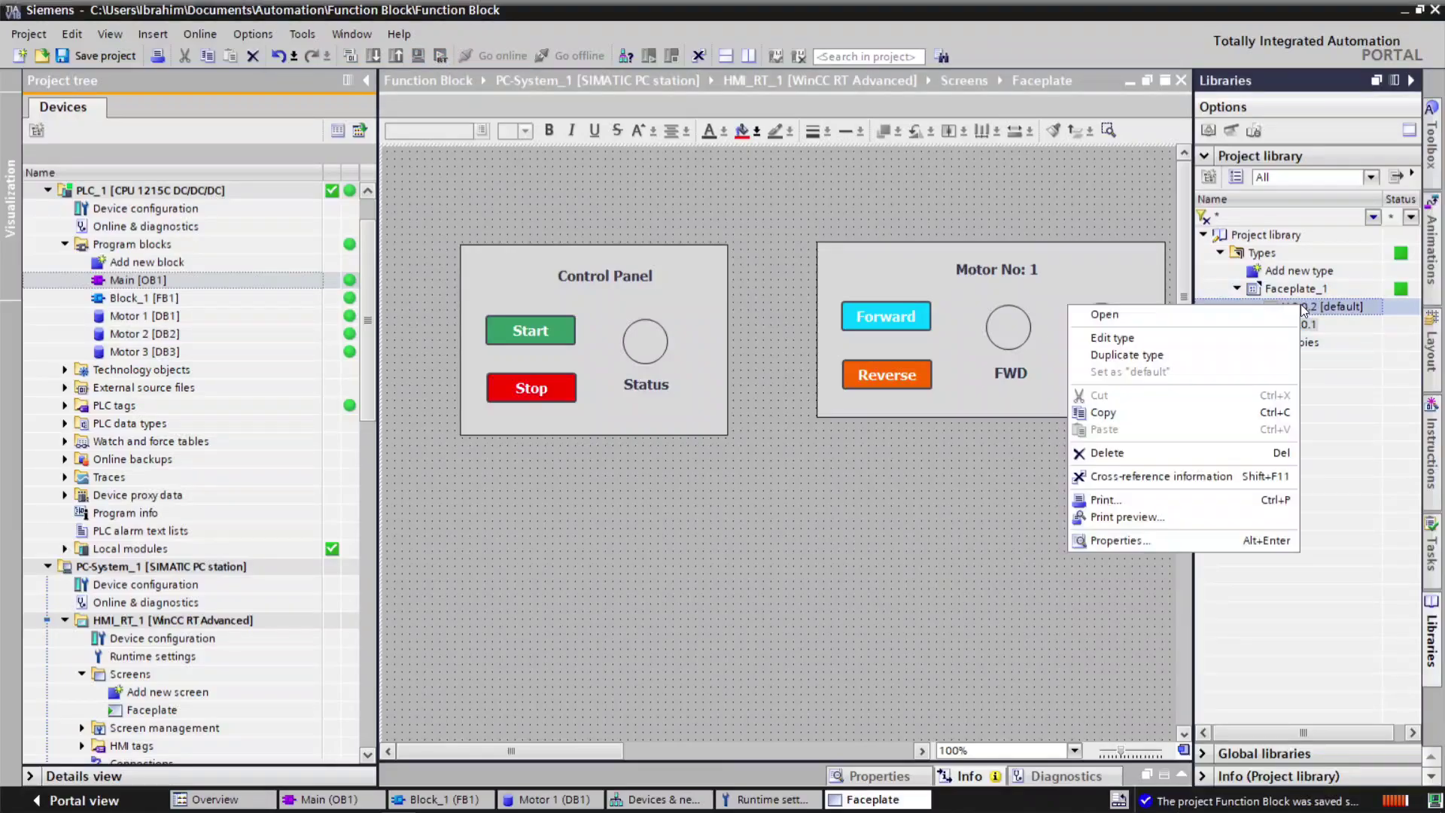
left_click(1147, 337)
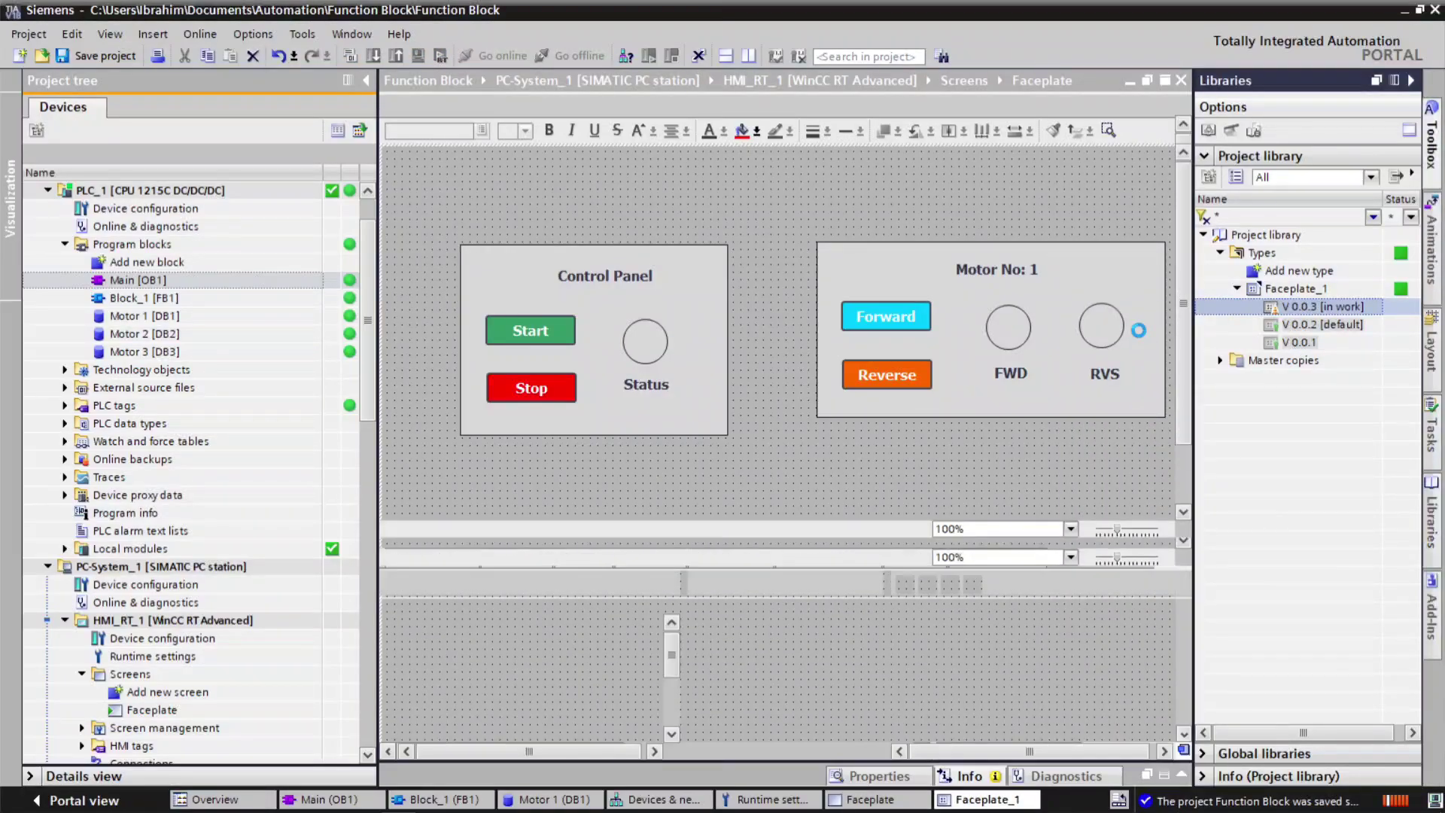